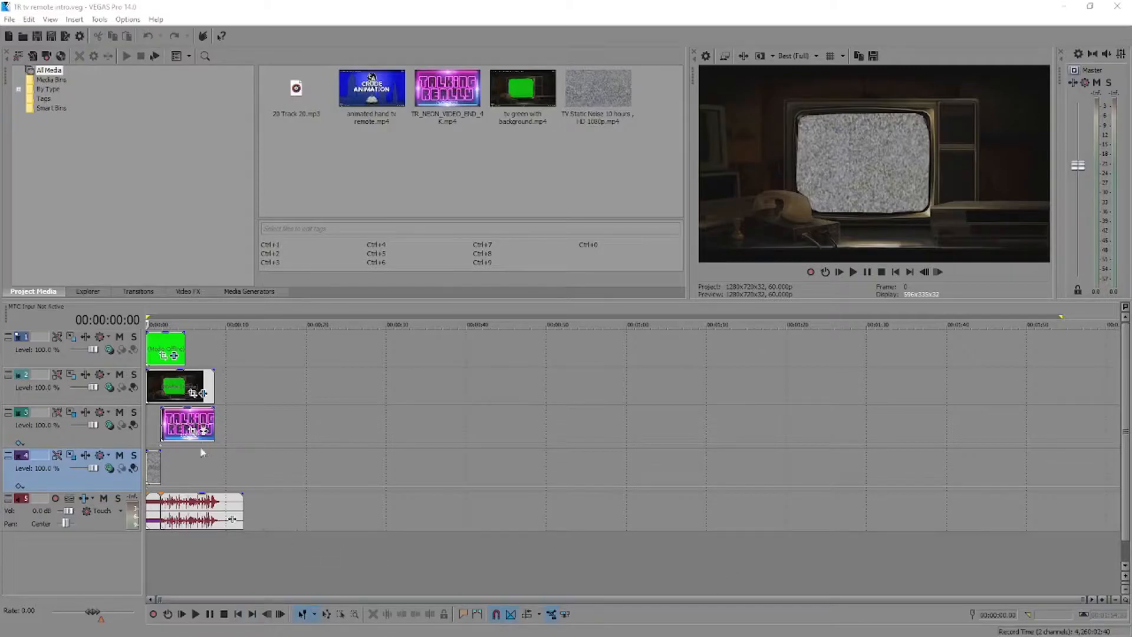
Step: Play the finished TV remote intro from the start of the timeline
click(147, 544)
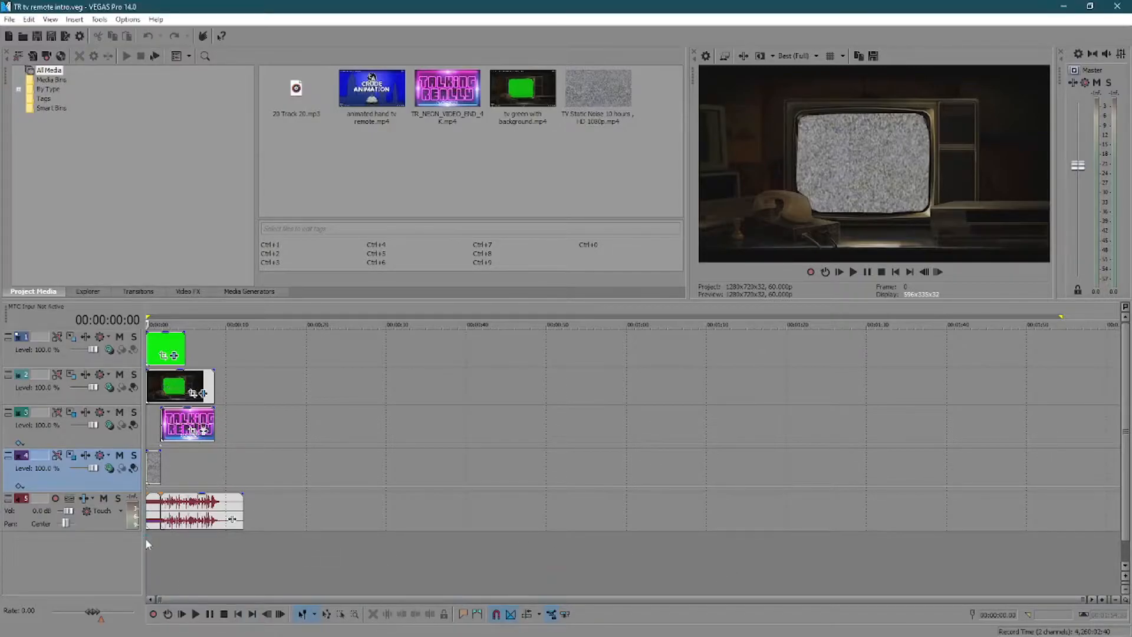
click(197, 614)
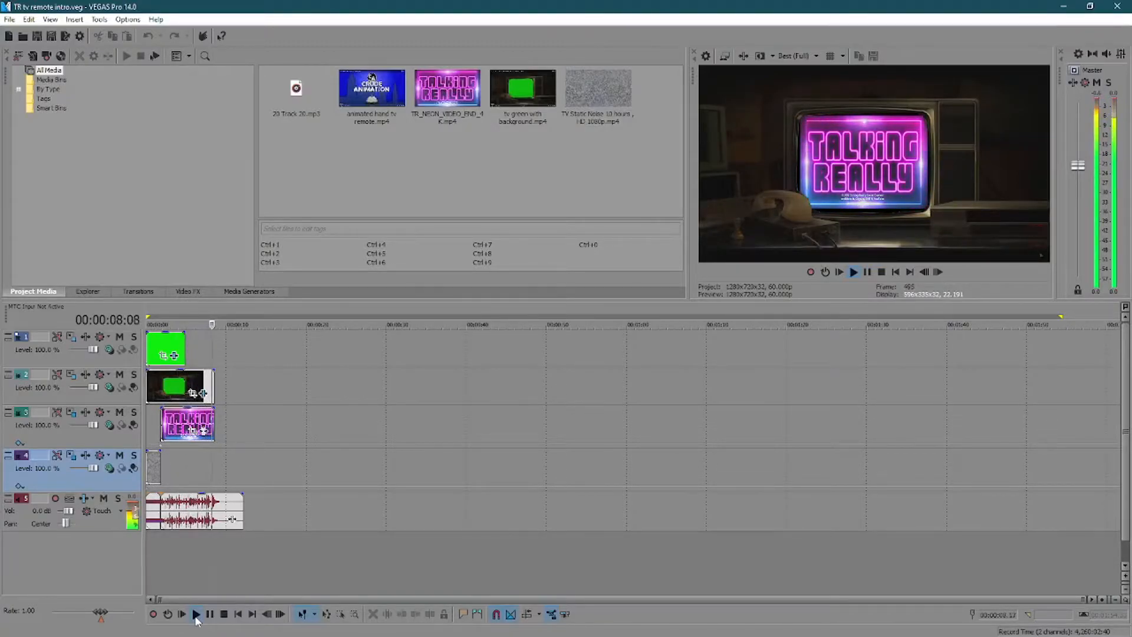
key(space)
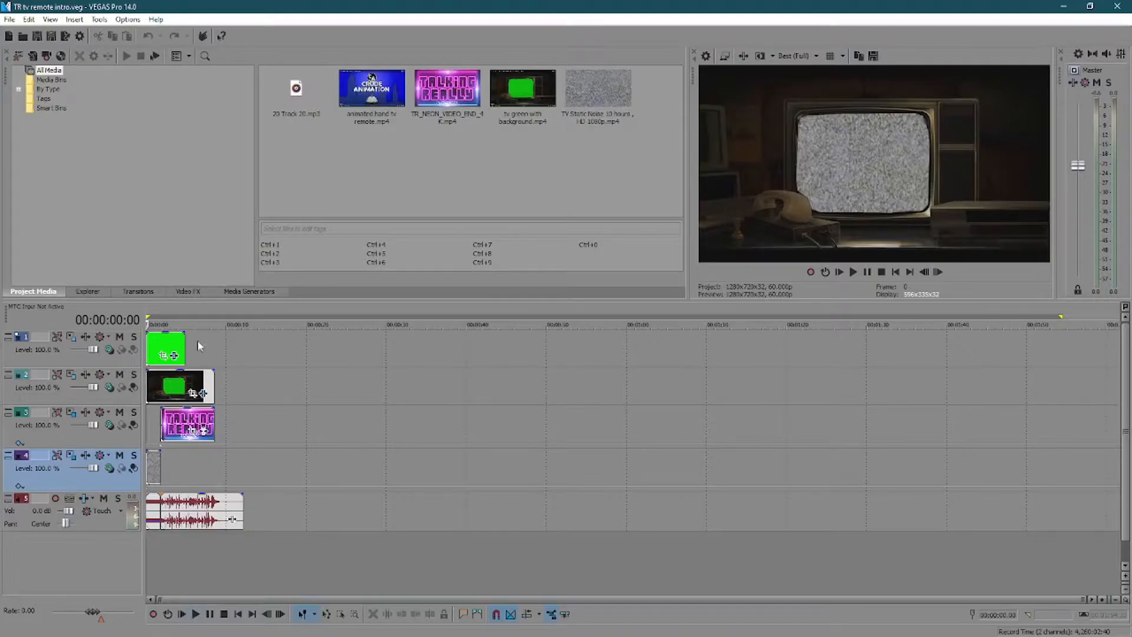
Step: Examine the hand remote, green-screen TV, neon title and TV static clips on their video tracks
click(173, 345)
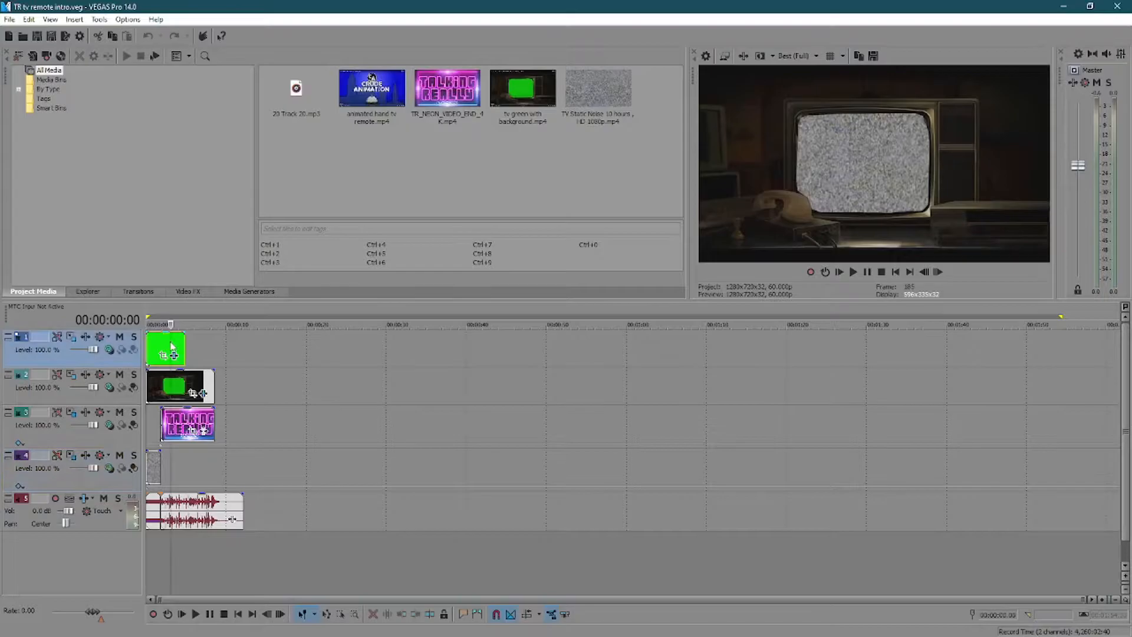
click(169, 383)
click(166, 382)
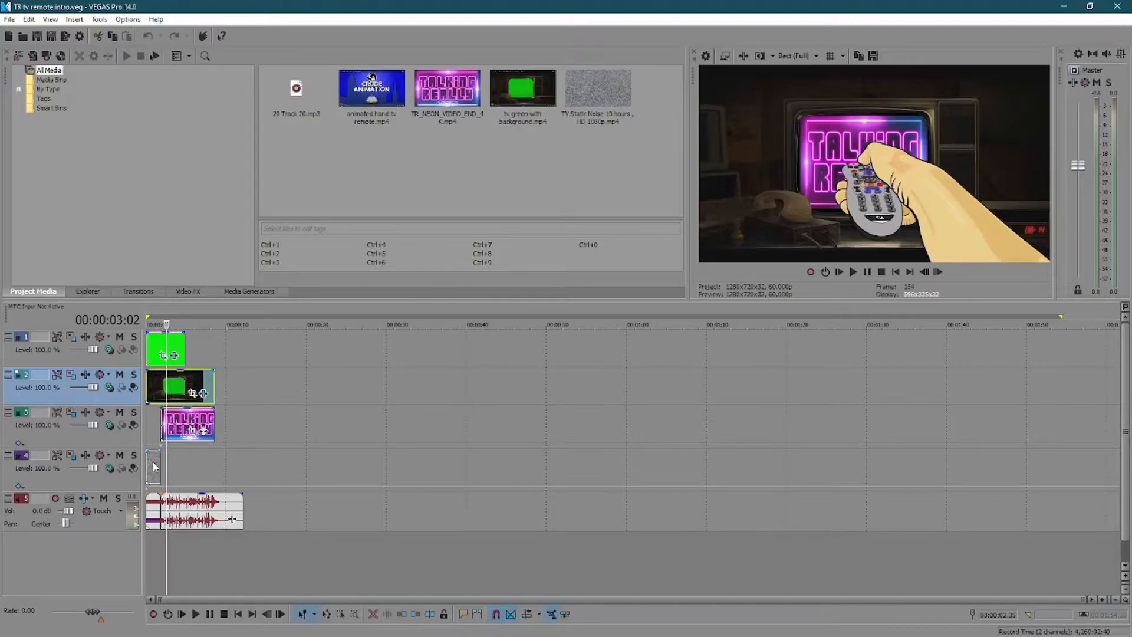
click(185, 418)
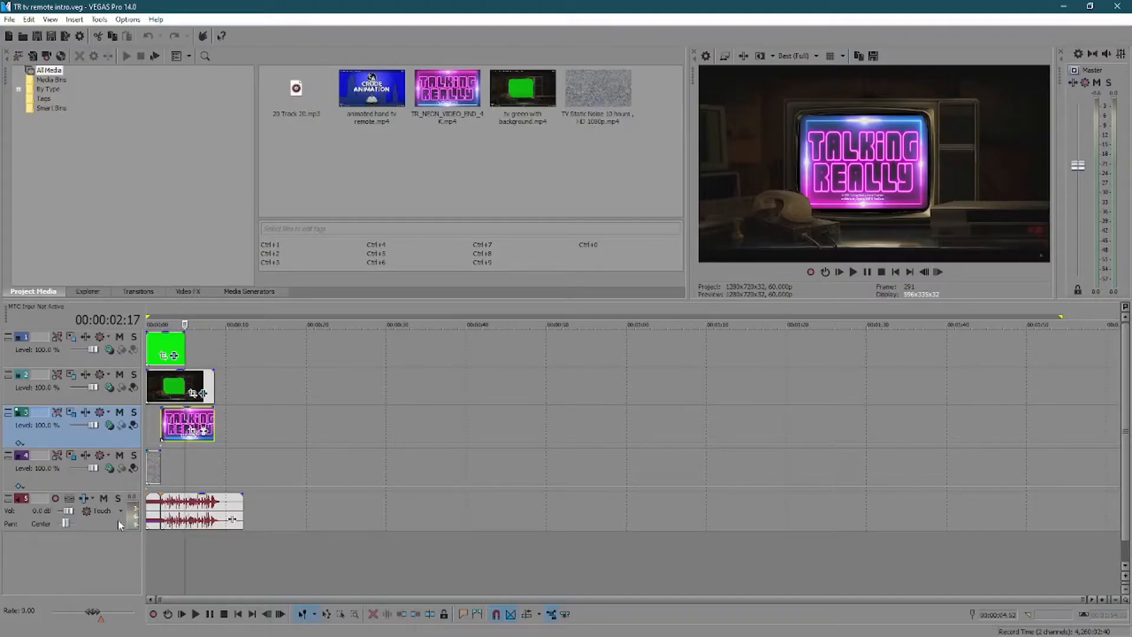
click(153, 475)
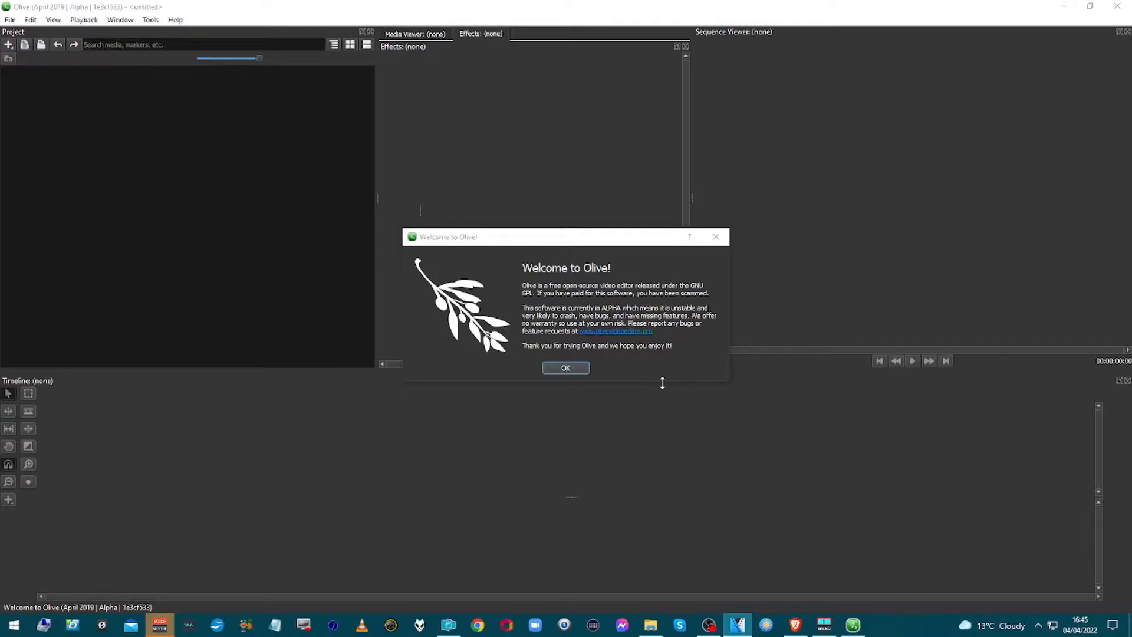
Step: Switch to Olive, dismiss its welcome message and view the program's version information
click(583, 368)
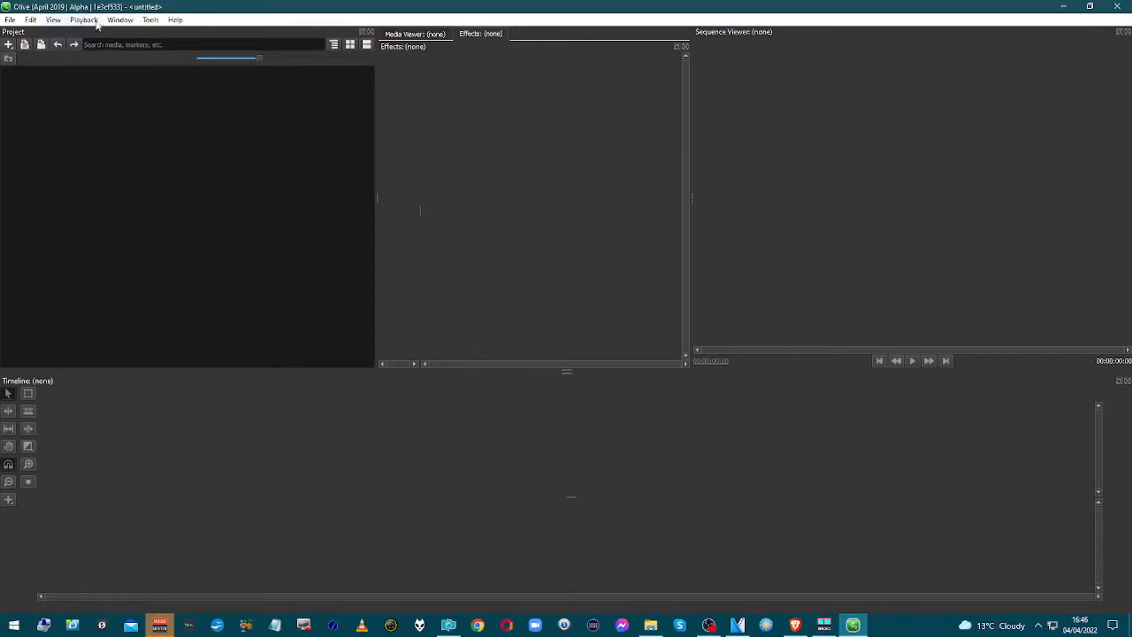
click(181, 20)
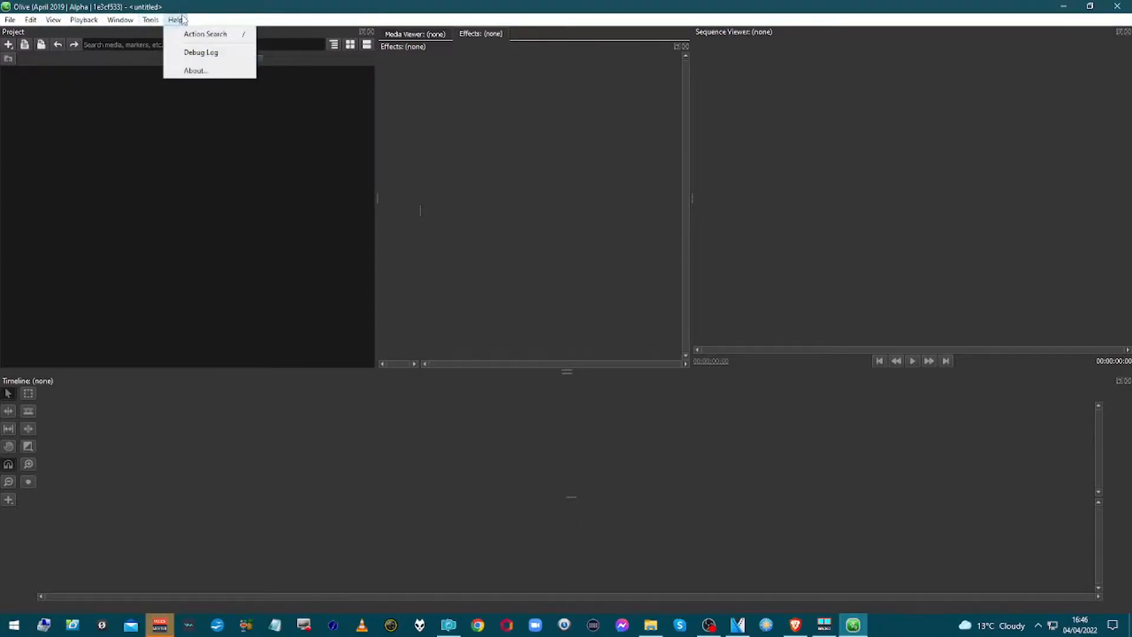
click(186, 81)
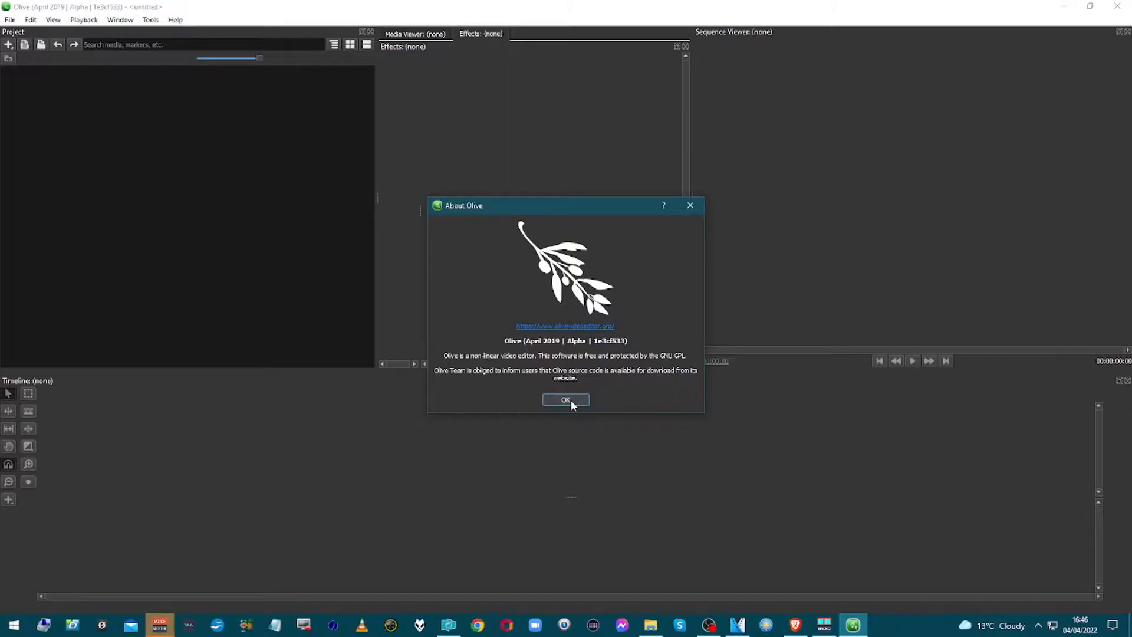
click(572, 400)
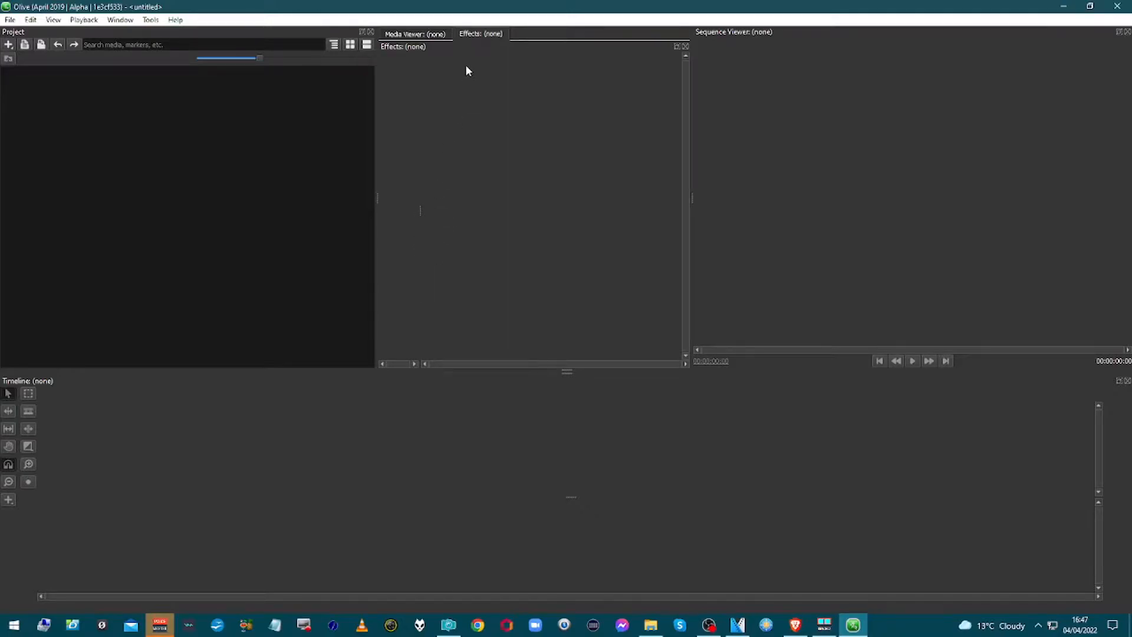
Step: Examine the Media Viewer and Effects panels and the list of available workspace panels
click(413, 36)
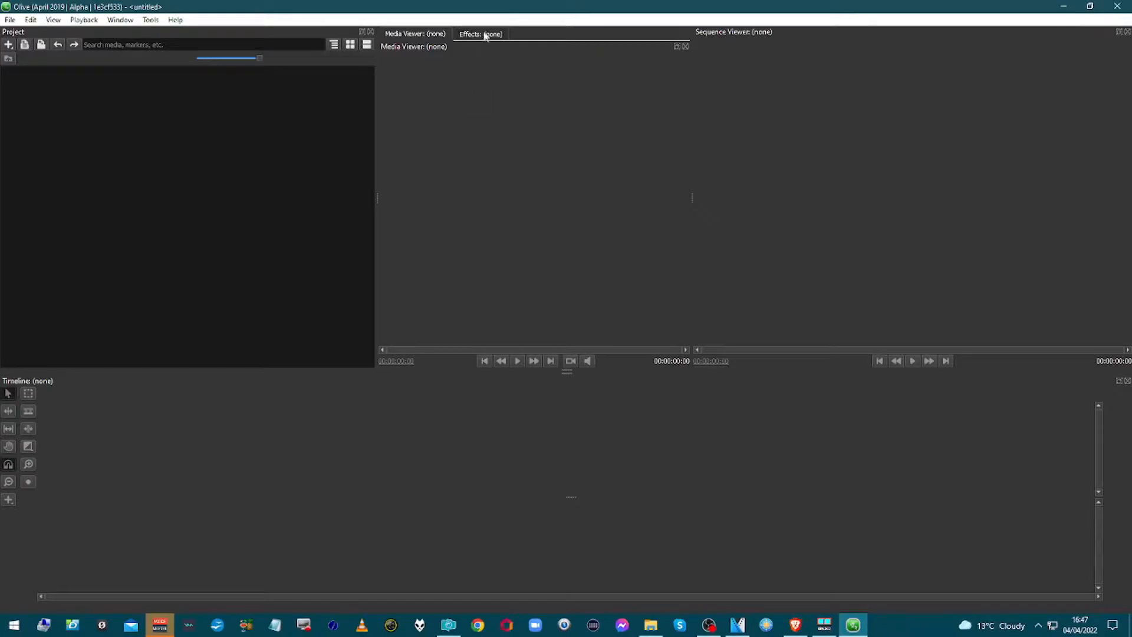
click(482, 34)
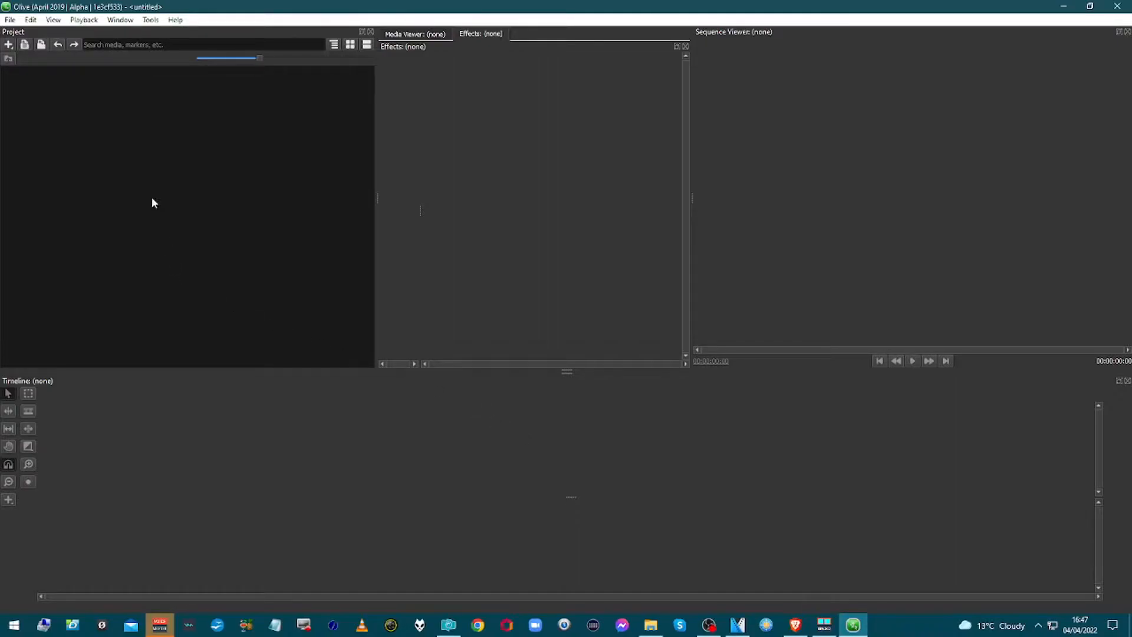
click(119, 20)
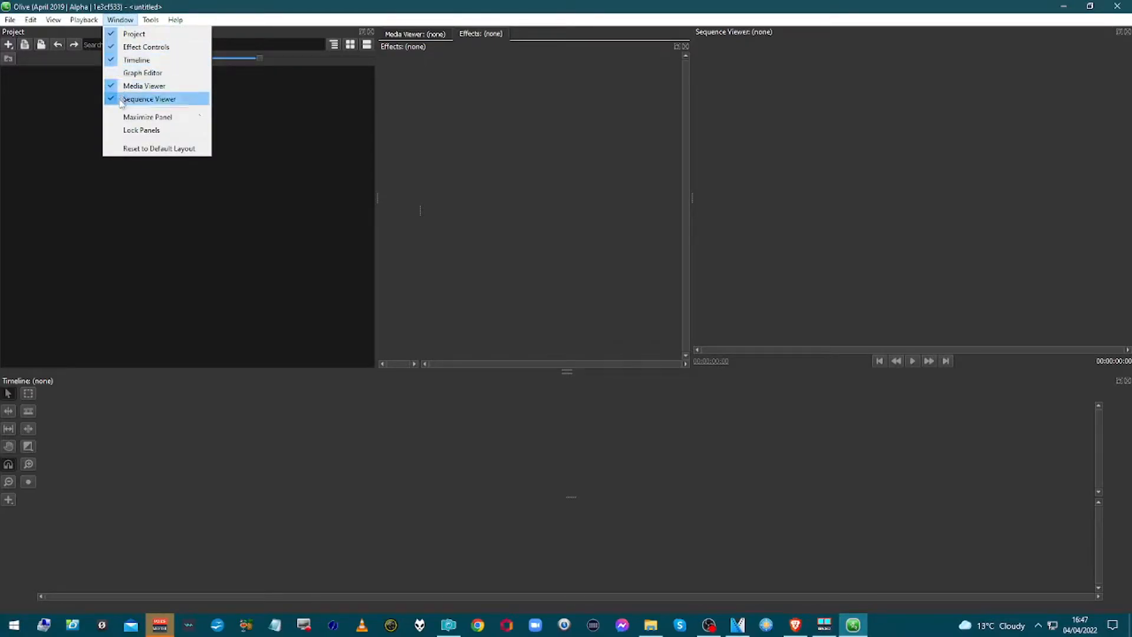
click(140, 159)
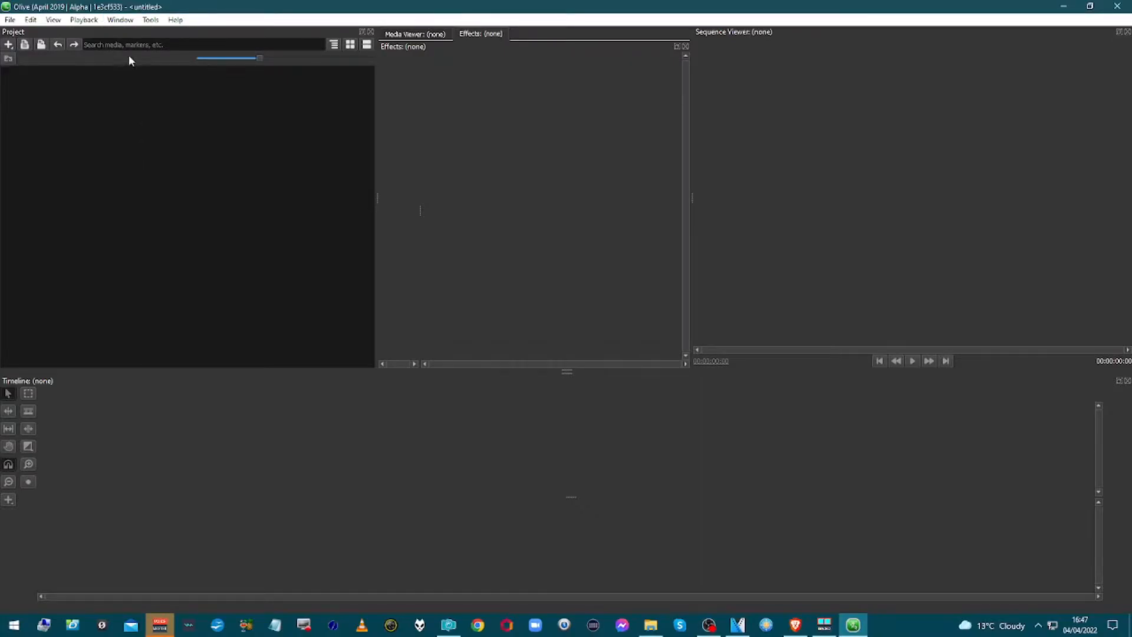
click(120, 20)
Step: Open the project test intro.ove from the OLIVE VIDEO EDITOR folder on V_DRIVE
mouse_move(23, 23)
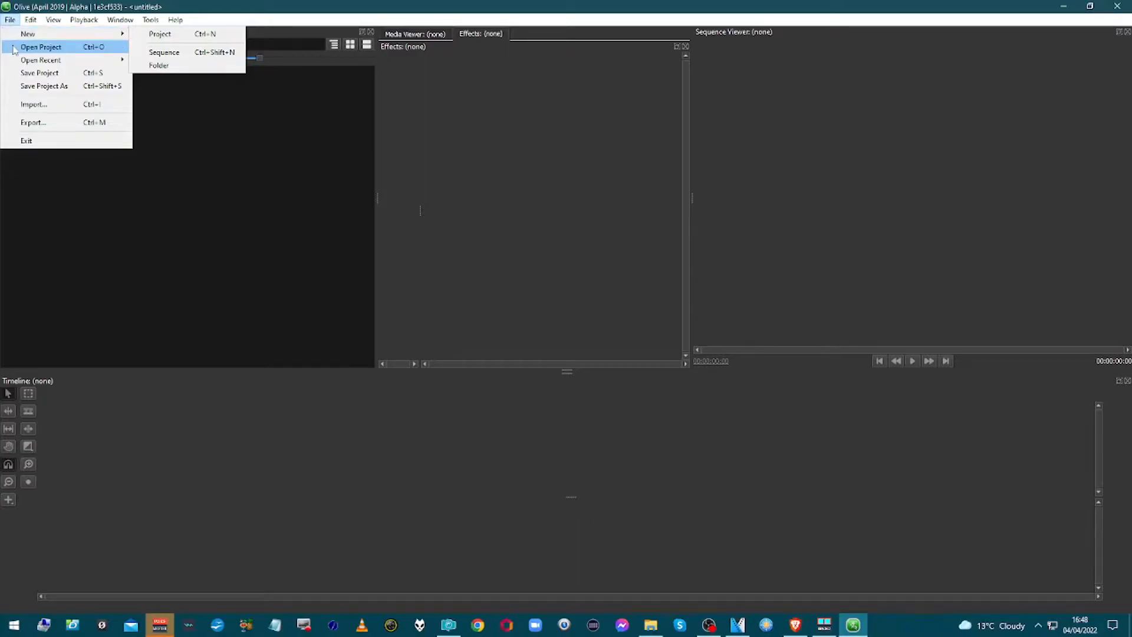
click(14, 49)
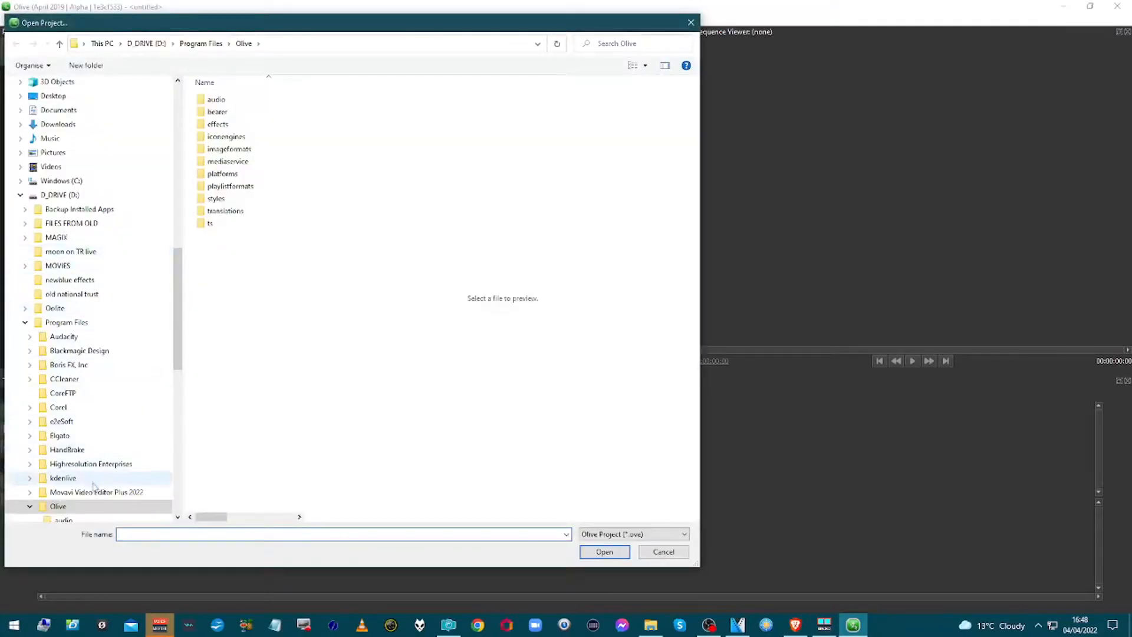
click(52, 350)
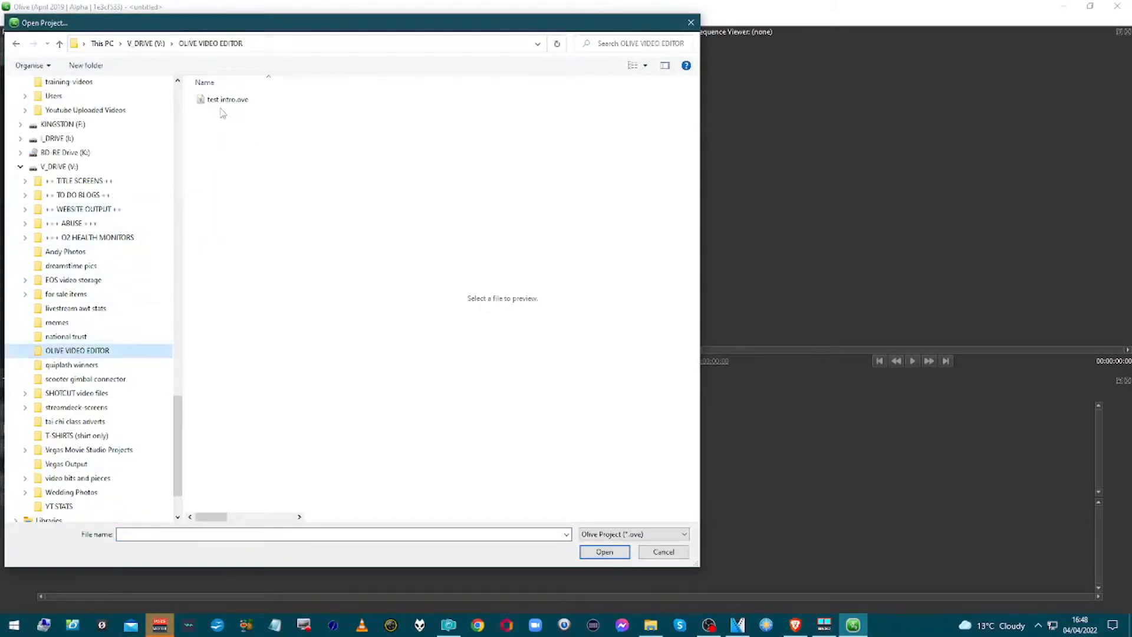
click(222, 102)
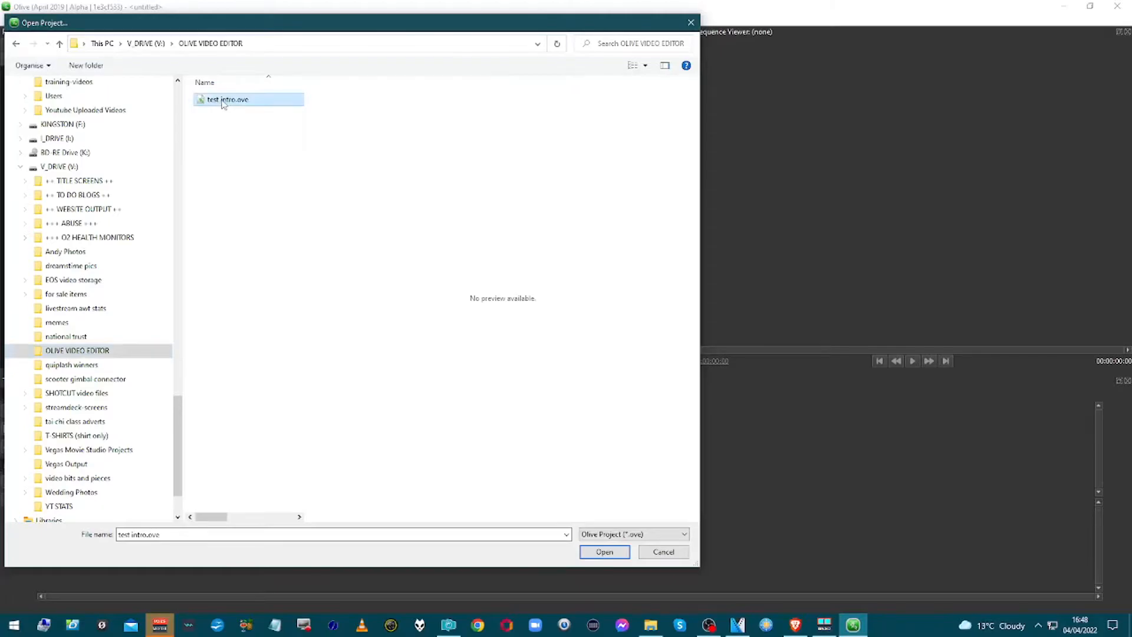
click(600, 551)
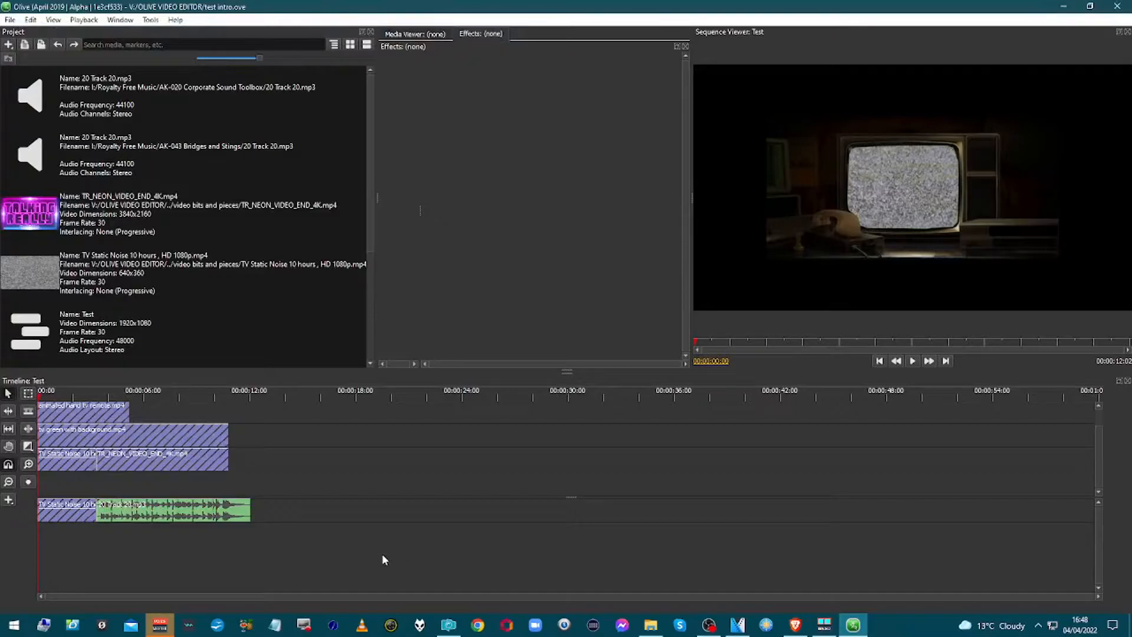
Step: Delete the 20 Track 20.mp3 media item sourced from the AK-020 Corporate Sound Toolbox folder
click(258, 87)
right_click(258, 86)
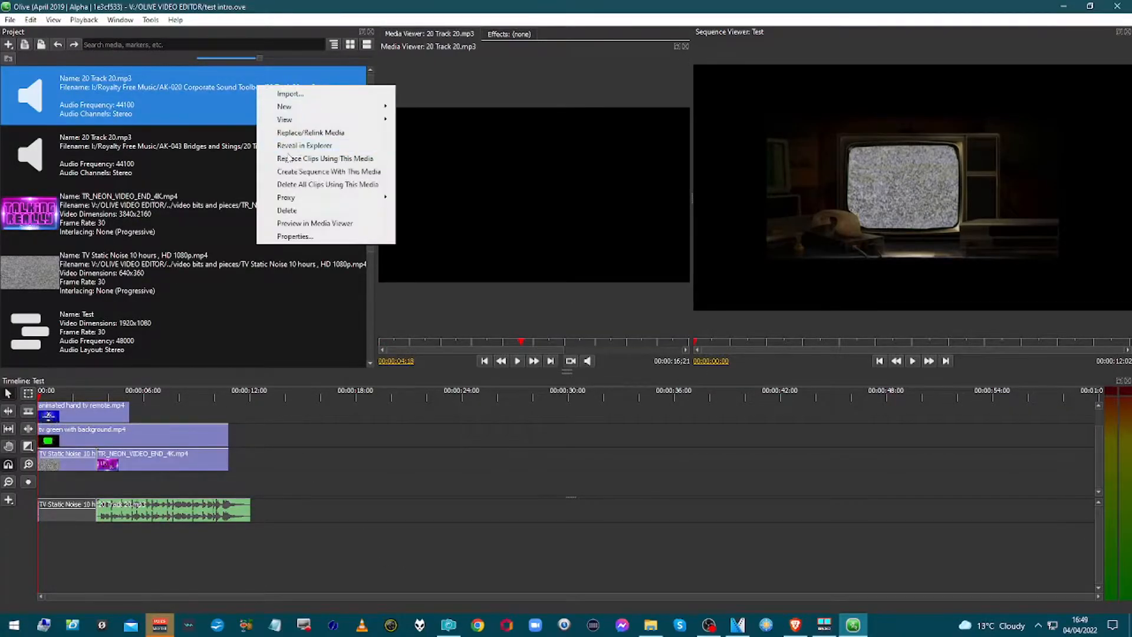
click(295, 210)
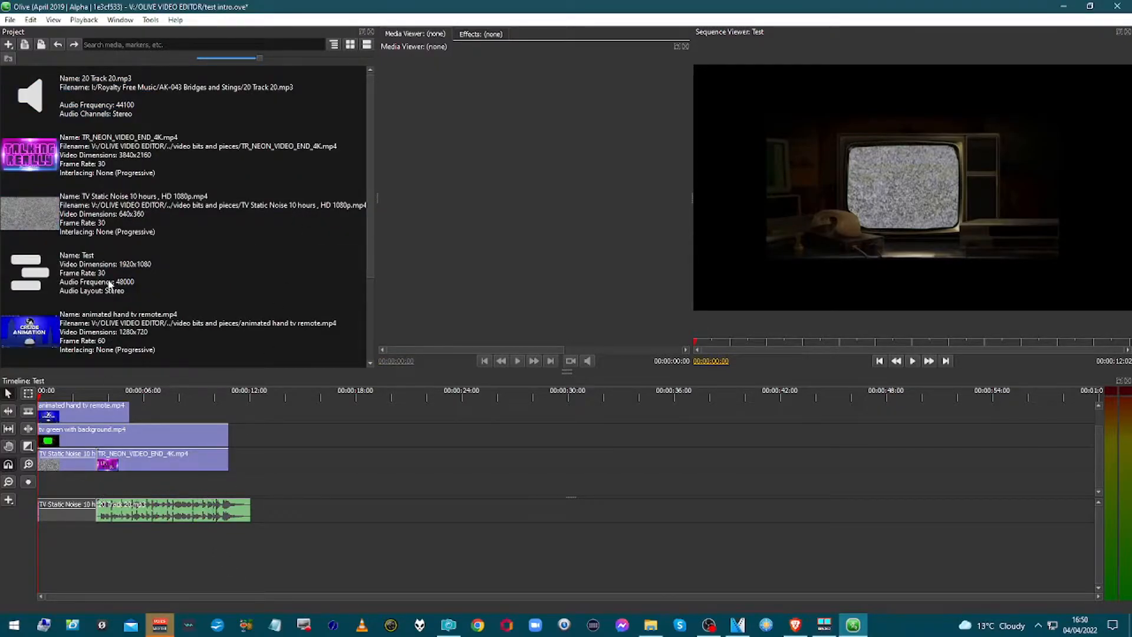
Step: Delete the vecteezy_glow-red-and-blue-neon-border-background-with-flares_2461602.mov item from the project media
scroll(109, 285, down, 2)
scroll(109, 284, up, 2)
scroll(109, 284, down, 2)
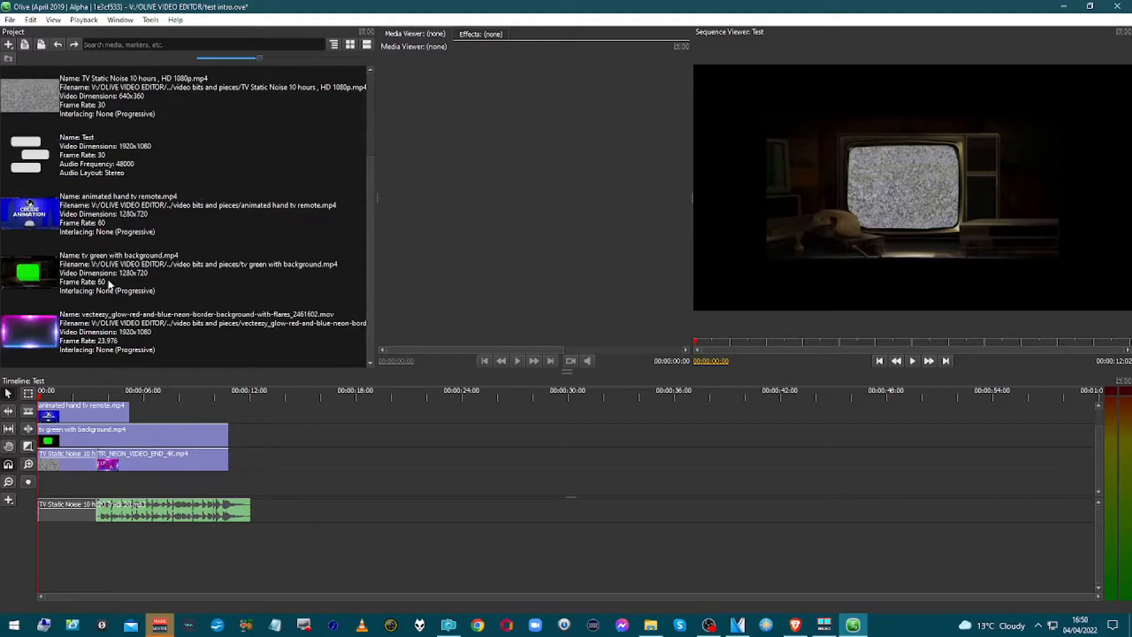
click(104, 340)
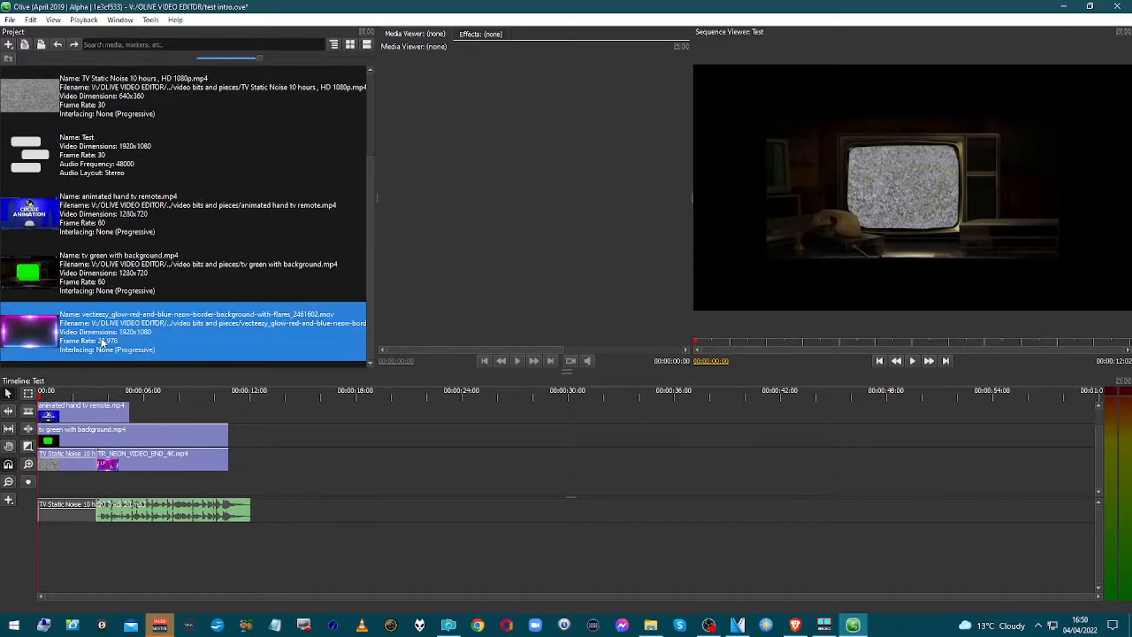
right_click(96, 334)
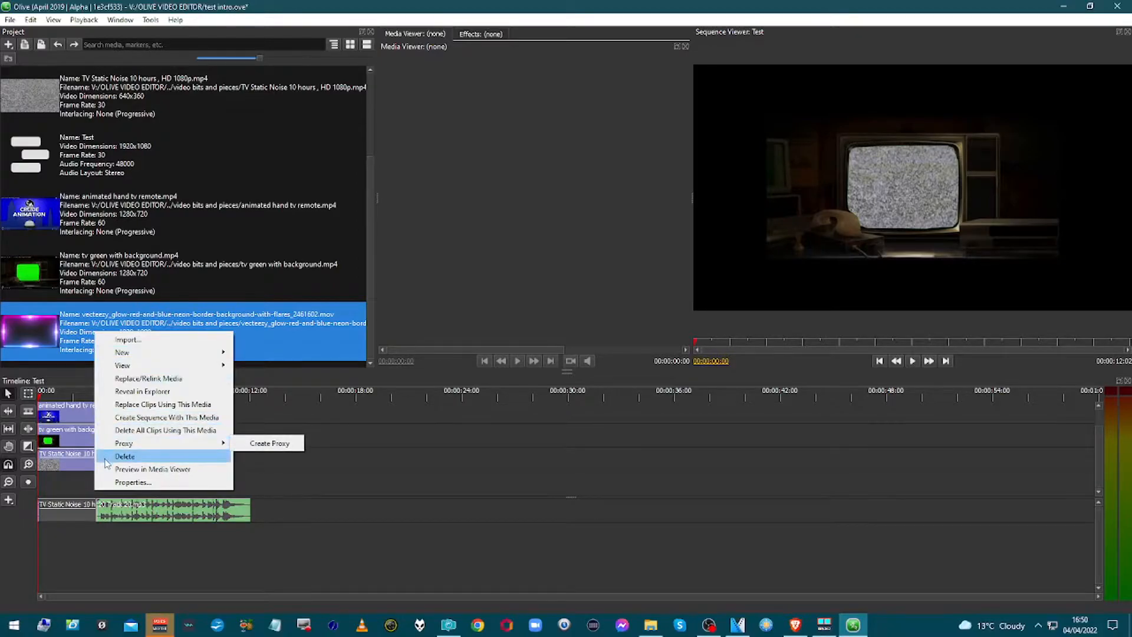
click(112, 456)
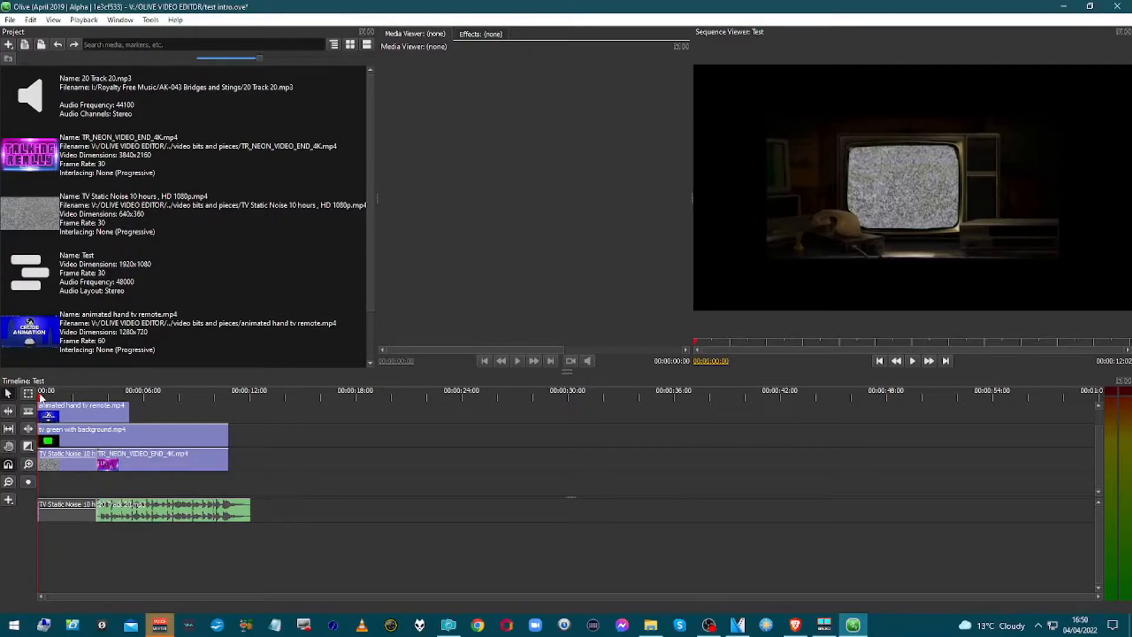
Step: Play the Test sequence through to its end and enlarge the timeline's video track area
key(space)
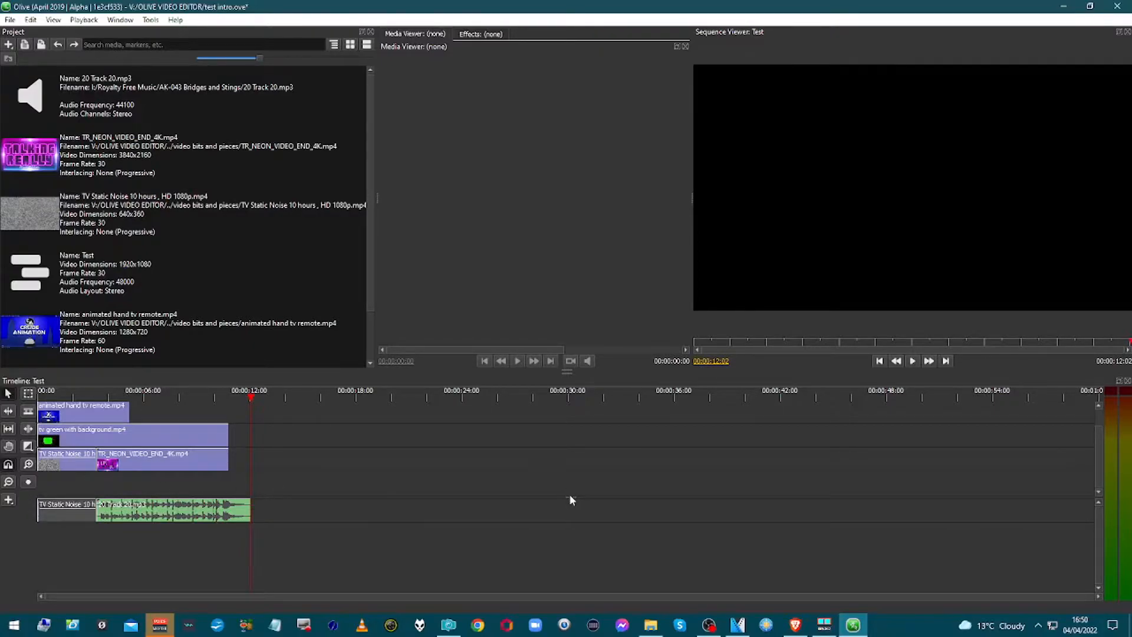
drag(570, 496, 567, 531)
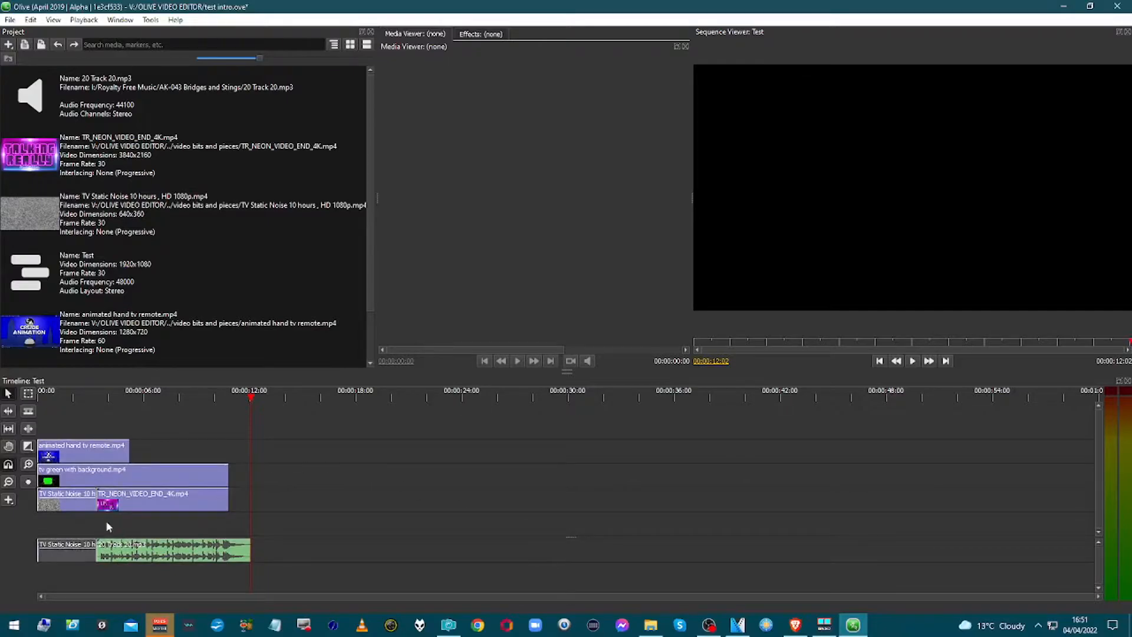
Step: Try moving the animated hand tv remote.mp4 clip up one video track, and undo the move
click(90, 461)
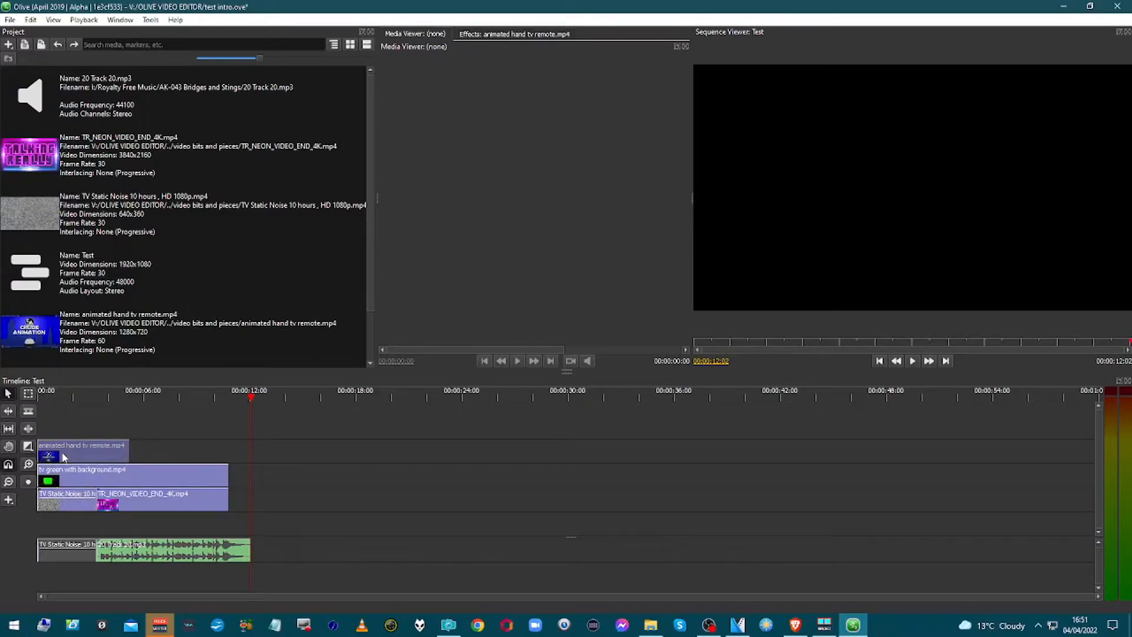
drag(65, 447, 64, 429)
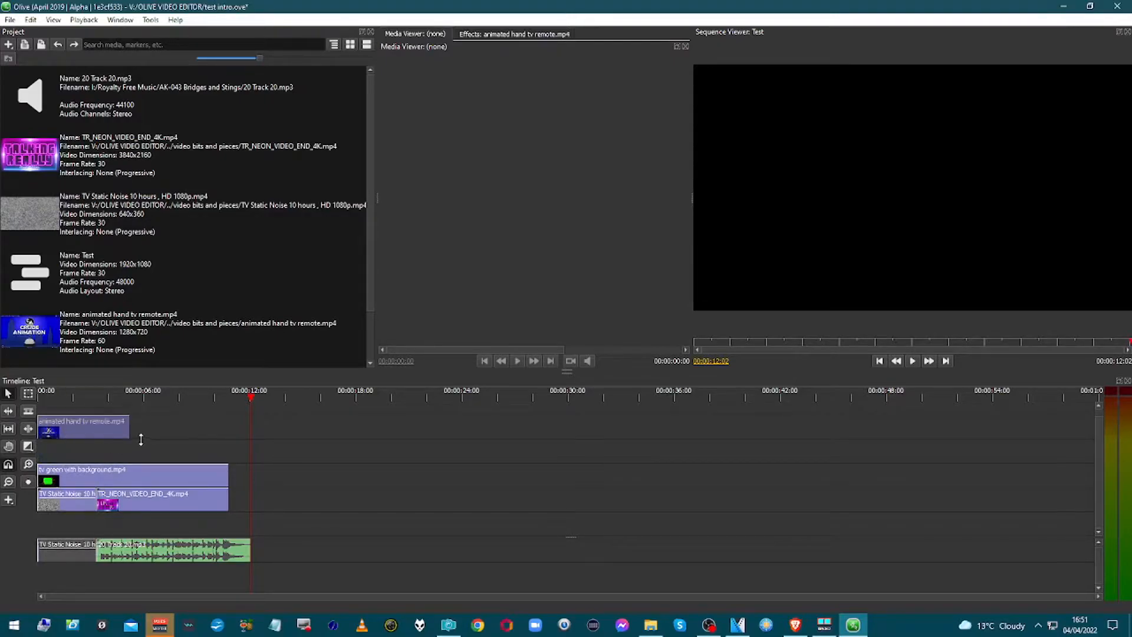
key(ctrl+z)
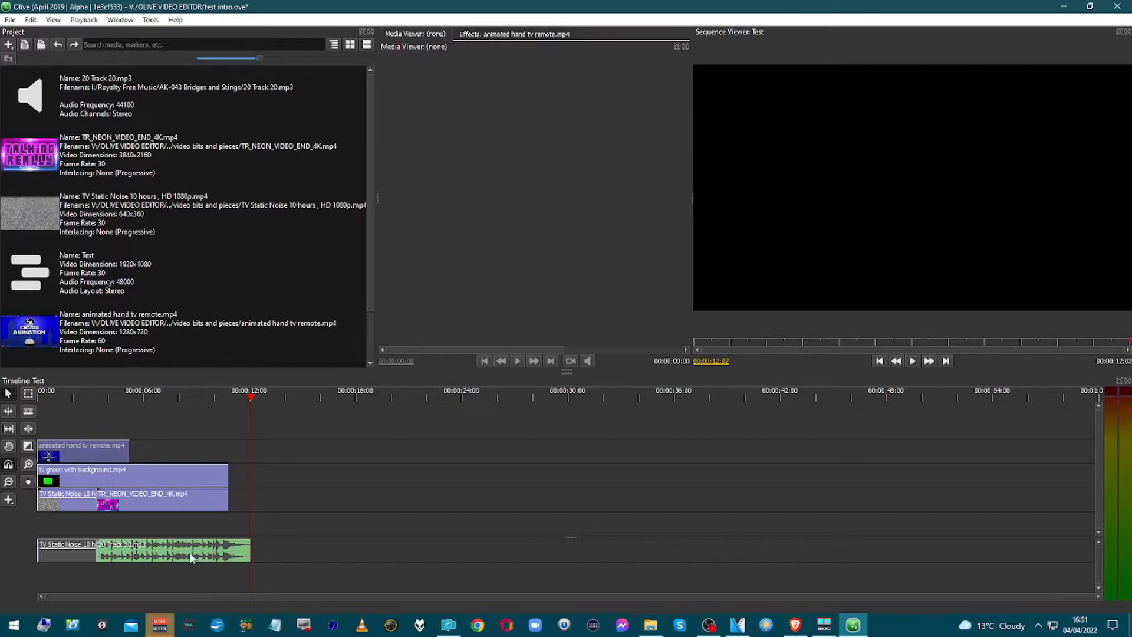
Step: Save the test intro project and start a new empty project
mouse_move(177, 554)
click(13, 20)
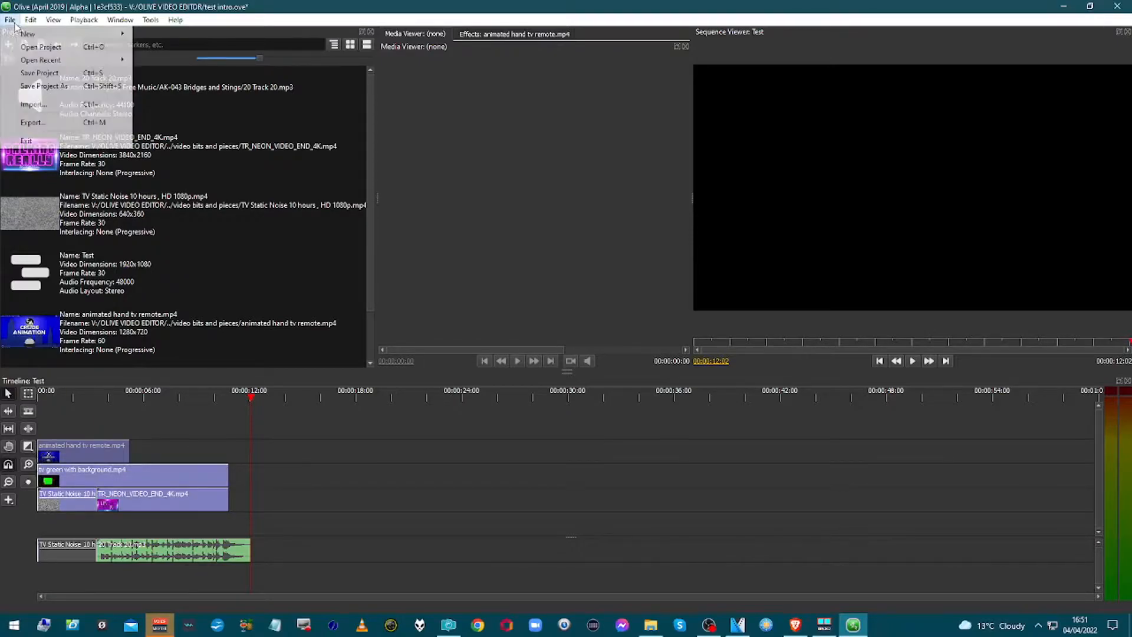
click(18, 73)
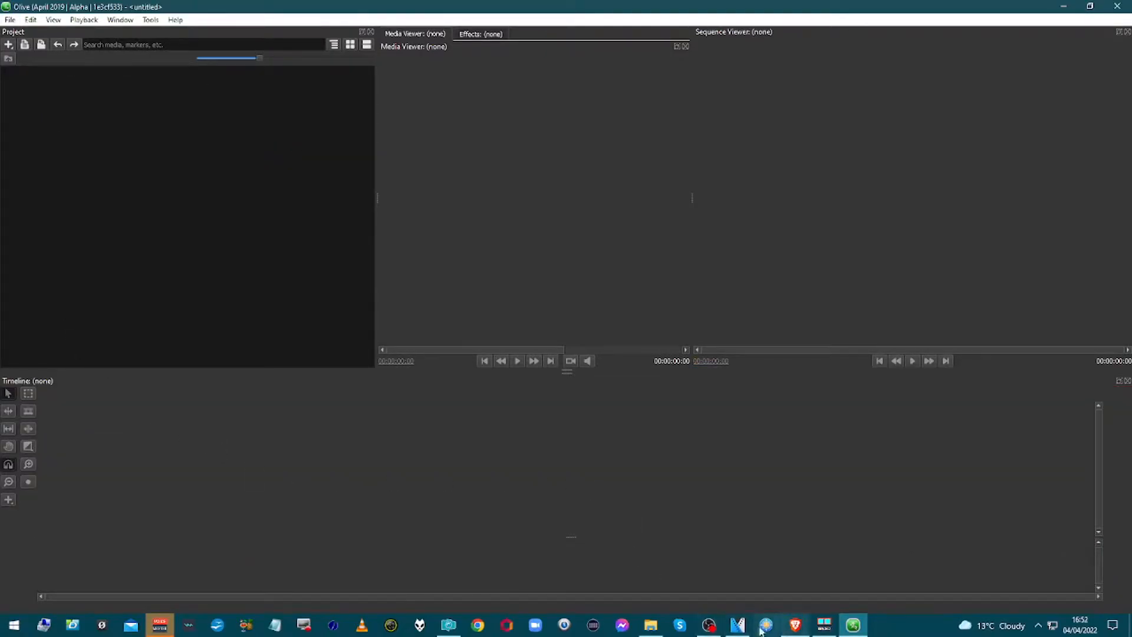
Step: Import animated hand tv remote.mp4 from the video bits and pieces folder into the new project's media
click(654, 624)
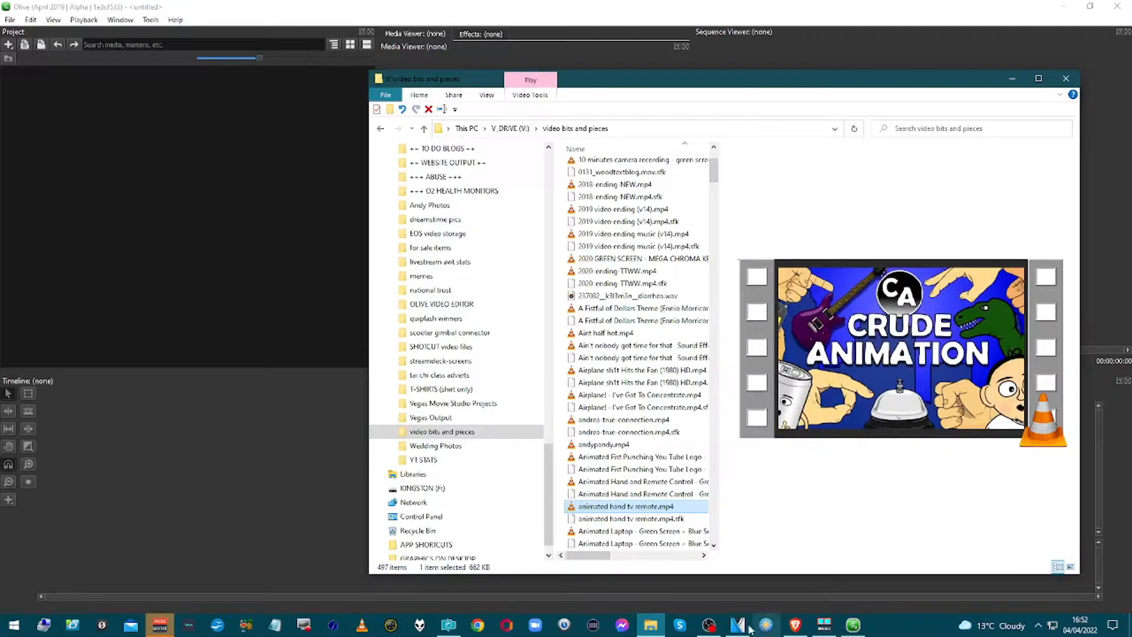
mouse_move(750, 629)
drag(590, 508, 286, 316)
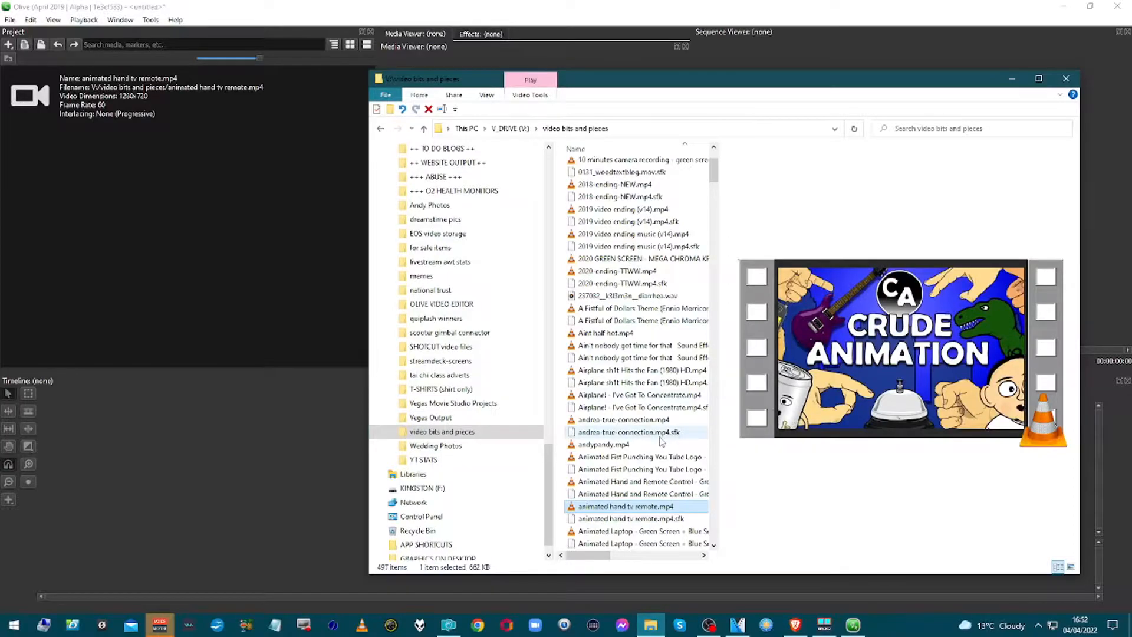
Step: Import TR_NEON_VIDEO_END_4K.mp4 from the video bits and pieces folder into the project's media
scroll(661, 441, down, 7)
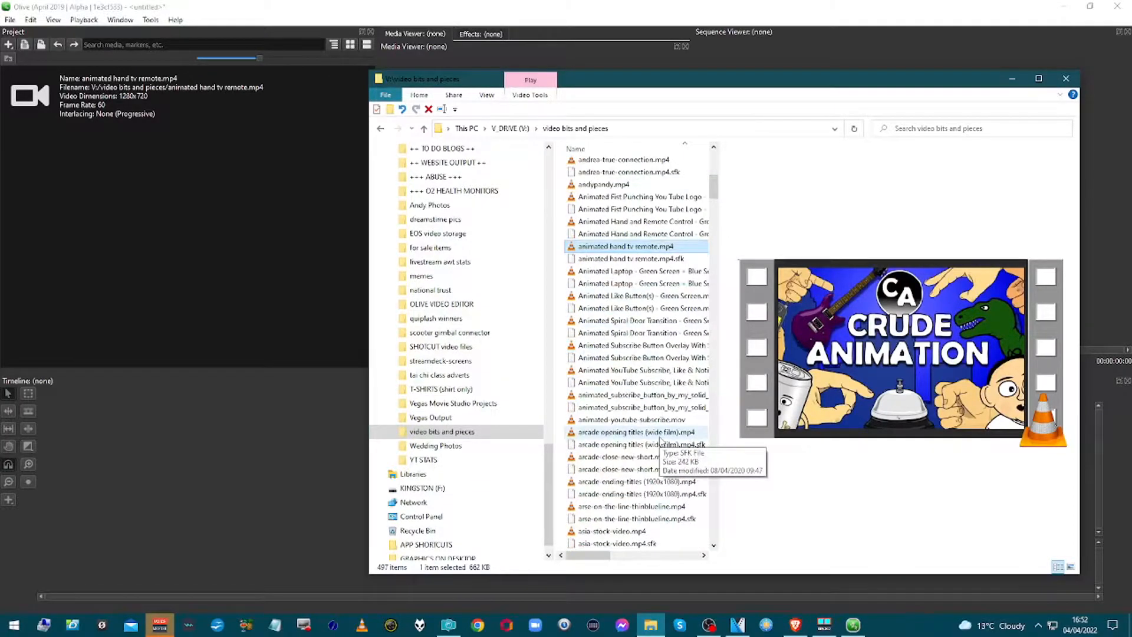
scroll(659, 439, down, 3)
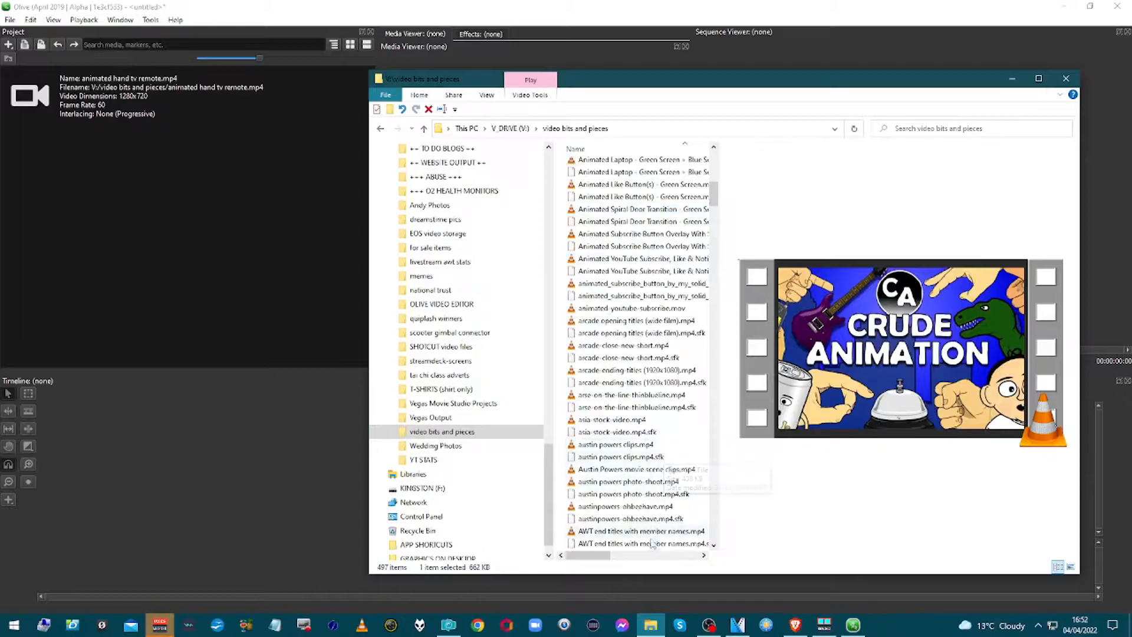
key(t)
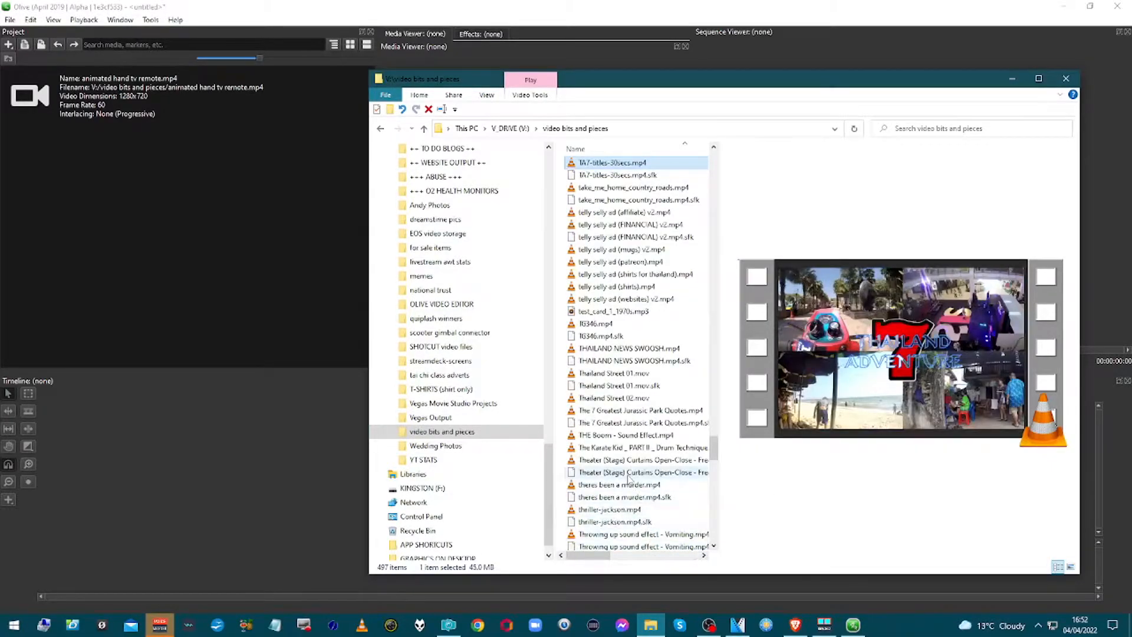
scroll(629, 479, up, 1)
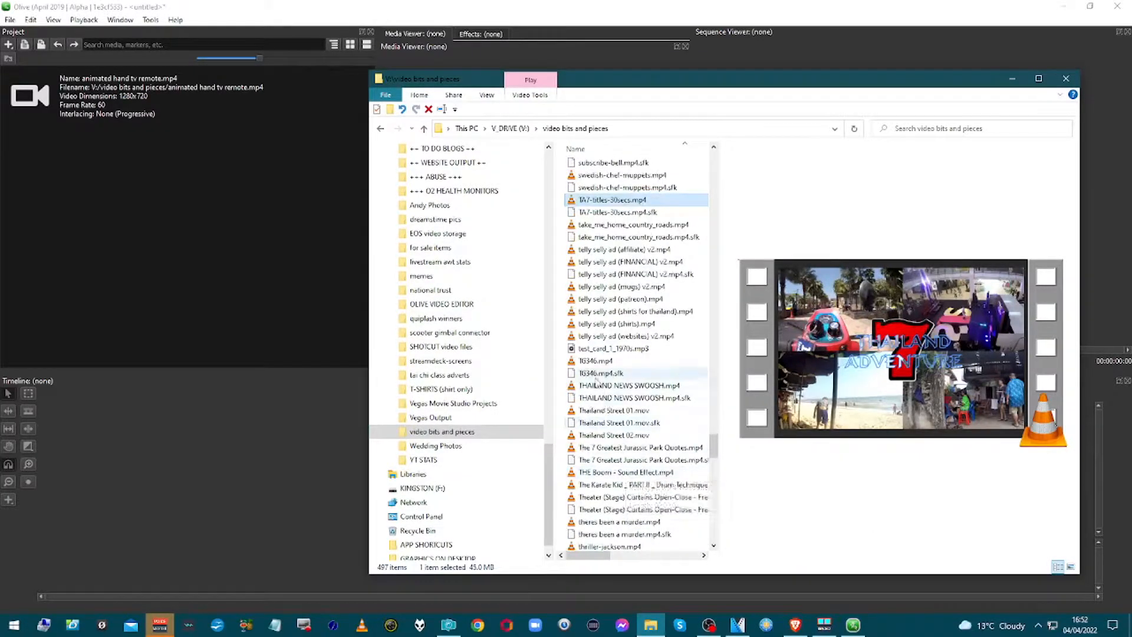
scroll(596, 383, down, 2)
scroll(596, 383, down, 8)
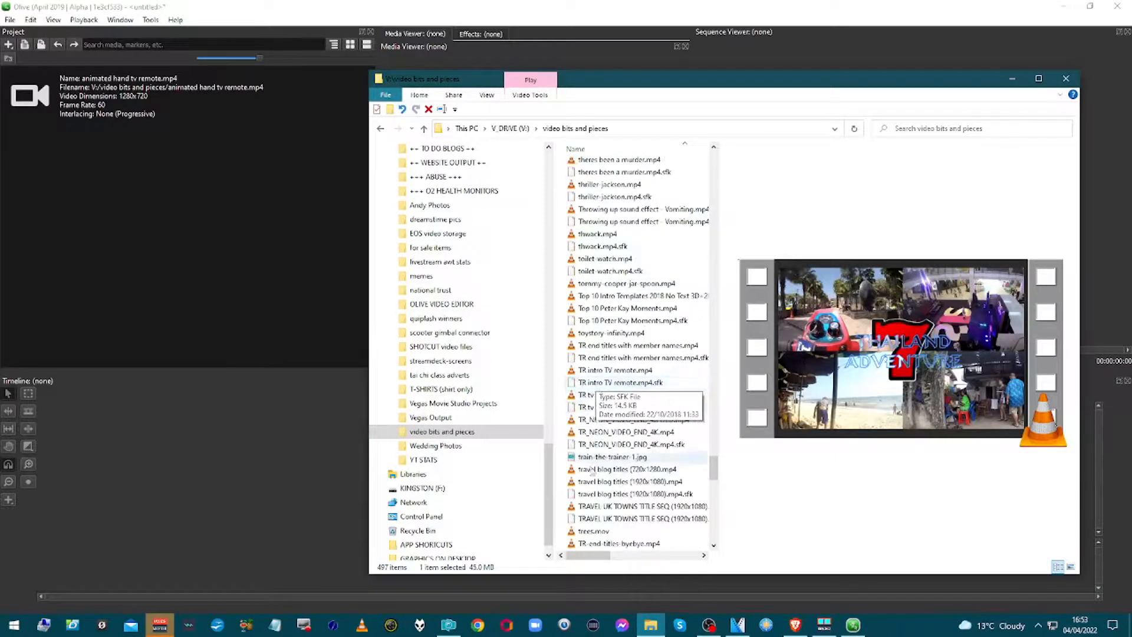
click(603, 433)
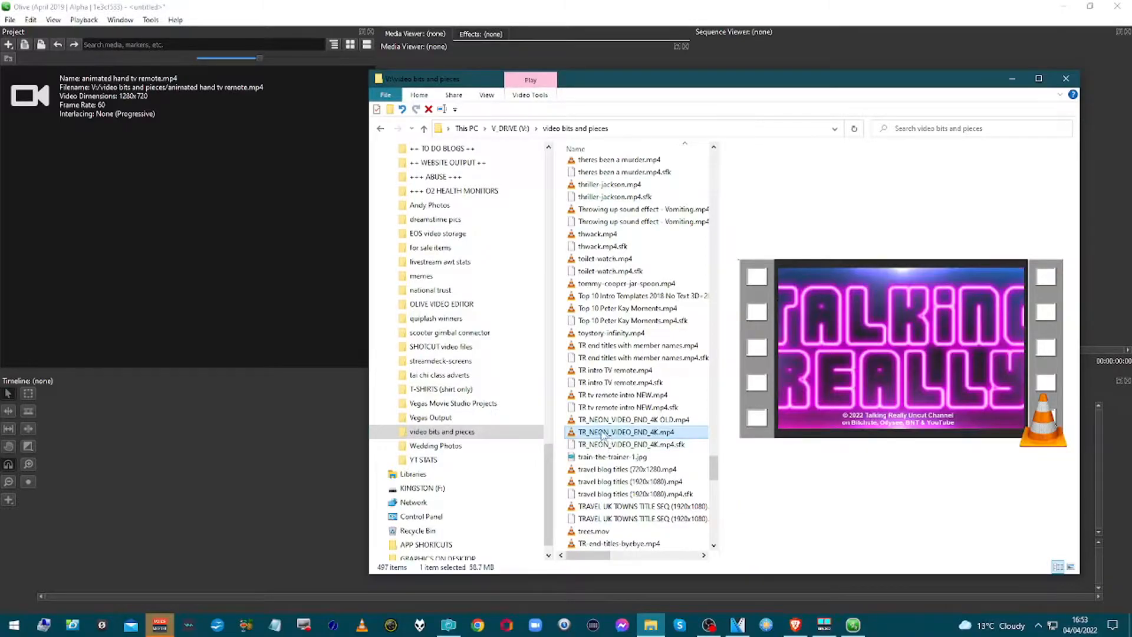
drag(601, 435, 290, 297)
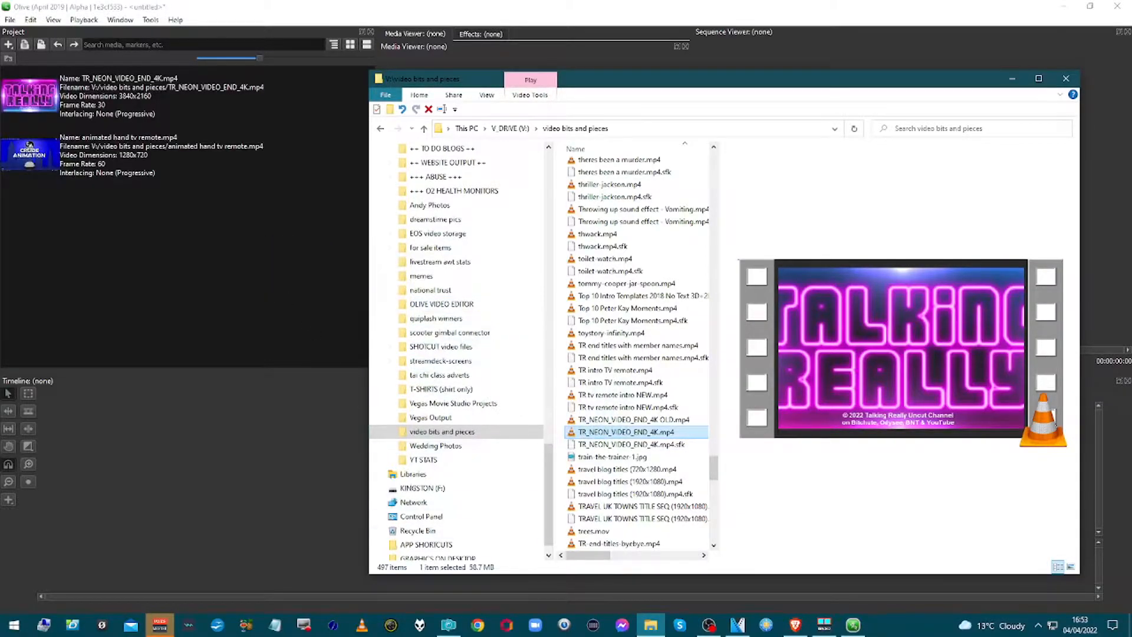
Step: Import TV Static Noise 10 hours , HD 1080p.mp4 and tv green with background.mp4 from the same folder into the project's media
scroll(684, 479, down, 2)
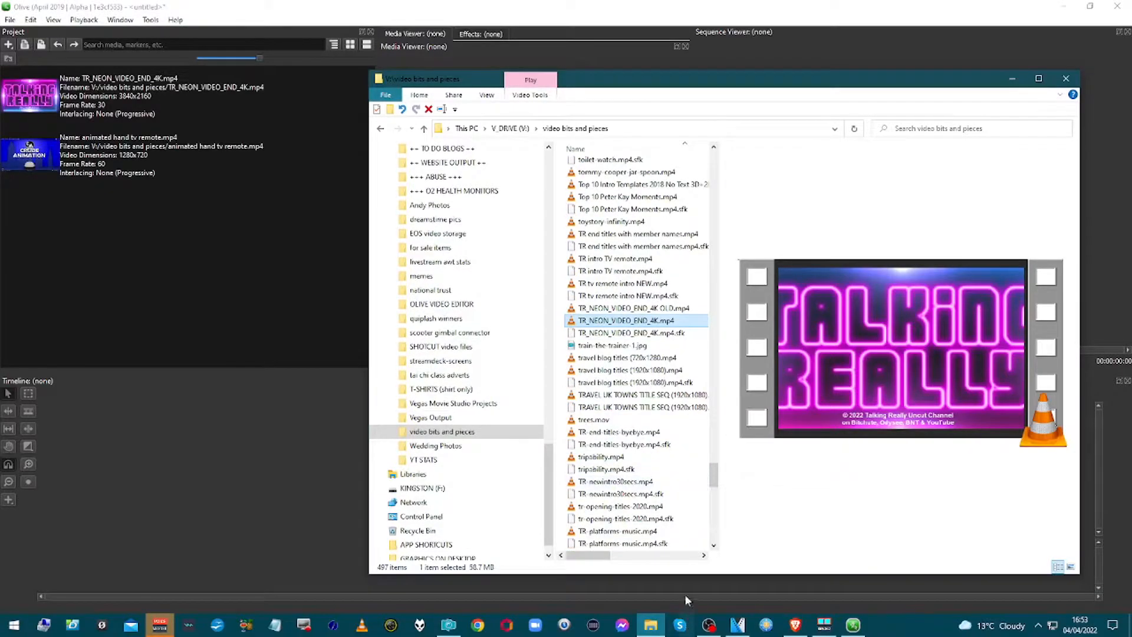
scroll(652, 511, down, 2)
scroll(651, 510, down, 6)
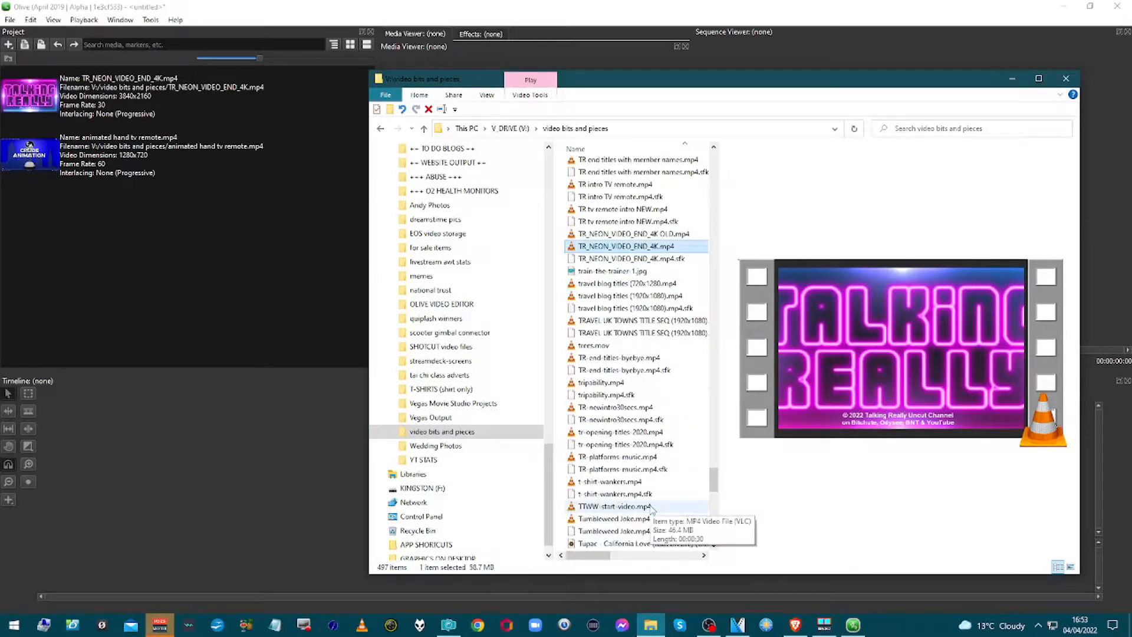
scroll(651, 511, up, 2)
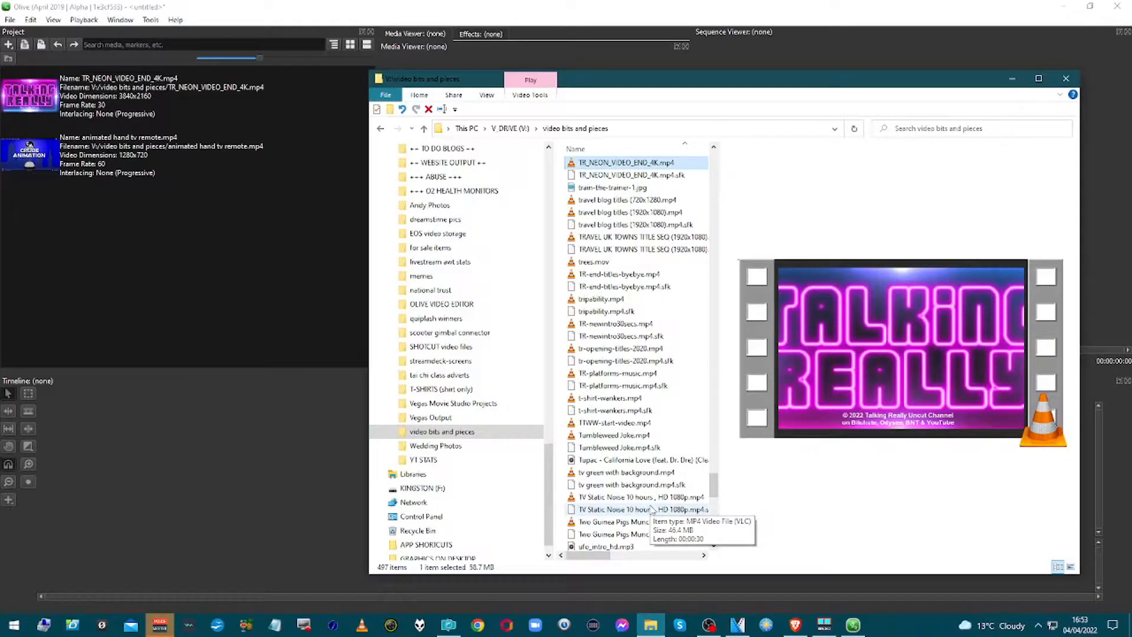
click(632, 498)
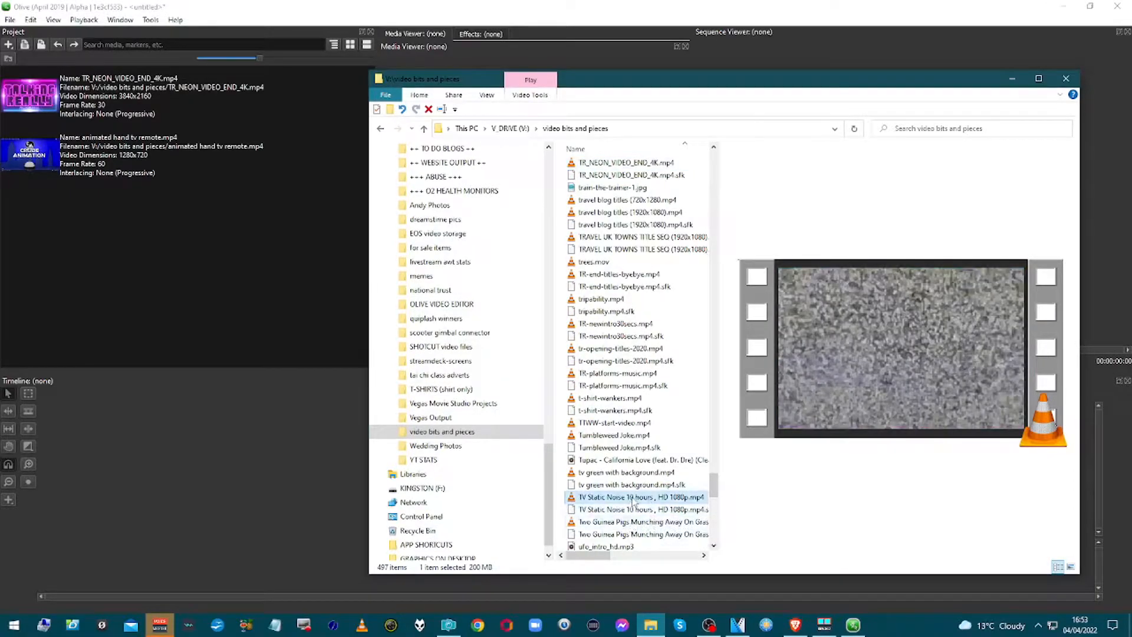
drag(632, 500, 288, 312)
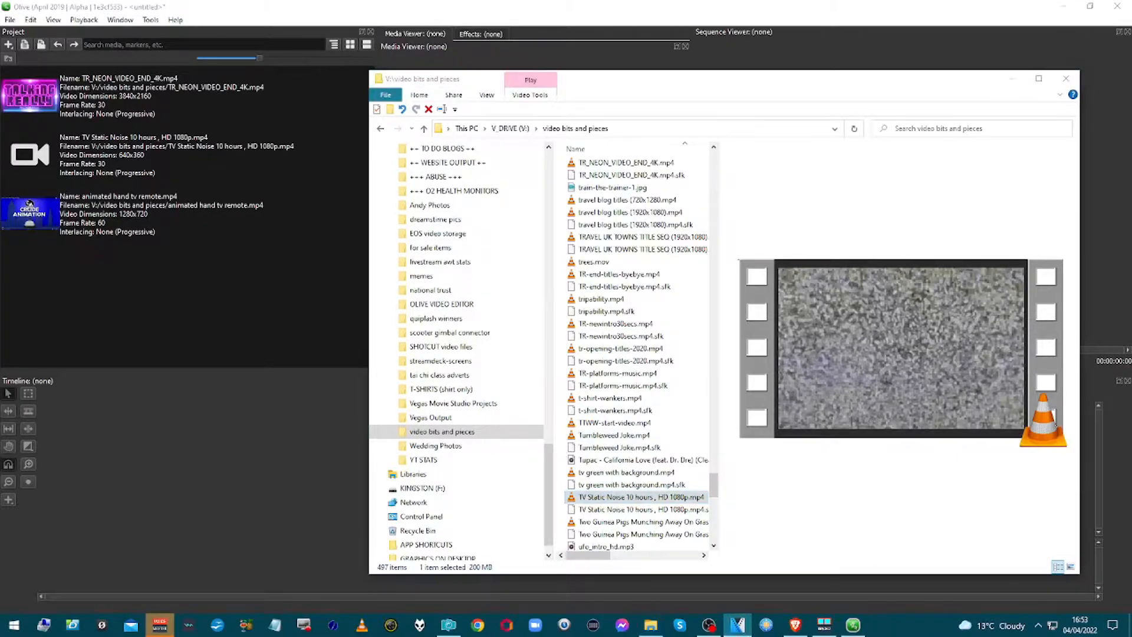
click(614, 472)
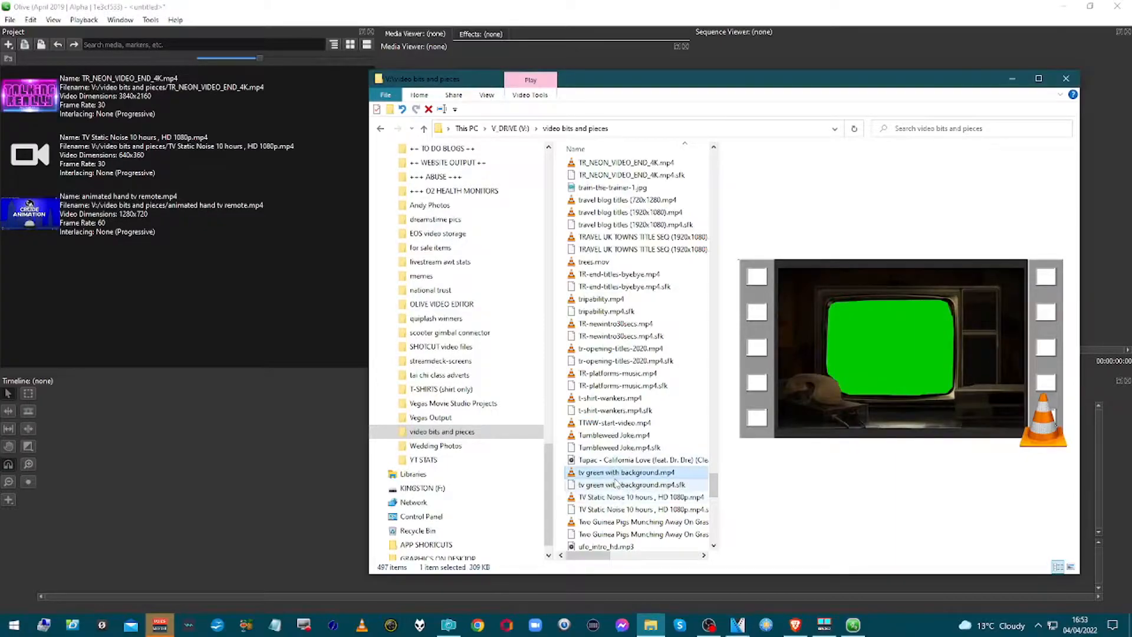
drag(616, 473, 186, 318)
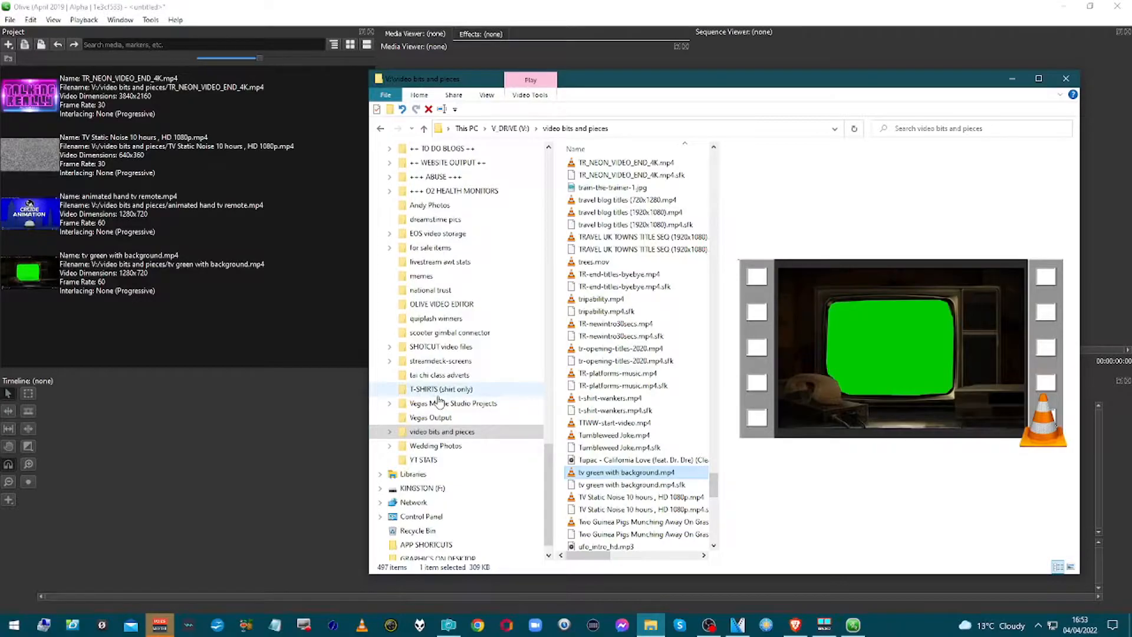
Step: Import 20 Track 20.mp3 from Royalty Free Music's AK-043 Bridges and Stings folder into the project's media, and minimise the file browser
click(549, 171)
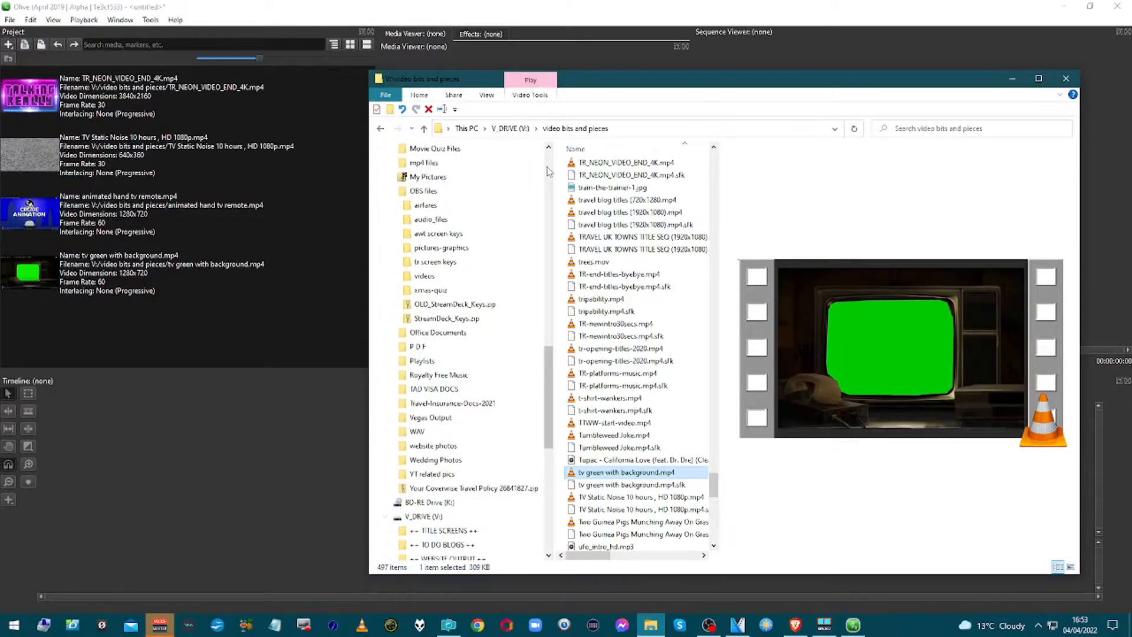
click(390, 192)
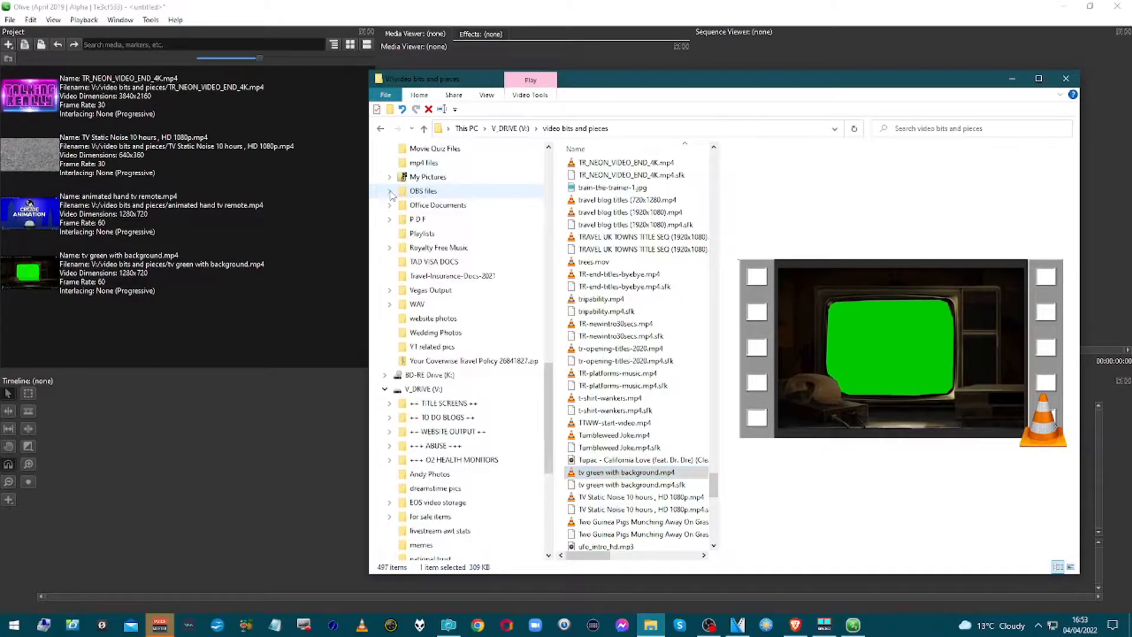
click(427, 249)
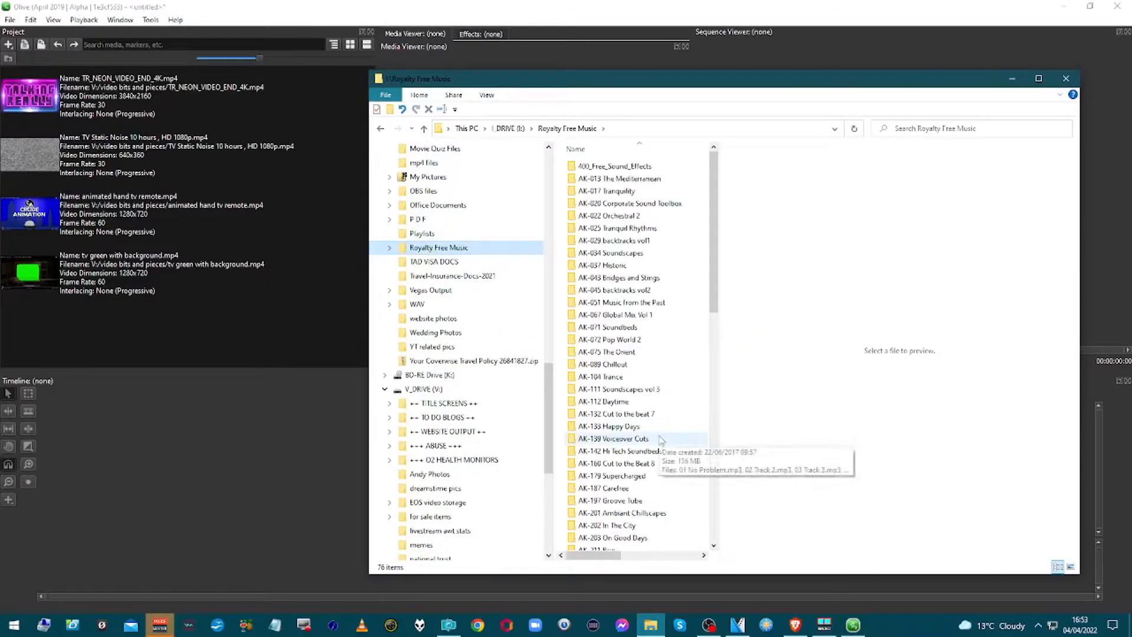
click(659, 279)
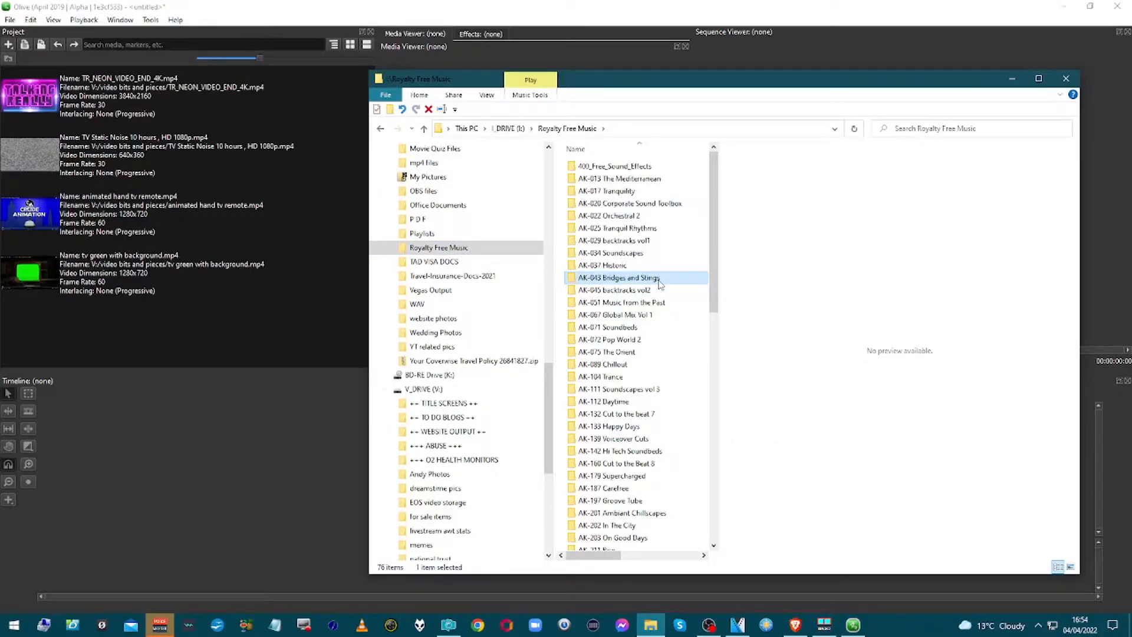
double_click(659, 278)
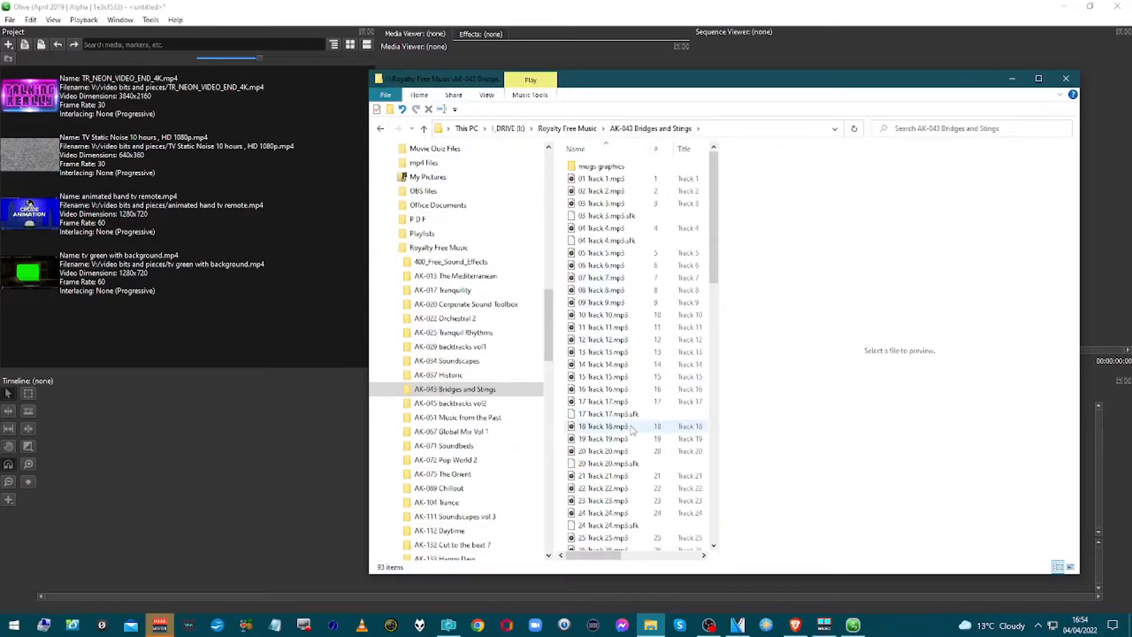
click(628, 452)
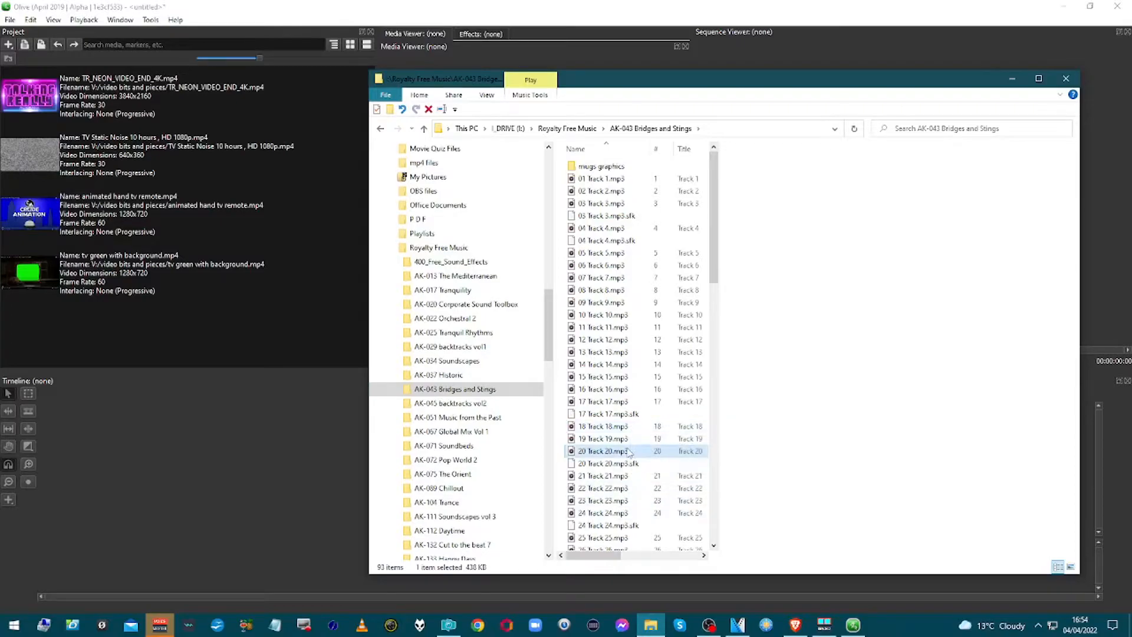
drag(628, 451, 239, 363)
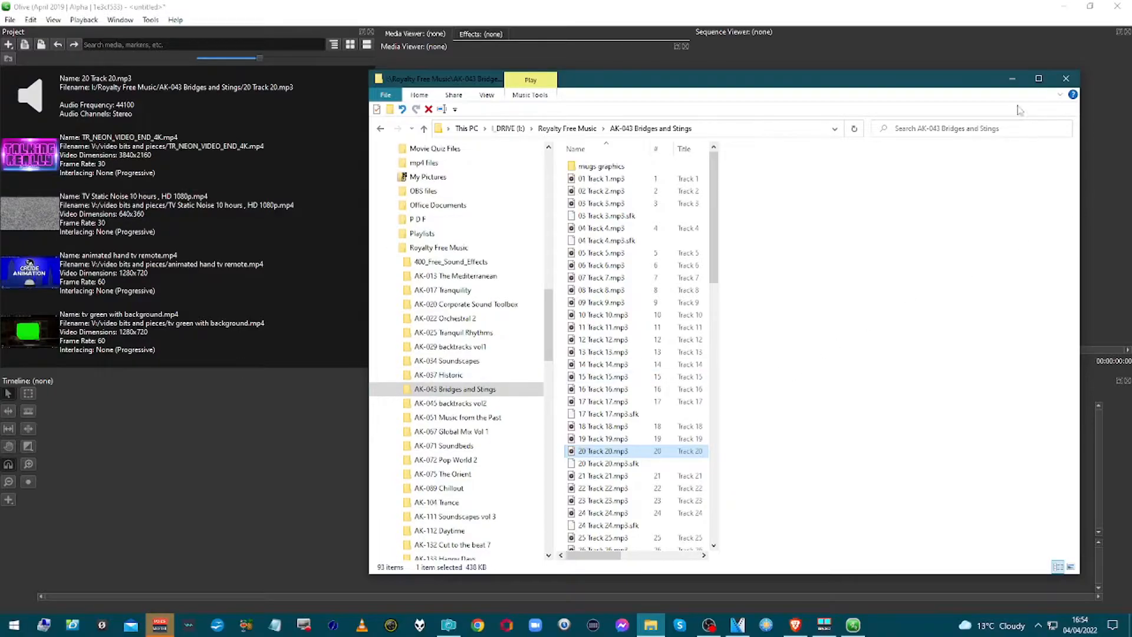
click(1011, 79)
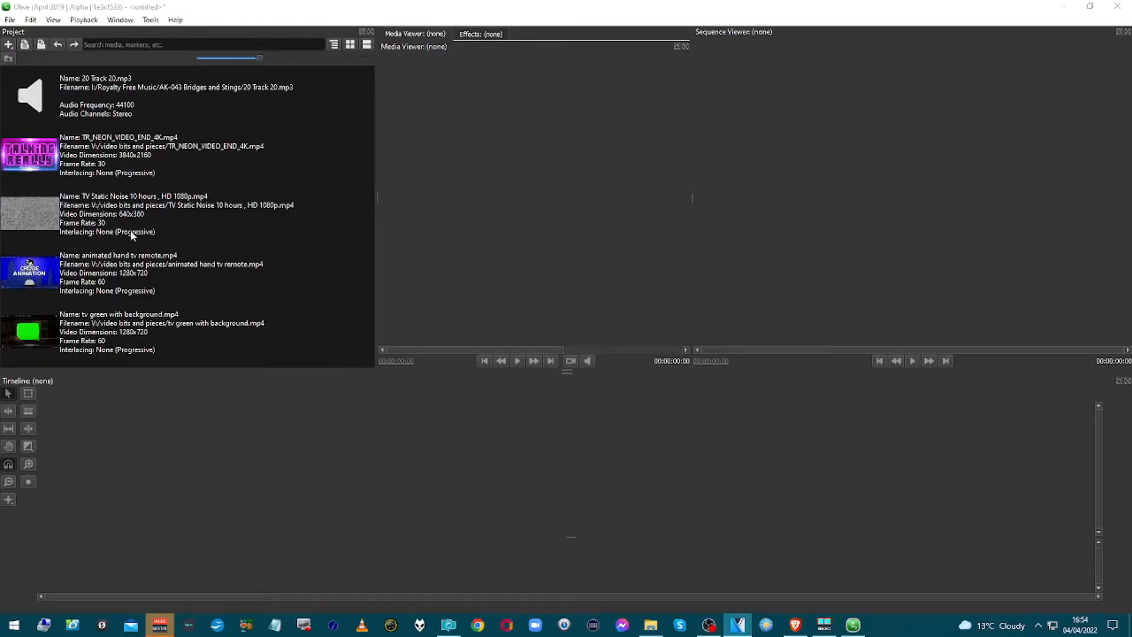
Step: Save the project as test-2 in the OLIVE VIDEO EDITOR folder
click(10, 21)
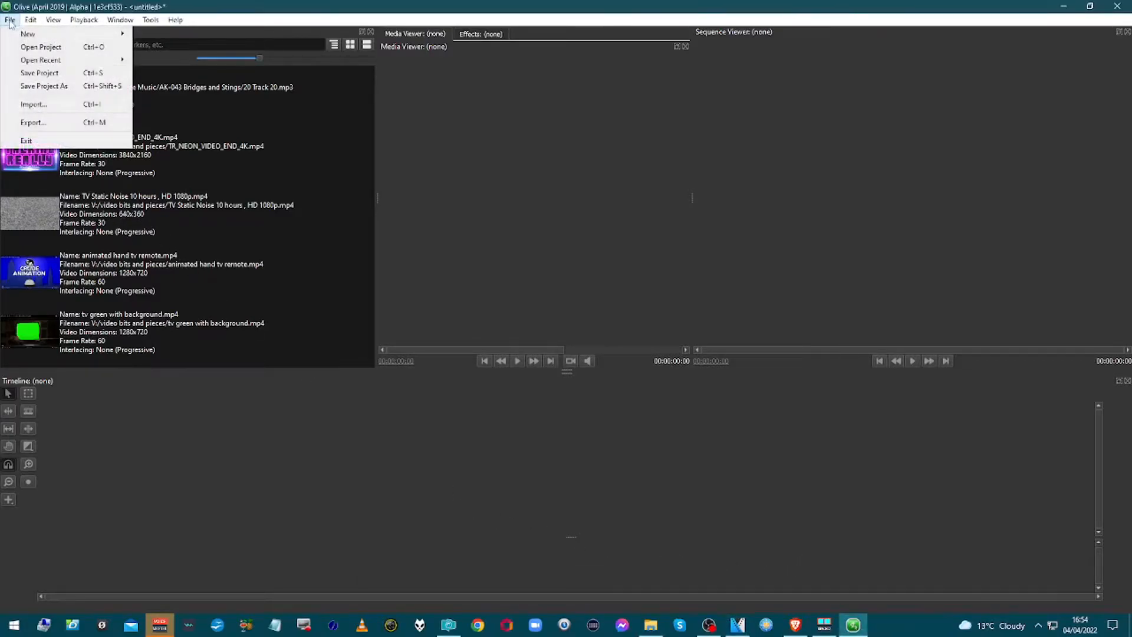
click(28, 88)
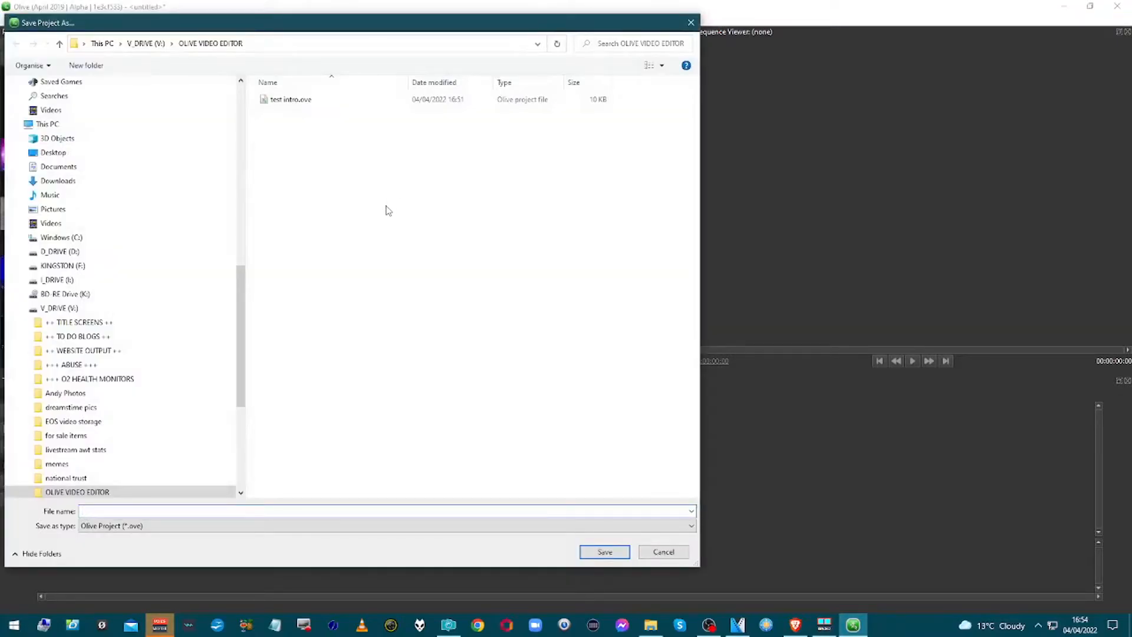
text(tesst)
key(BackSpace)
text(t)
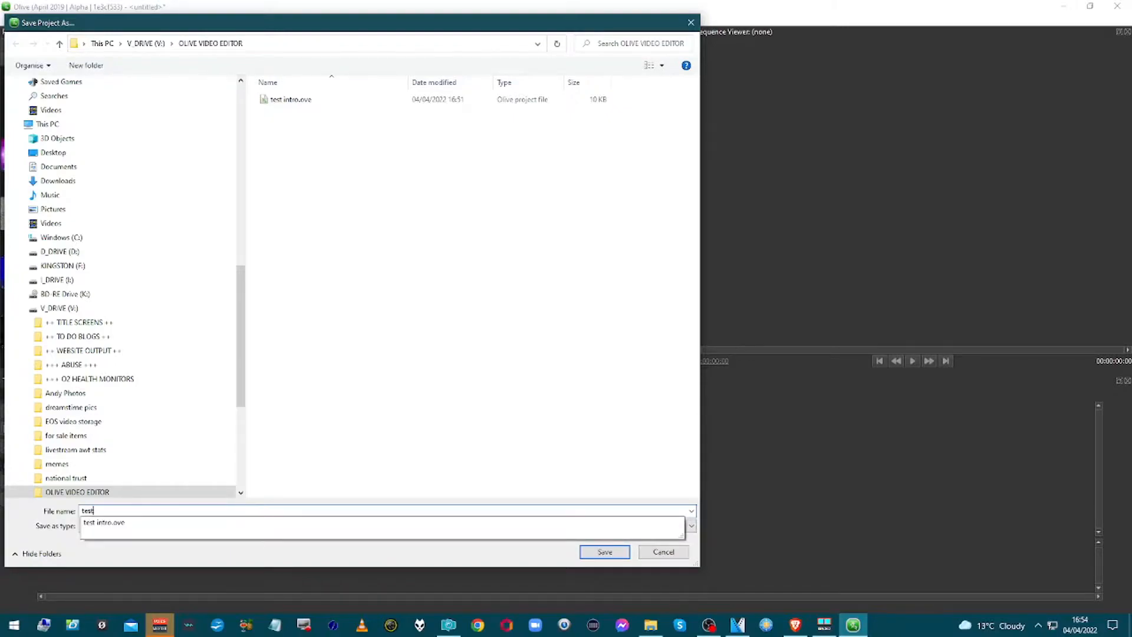
text(-2)
key(Return)
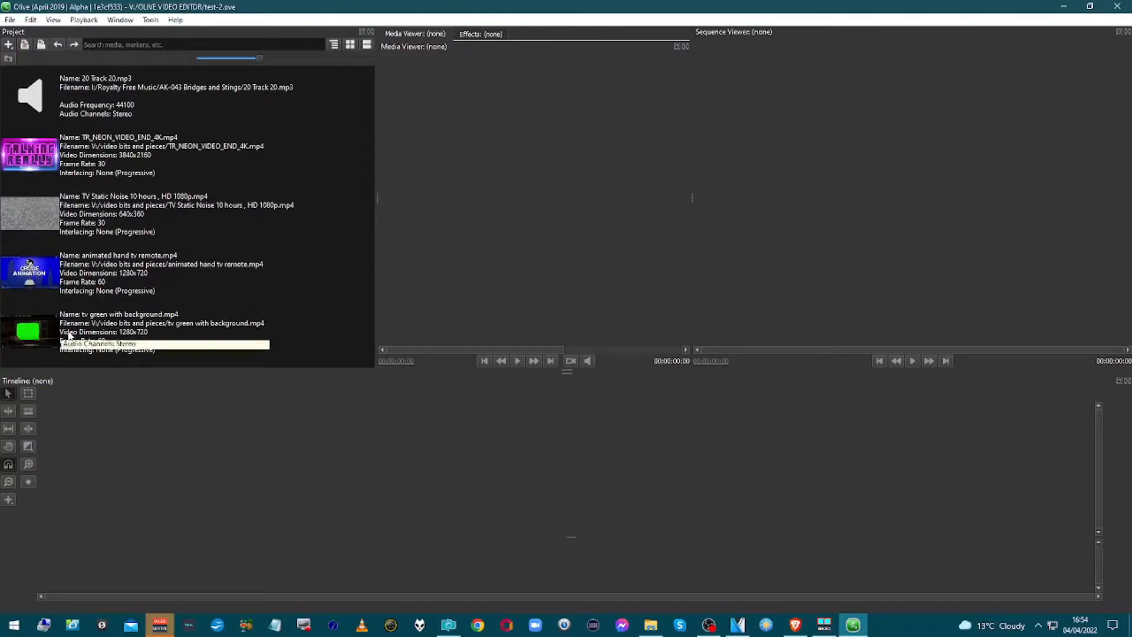
Step: Place animated hand tv remote.mp4 at the start of the empty timeline, creating a new sequence from it
click(25, 286)
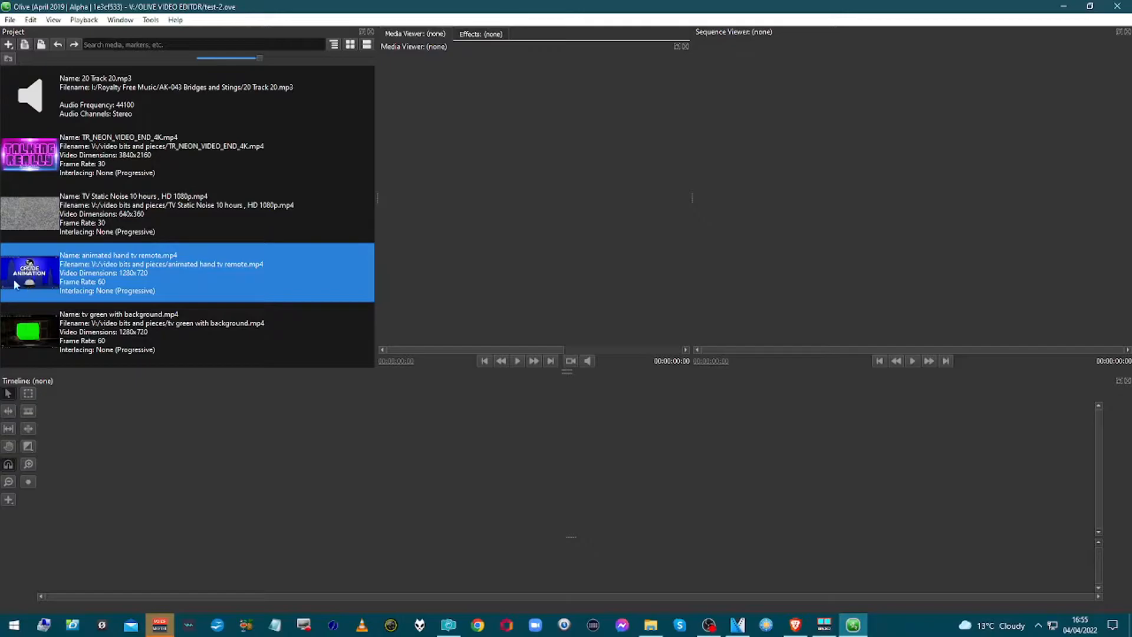
drag(16, 284, 81, 428)
click(71, 527)
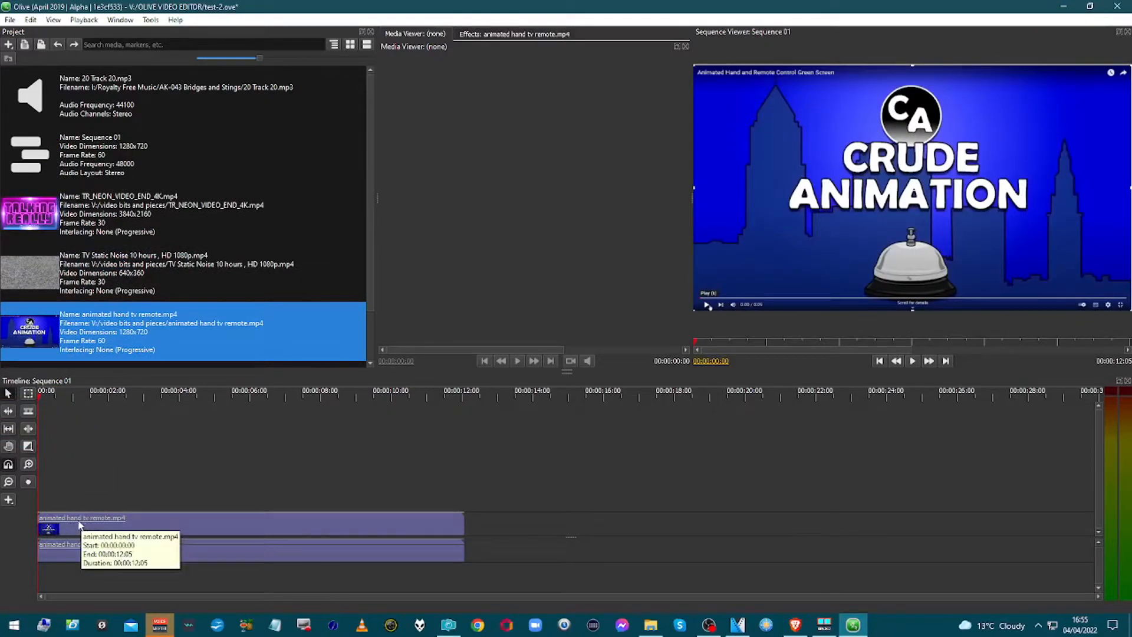
click(478, 525)
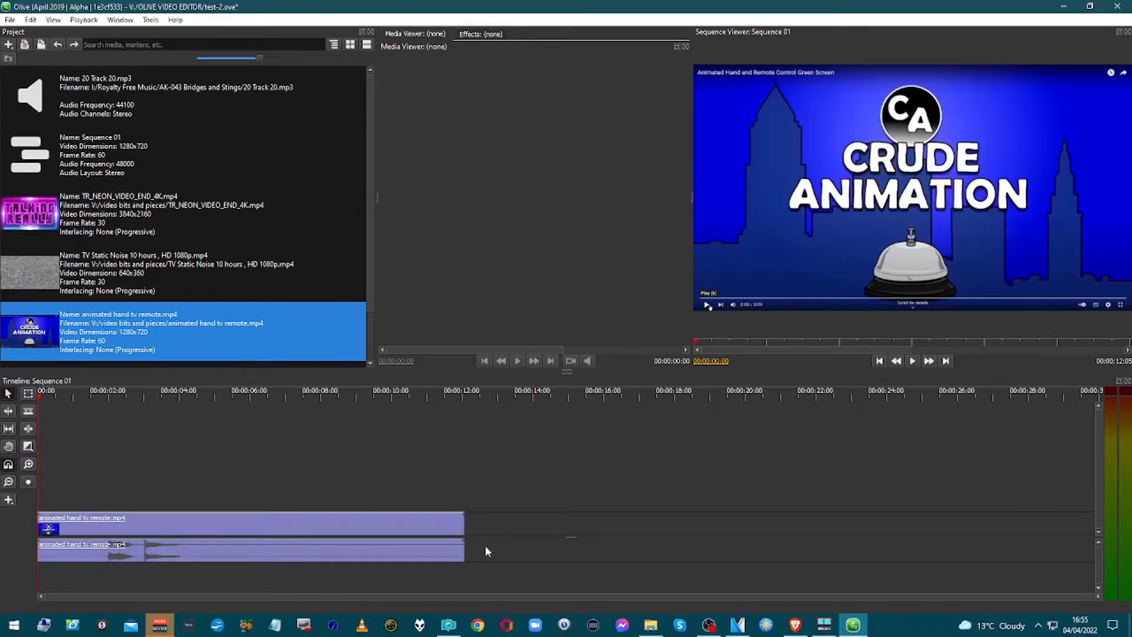
Step: Move the video part of the animated hand tv remote.mp4 clip four tracks up, keeping its start at zero
click(436, 526)
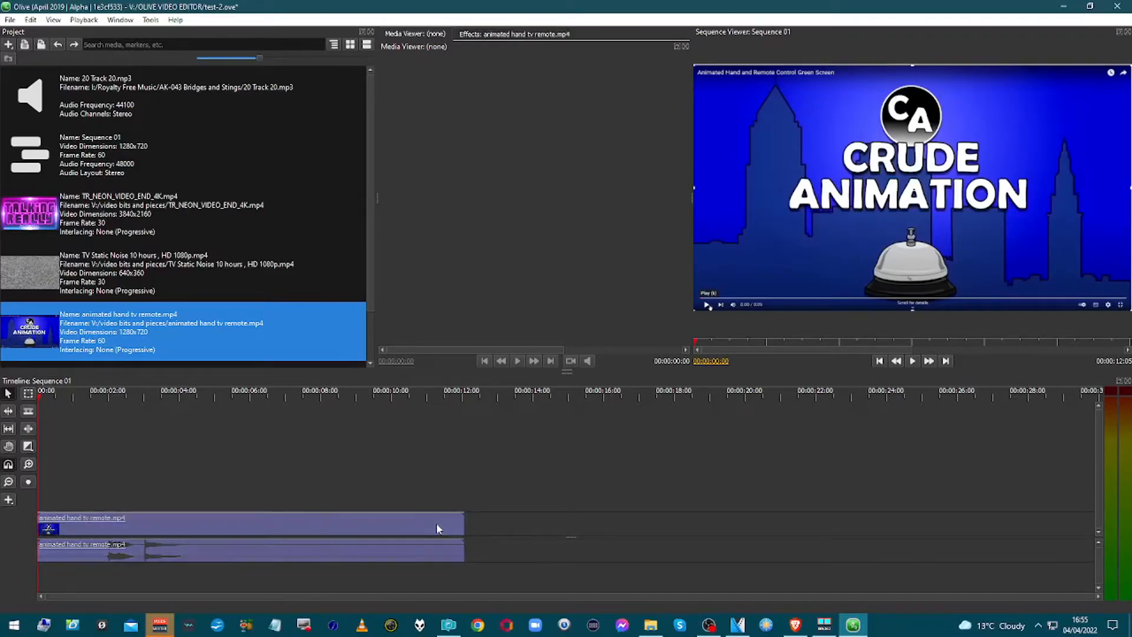
drag(437, 524, 431, 428)
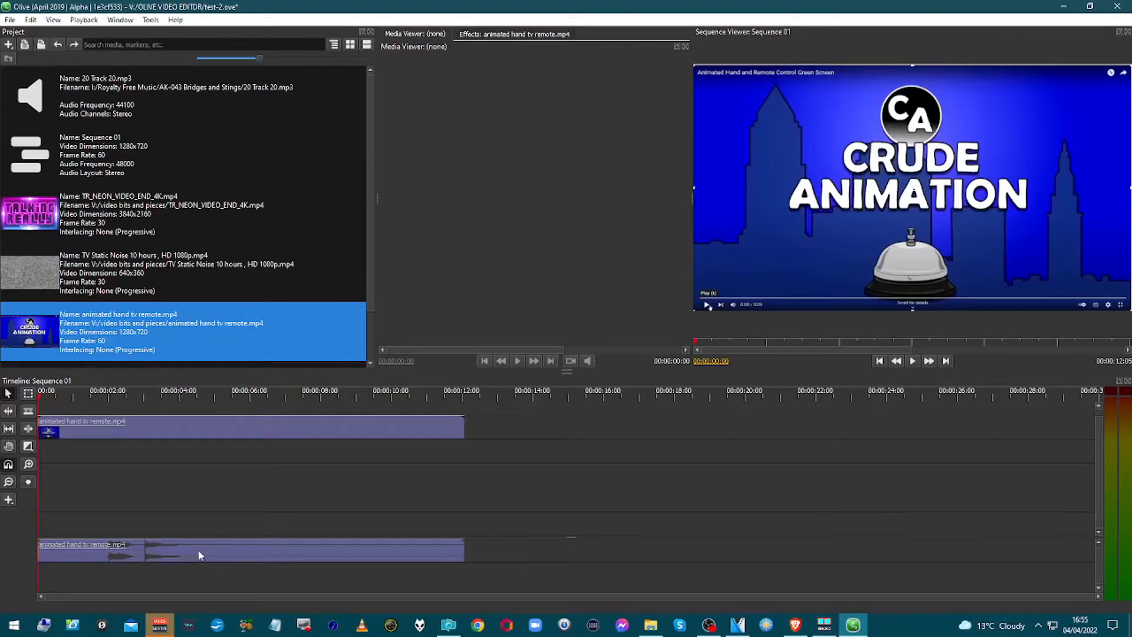
click(188, 534)
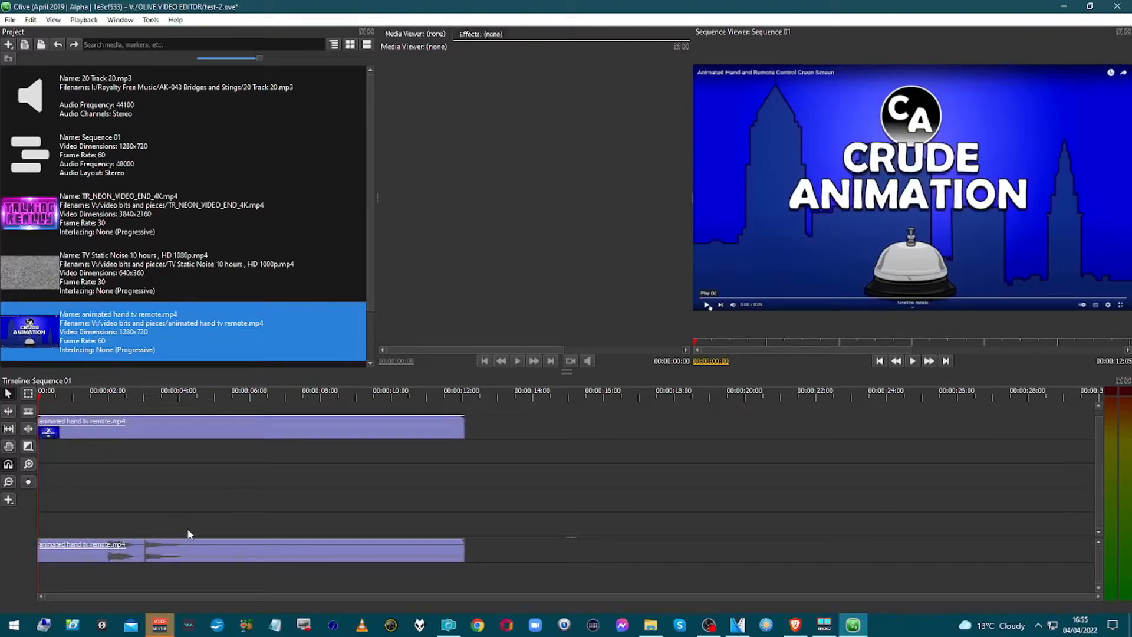
click(186, 434)
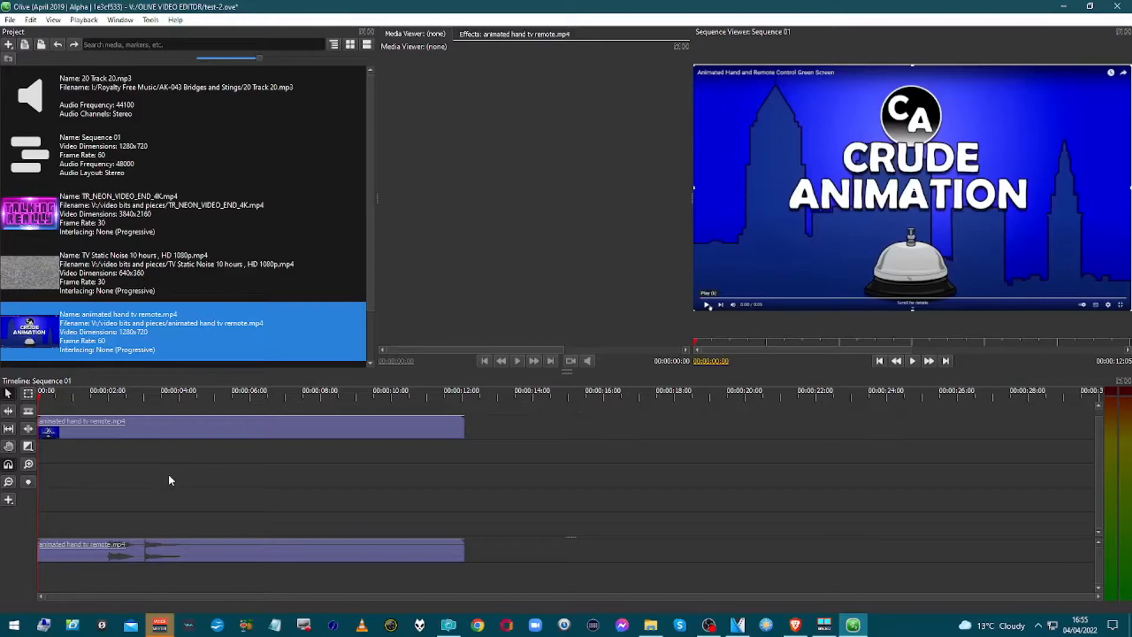
Step: Play the sequence from about 4 seconds to check where the clip's green screen section begins
click(173, 406)
click(191, 398)
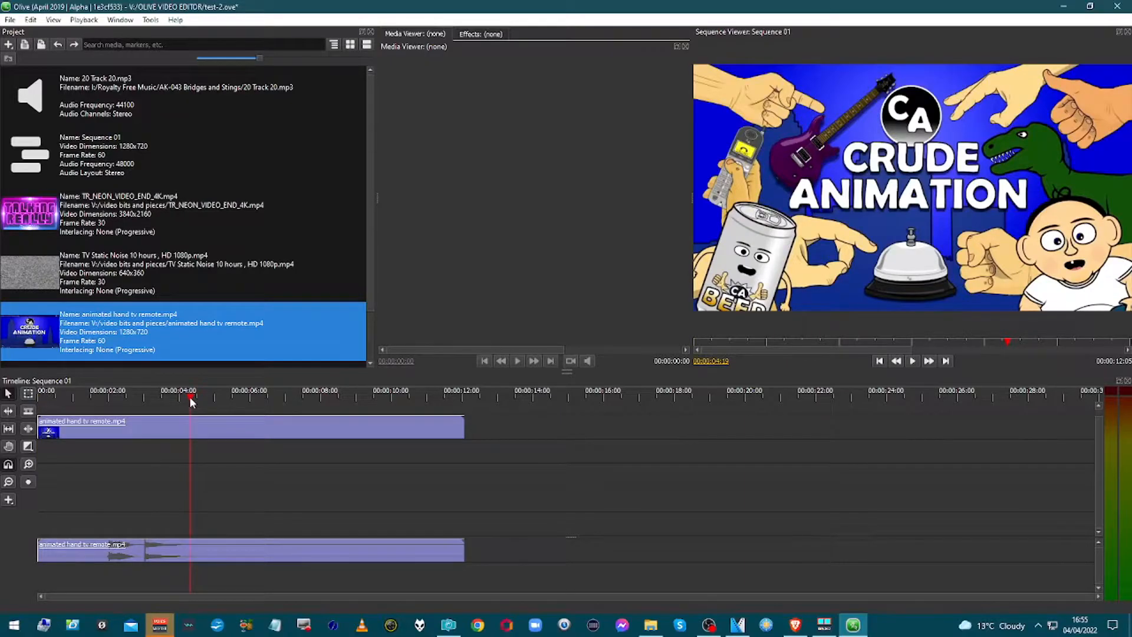
key(space)
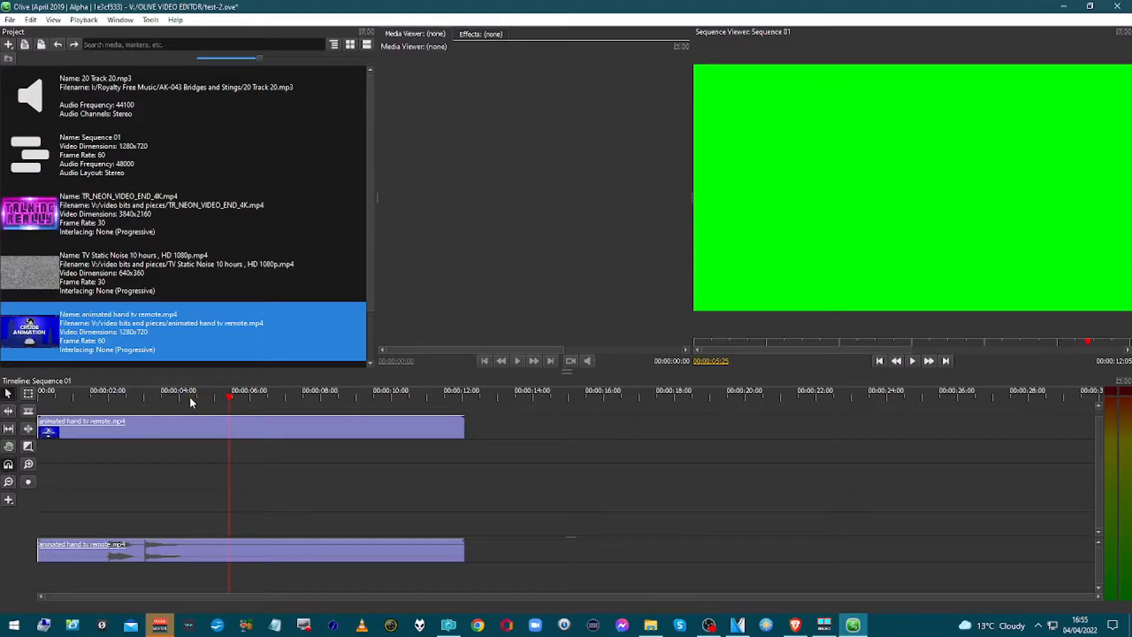
Step: Park the playhead on the clip at 00:00:05:47, just before the hand with the remote appears, and activate the Razor tool
click(240, 400)
click(253, 400)
key(space)
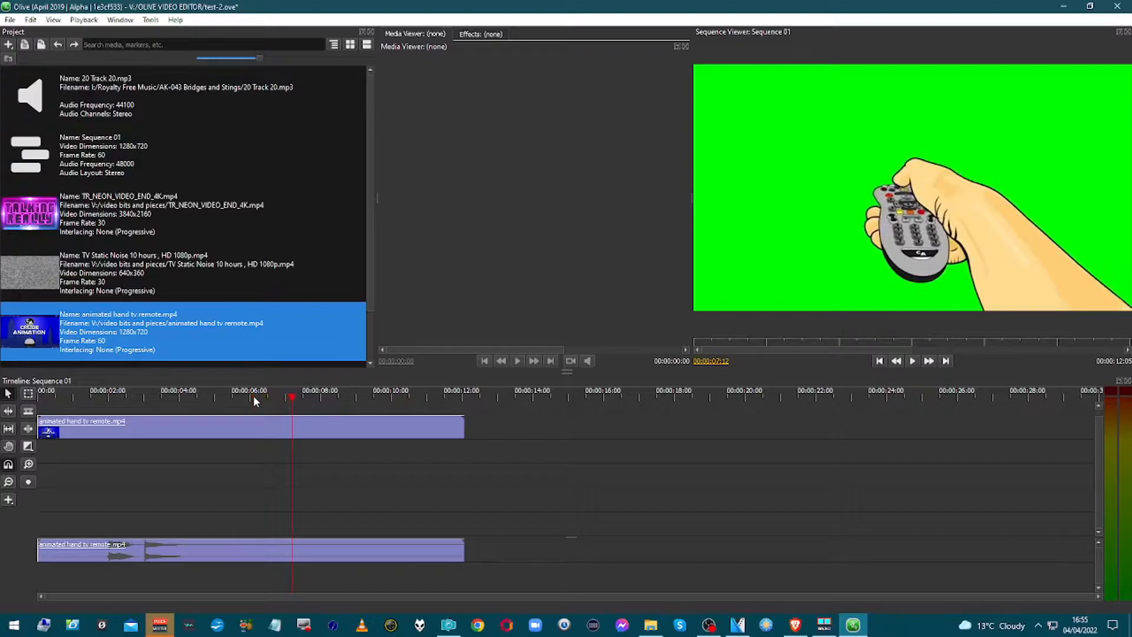
click(252, 395)
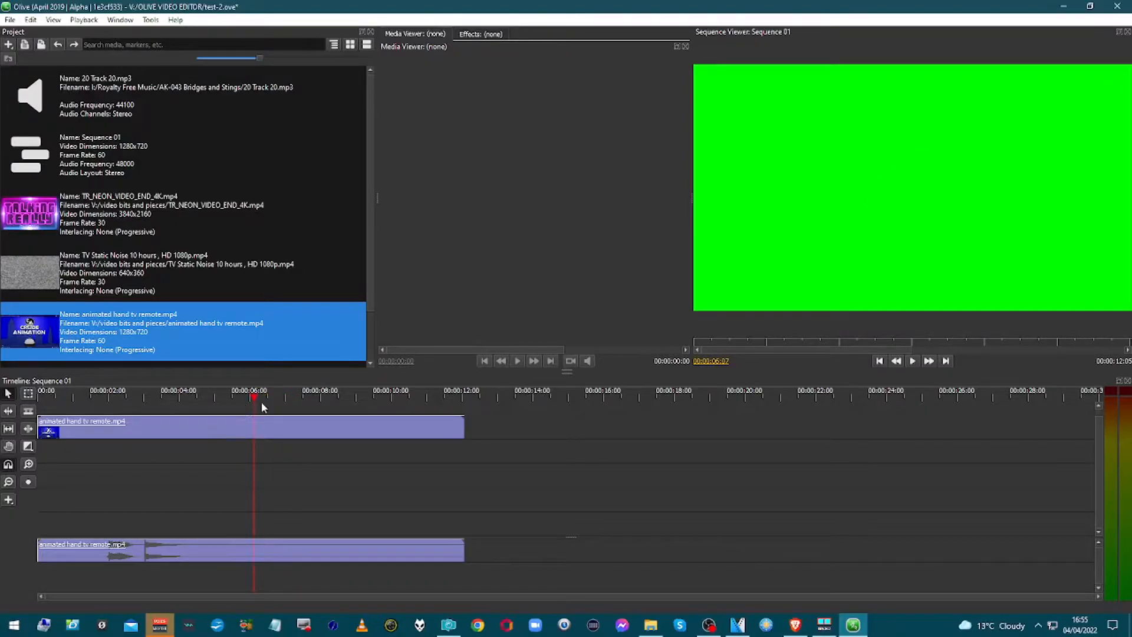
click(241, 400)
click(242, 431)
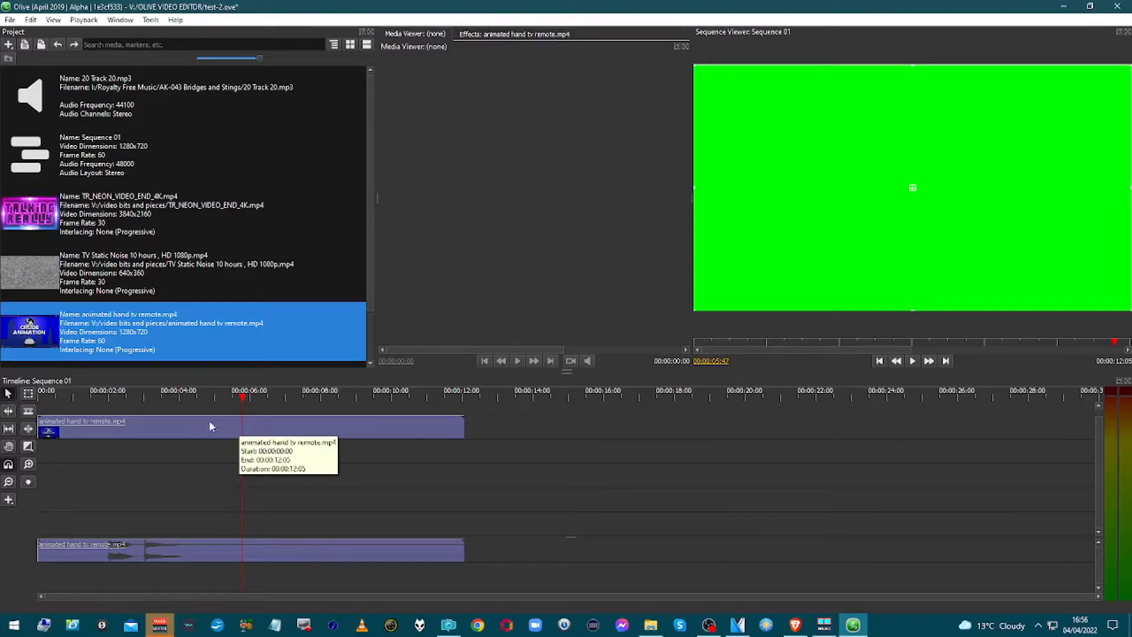
click(30, 414)
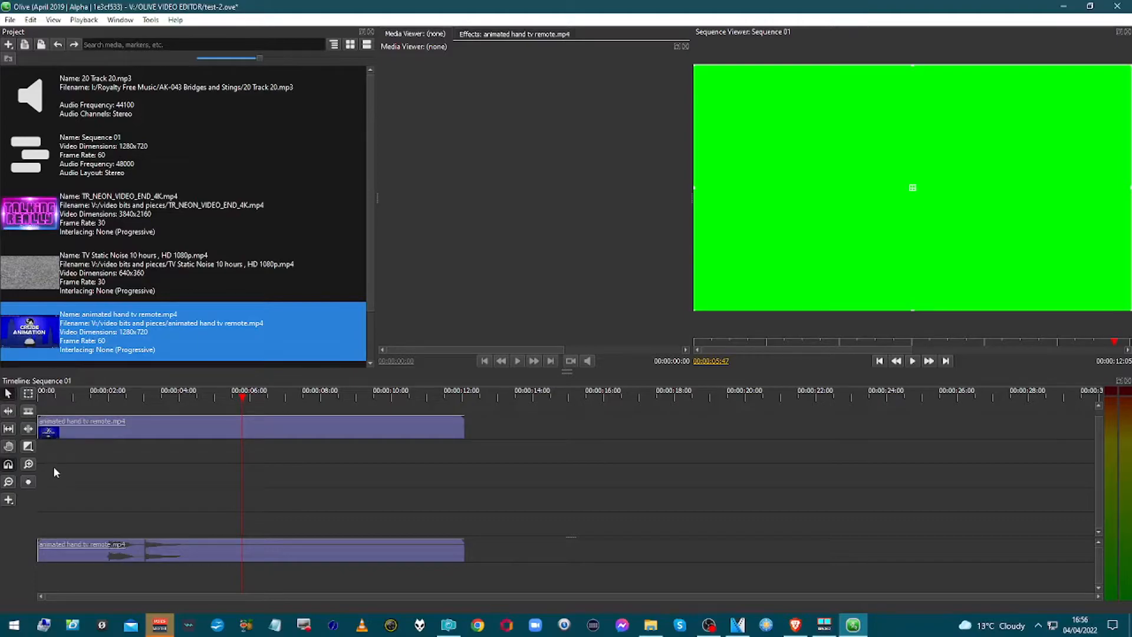
click(28, 410)
Step: Open the keyboard preferences and look through the shortcuts assigned to the Edit actions
click(150, 20)
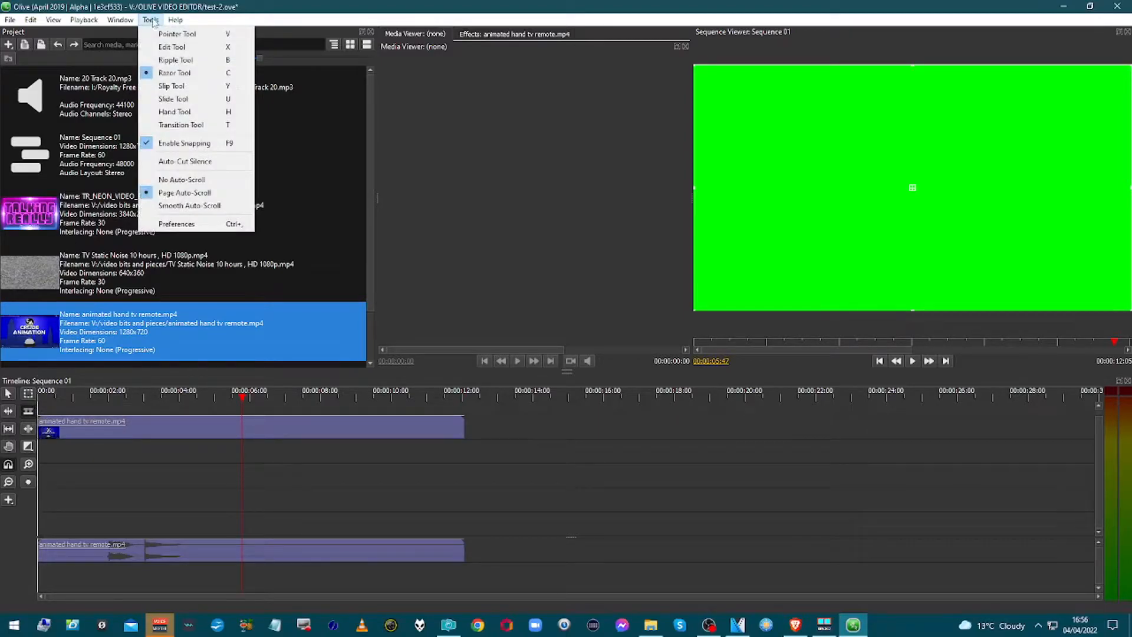
click(192, 225)
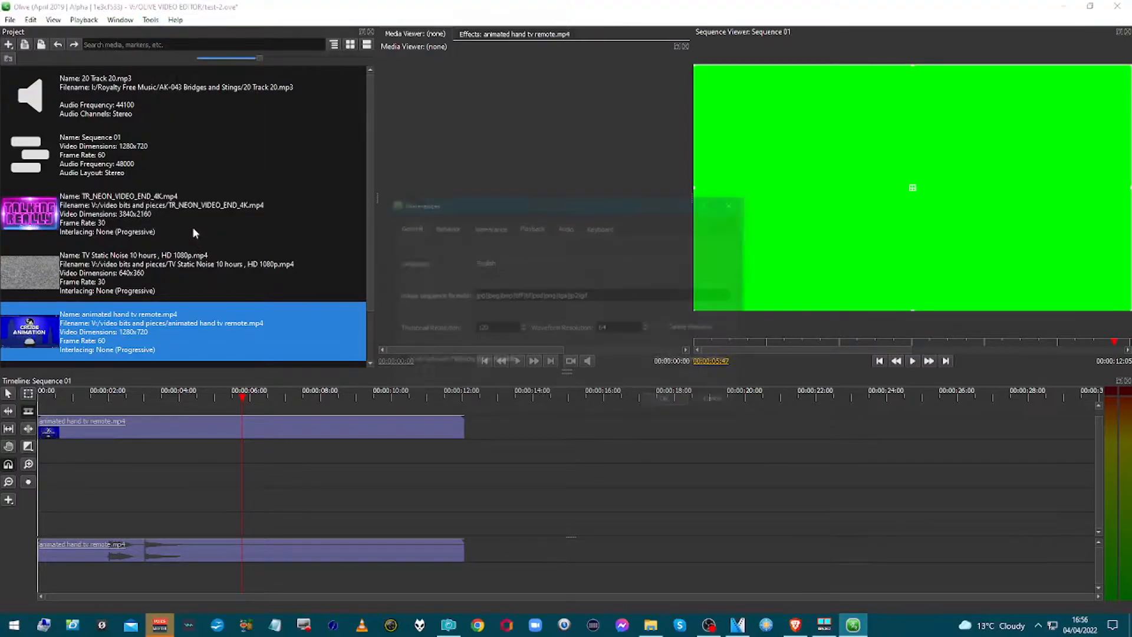
click(611, 228)
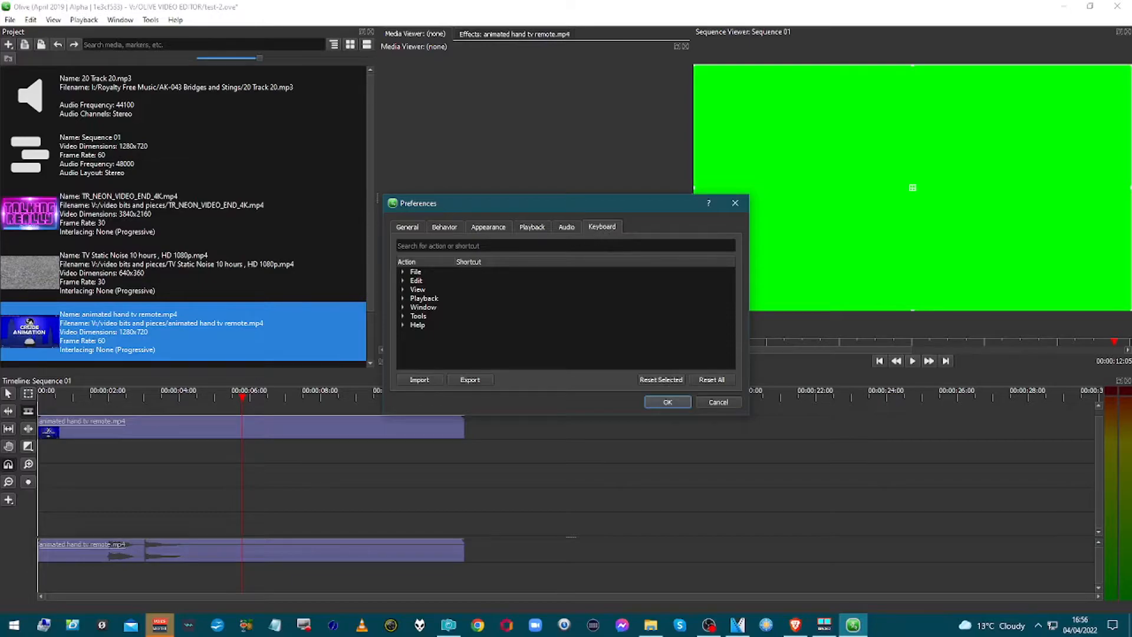
click(403, 279)
scroll(454, 320, down, 4)
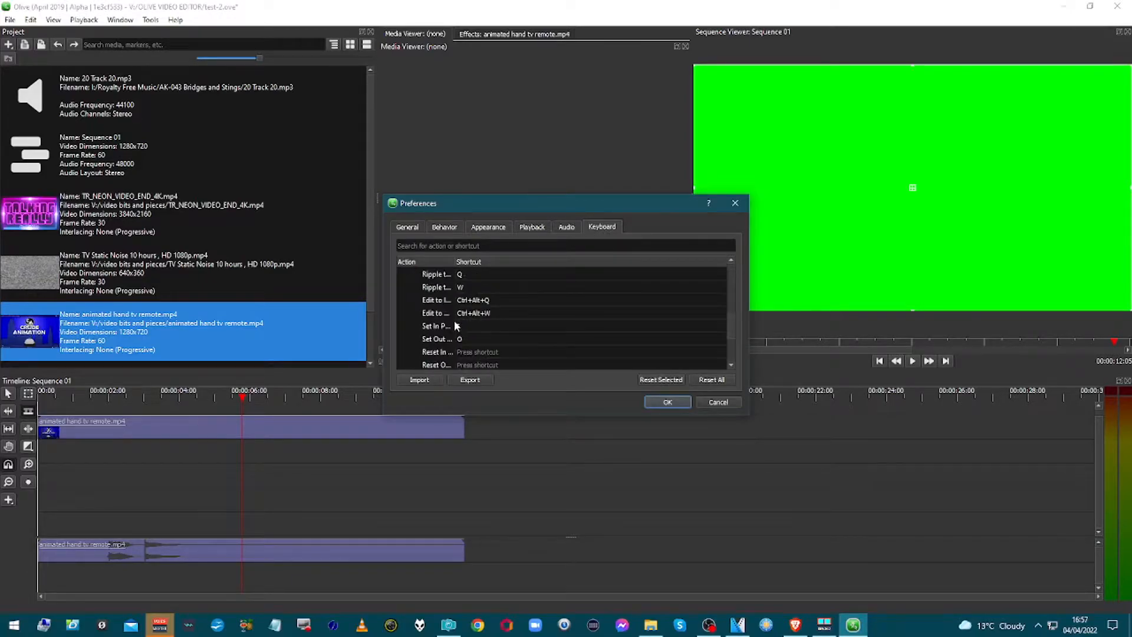
scroll(454, 320, down, 3)
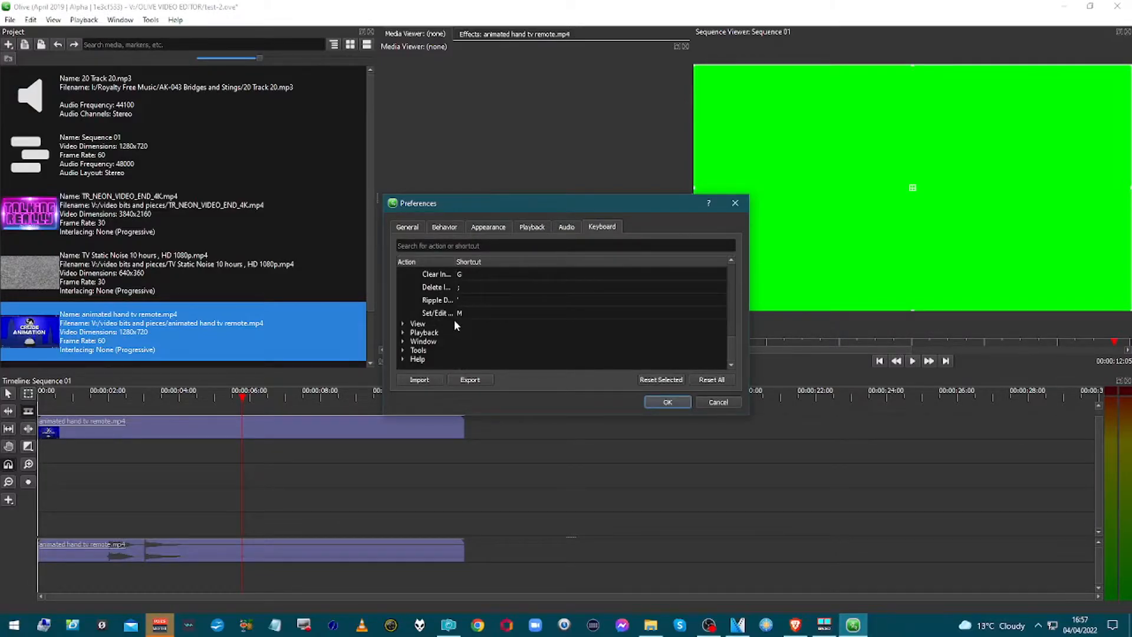
scroll(453, 320, up, 1)
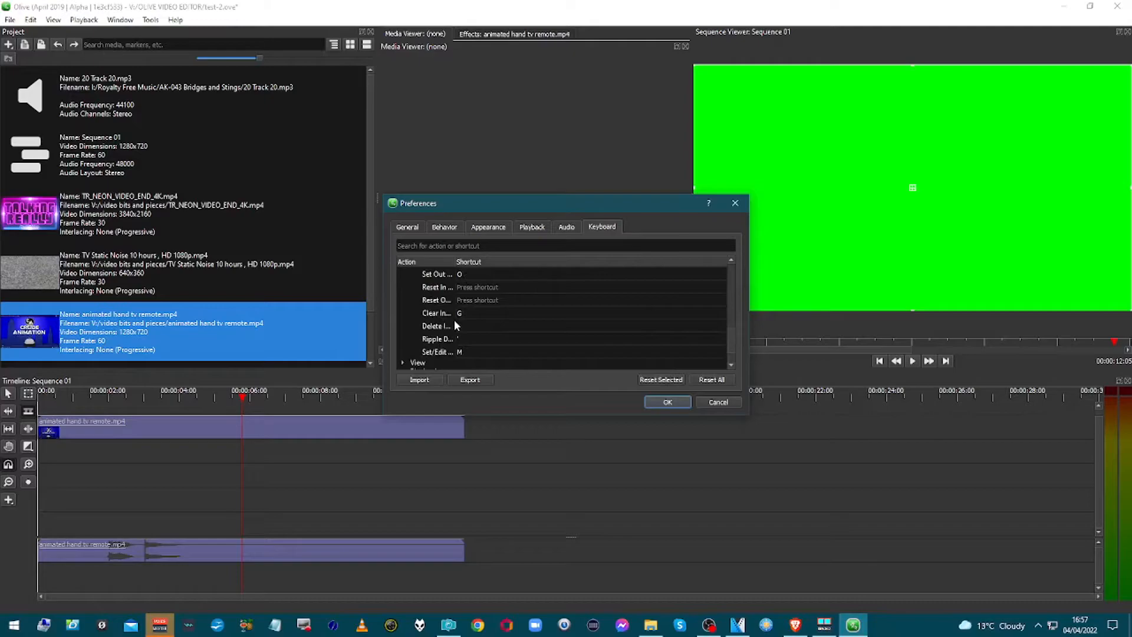
scroll(454, 319, up, 2)
scroll(454, 319, down, 2)
scroll(454, 319, down, 1)
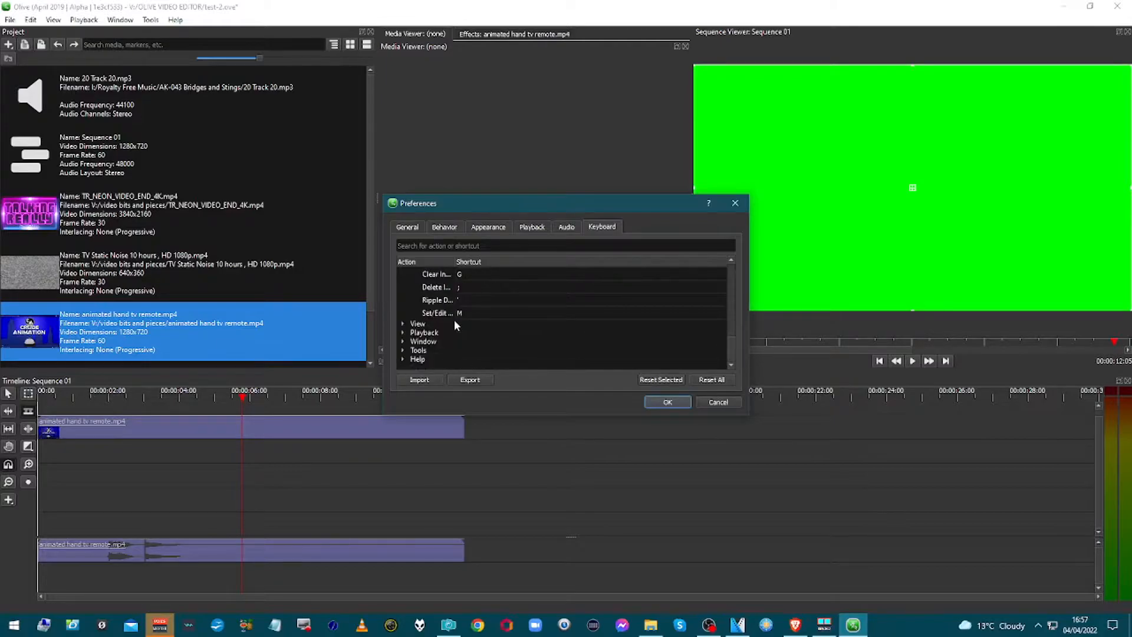
Step: Review the keyboard shortcuts assigned to the Tools actions, including the Razor tool
click(403, 349)
scroll(416, 350, down, 3)
scroll(415, 350, down, 2)
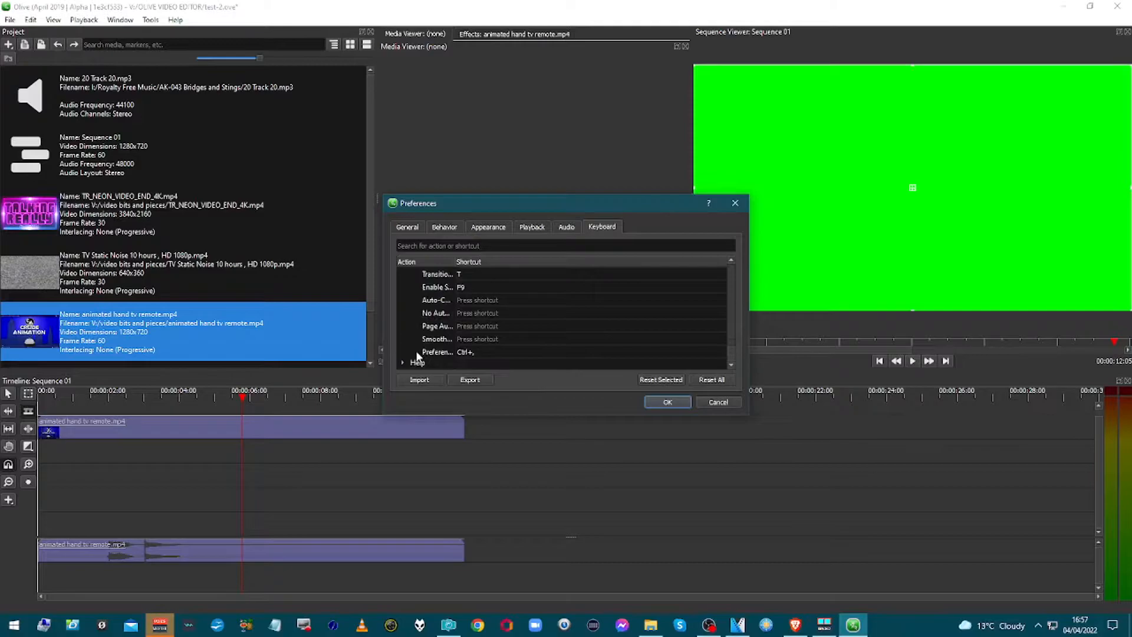
scroll(417, 356, up, 2)
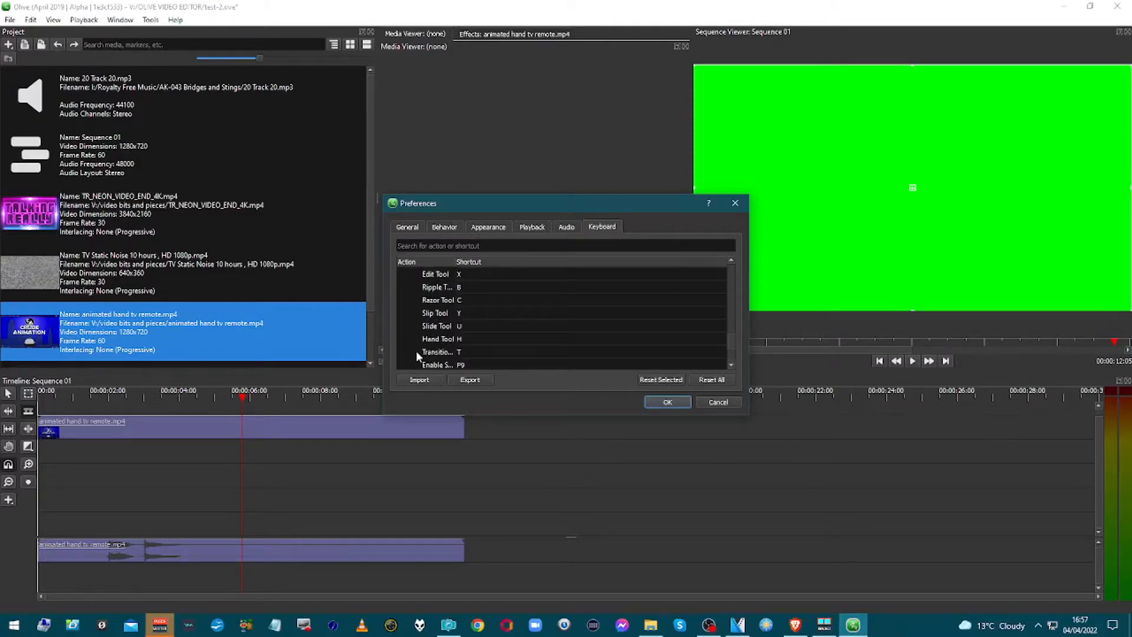
scroll(415, 350, up, 1)
scroll(416, 349, down, 1)
scroll(415, 349, up, 1)
scroll(415, 354, down, 1)
scroll(417, 348, up, 2)
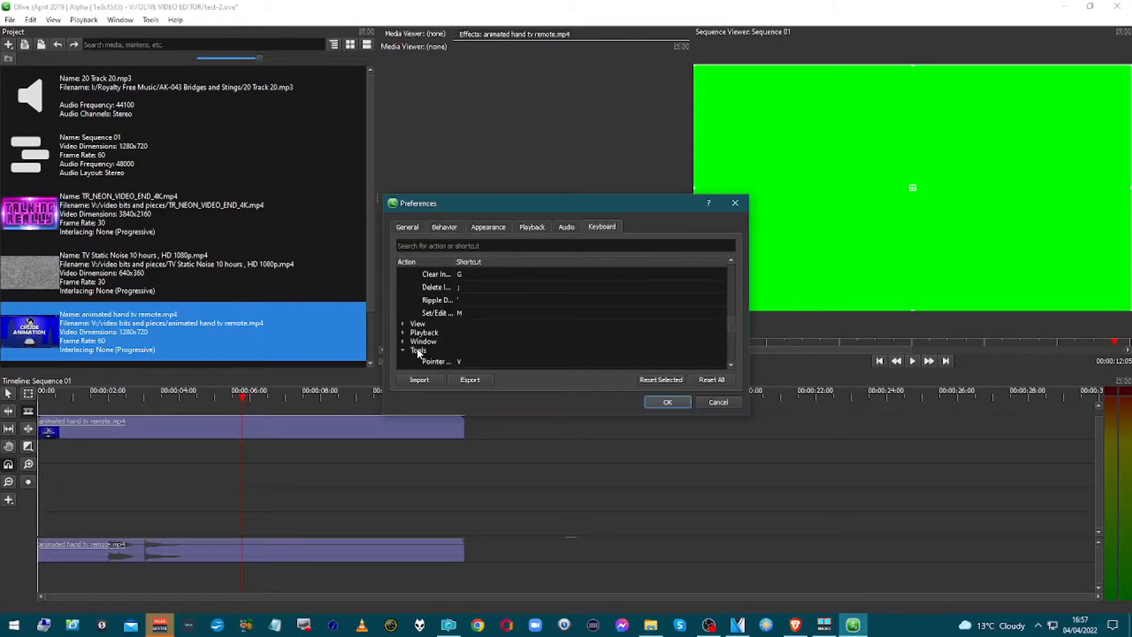
Step: Inspect the shortcut of the Split action among the Edit shortcuts and close the preferences without saving
scroll(416, 349, up, 2)
scroll(418, 350, up, 2)
scroll(417, 350, up, 2)
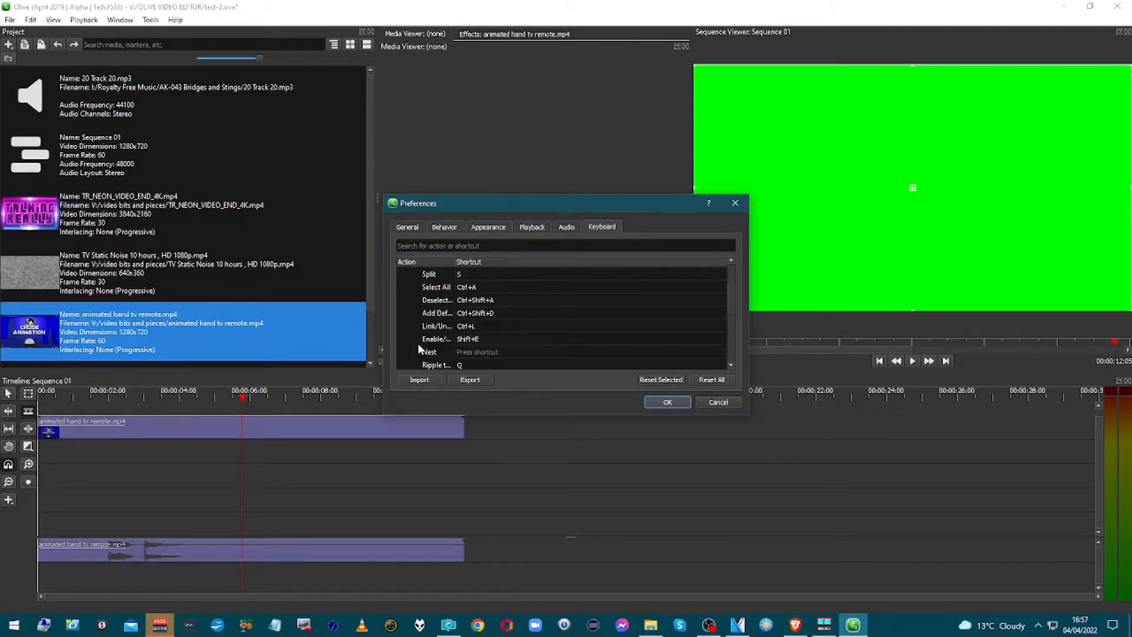
scroll(418, 348, up, 3)
scroll(418, 348, down, 1)
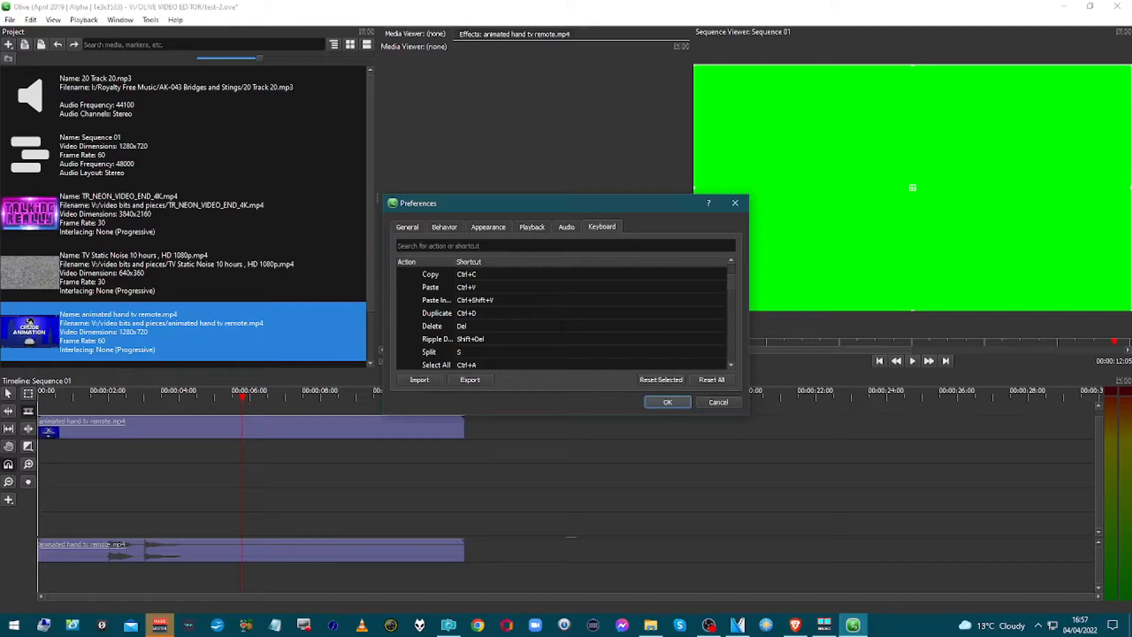
double_click(485, 352)
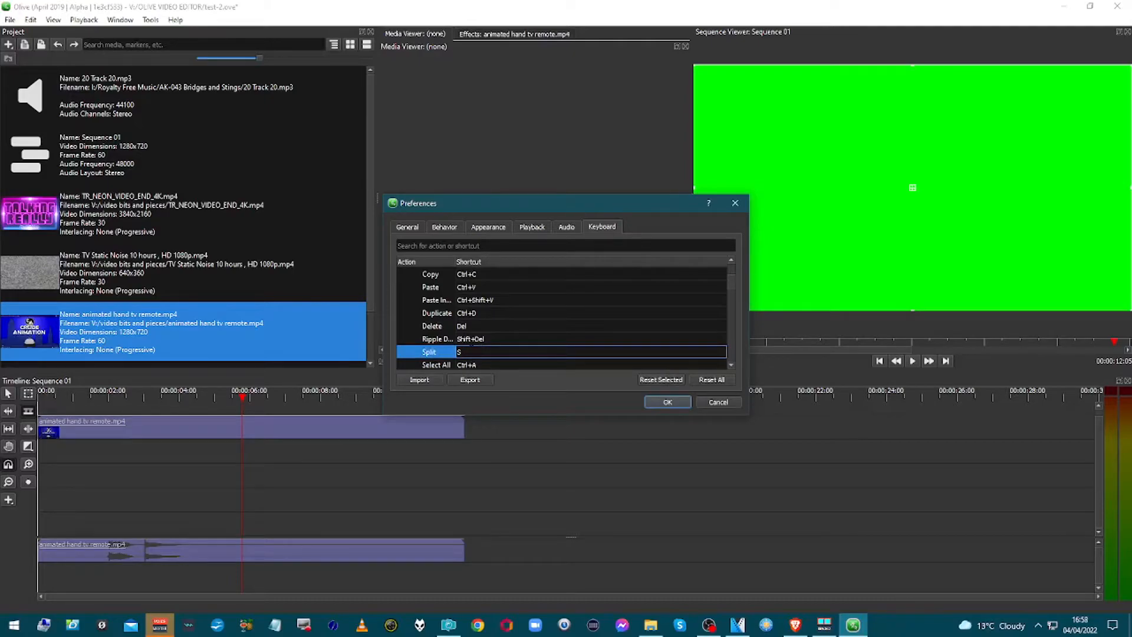
scroll(561, 318, down, 2)
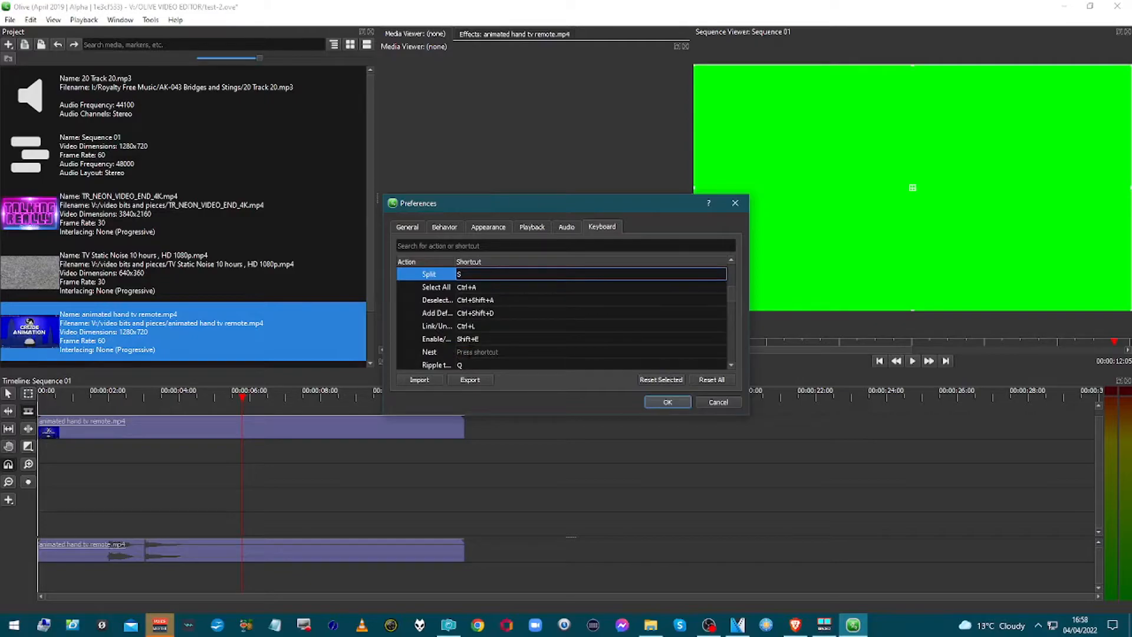
scroll(562, 319, down, 1)
scroll(561, 318, down, 3)
scroll(469, 352, up, 2)
scroll(469, 353, up, 3)
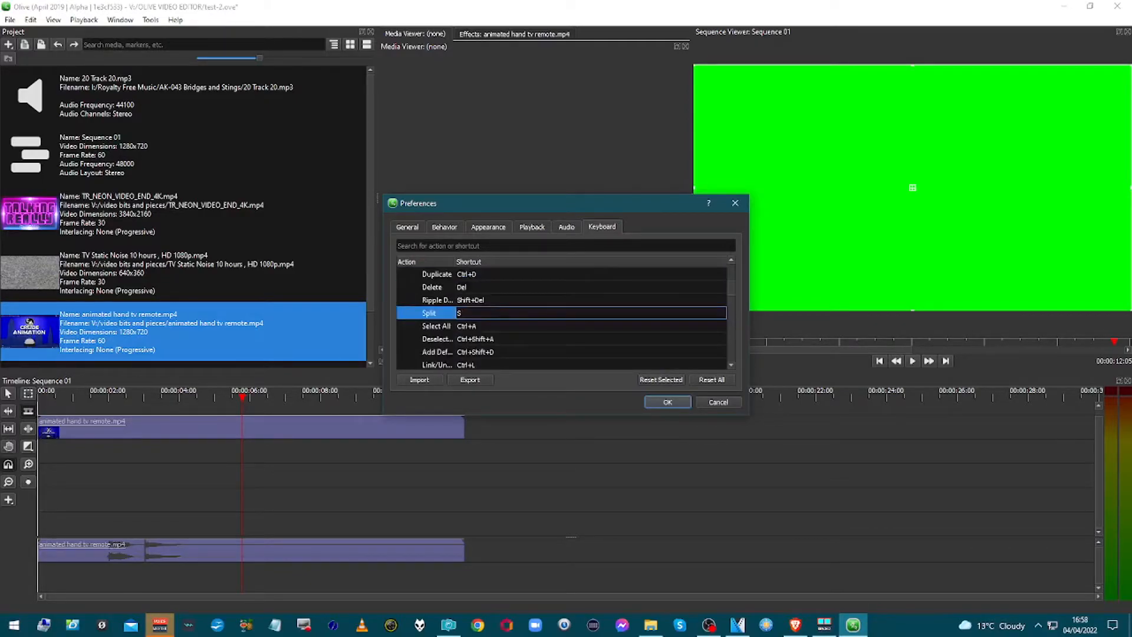
scroll(562, 319, up, 3)
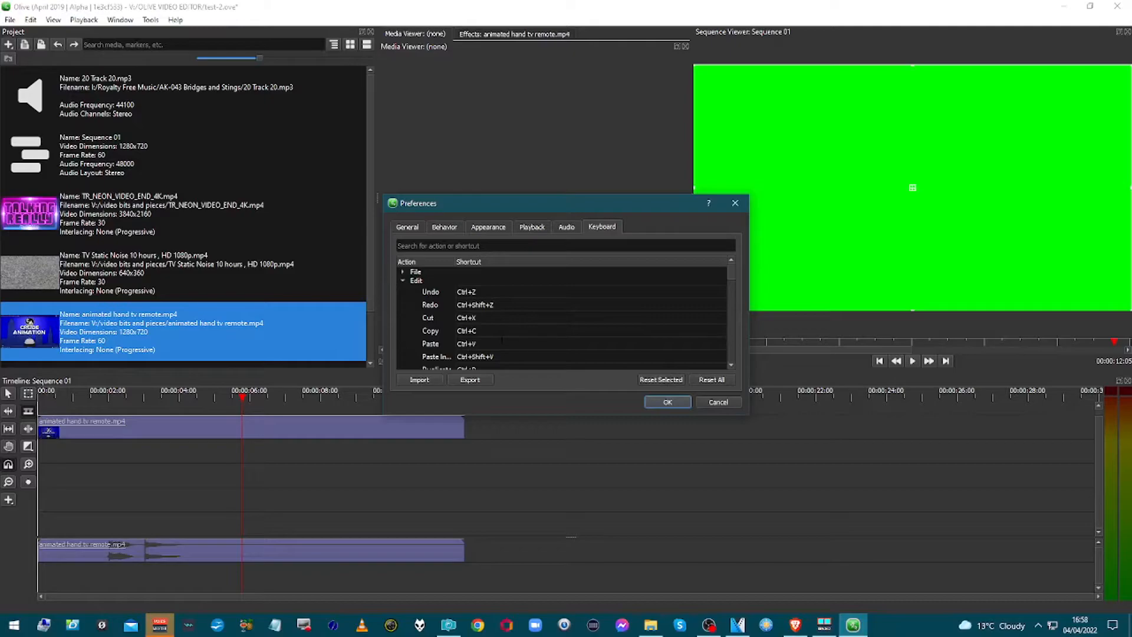
click(718, 404)
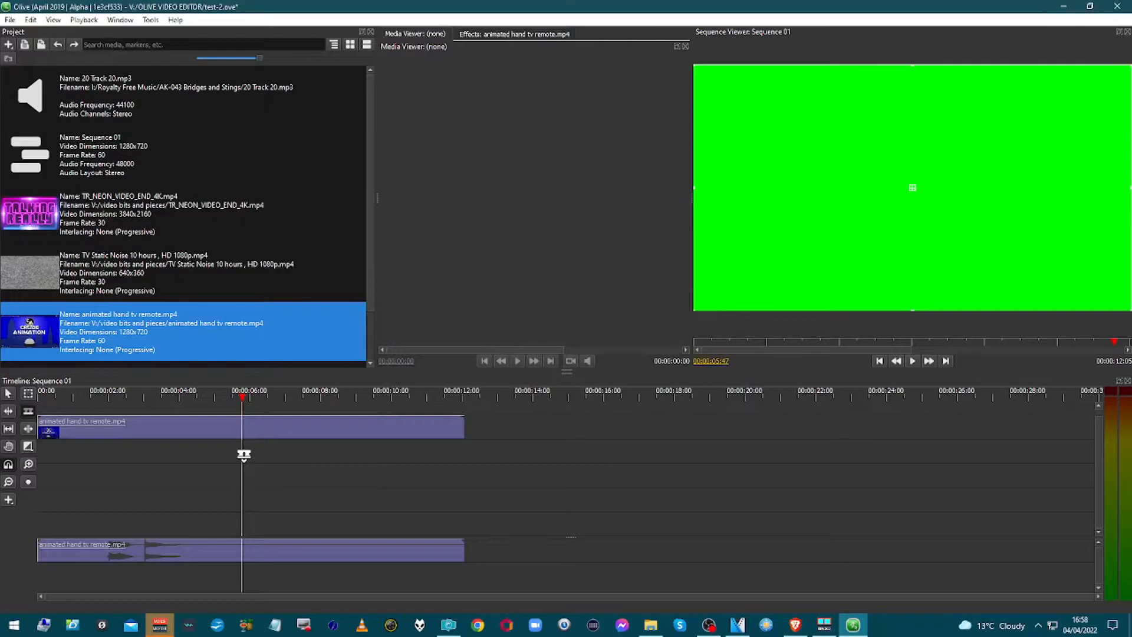
Step: Split the clip and its audio at the playhead and shift the second piece about 0.9 seconds later, keeping the first piece at zero
key(ctrl+k)
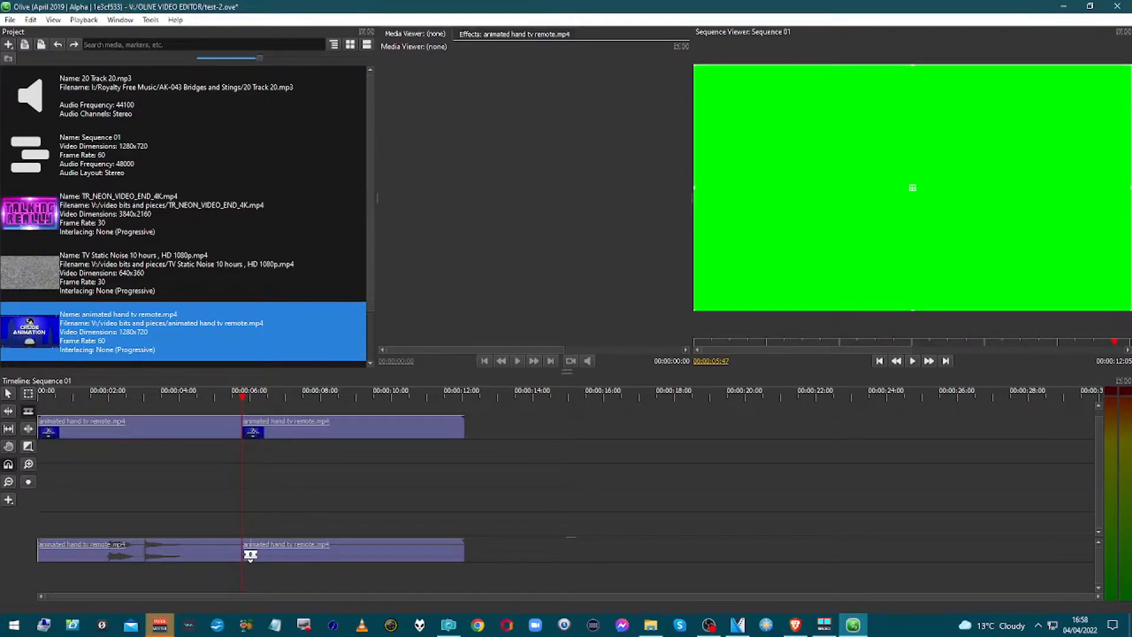
key(v)
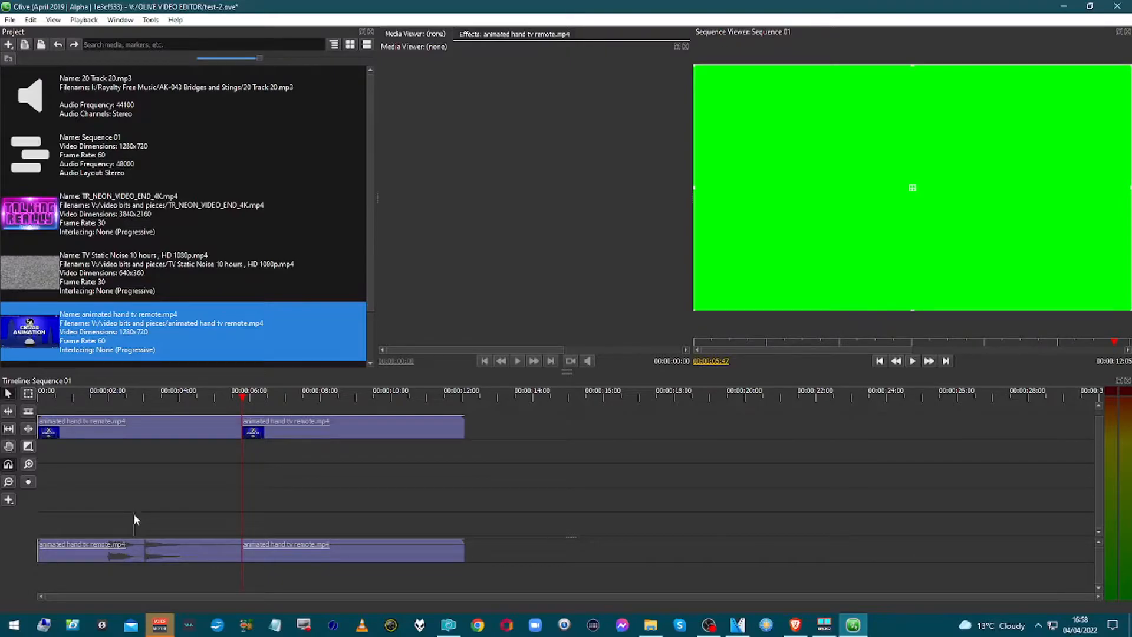
drag(251, 552, 282, 552)
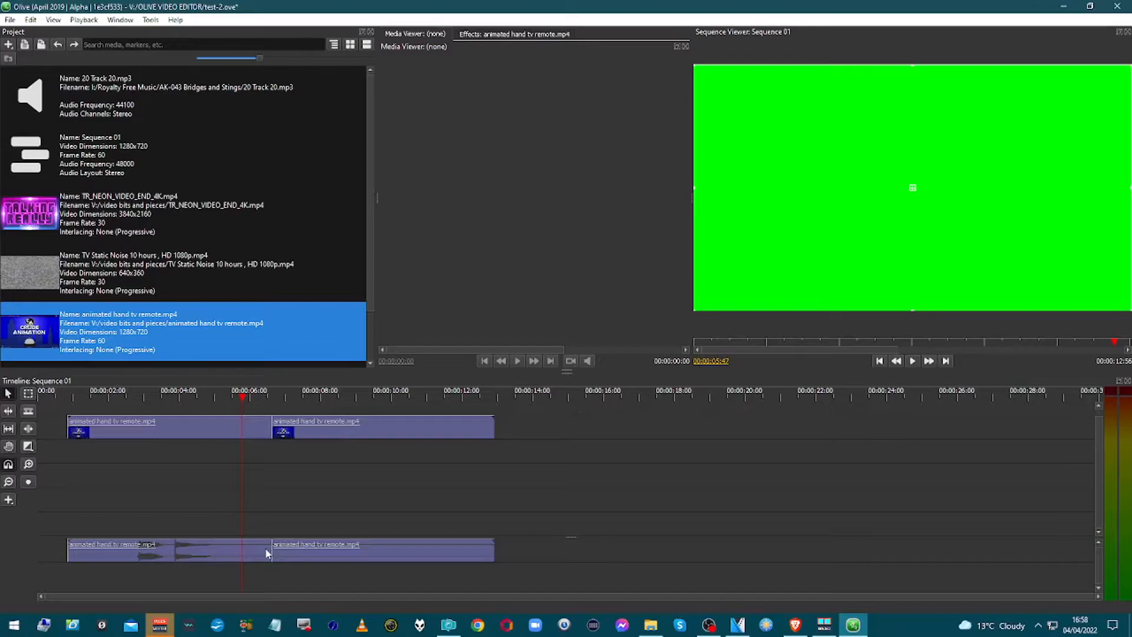
click(264, 549)
click(257, 525)
click(262, 559)
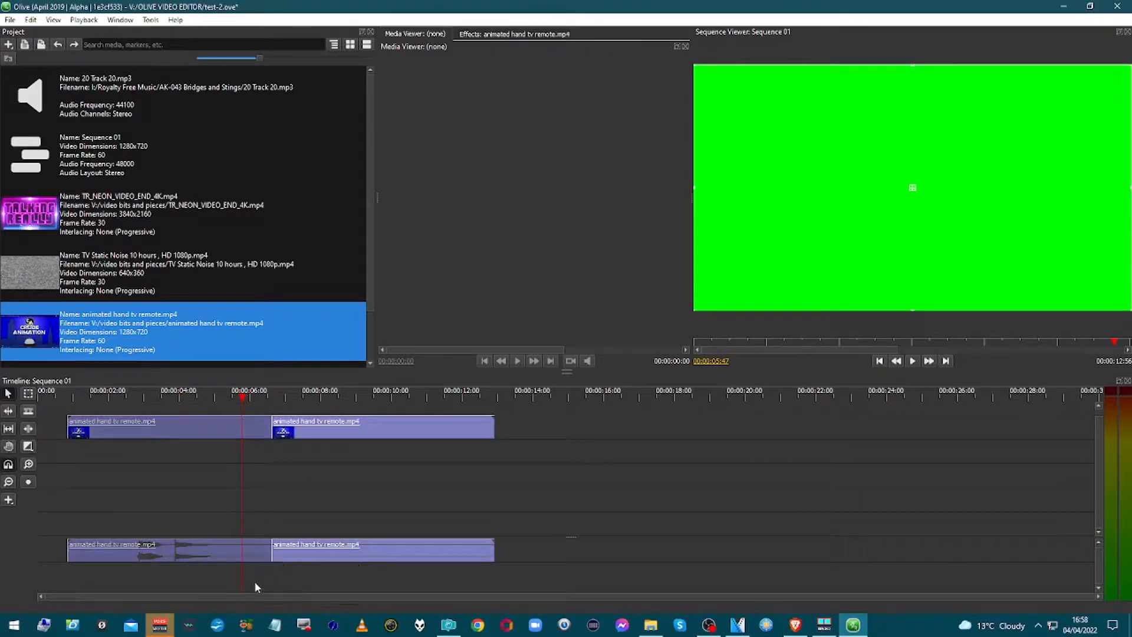
drag(235, 551, 192, 543)
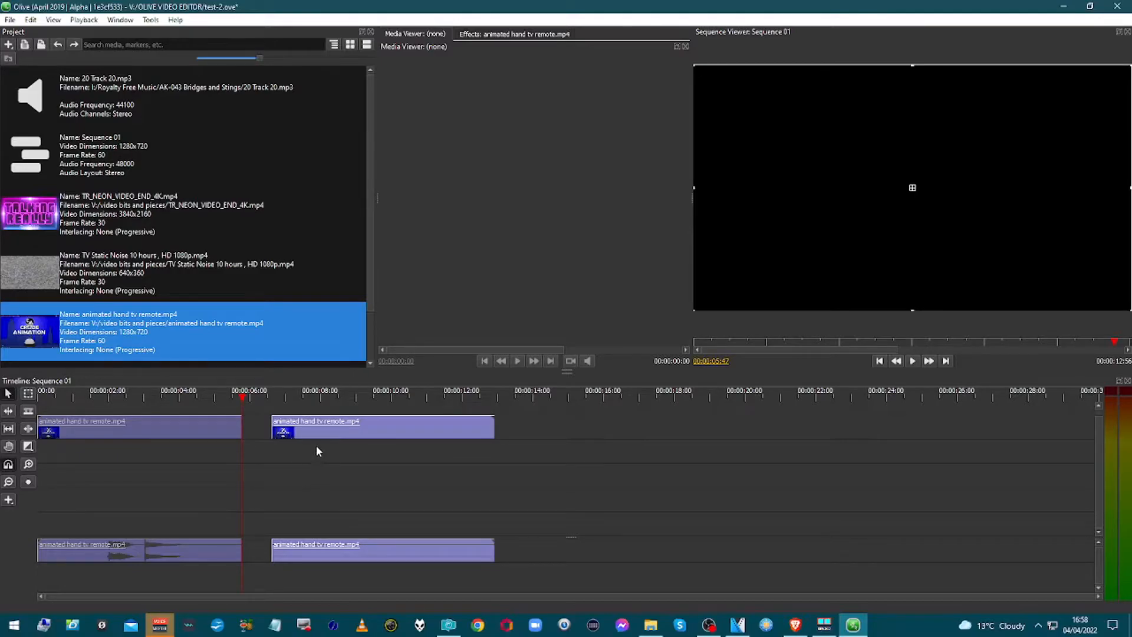
Step: Ripple-delete the first piece of the clip and move the remaining green screen piece to the start of the timeline
click(320, 428)
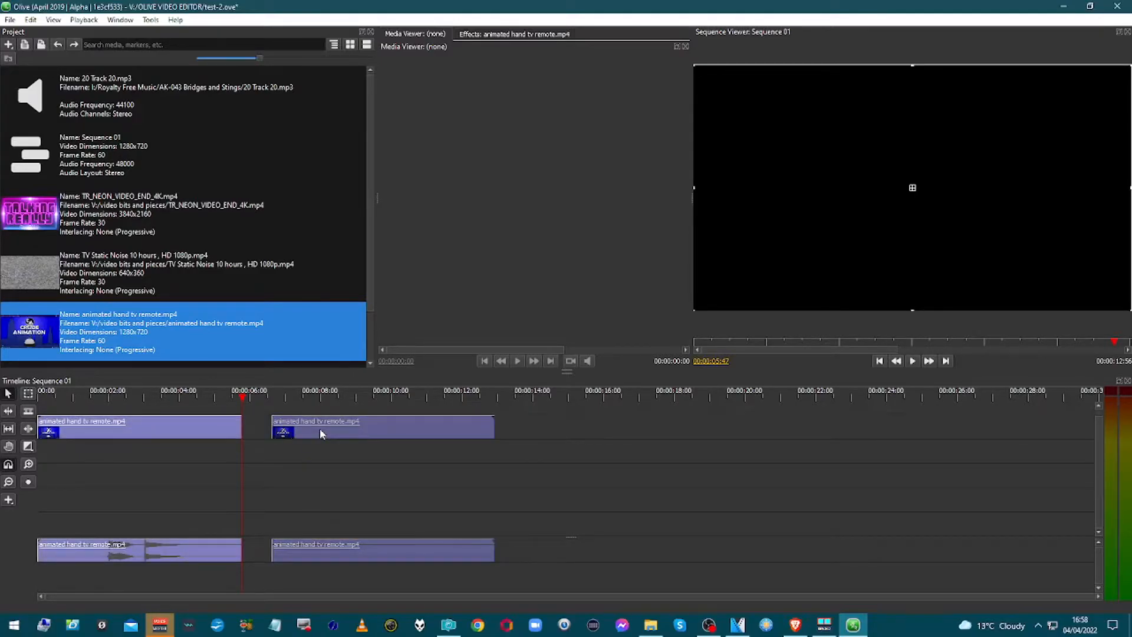
click(301, 452)
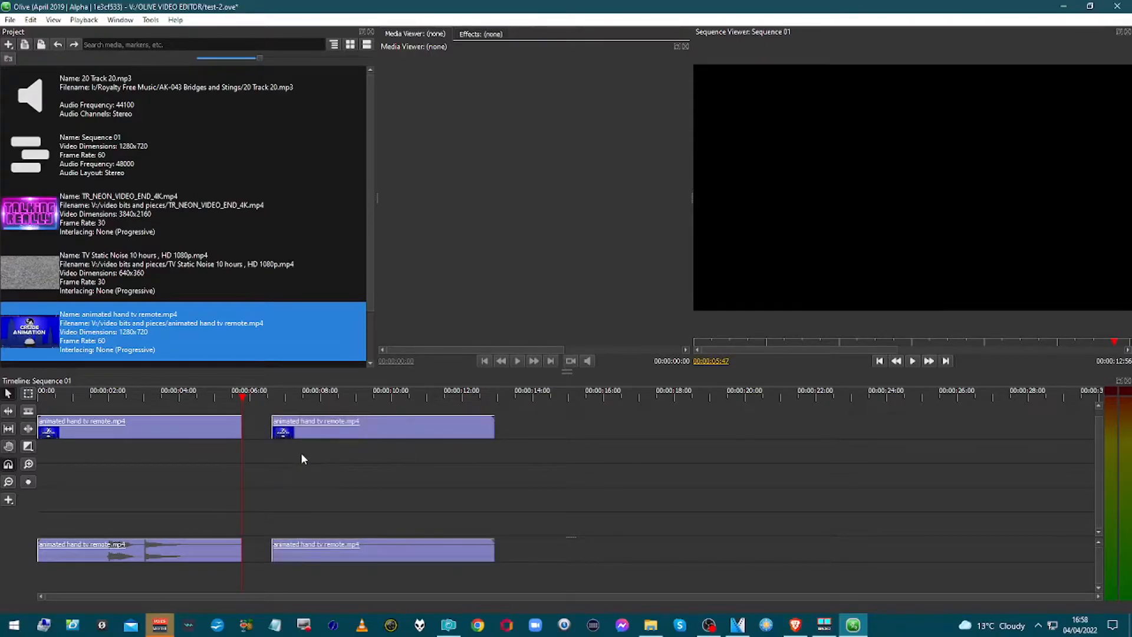
click(228, 434)
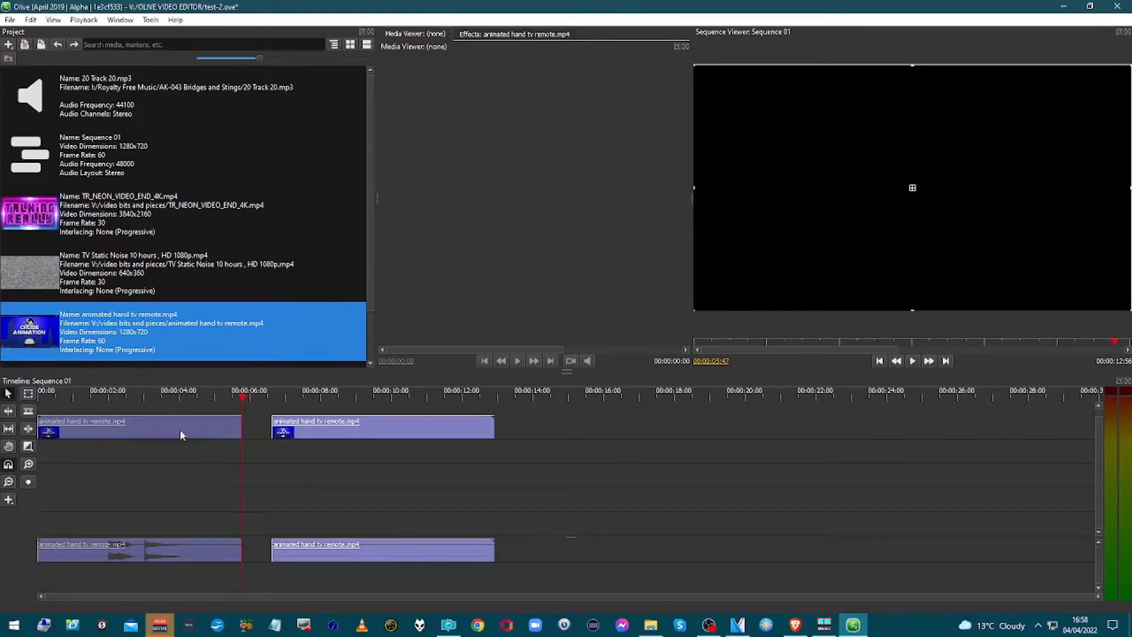
right_click(155, 431)
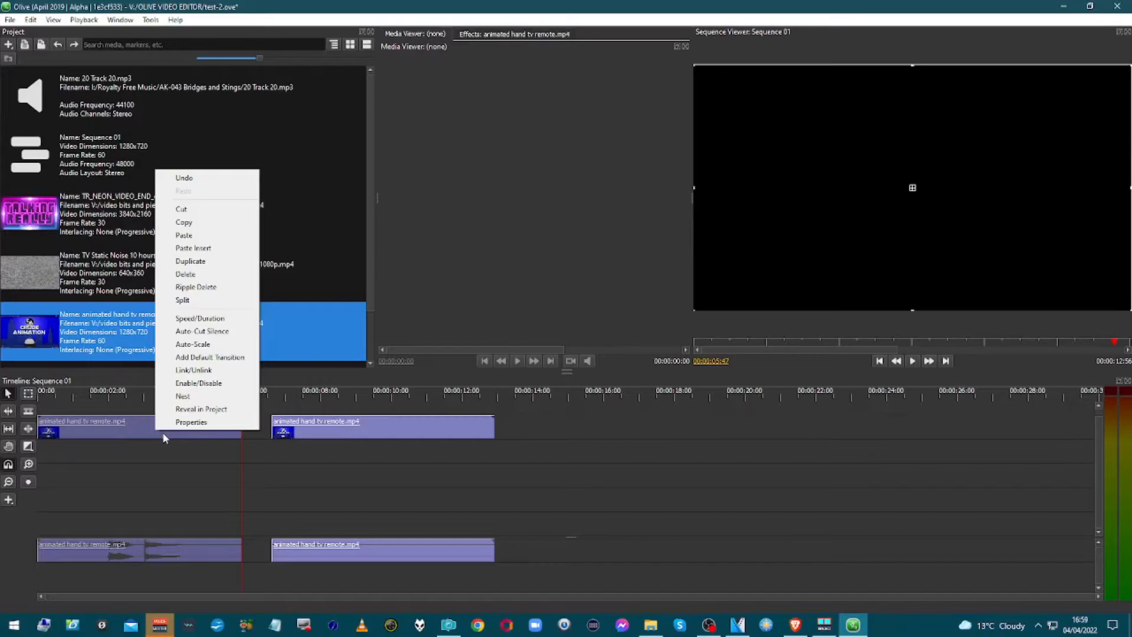
click(197, 287)
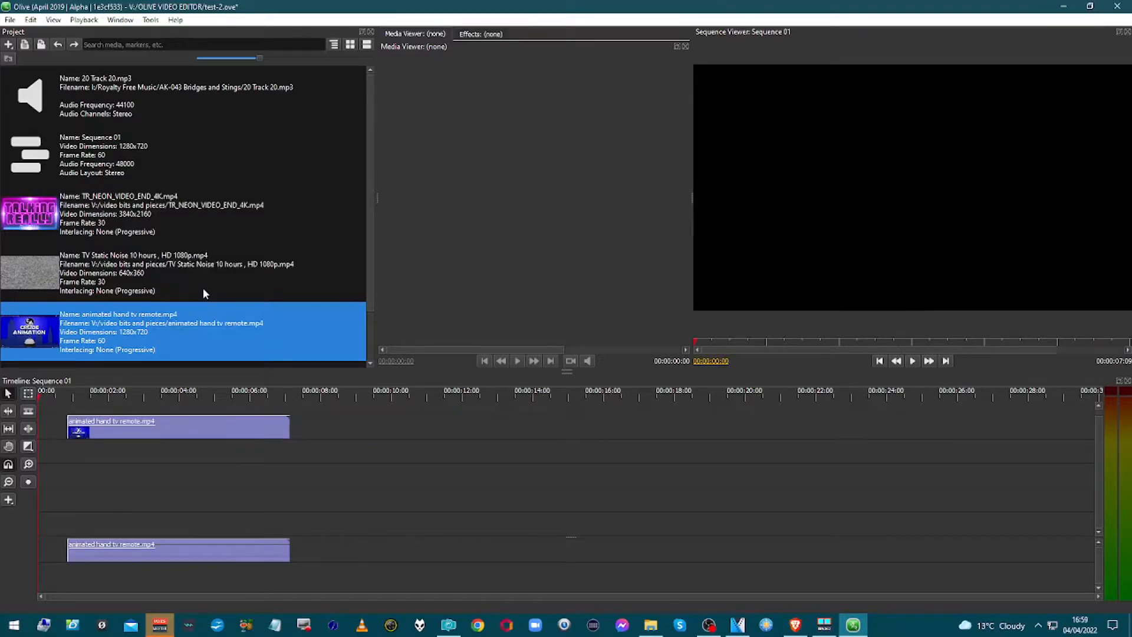
drag(133, 427, 99, 426)
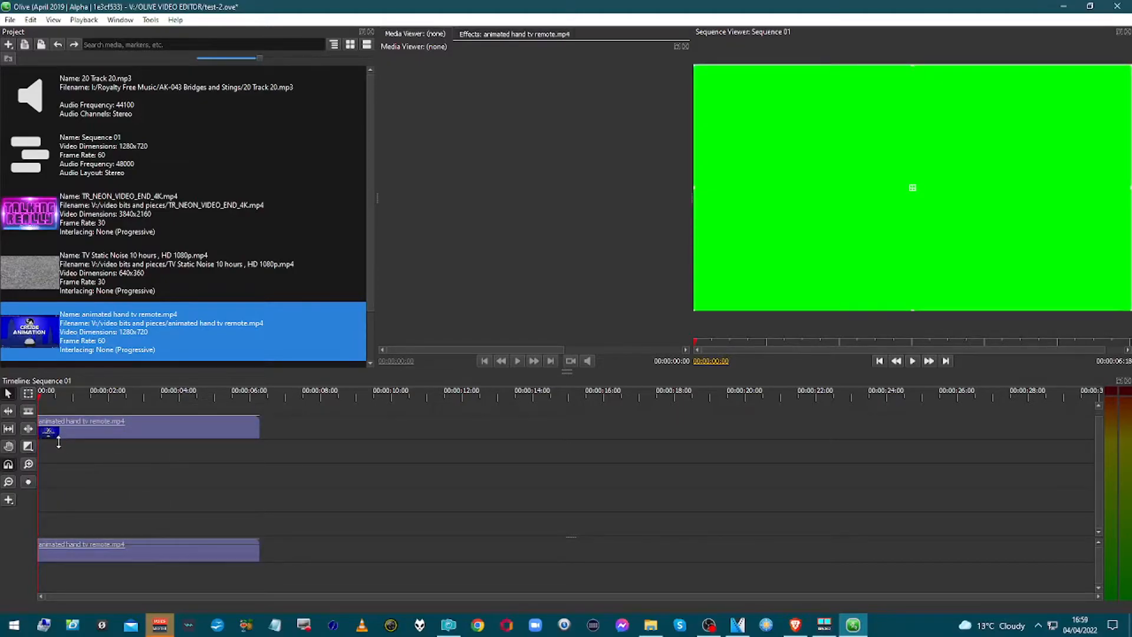
Step: Play the sequence until the hand has left the frame and split the clip and its audio at 00:00:04:09
key(space)
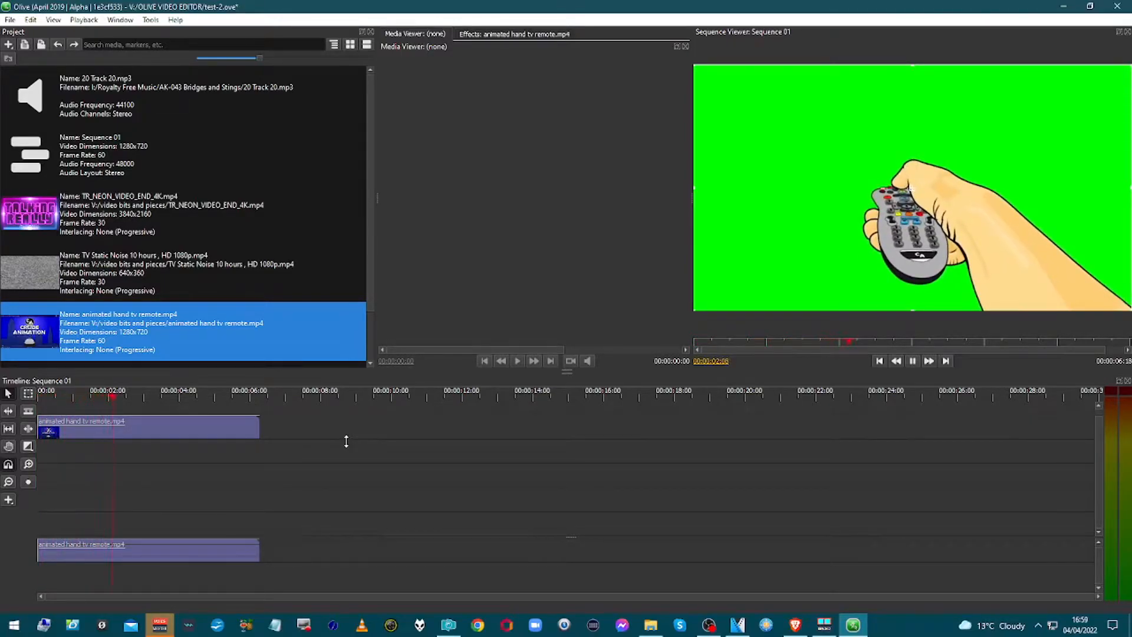
key(space)
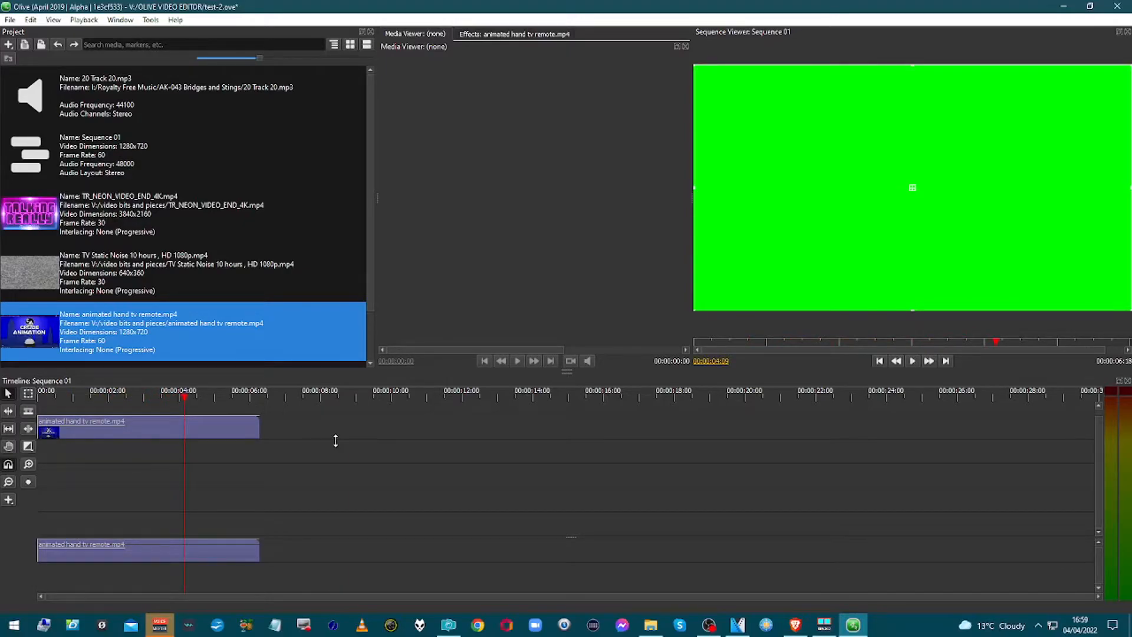
key(ctrl+k)
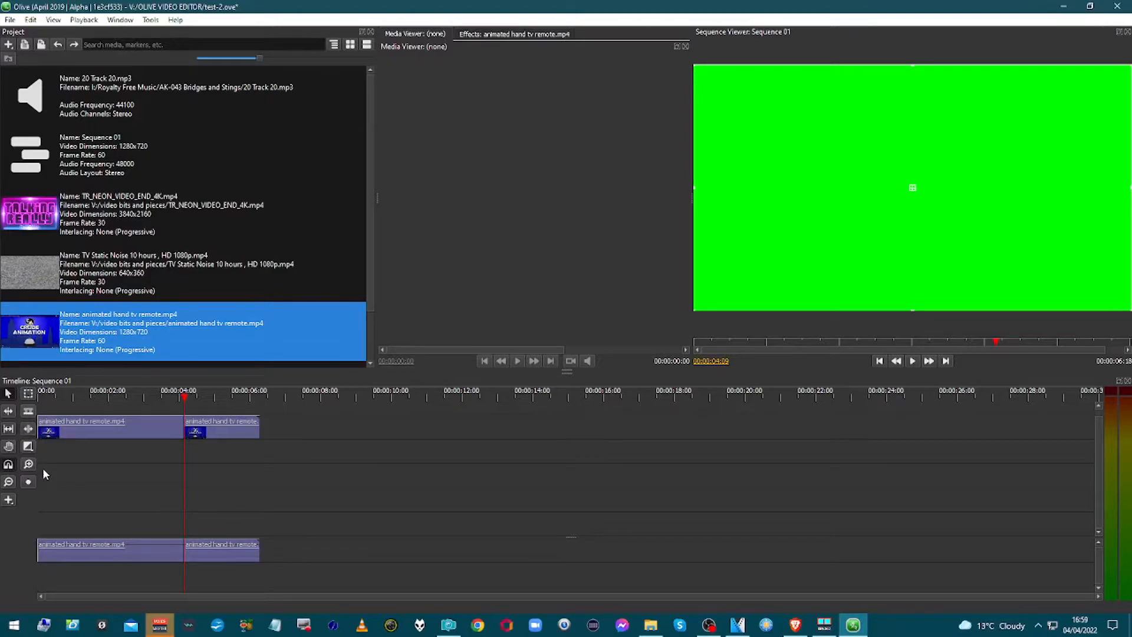
Step: Move the second piece of the hand clip to start at about 8.5 seconds and unlink its audio from its video
click(191, 551)
drag(191, 552, 344, 534)
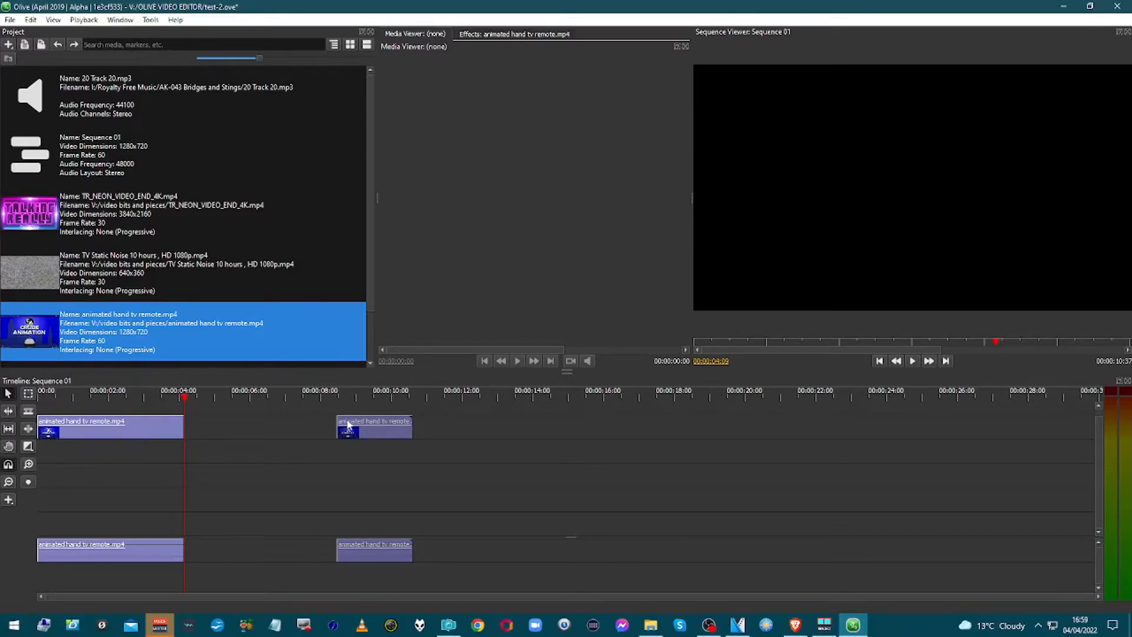
right_click(390, 548)
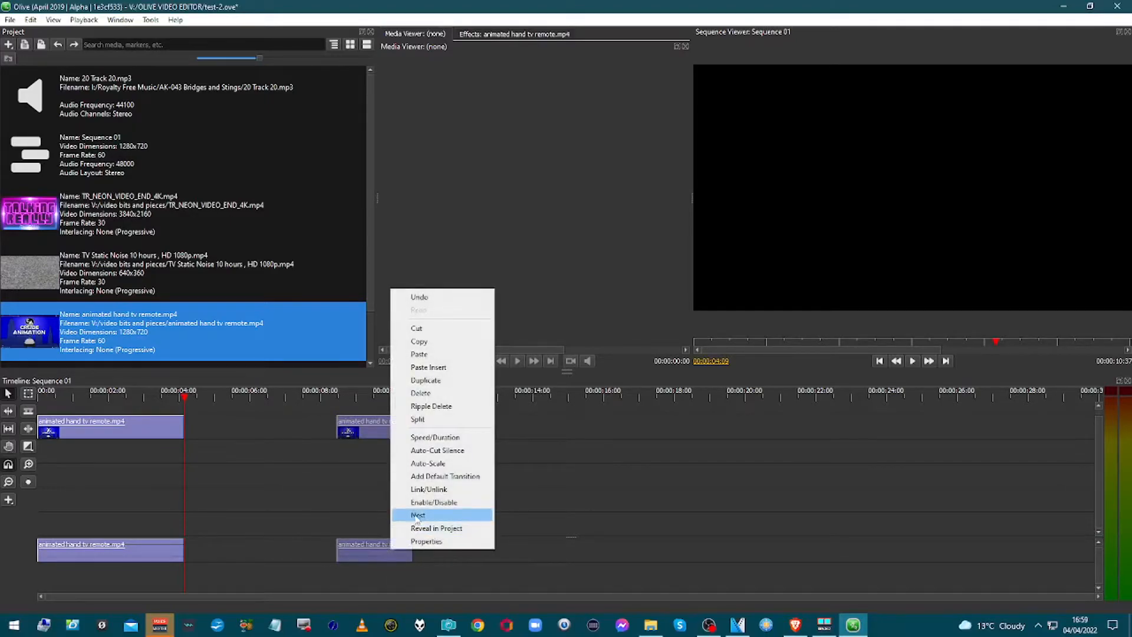
click(416, 490)
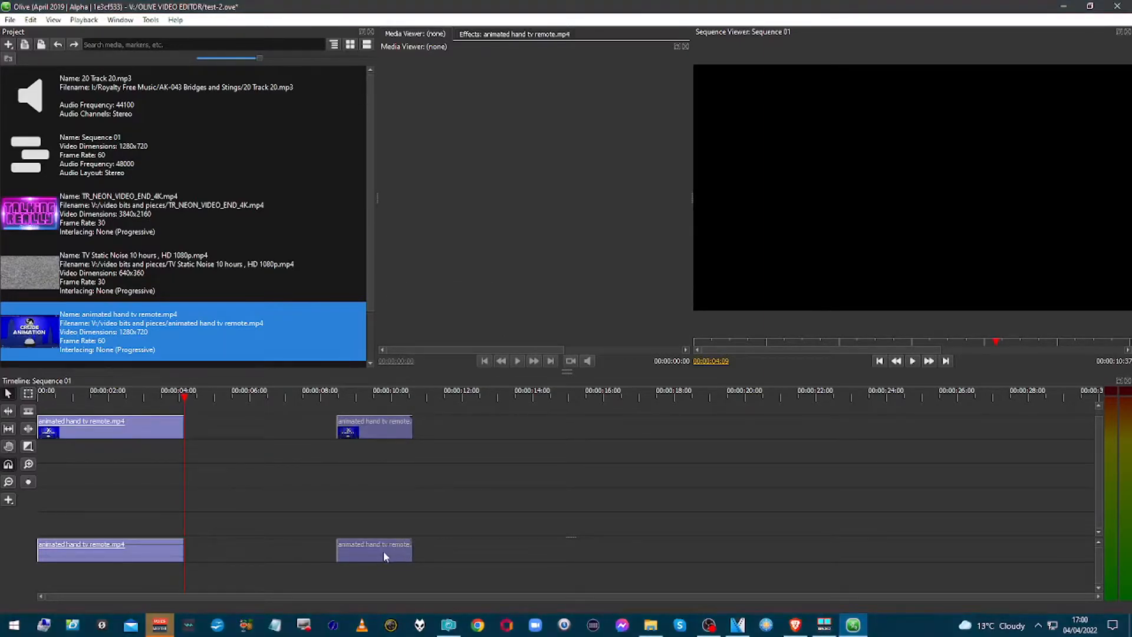
Step: Delete the unlinked audio of the second hand clip piece and its video from the timeline
click(396, 530)
click(396, 551)
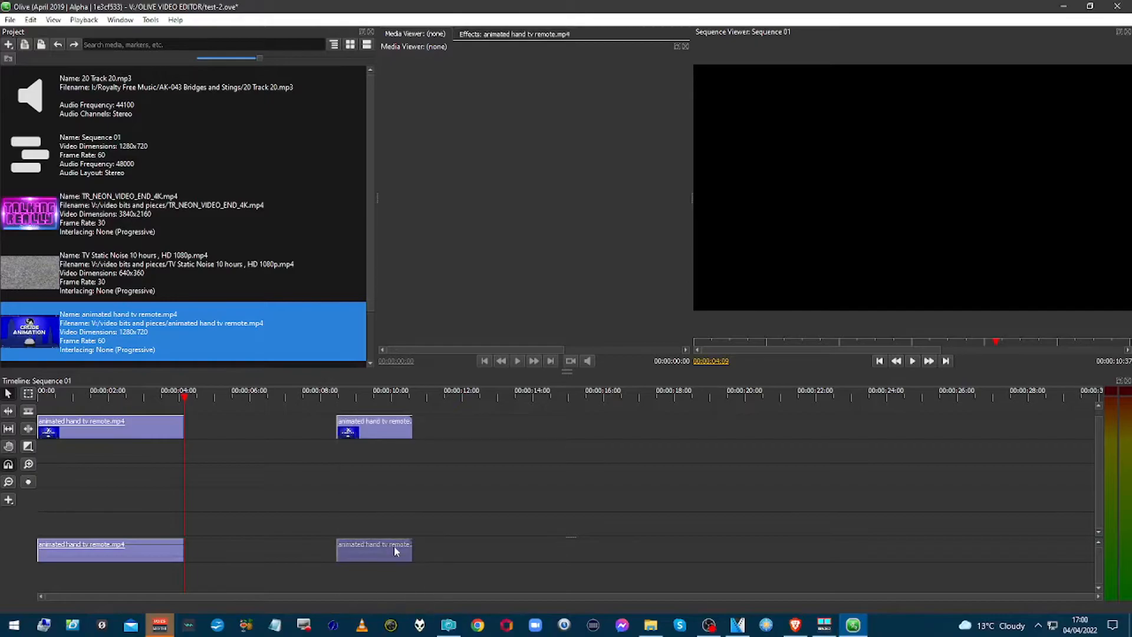
drag(396, 560, 357, 556)
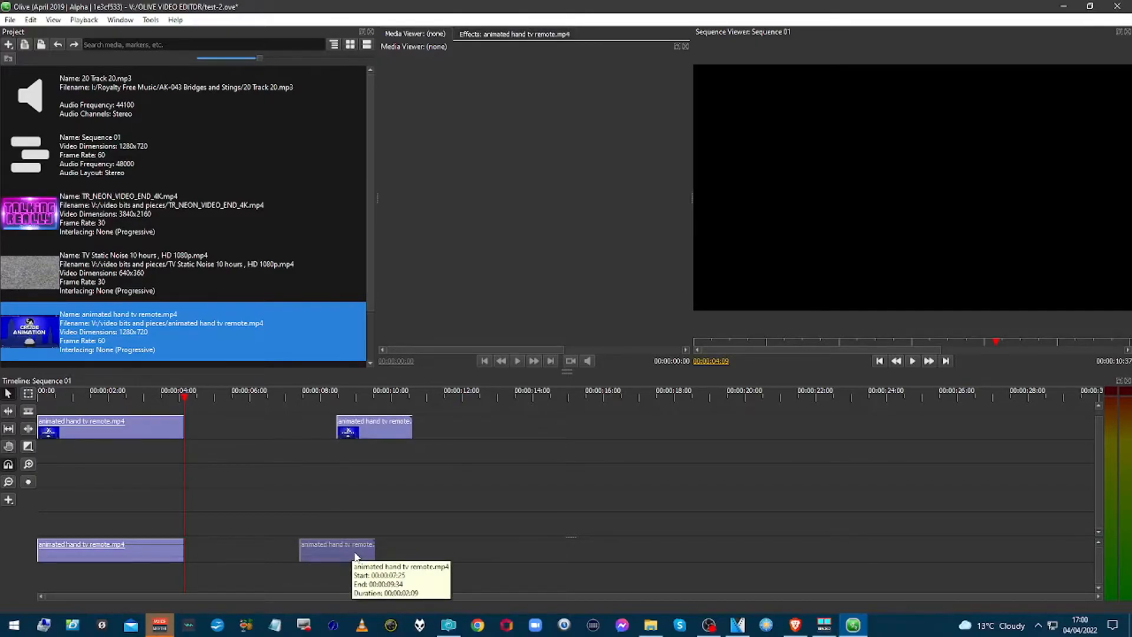
key(Delete)
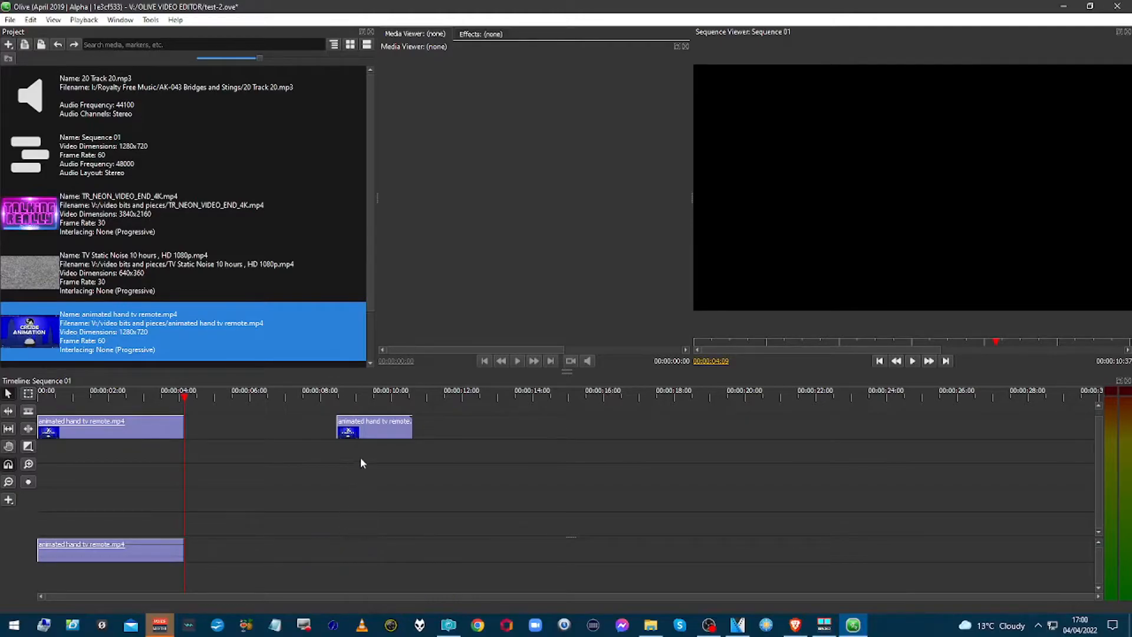
click(366, 434)
key(Delete)
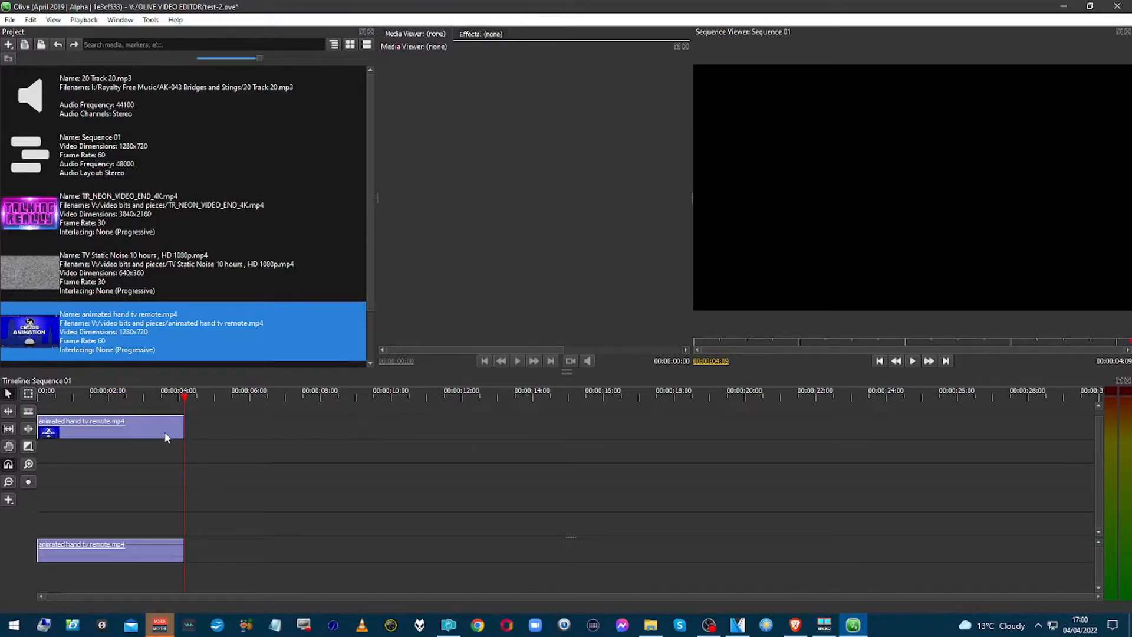
Step: Unlink the audio of the remaining hand clip from its video
click(159, 547)
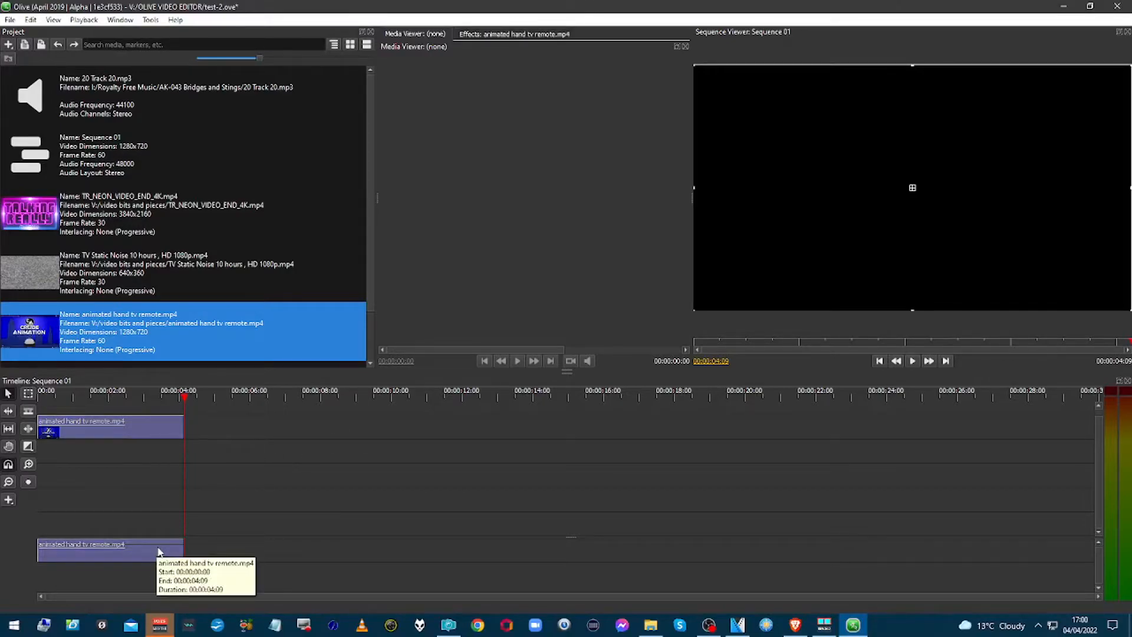
right_click(47, 540)
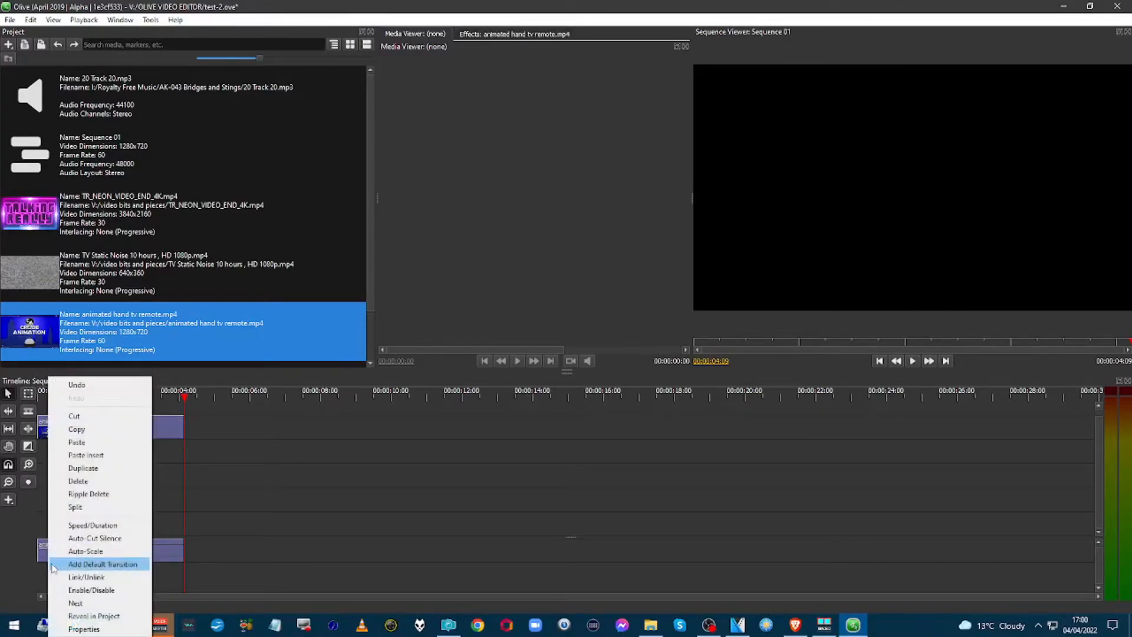
click(65, 578)
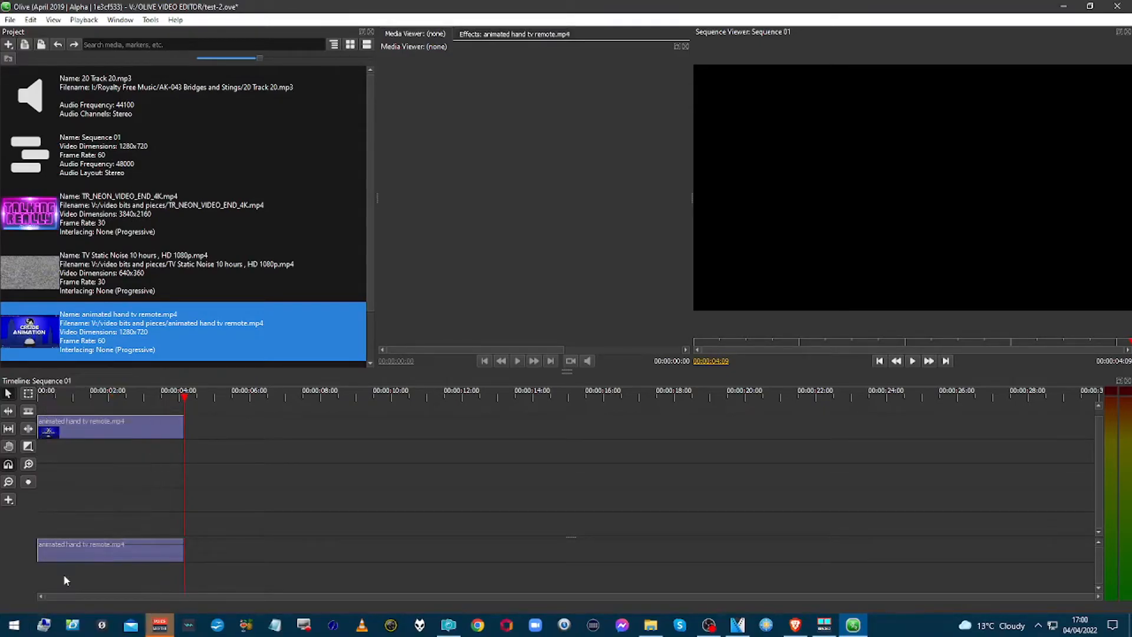
click(97, 545)
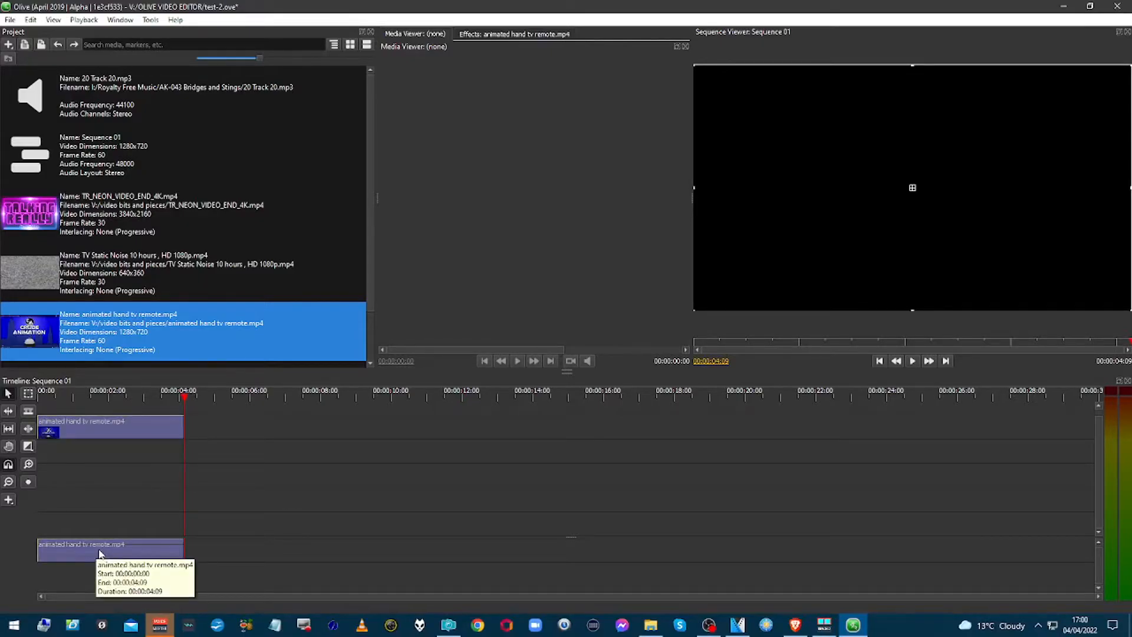
right_click(99, 553)
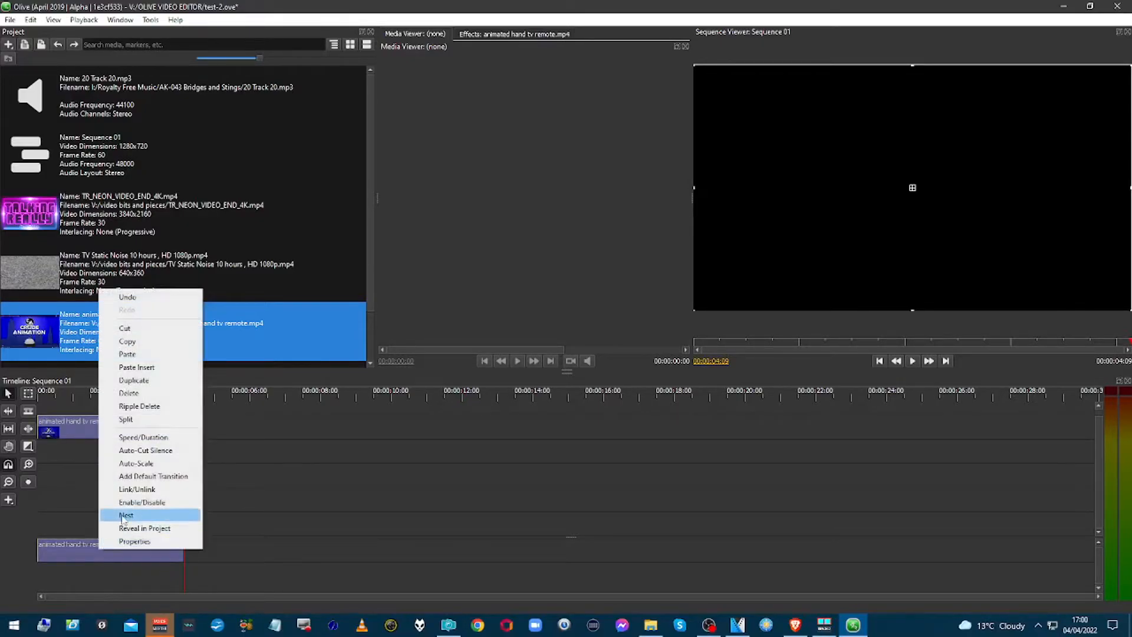
click(148, 392)
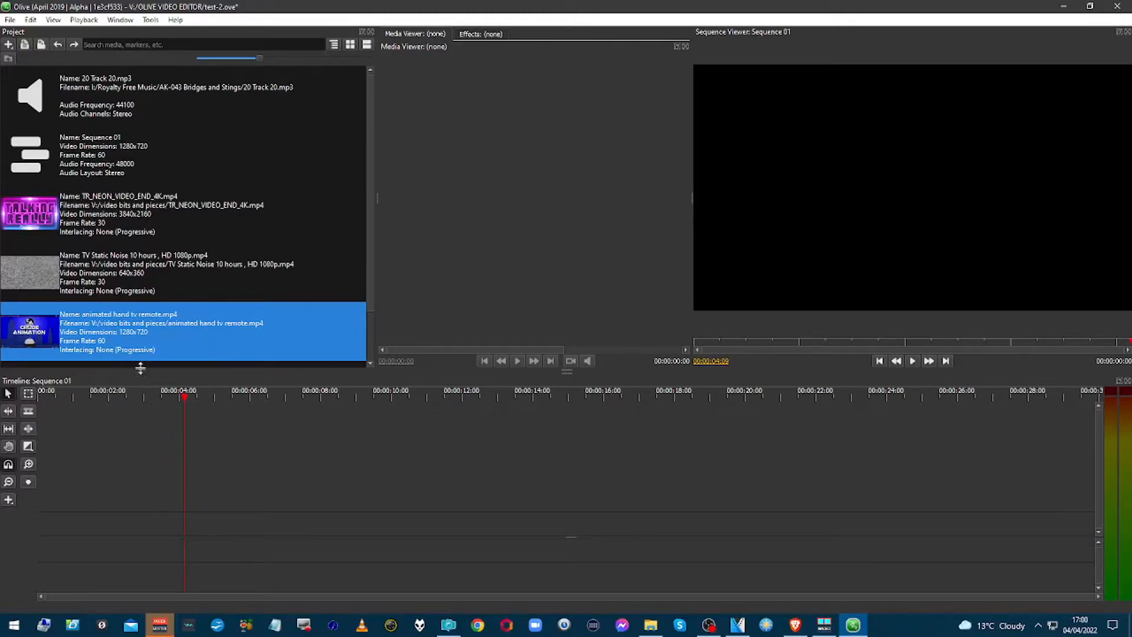
click(57, 45)
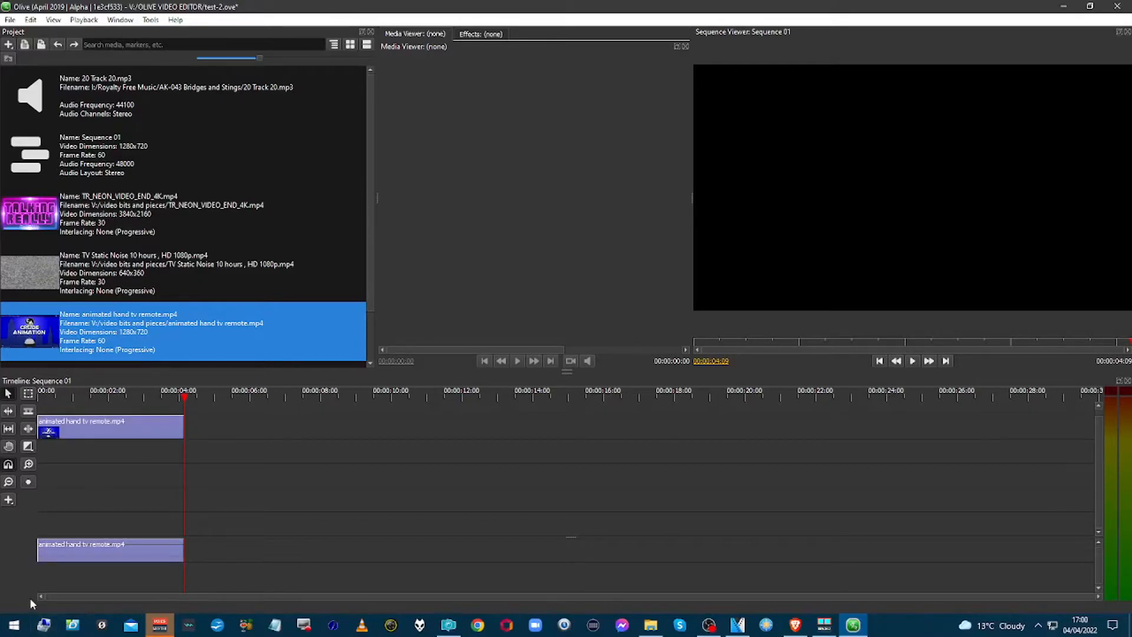
Step: Delete only the audio of the remaining hand clip and play the sequence from the start to check the video
click(61, 552)
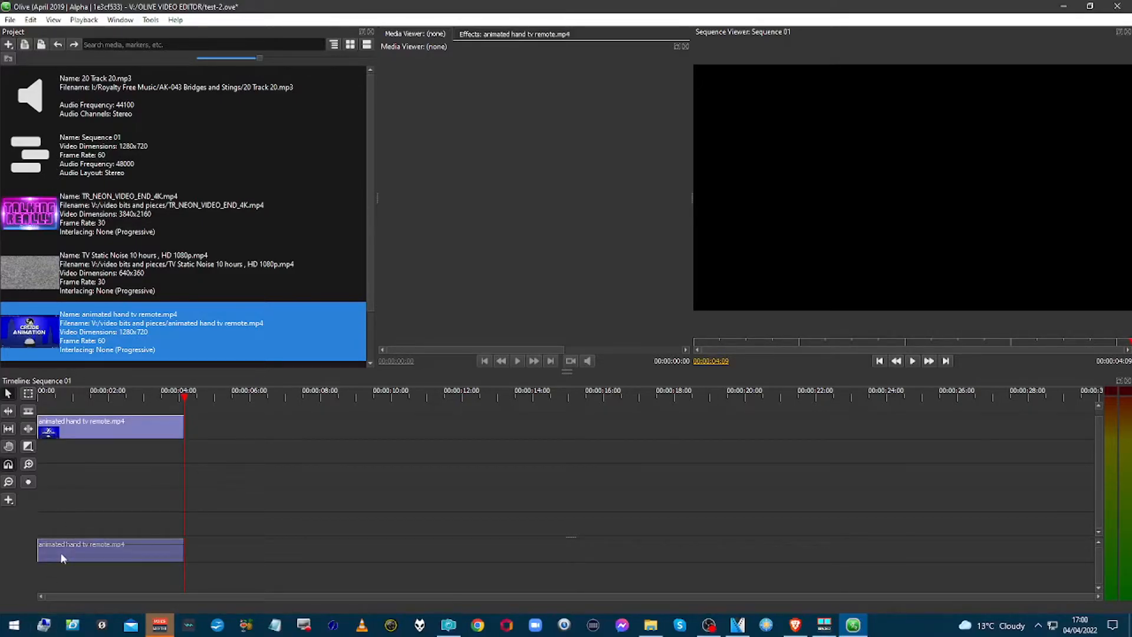
key(Delete)
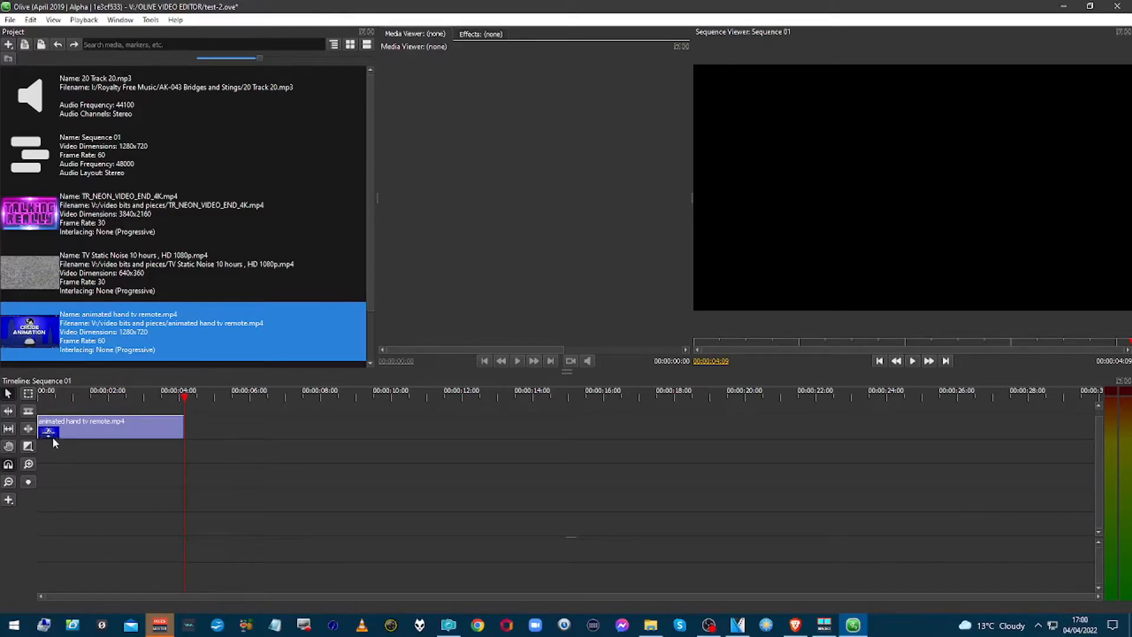
click(37, 399)
key(space)
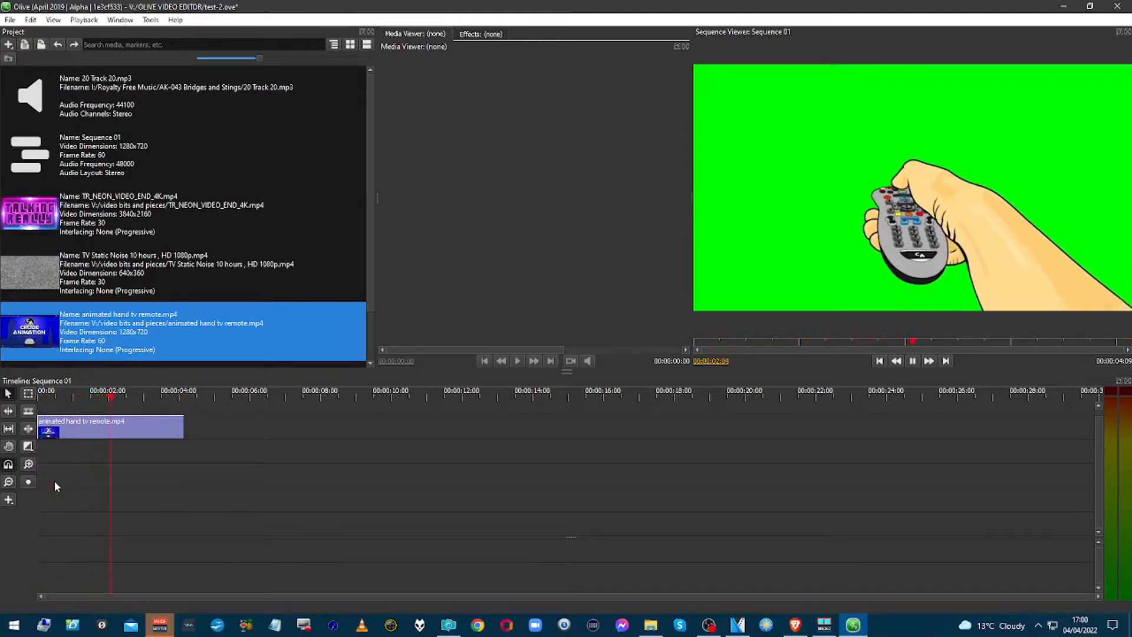
key(space)
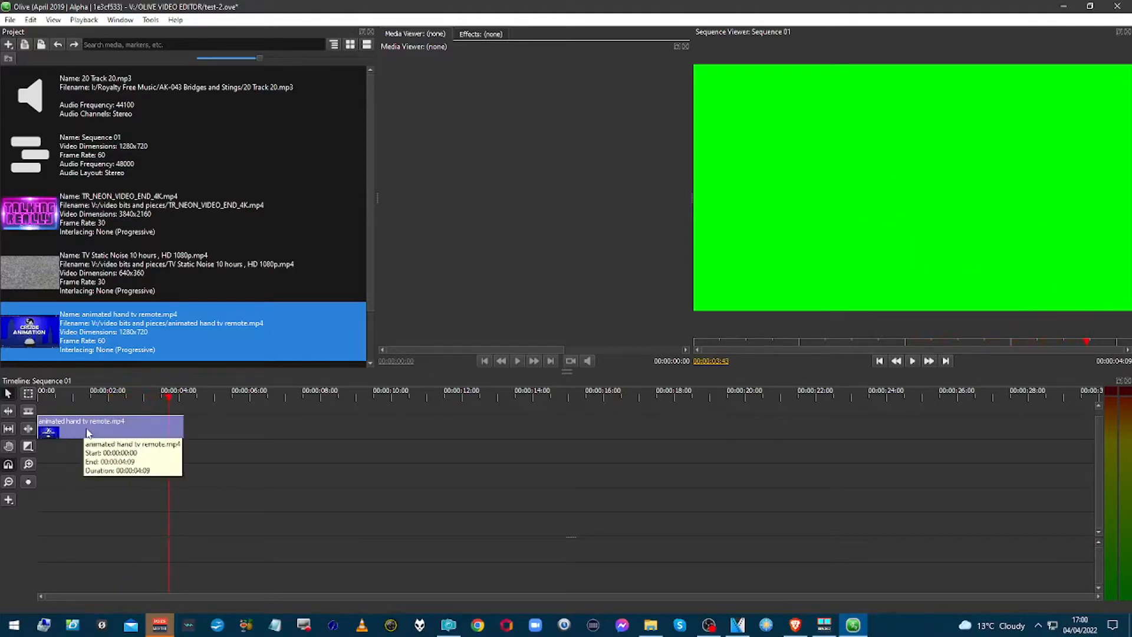
Step: Add tv green with background.mp4 on the track below the hand clip and shift it to start at about 00:00:04:42
scroll(86, 351, down, 1)
click(86, 351)
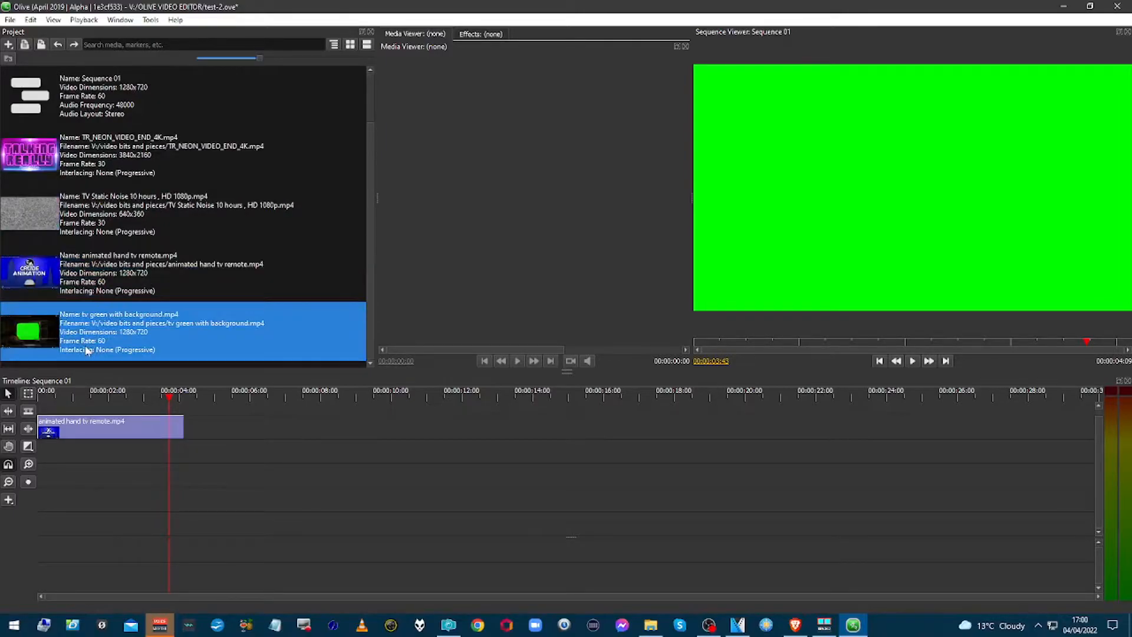
drag(86, 351, 69, 454)
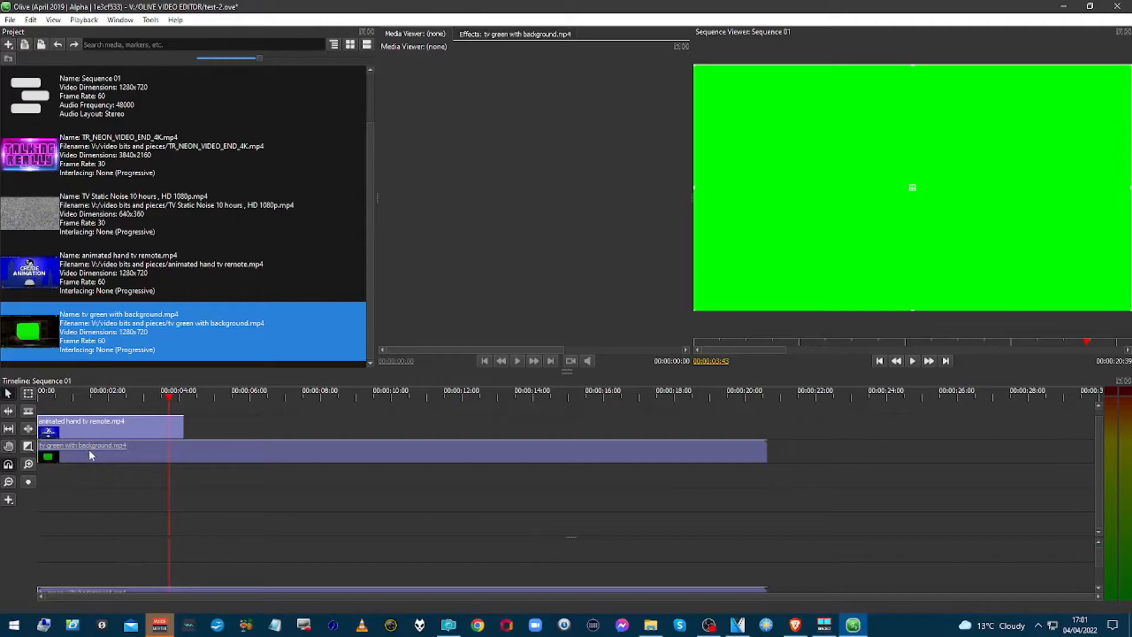
drag(91, 462, 257, 459)
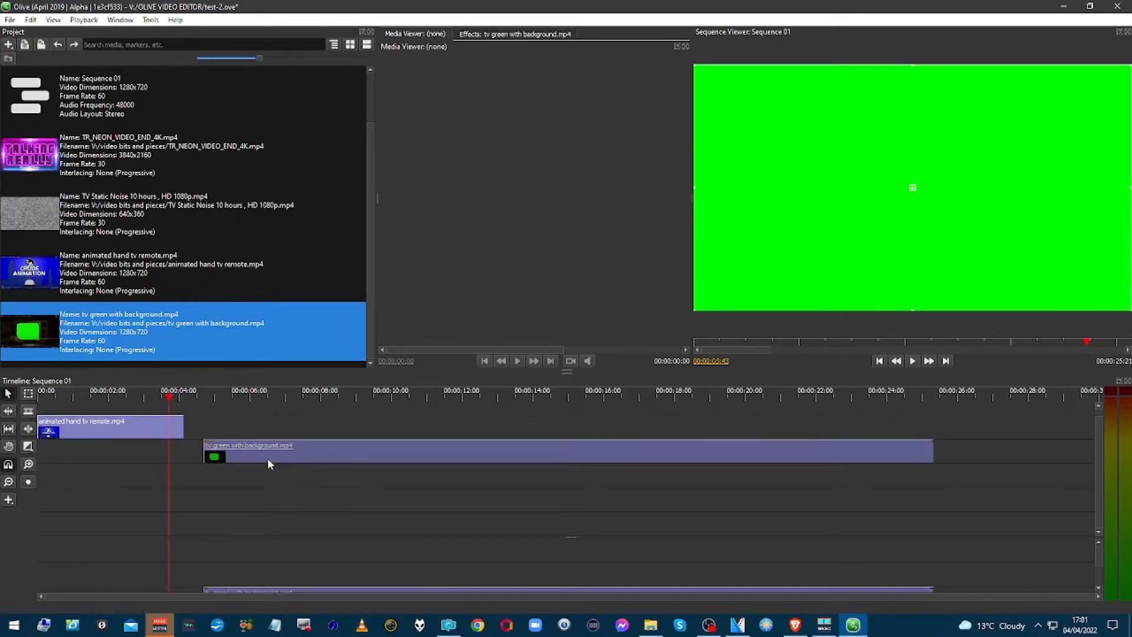
click(265, 425)
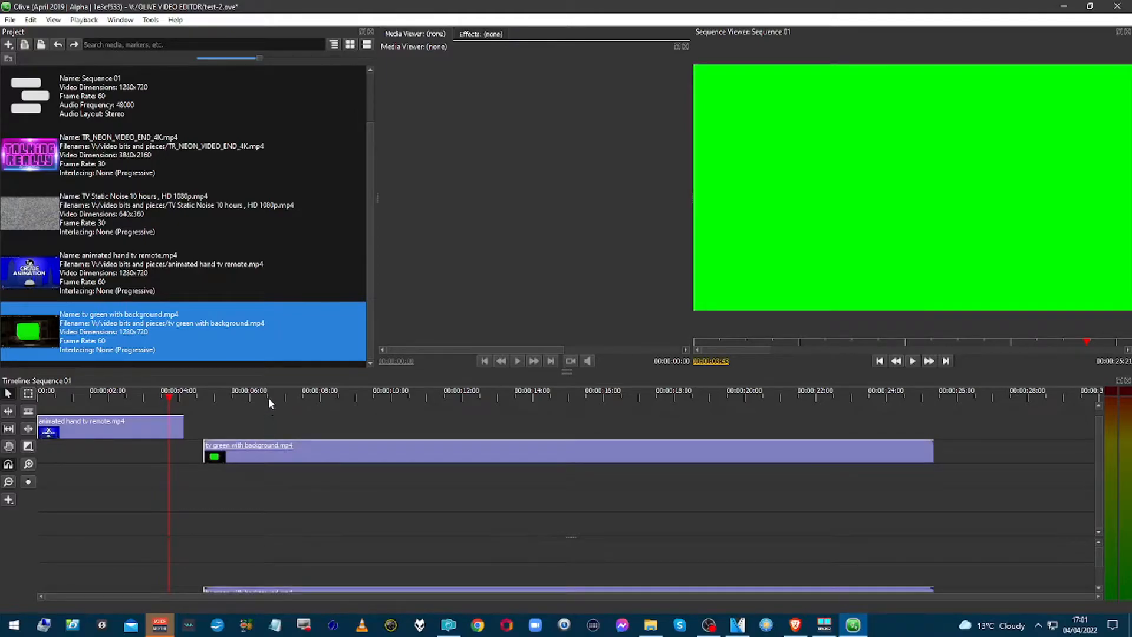
Step: Step through the TV clip to where the video player overlay has disappeared and split the clip and its audio at 00:00:06:32
click(268, 398)
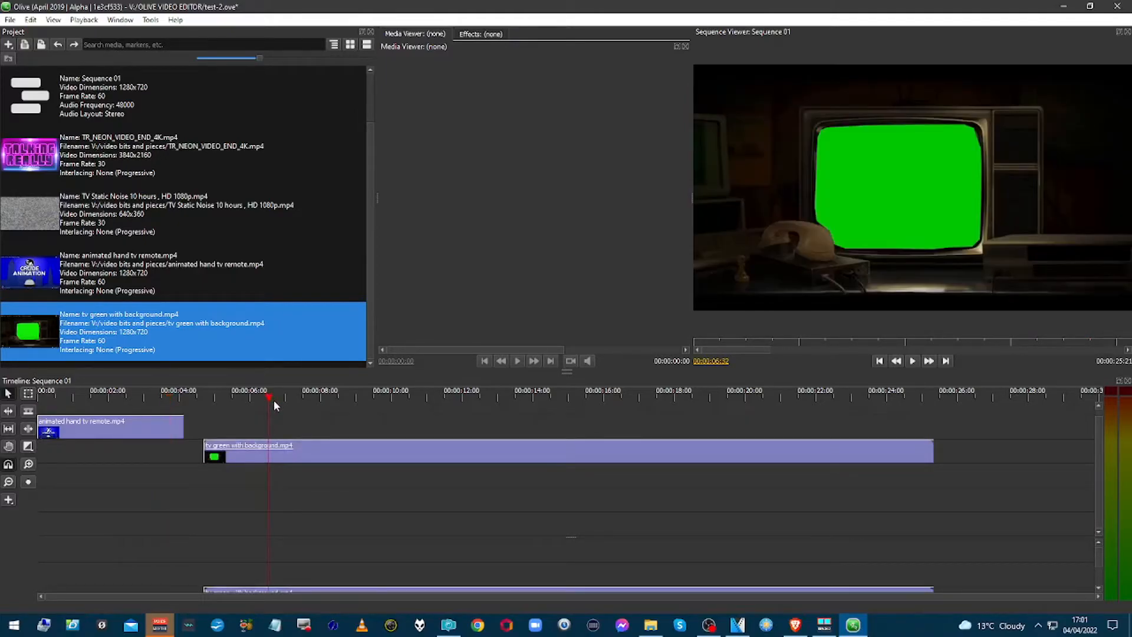
key(Left)
key(Left)
key(Left)
key(Left)
key(Left)
key(Left)
key(Left)
key(Left)
key(Left)
key(Left)
key(Left)
key(Left)
key(Left)
key(Left)
key(Left)
key(Left)
key(Left)
key(Left)
key(Left)
key(Left)
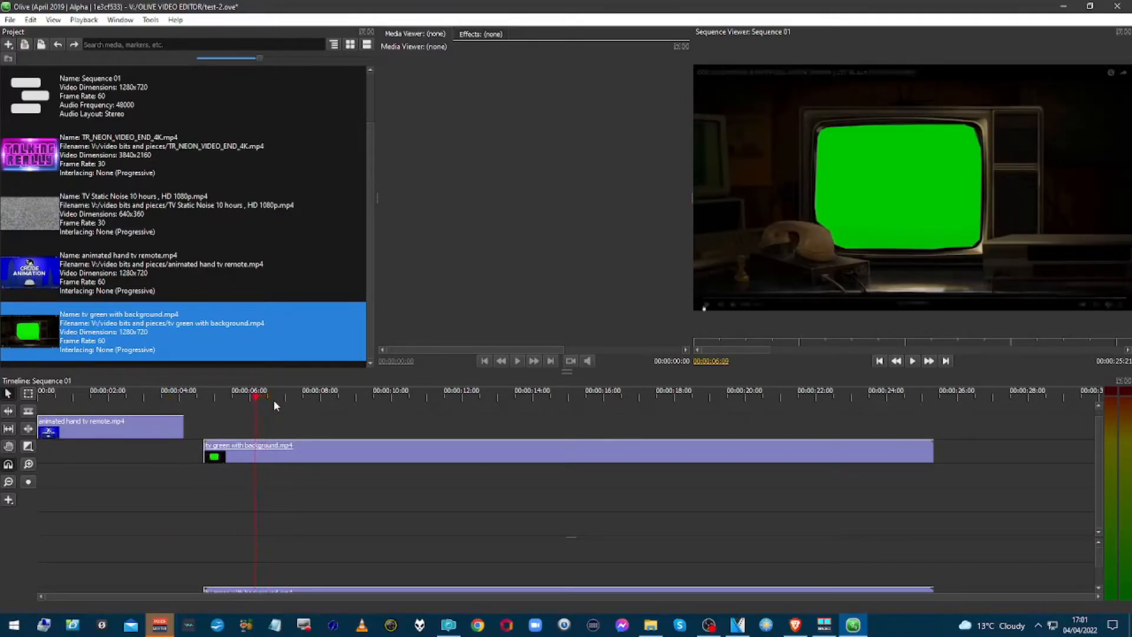
key(Right)
key(Right)
key(Right)
key(Right)
key(Right)
key(Right)
key(Right)
key(Right)
key(Right)
key(Right)
key(Right)
key(Right)
key(Right)
key(Right)
key(Right)
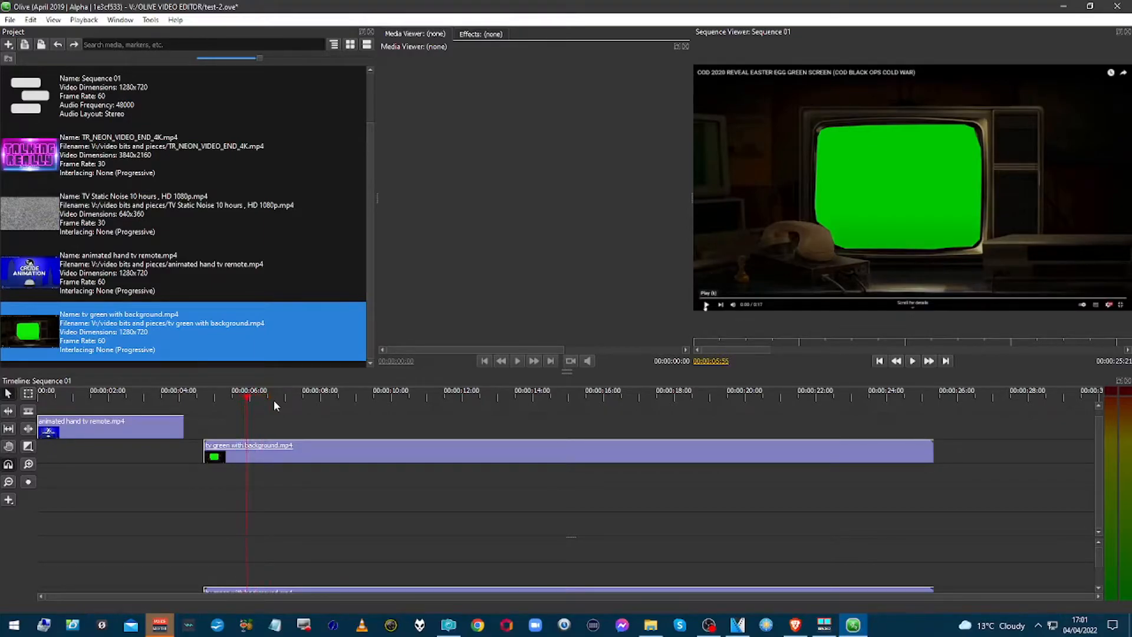
key(Right)
key(Right)
key(Right)
key(Right)
key(Right)
key(Right)
key(Right)
key(Right)
key(Right)
key(Right)
key(Right)
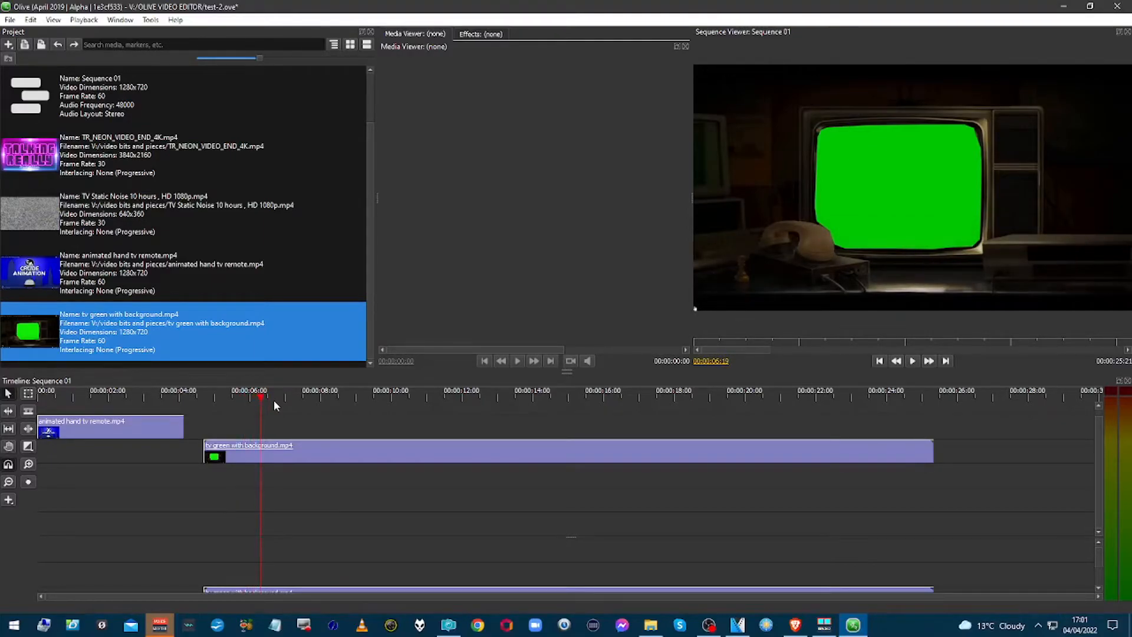
key(Right)
key(Right)
key(Right)
key(Right)
key(Right)
key(Right)
key(Right)
key(Right)
key(Right)
key(Right)
key(Right)
key(ctrl+k)
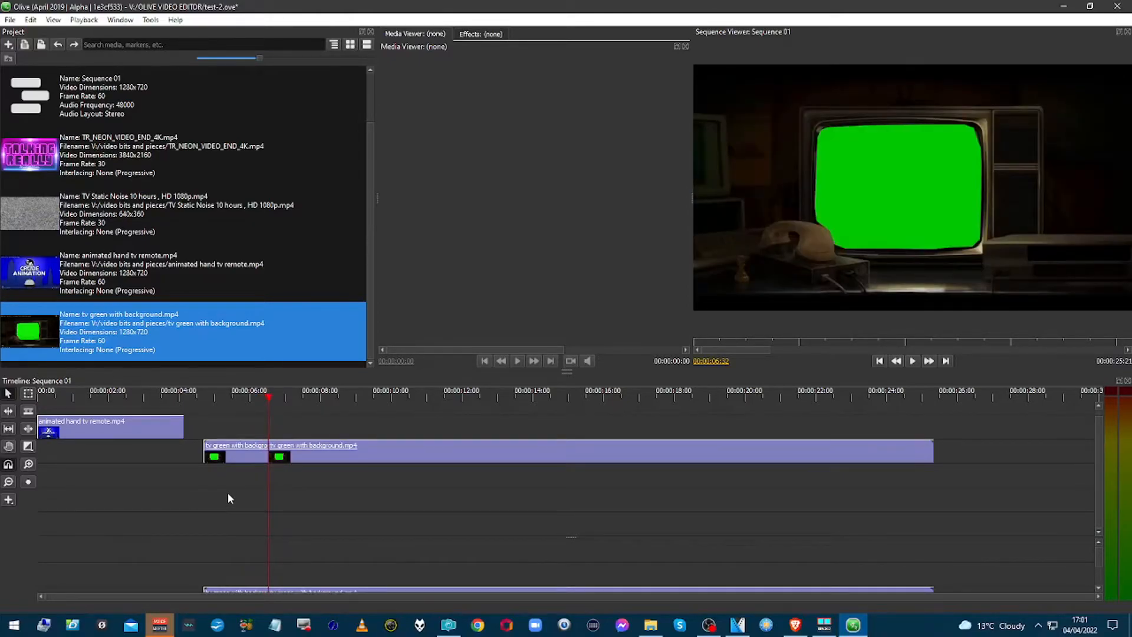
Step: Delete the first piece of the TV clip with its audio and move the remaining piece to the start of the timeline
click(225, 455)
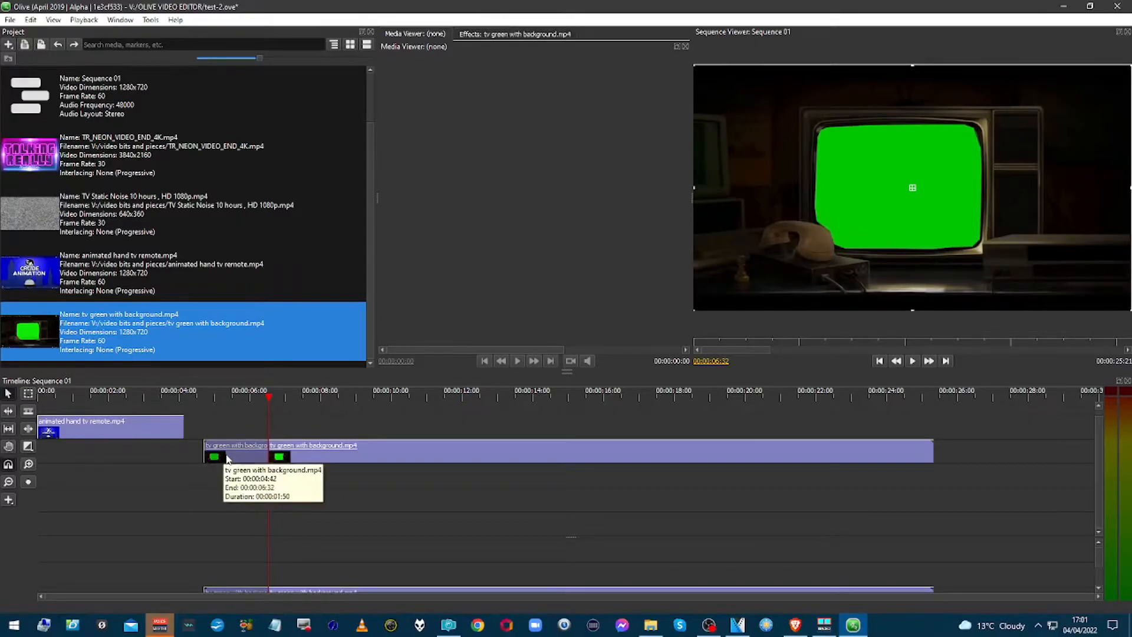
key(Delete)
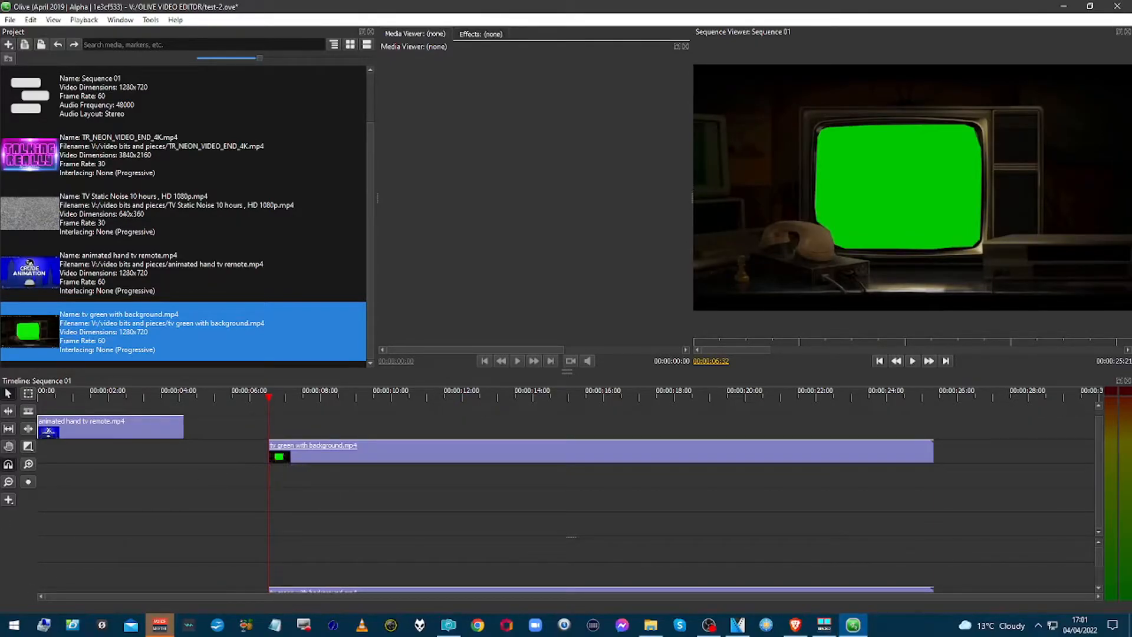
click(89, 399)
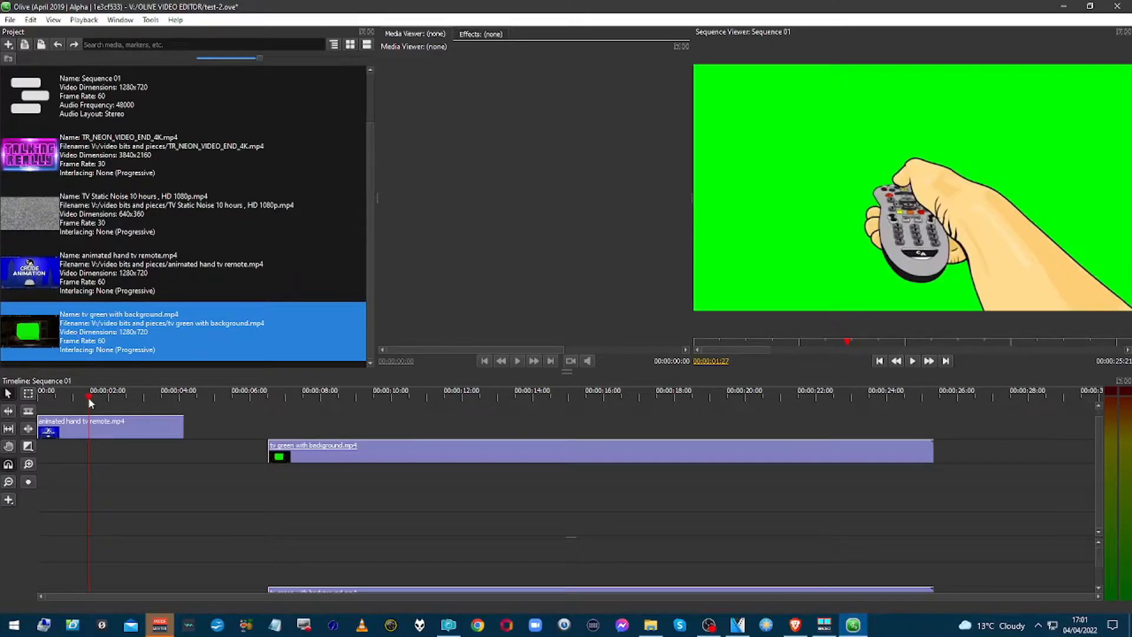
click(306, 459)
drag(305, 460, 75, 462)
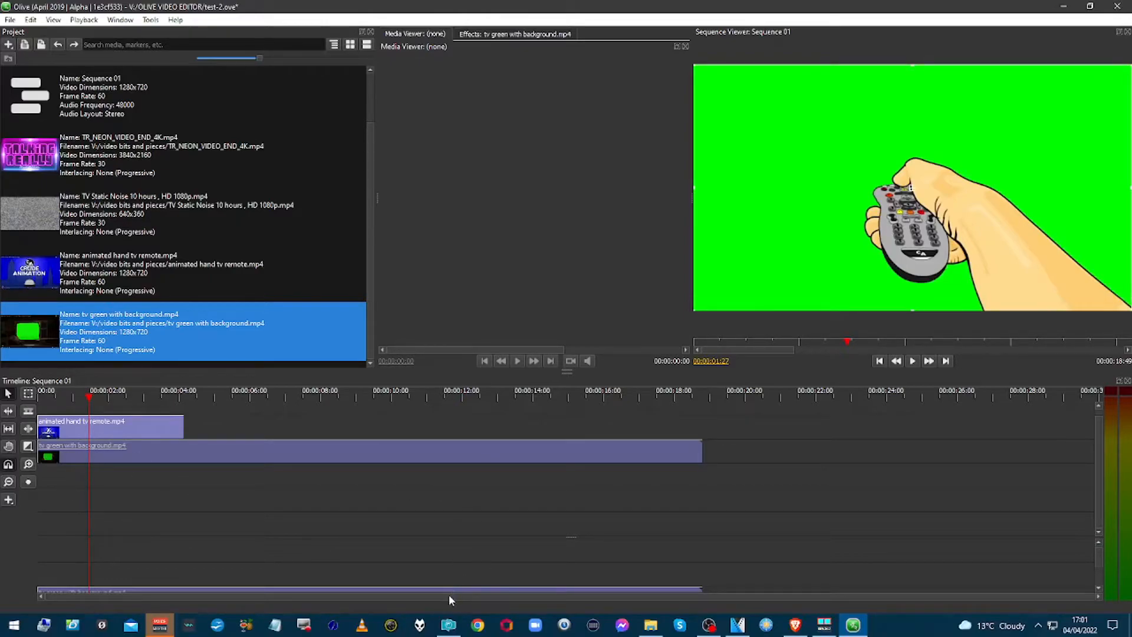
Step: Remove the TV clip's audio by raising it to the first audio track, unlinking it from the video and deleting it
drag(444, 588, 440, 554)
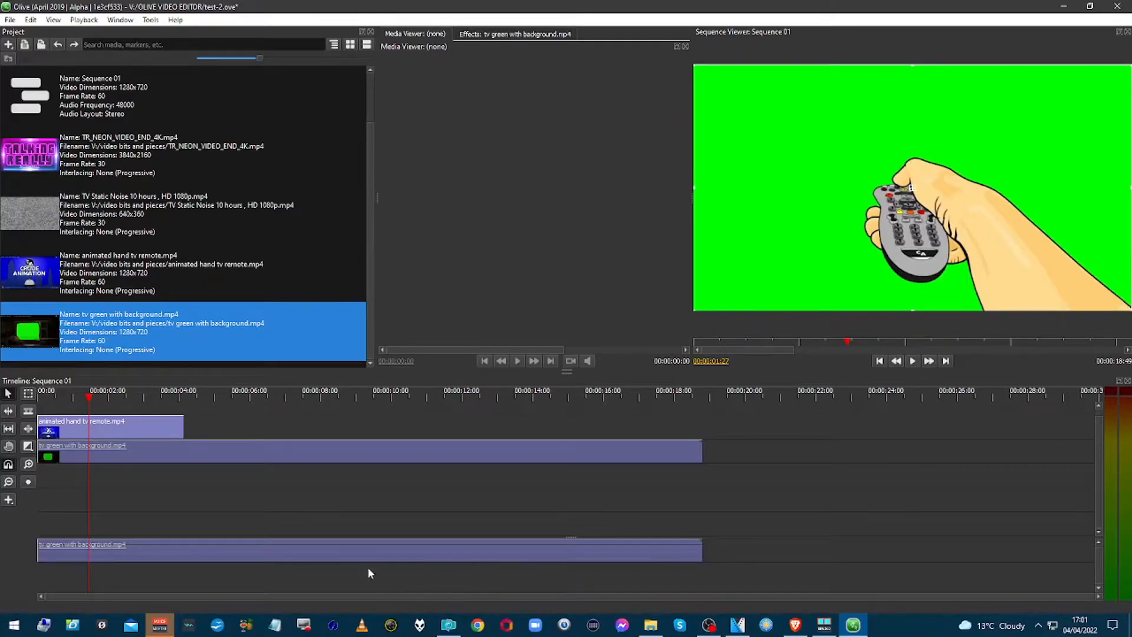
right_click(354, 548)
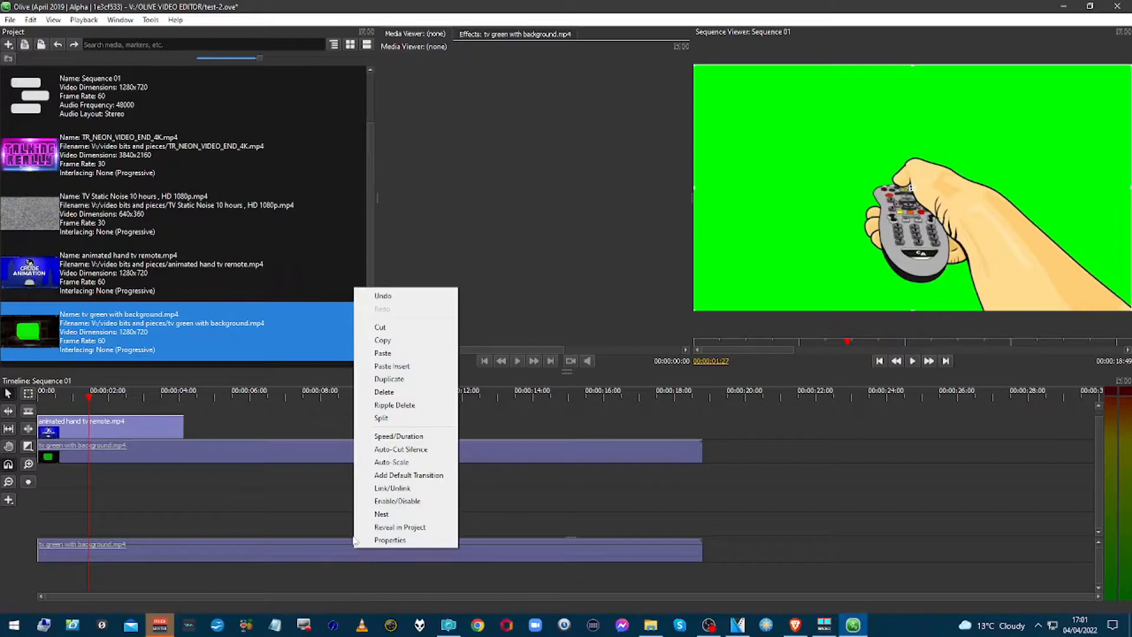
click(382, 488)
click(357, 509)
click(353, 548)
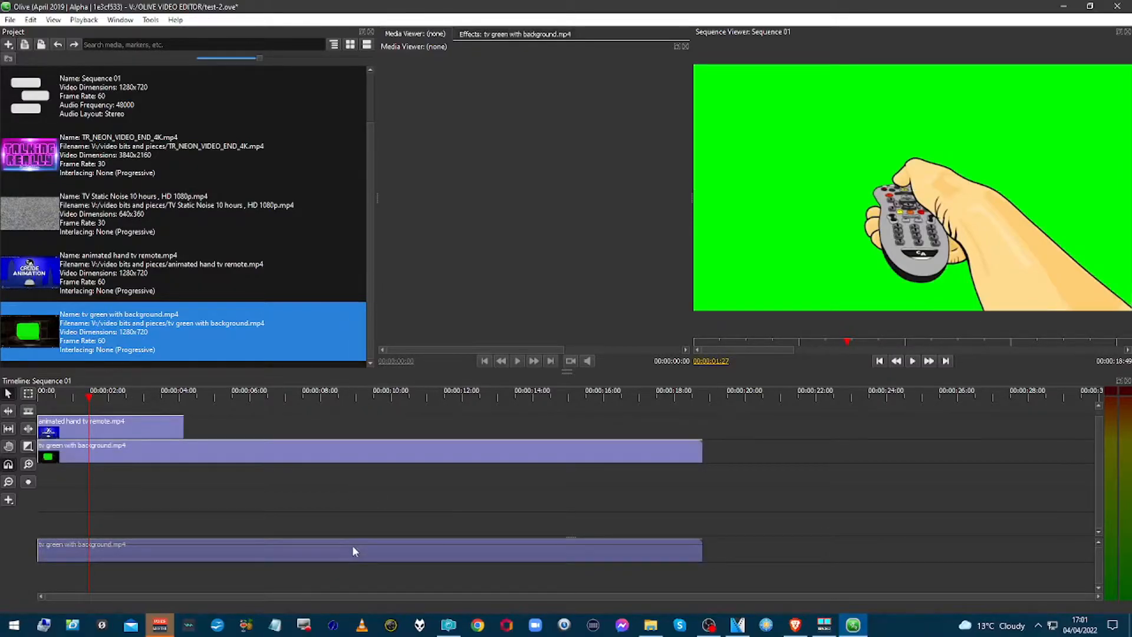
key(Delete)
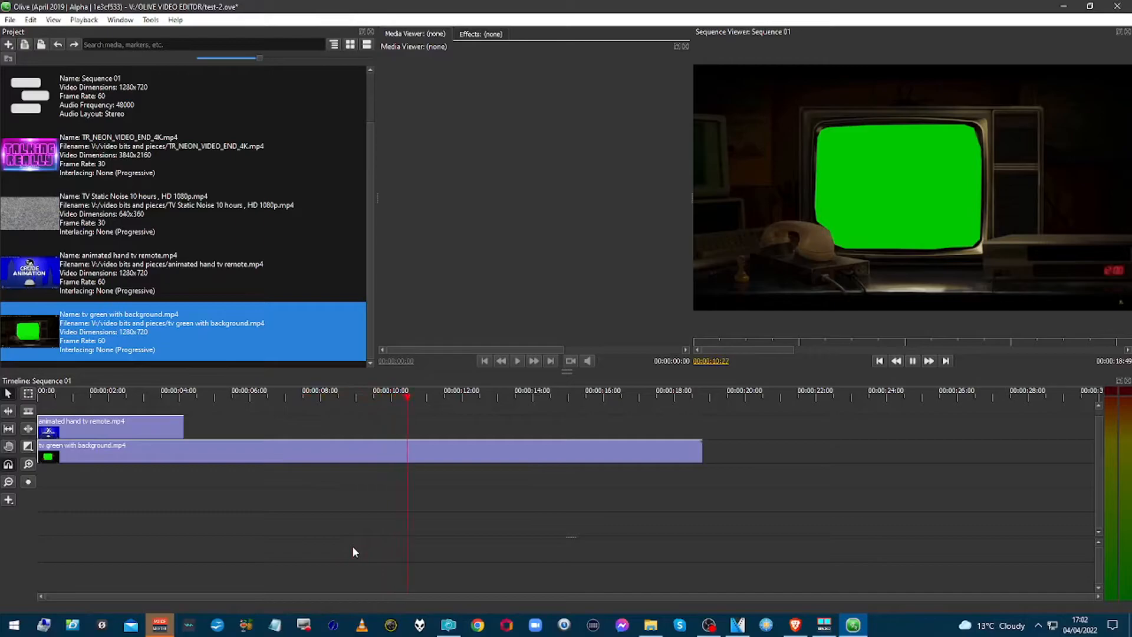
Step: Stop playback and trim the end of the TV clip back to 00:00:14:39
key(space)
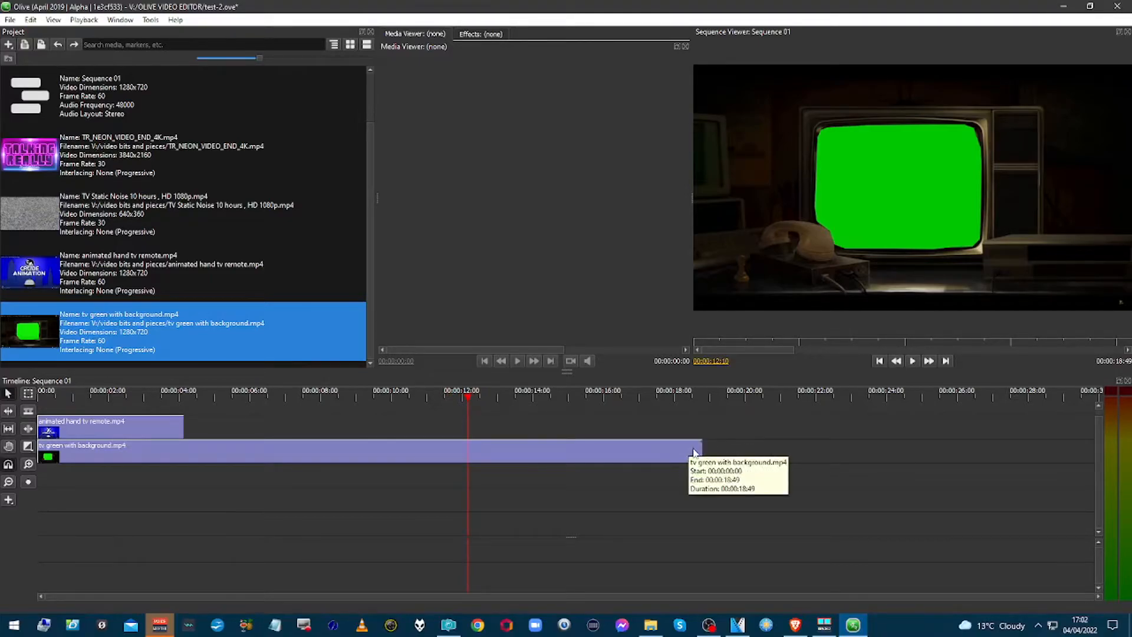
drag(698, 455, 553, 460)
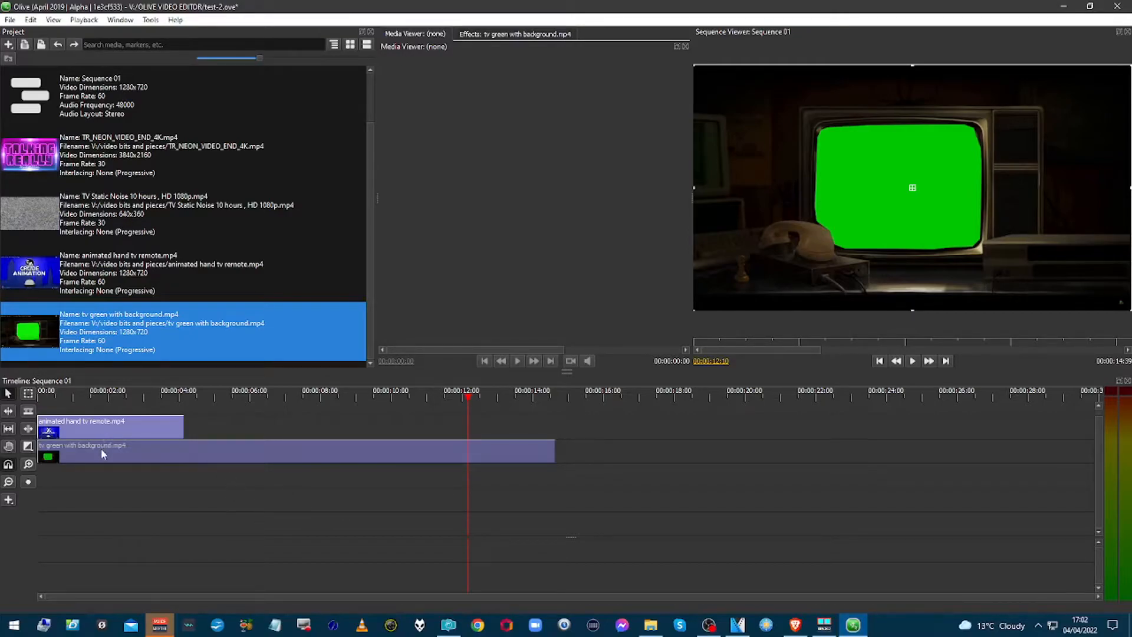
click(45, 499)
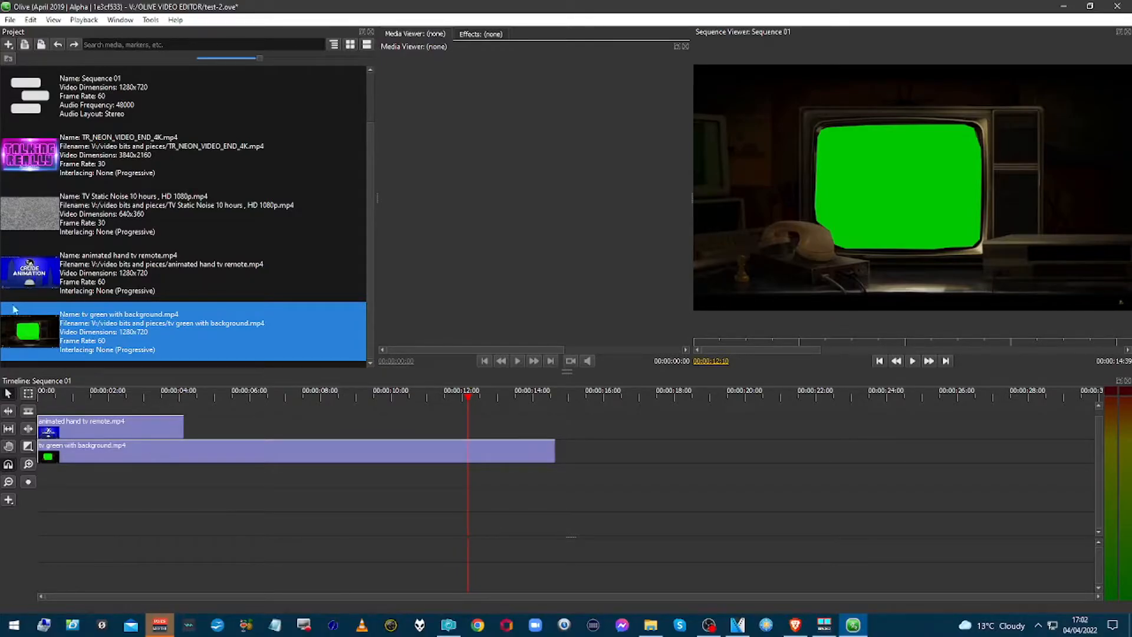
Step: Add the TV Static Noise clip on the lowest video track at about 00:00:14:19 and split it at 00:00:15:31 and 00:00:17:51
click(189, 220)
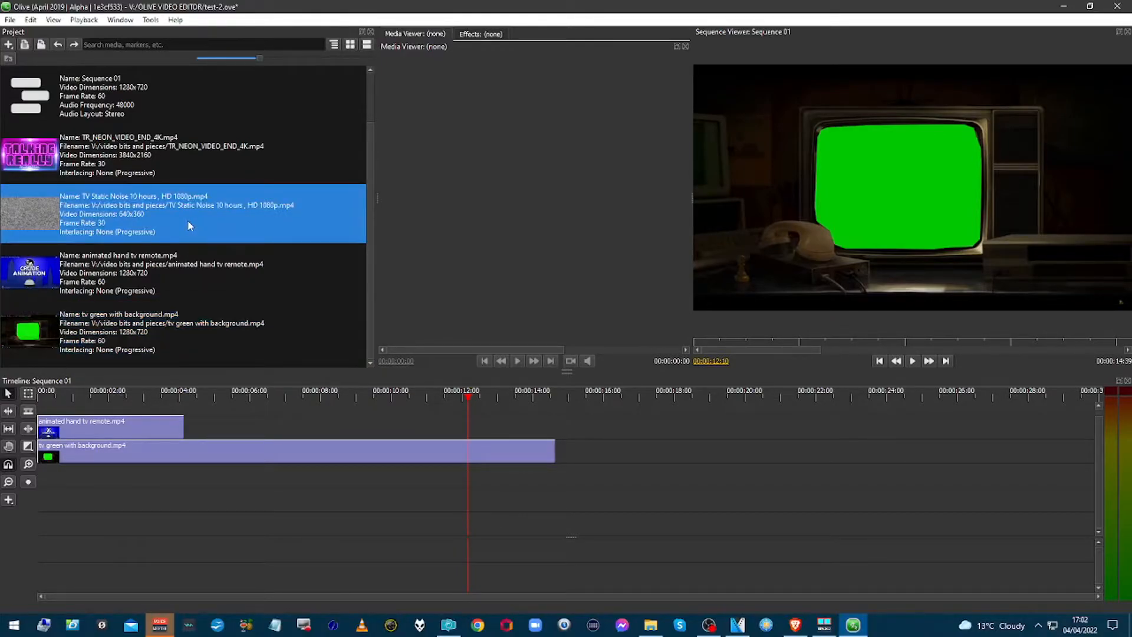
drag(189, 220, 589, 531)
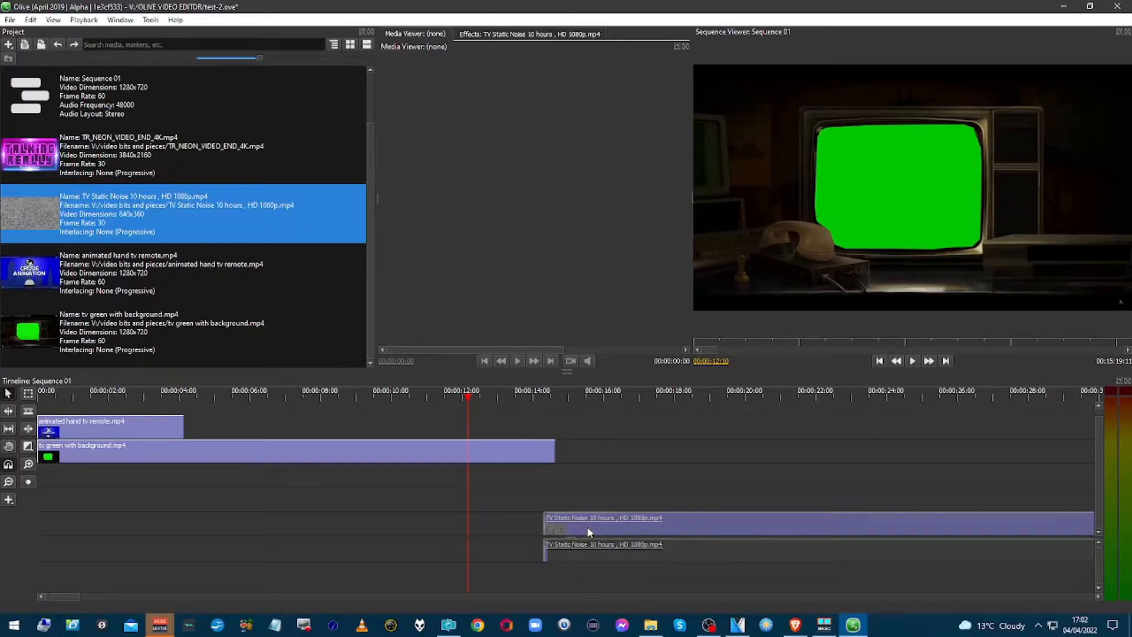
click(587, 394)
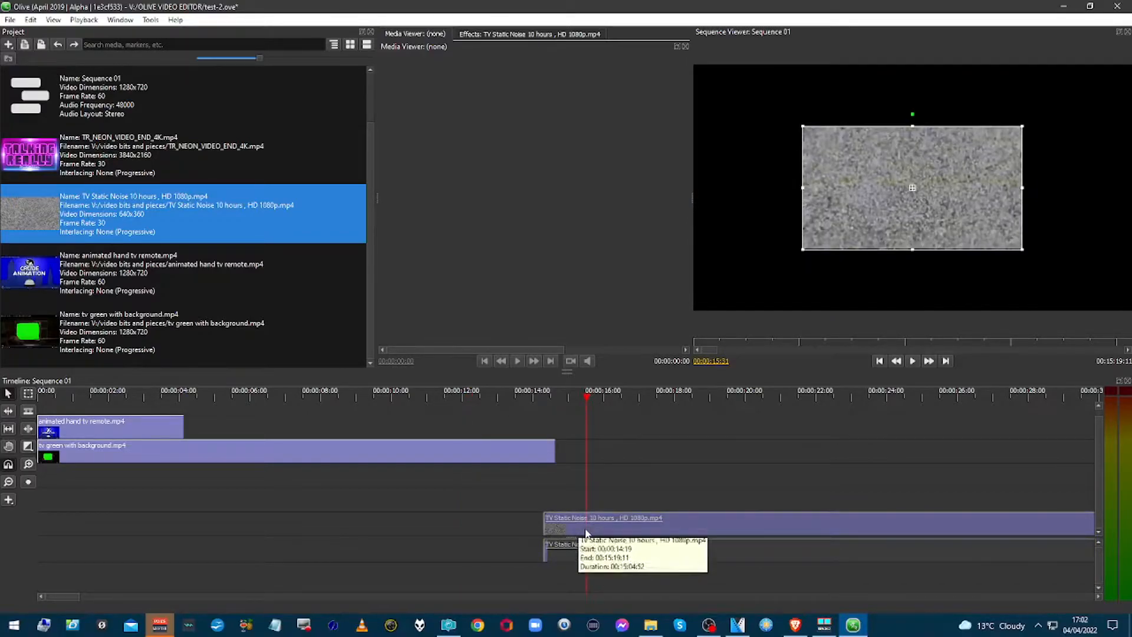
key(ctrl+k)
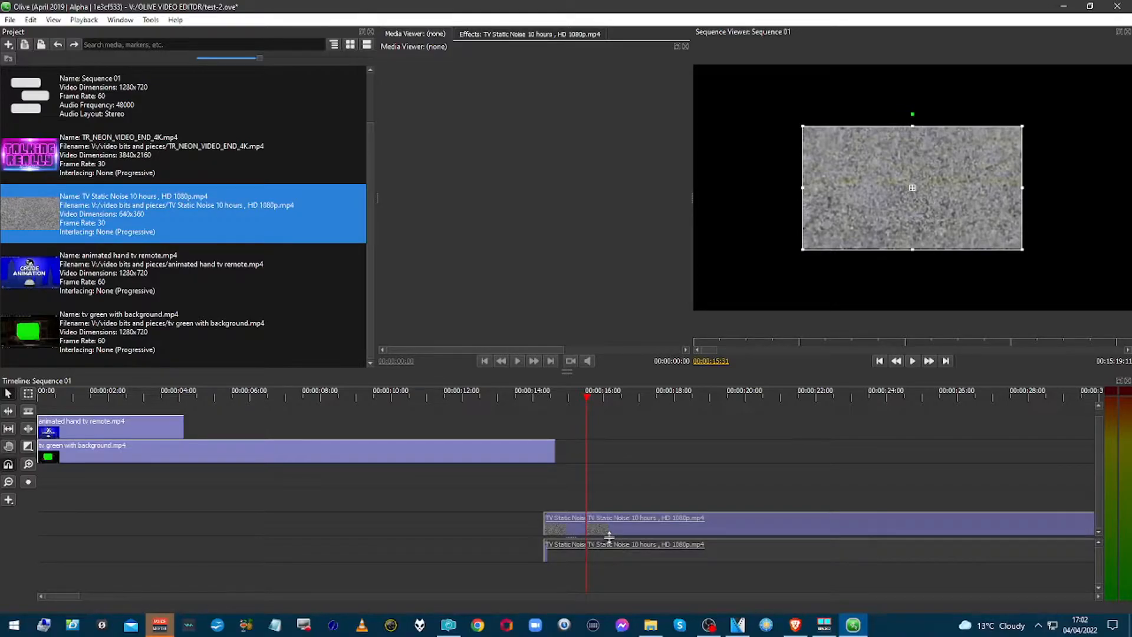
key(space)
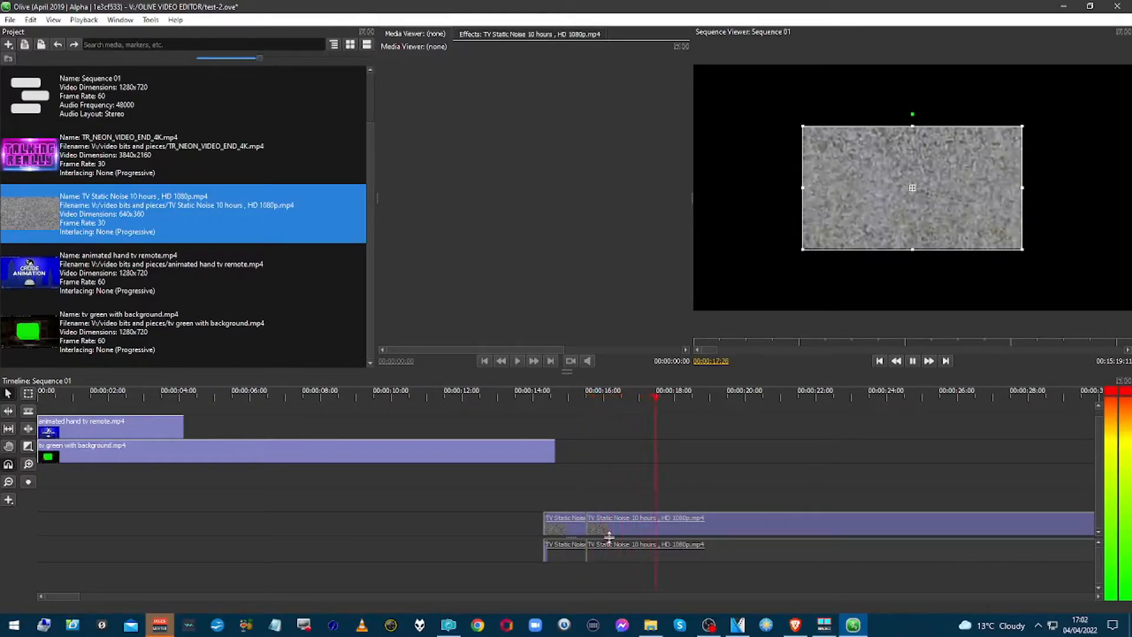
key(space)
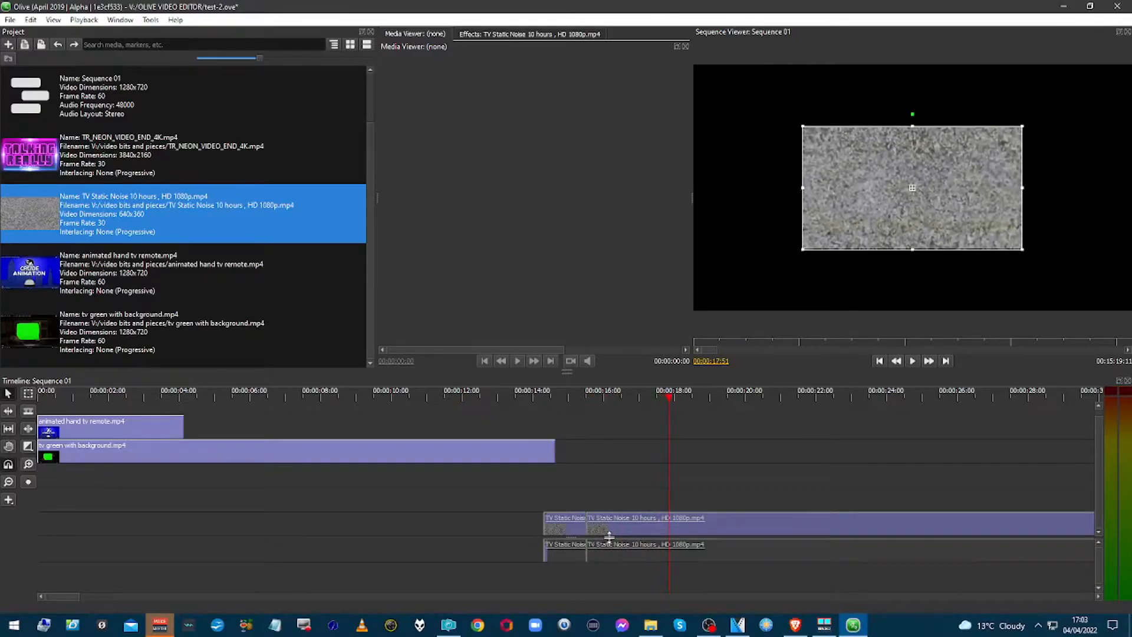
key(ctrl+k)
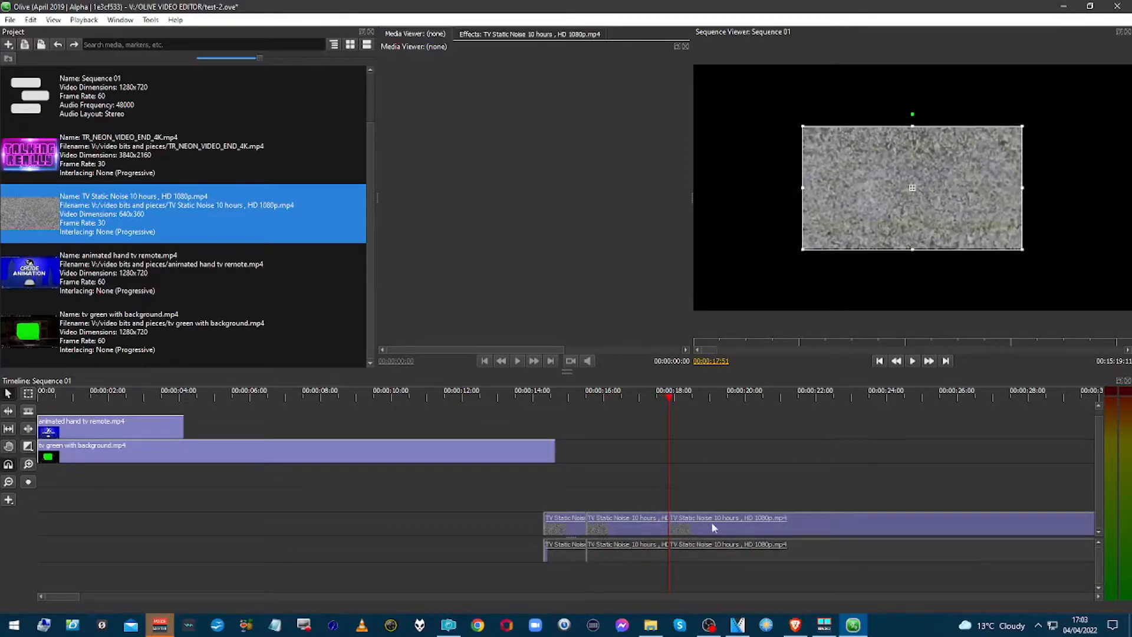
Step: Delete the last and first pieces of the static noise clip with their audio, keeping only the middle piece
click(737, 532)
click(725, 473)
click(733, 534)
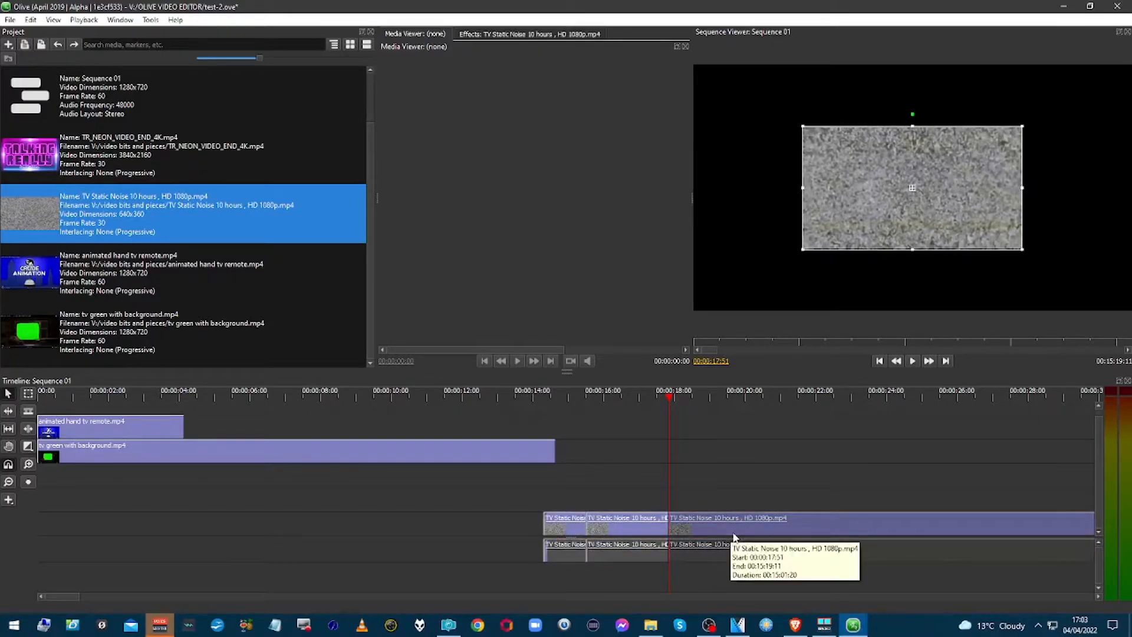
key(Delete)
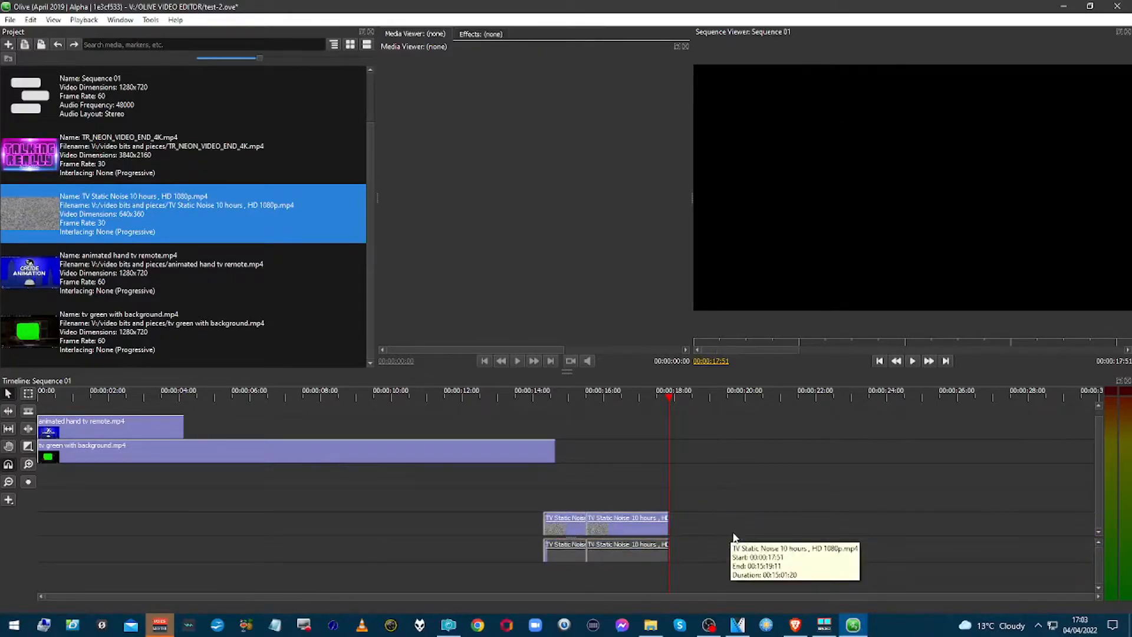
click(562, 523)
key(Delete)
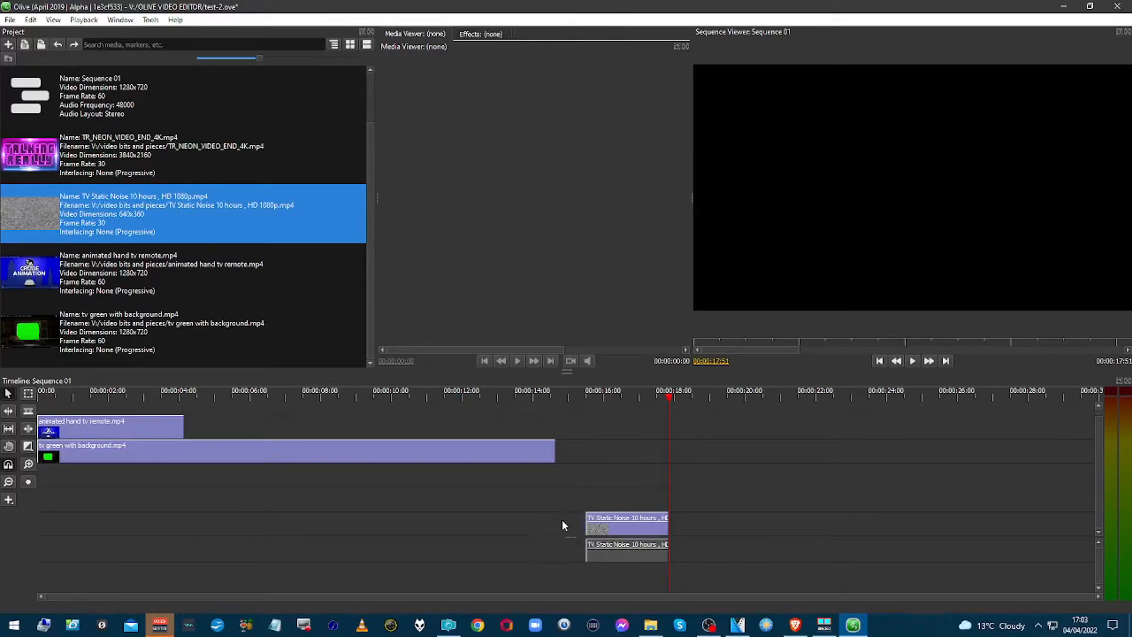
Step: Set the static noise clip's volume to -12.0 dB and play back the clip and the sequence start
click(595, 555)
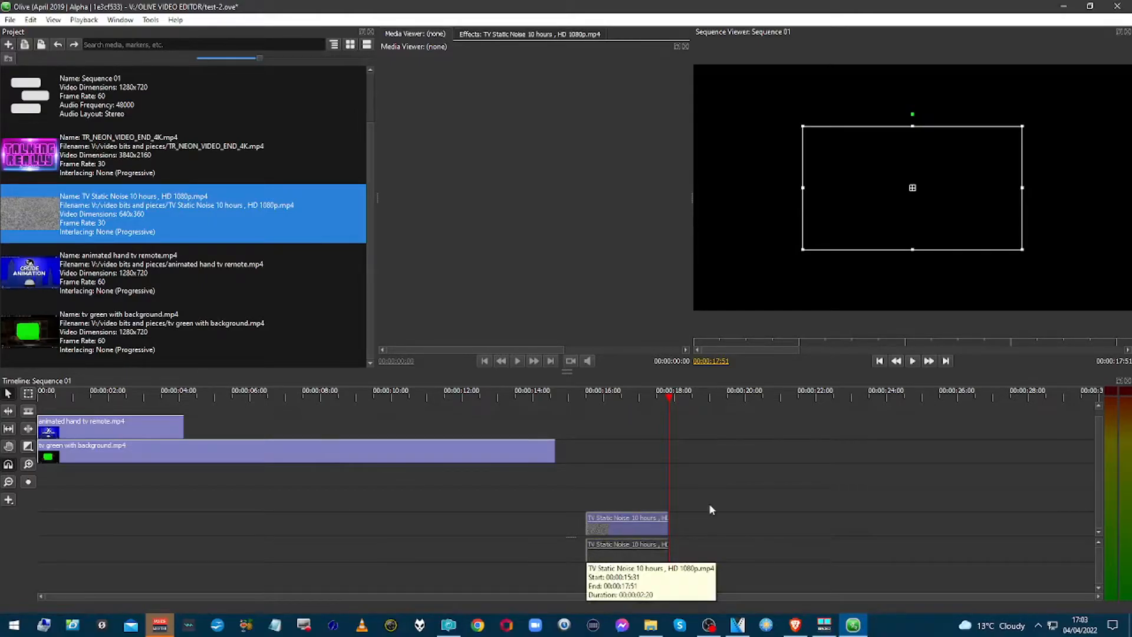
click(543, 36)
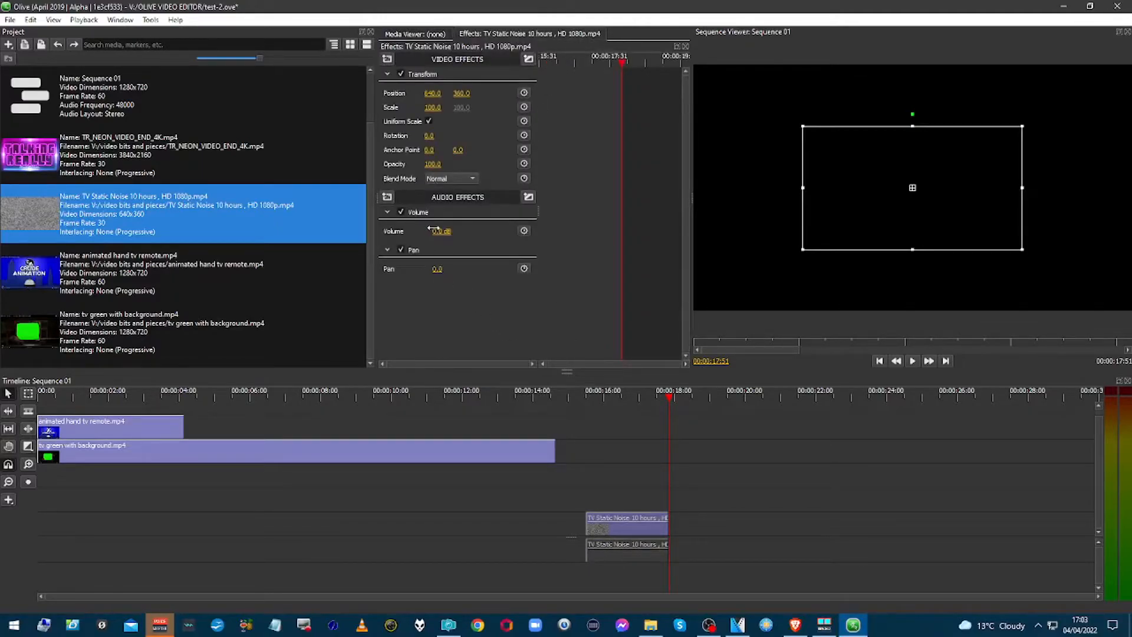
drag(440, 231, 430, 231)
click(583, 395)
key(space)
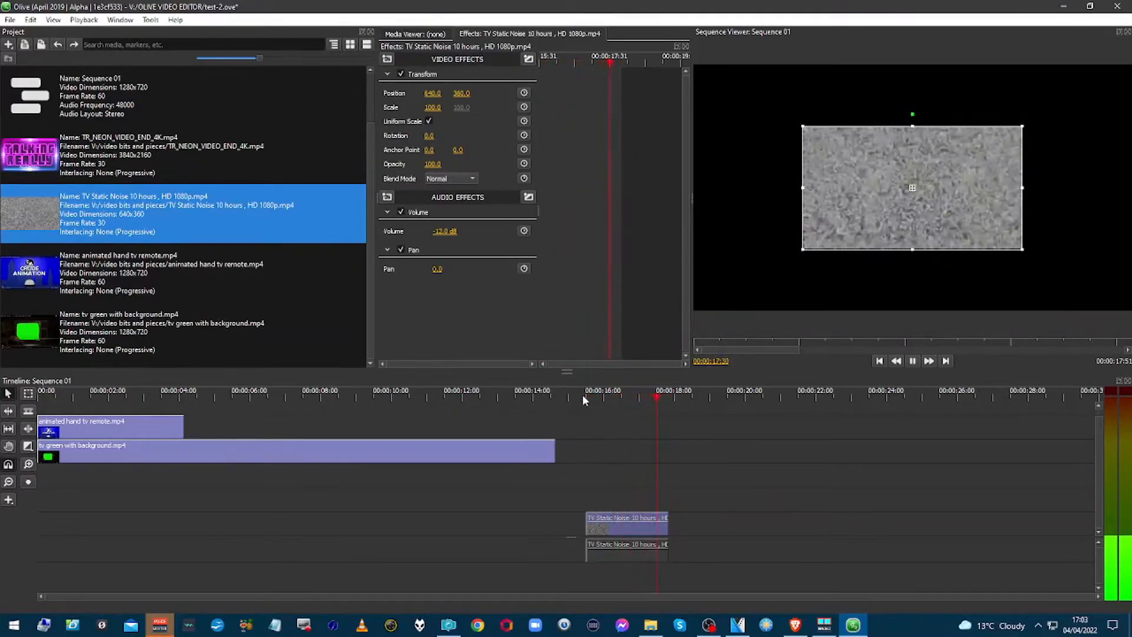
key(Home)
key(space)
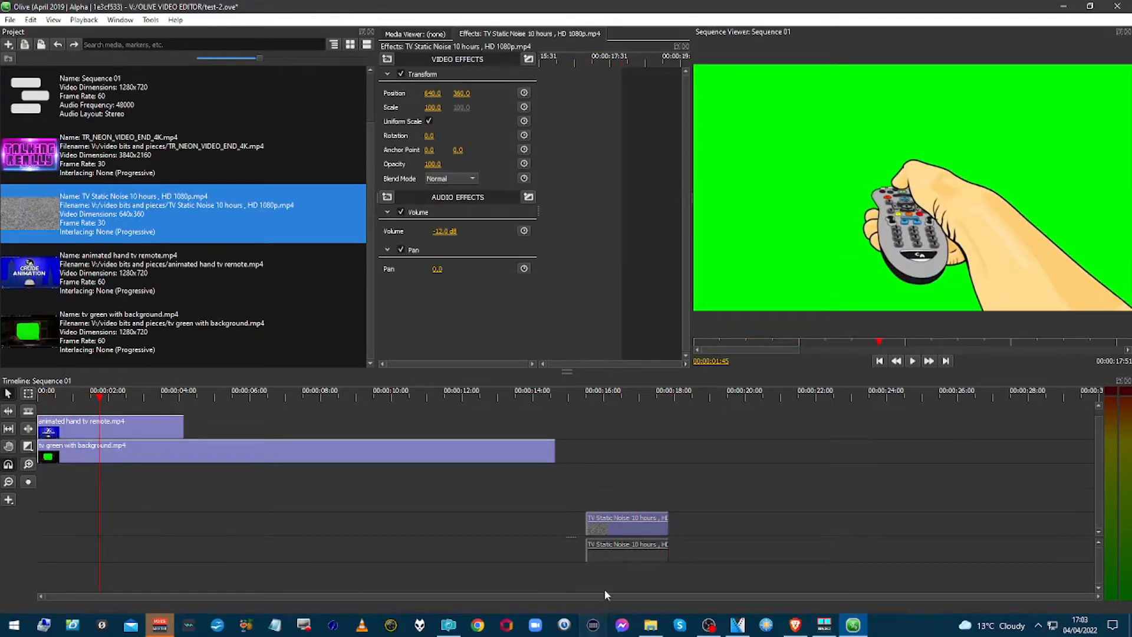
Step: Move the static noise clip with its audio to the start of the timeline and raise its video one track
drag(613, 531, 67, 529)
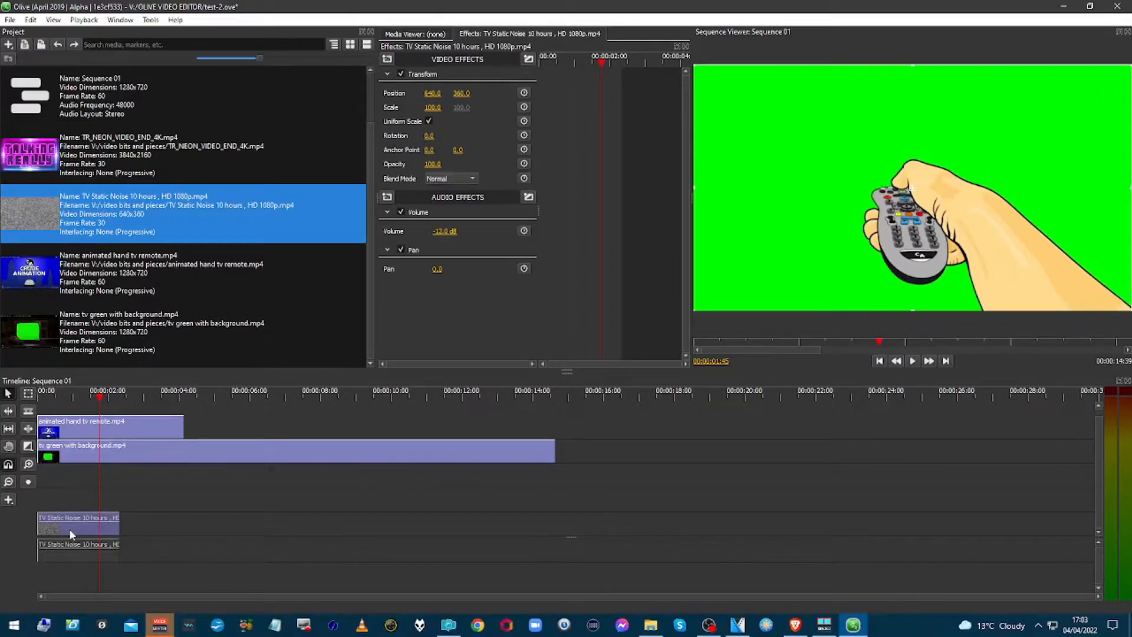
click(69, 531)
drag(69, 528, 62, 501)
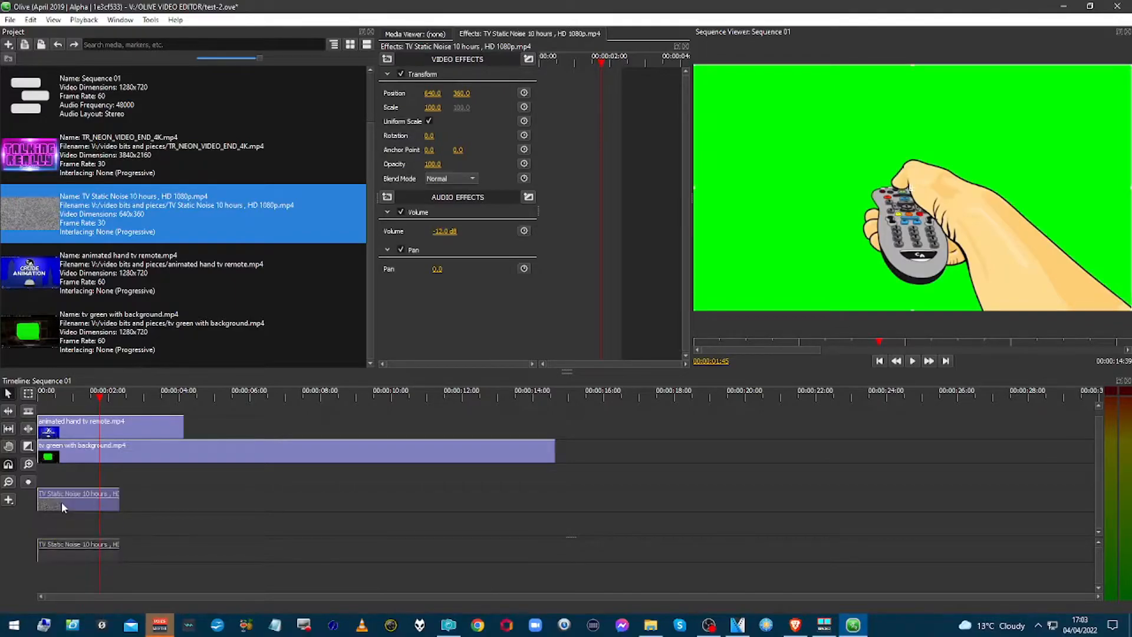
click(108, 480)
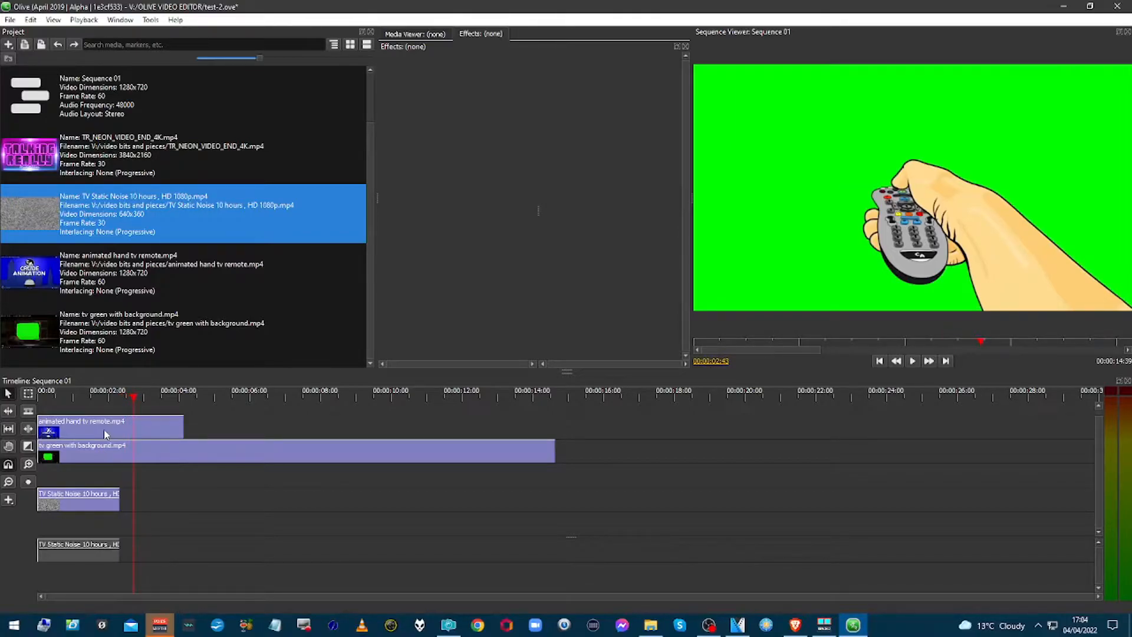
Step: Step frame by frame through the hand animation to 00:00:02:14 and split the static noise clip and its audio there
key(Right)
key(Right)
key(Right)
key(Right)
key(Right)
key(Right)
key(Right)
key(Right)
key(Right)
key(Right)
key(Right)
key(Right)
key(Right)
key(Right)
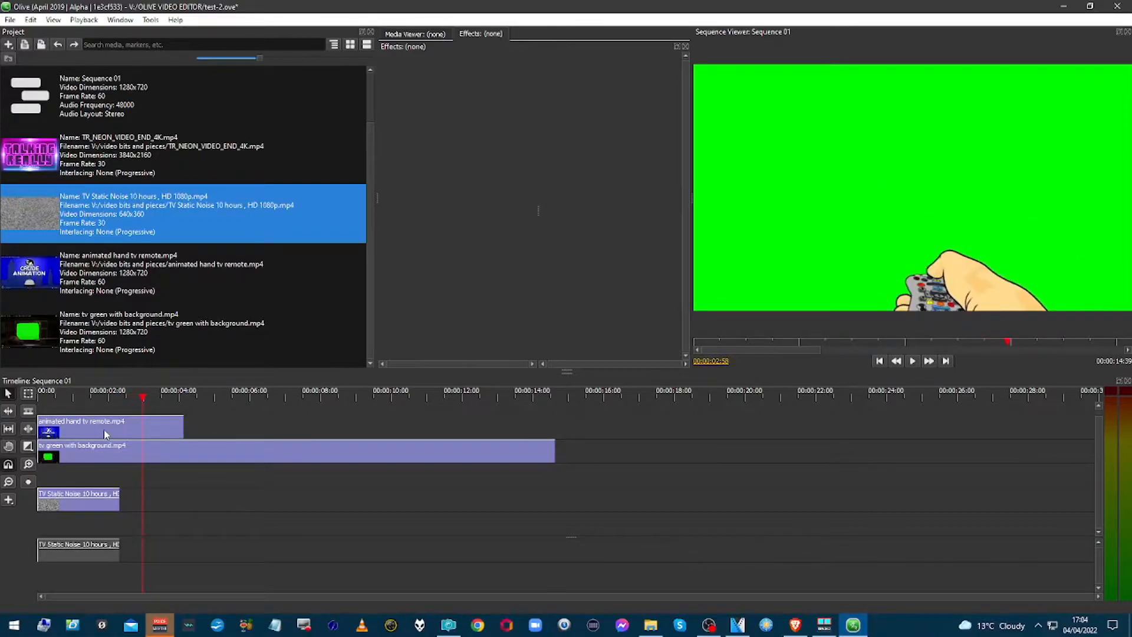
key(Left)
key(Left)
key(Left)
key(Left)
key(Left)
key(Left)
key(Left)
key(Left)
key(Left)
key(Left)
key(Left)
key(Left)
key(Left)
key(Left)
key(Left)
key(Left)
key(Left)
key(Left)
key(Left)
key(Left)
key(Left)
key(Left)
key(Left)
key(Left)
key(Left)
key(Left)
key(Left)
key(Left)
key(Left)
key(Left)
key(Left)
key(Left)
key(Left)
key(Left)
key(Left)
key(Left)
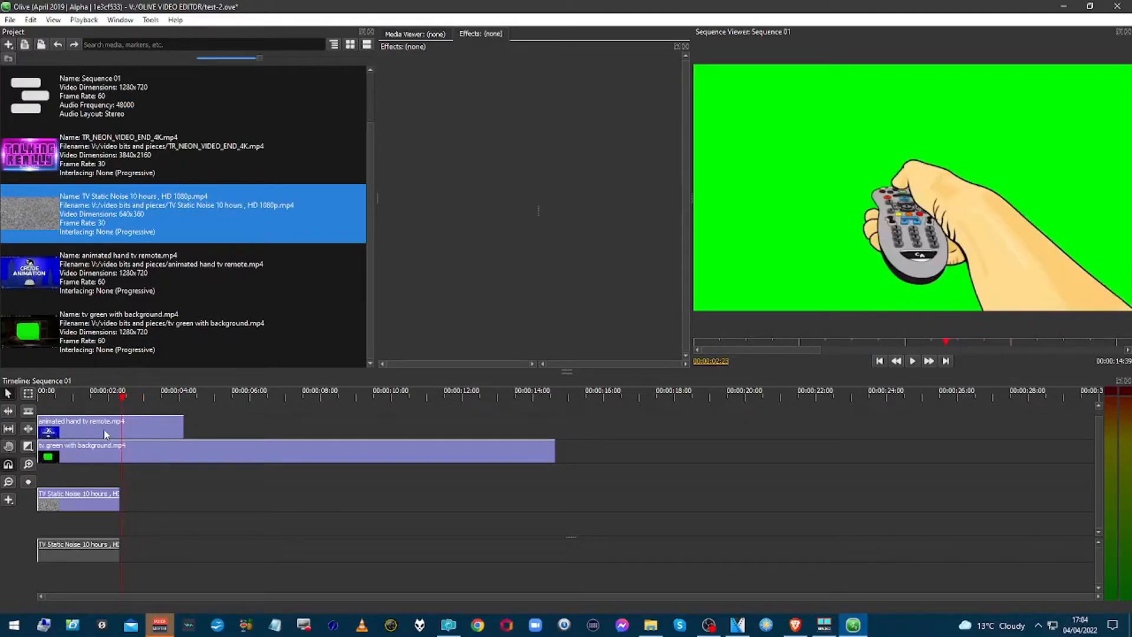
key(Left)
key(Left)
key(Left)
key(Left)
key(Left)
key(Left)
key(Left)
key(Left)
key(Left)
key(Left)
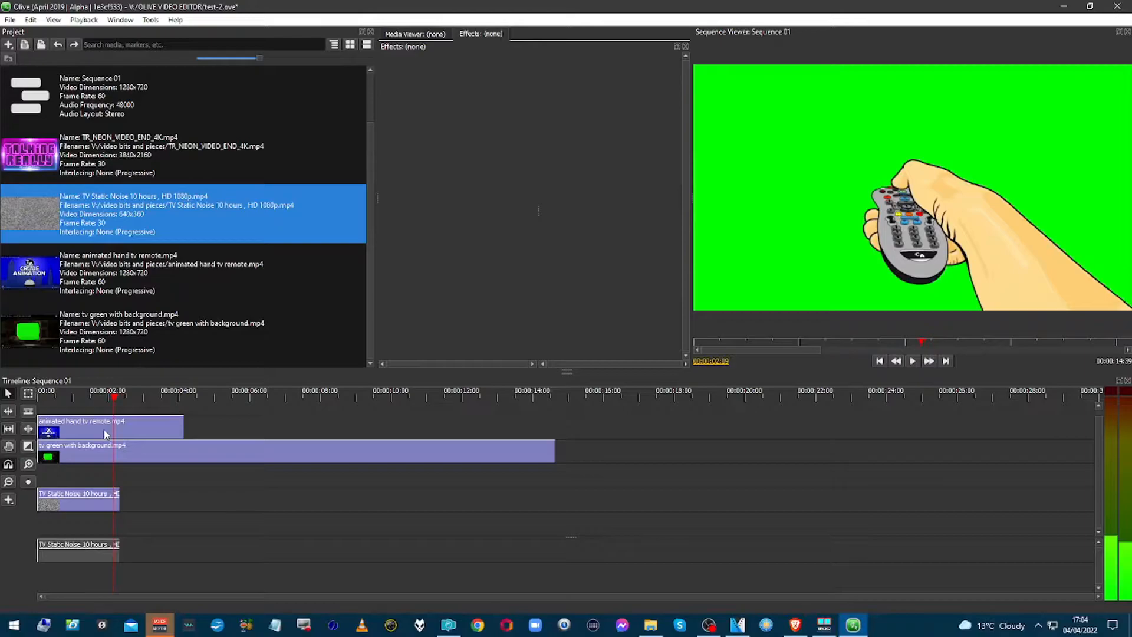
key(Right)
key(Right)
key(Right)
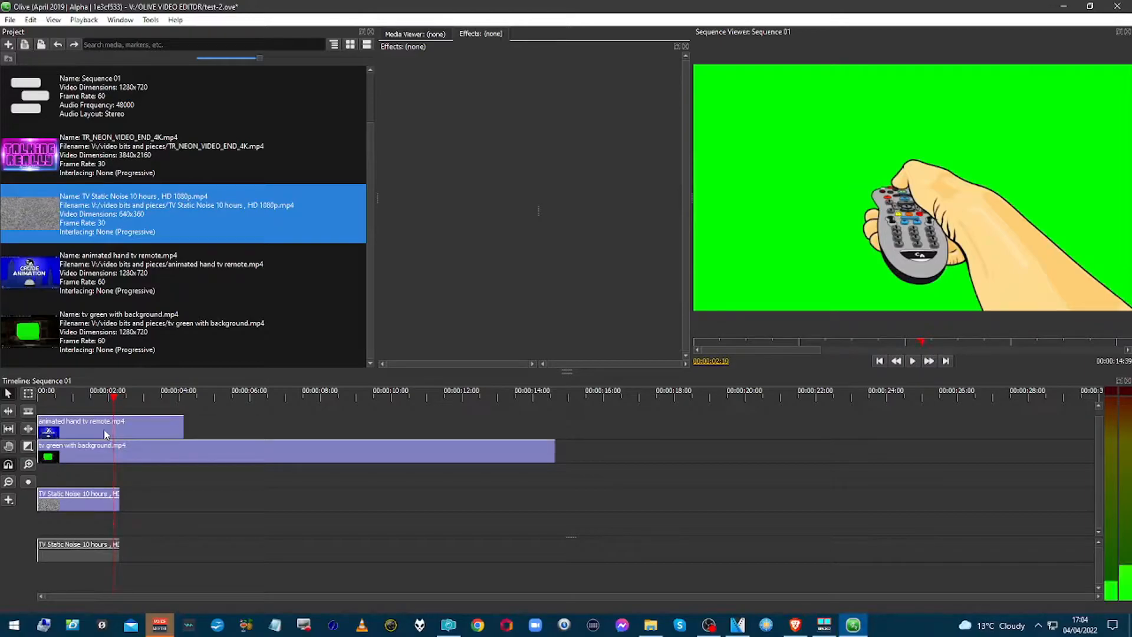
key(Right)
key(Right)
key(Right)
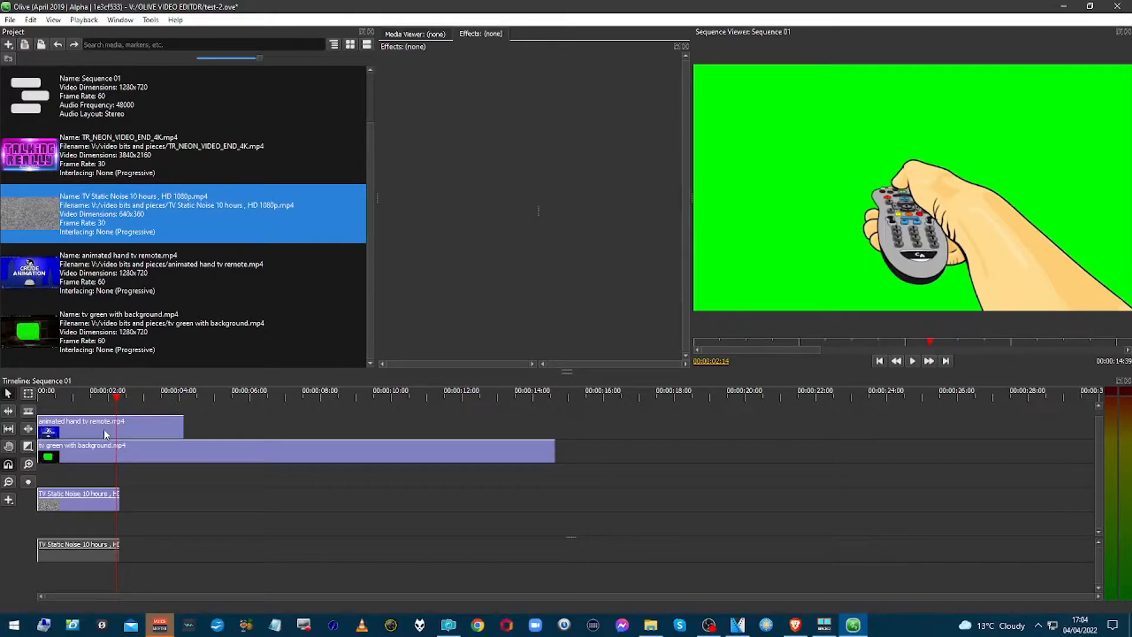
click(115, 500)
key(ctrl+k)
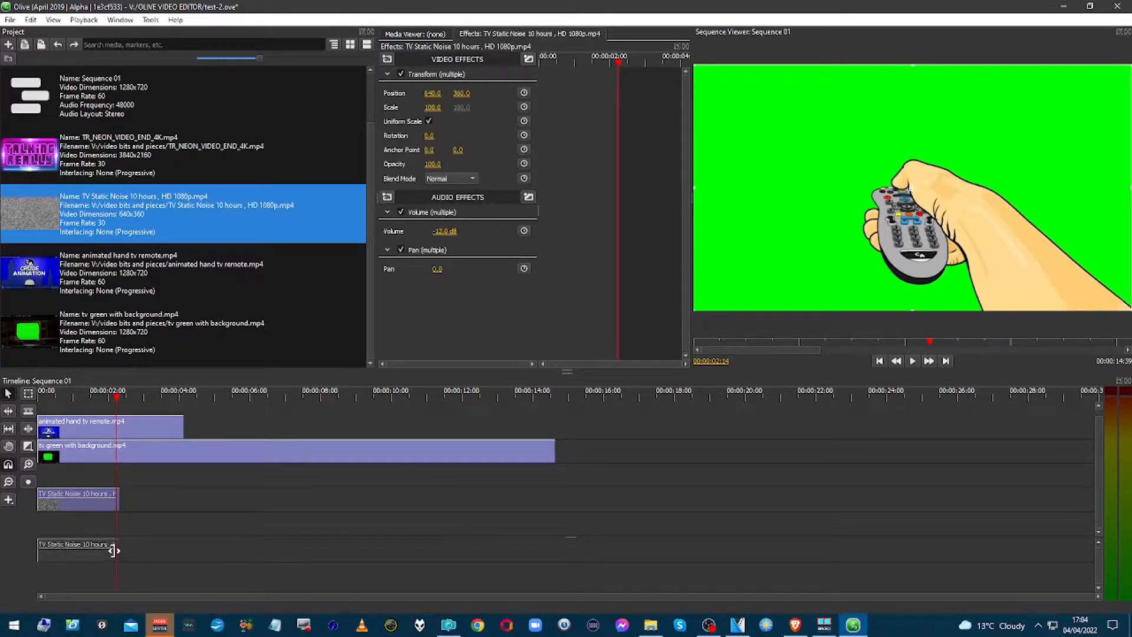
Step: Delete the short leftover piece of static noise and its audio after 00:00:02:14
click(129, 530)
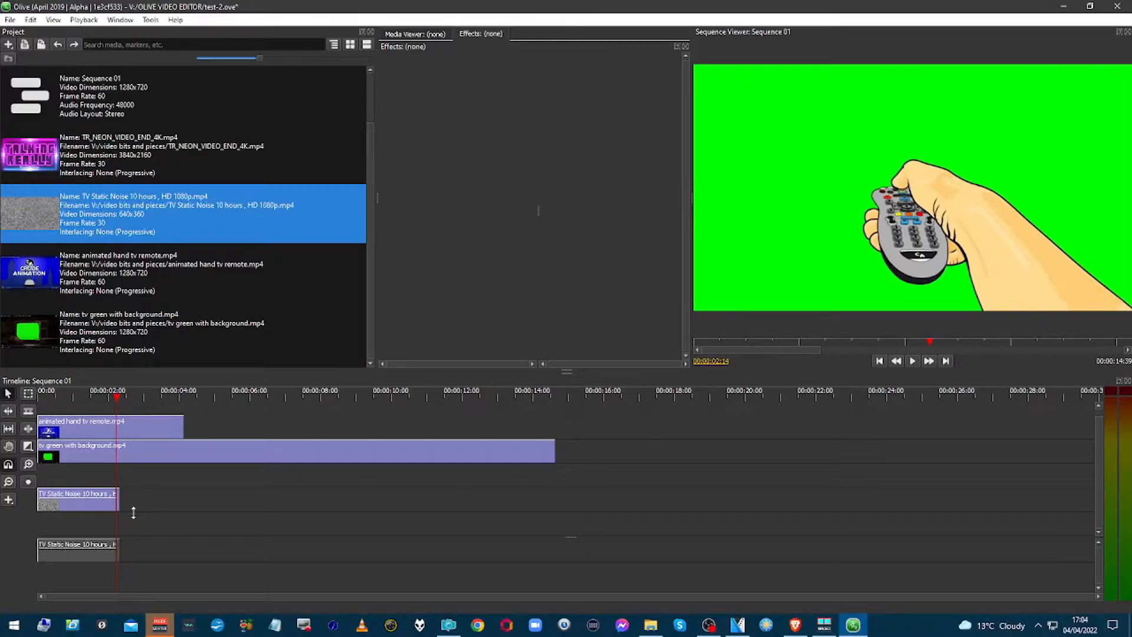
scroll(133, 519, up, 3)
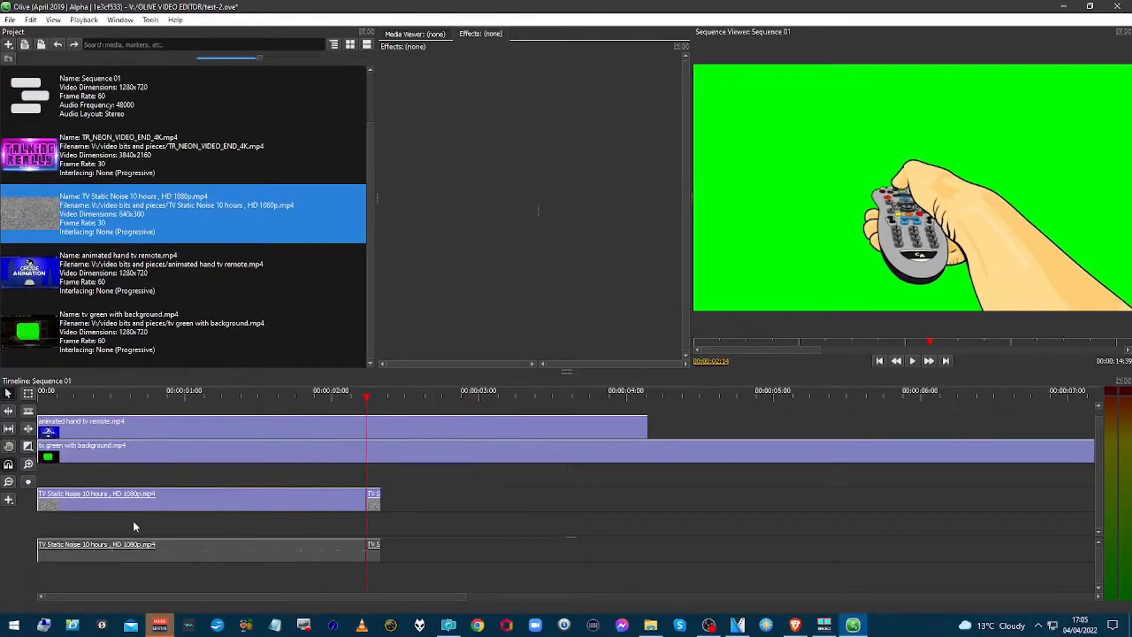
scroll(133, 520, up, 2)
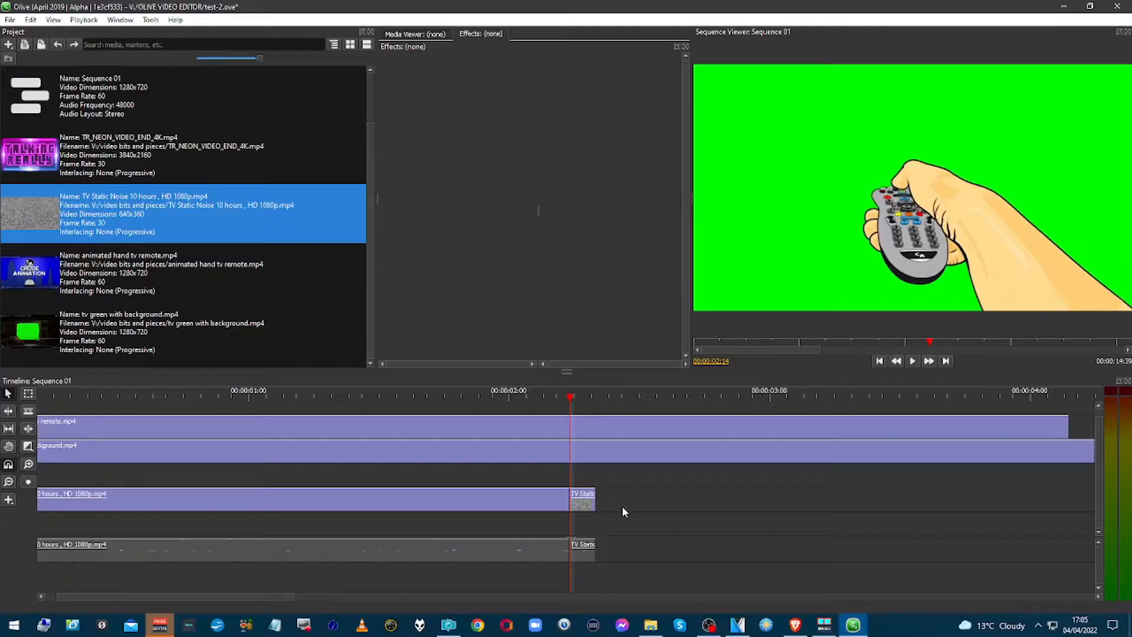
click(586, 504)
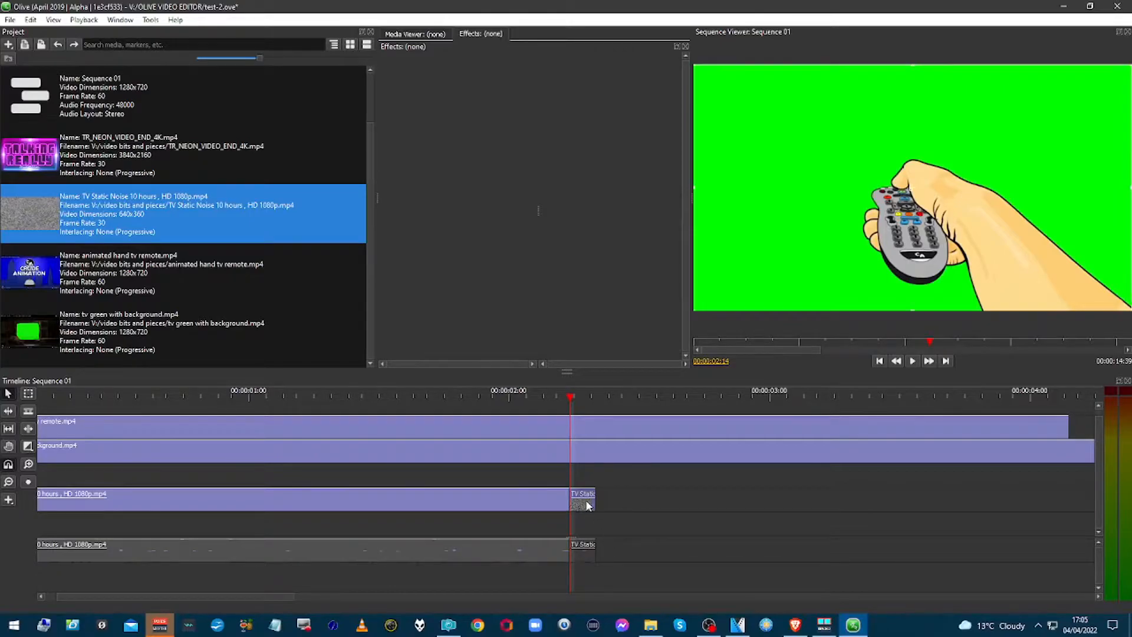
key(Delete)
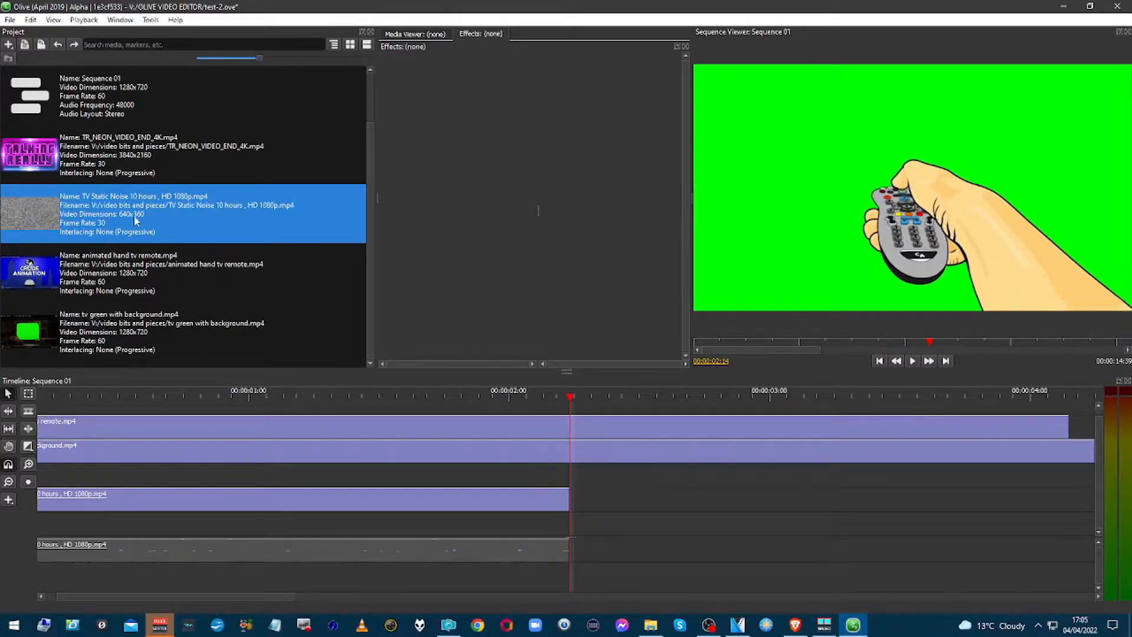
Step: Add TR_NEON_VIDEO_END_4K.mp4 at 00:00:02:14 on the track directly below the TV clip and raise its audio to the first audio track
click(111, 160)
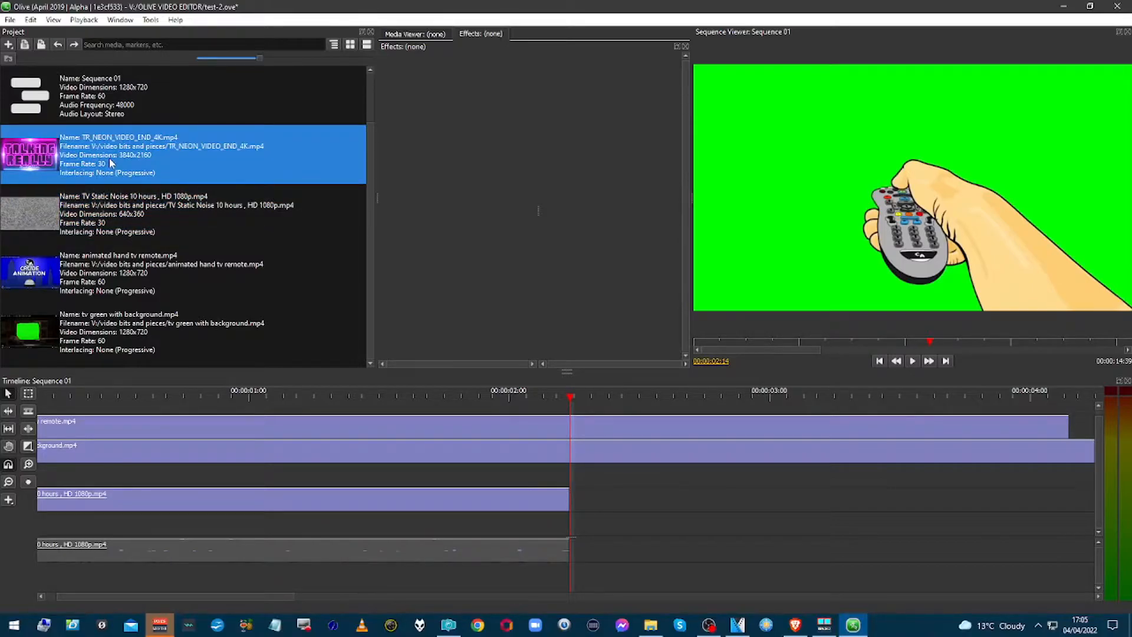
drag(108, 157, 598, 475)
click(661, 485)
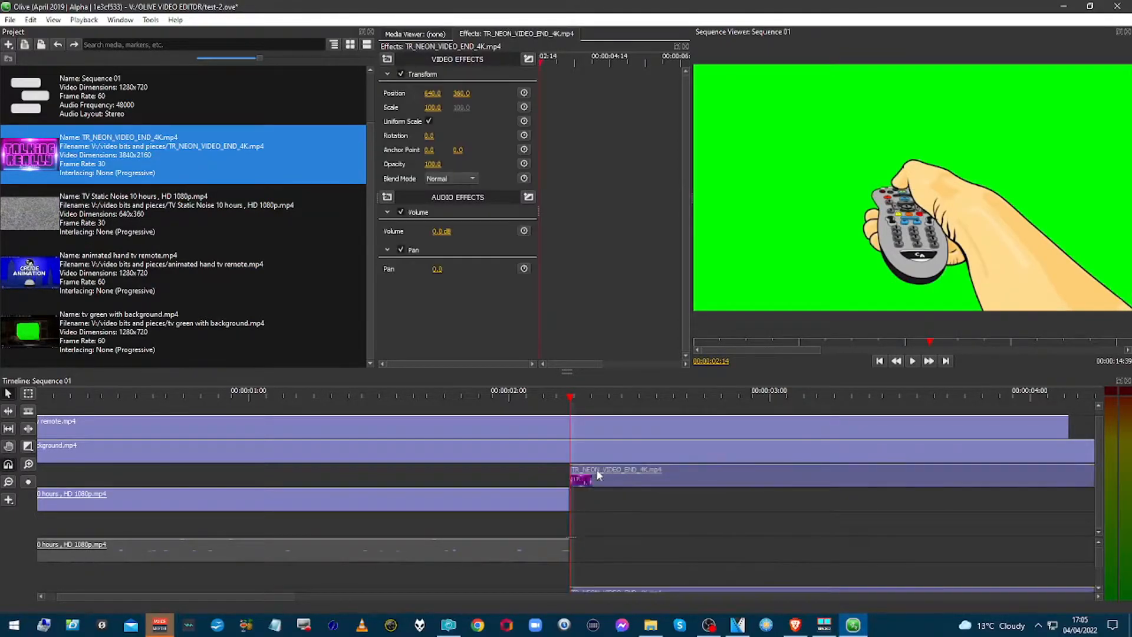
click(610, 597)
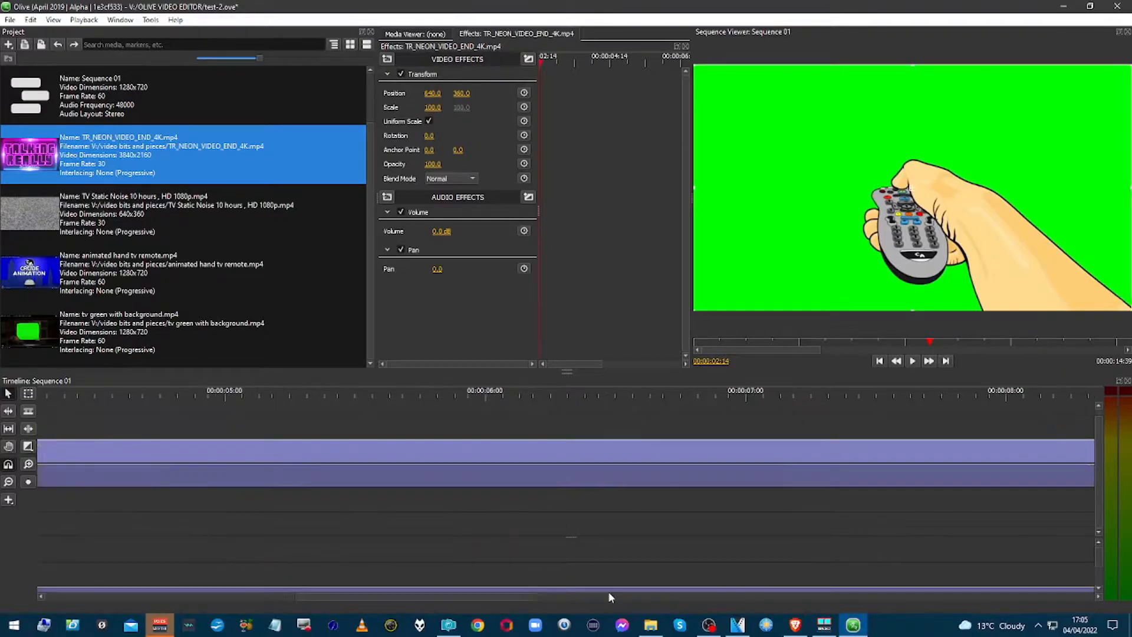
drag(609, 591, 612, 552)
scroll(611, 553, right, 3)
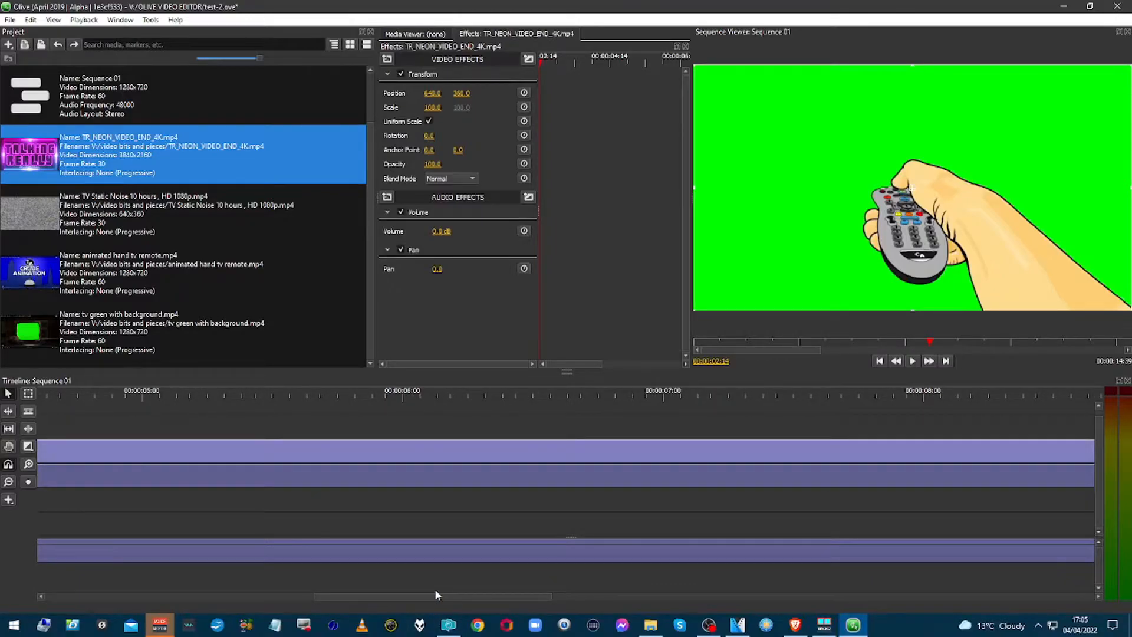
Step: Unlink the audio of the TR_NEON_VIDEO_END_4K.mp4 clip from its video on the timeline
scroll(445, 559, down, 3)
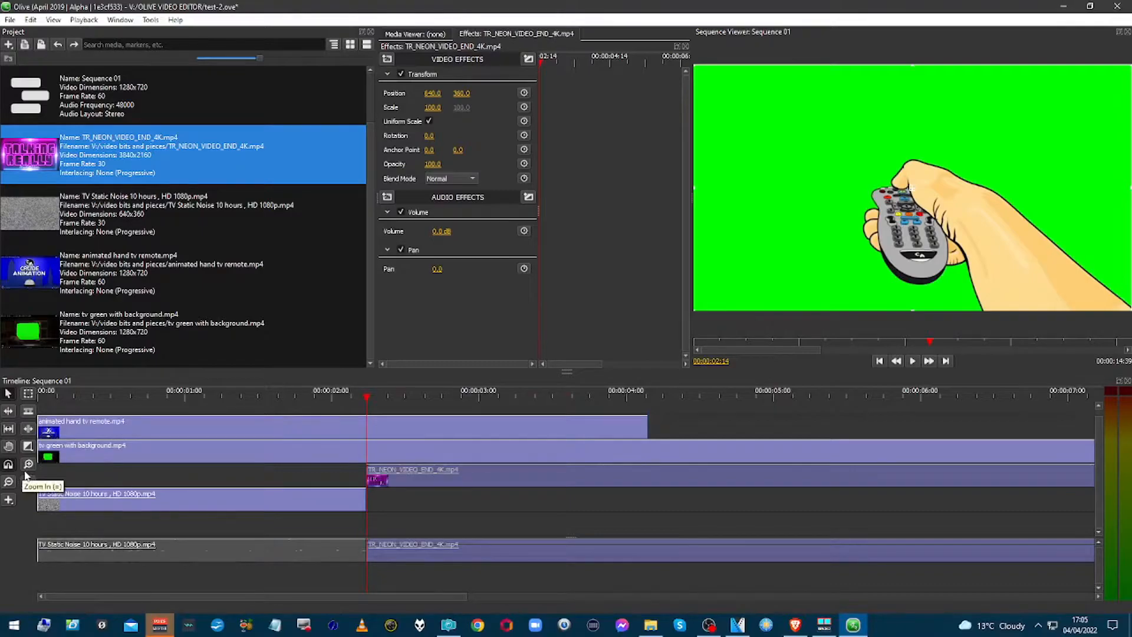
click(7, 483)
click(8, 482)
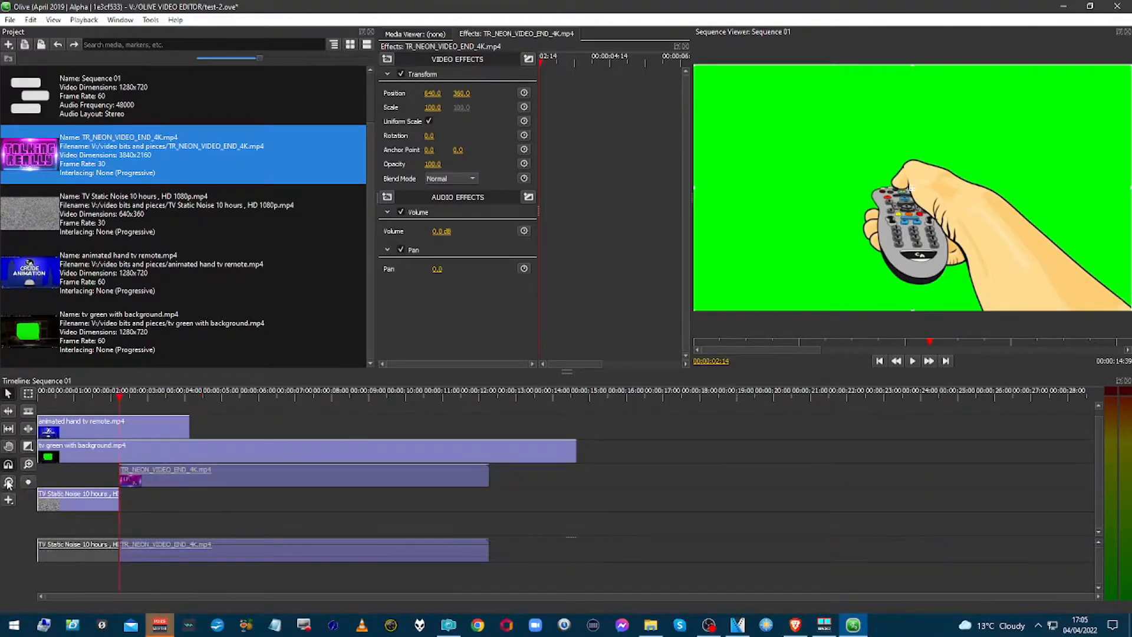
click(28, 465)
click(27, 465)
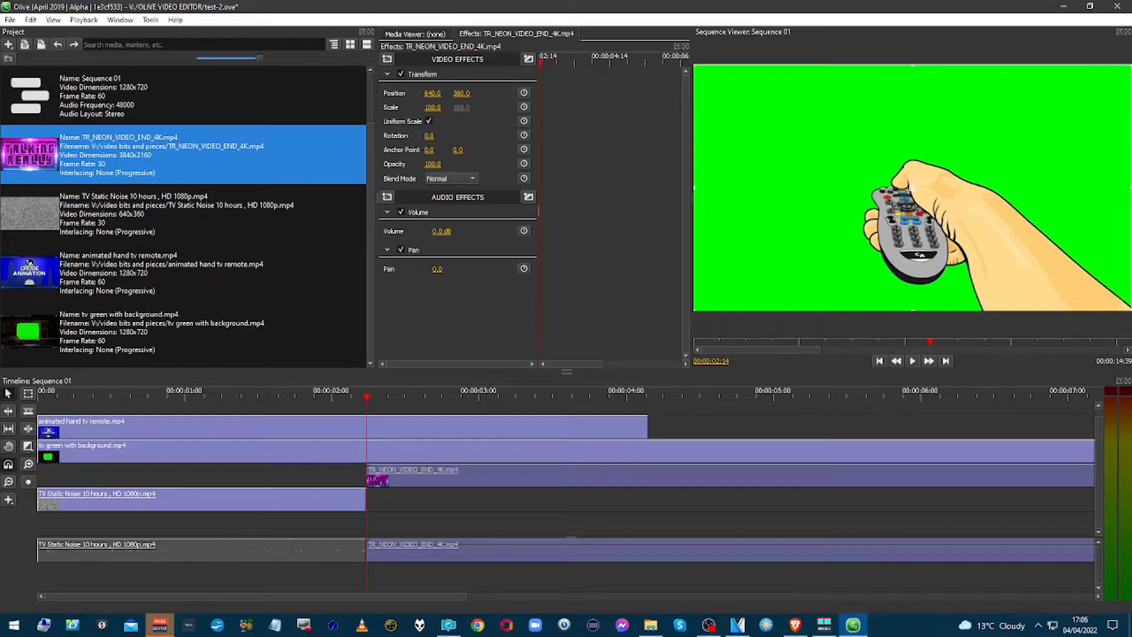
click(416, 518)
click(405, 547)
right_click(404, 547)
click(436, 485)
click(416, 519)
Step: Delete the neon clip's separated audio from the audio track, keeping its video
click(414, 545)
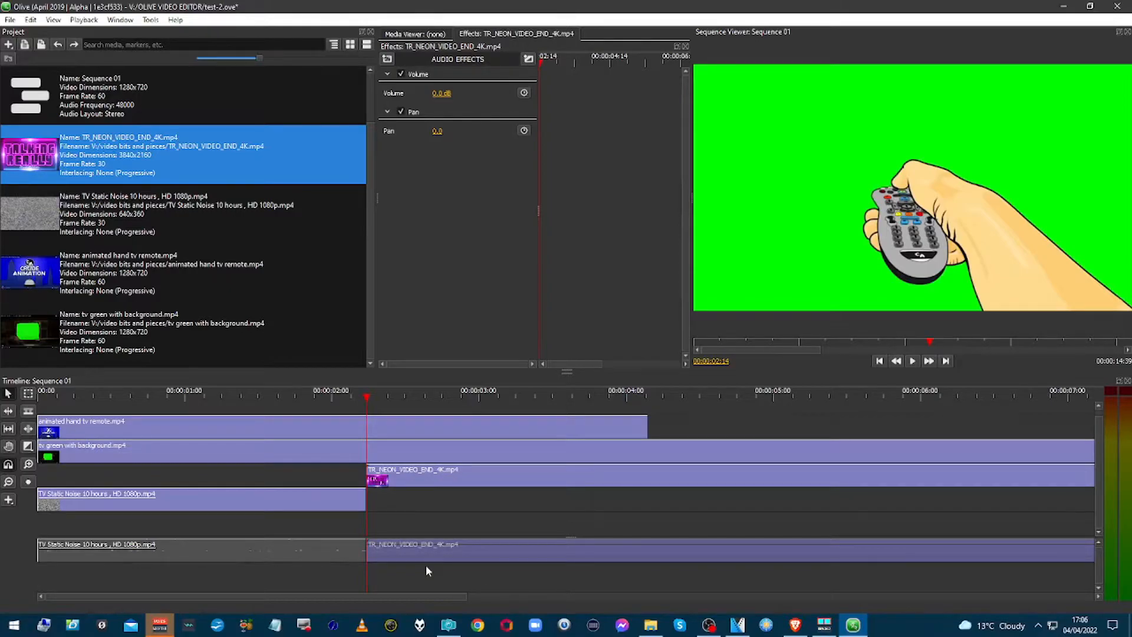
mouse_move(425, 560)
mouse_move(390, 551)
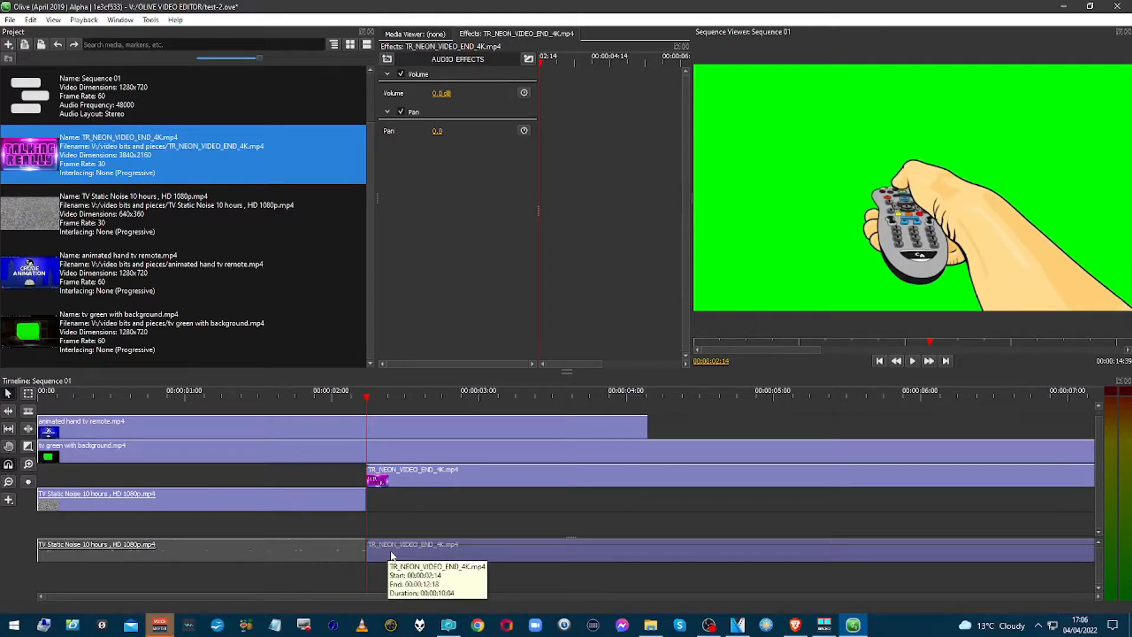
key(Delete)
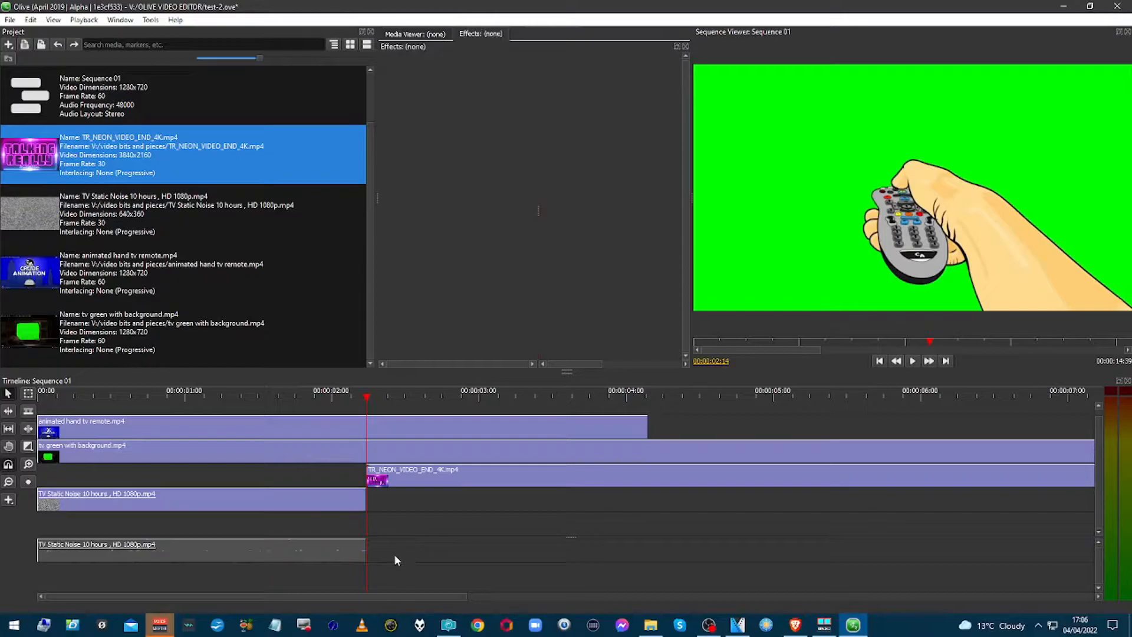
Step: Split the tv green with background.mp4 clip at 00:00:12:18, where the neon title clip ends
scroll(385, 554, right, 5)
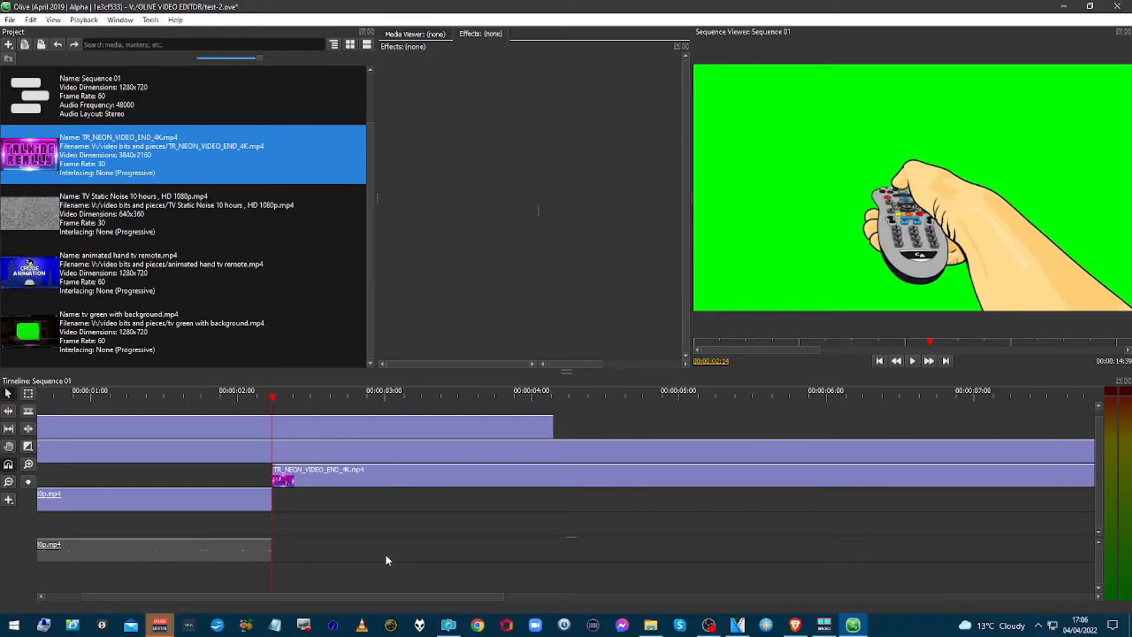
scroll(386, 559, right, 3)
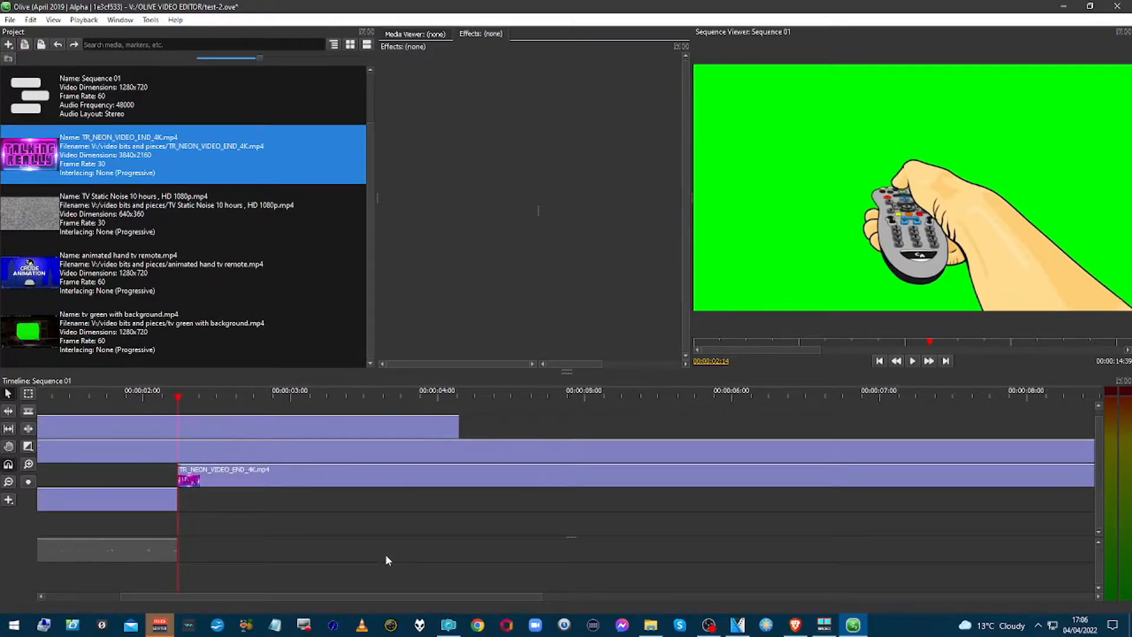
click(8, 482)
click(8, 482)
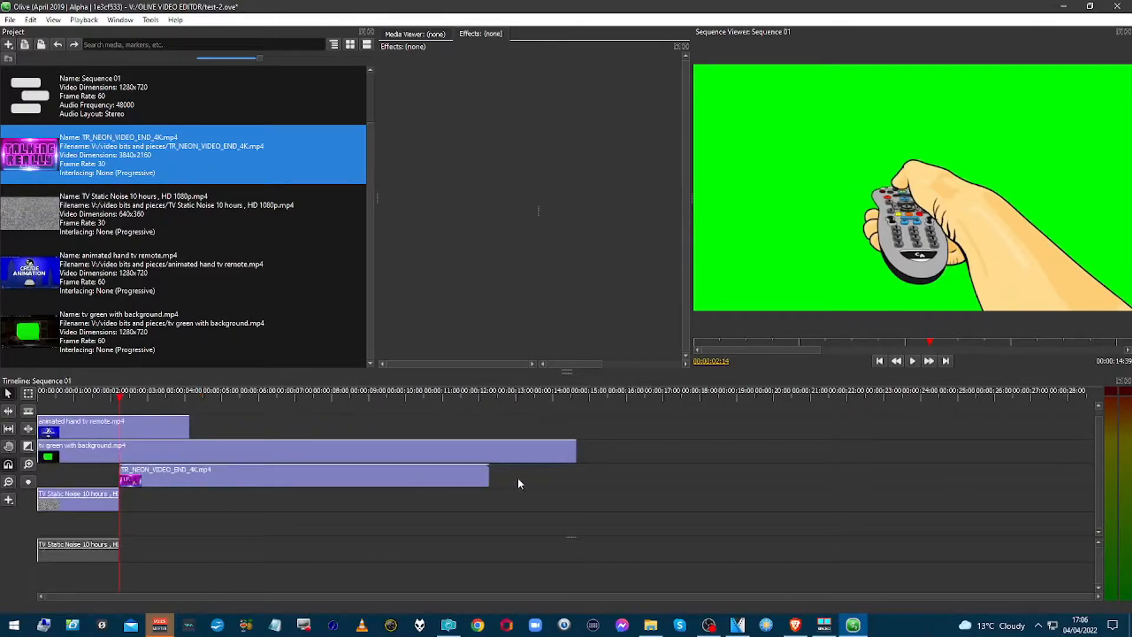
click(489, 452)
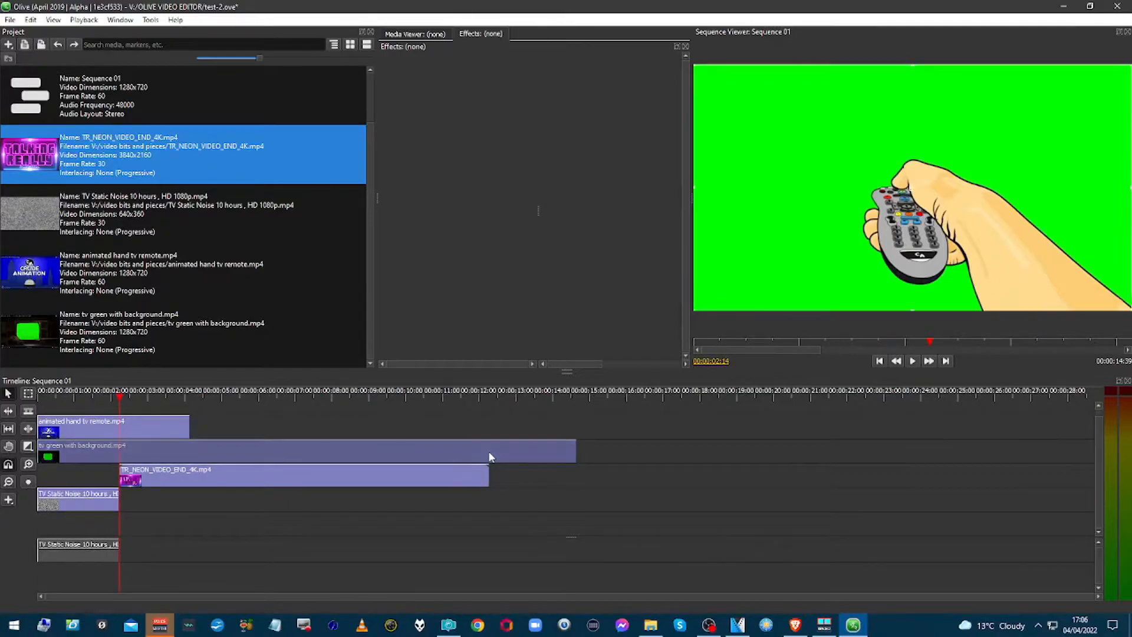
click(487, 398)
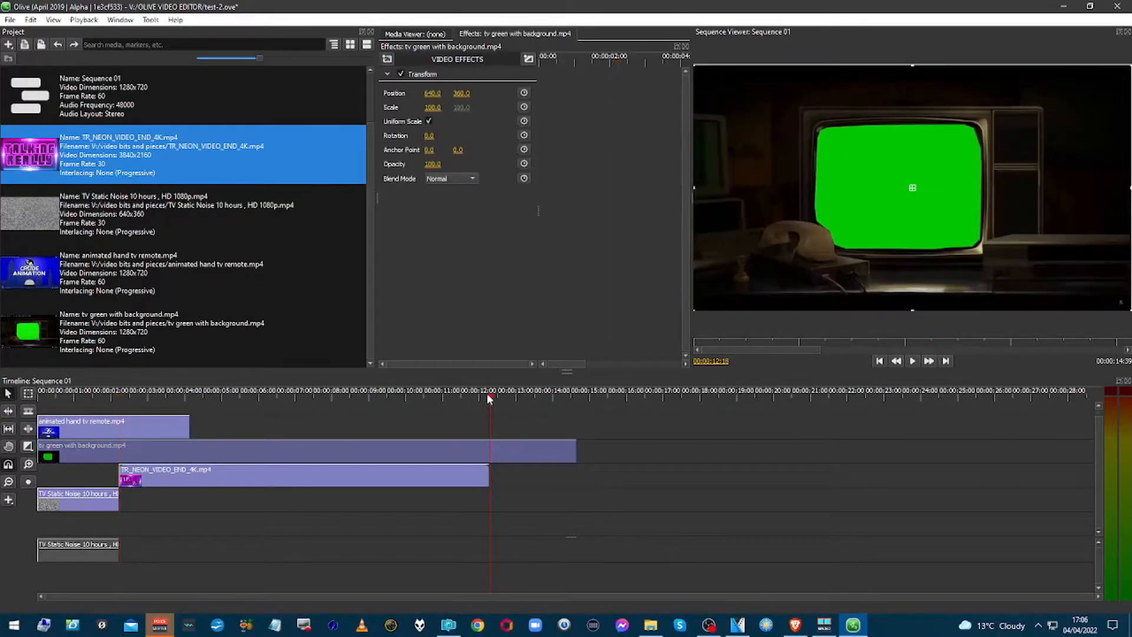
click(415, 485)
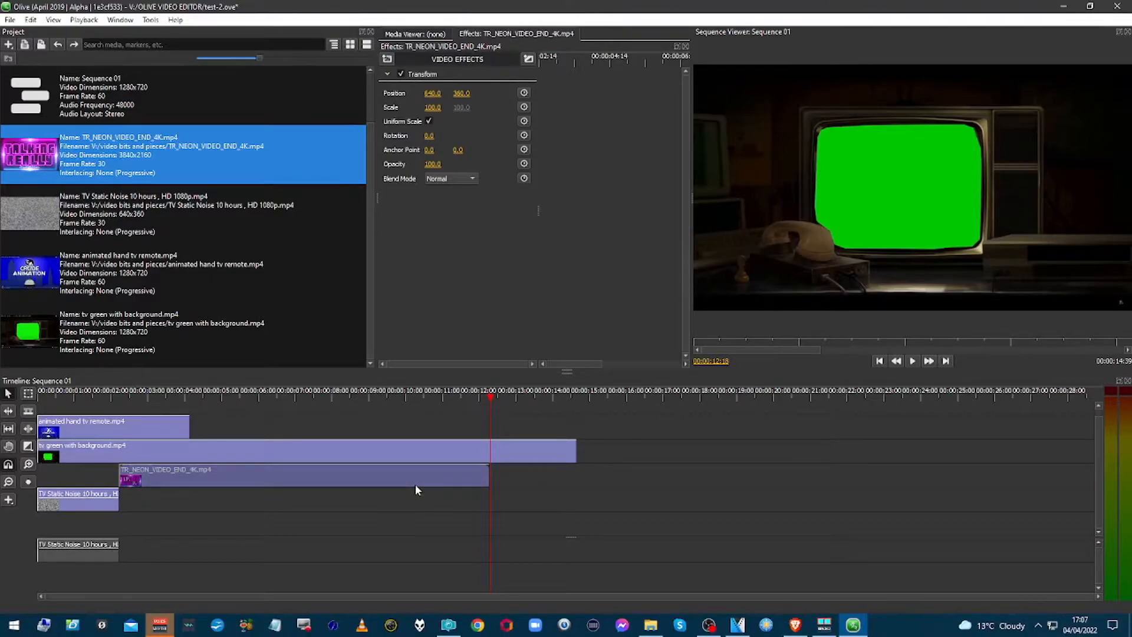
click(493, 451)
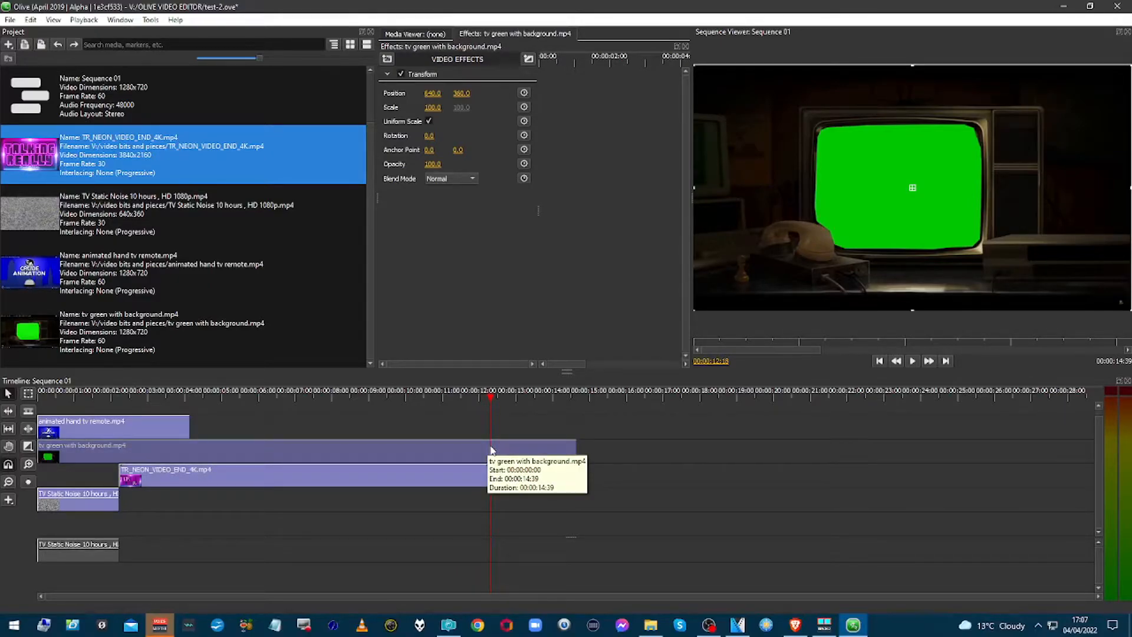
key(ctrl+k)
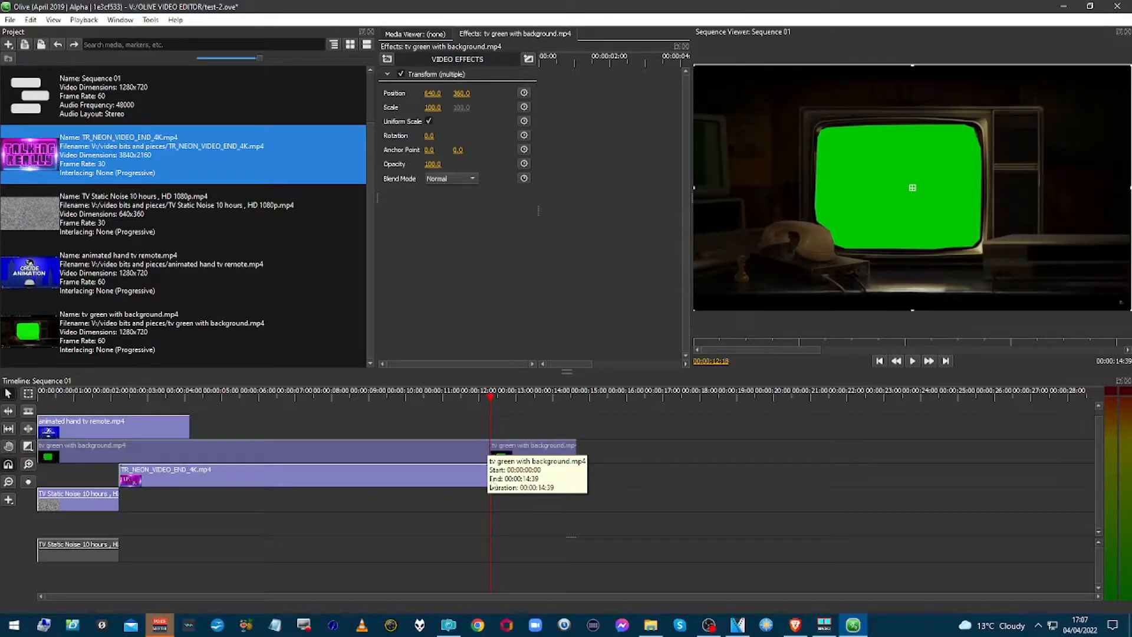
Step: Delete the leftover piece of the green screen TV clip after 00:00:12:18
click(550, 469)
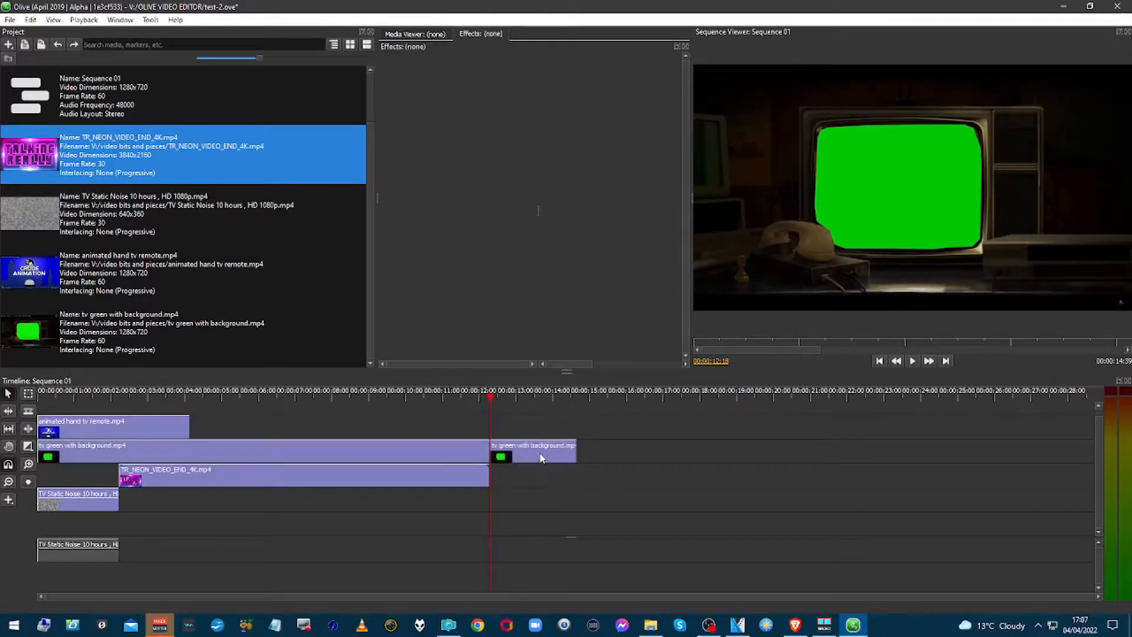
click(537, 449)
key(Delete)
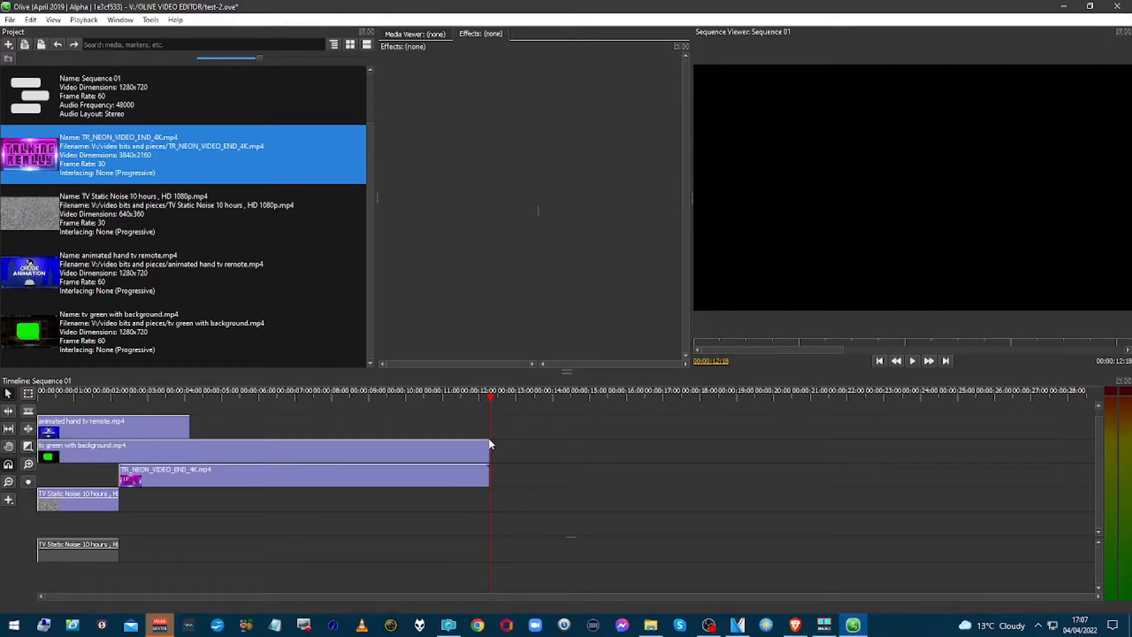
Step: Play the sequence from the start, then replay the hand animation from 00:00:01:04 past the start of the neon clip
click(40, 399)
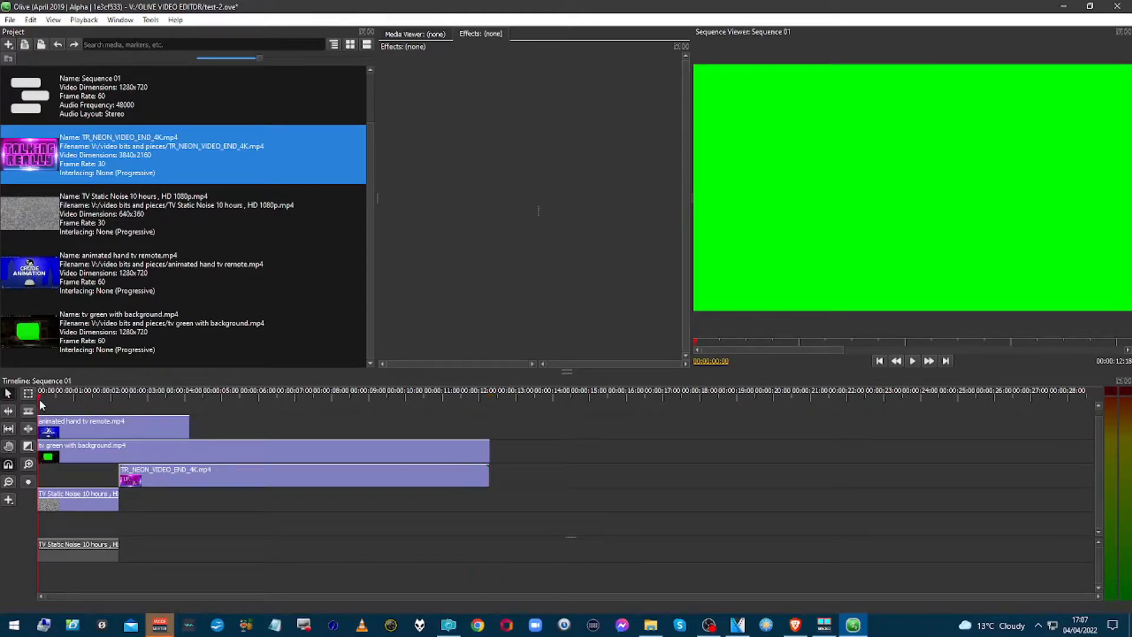
key(space)
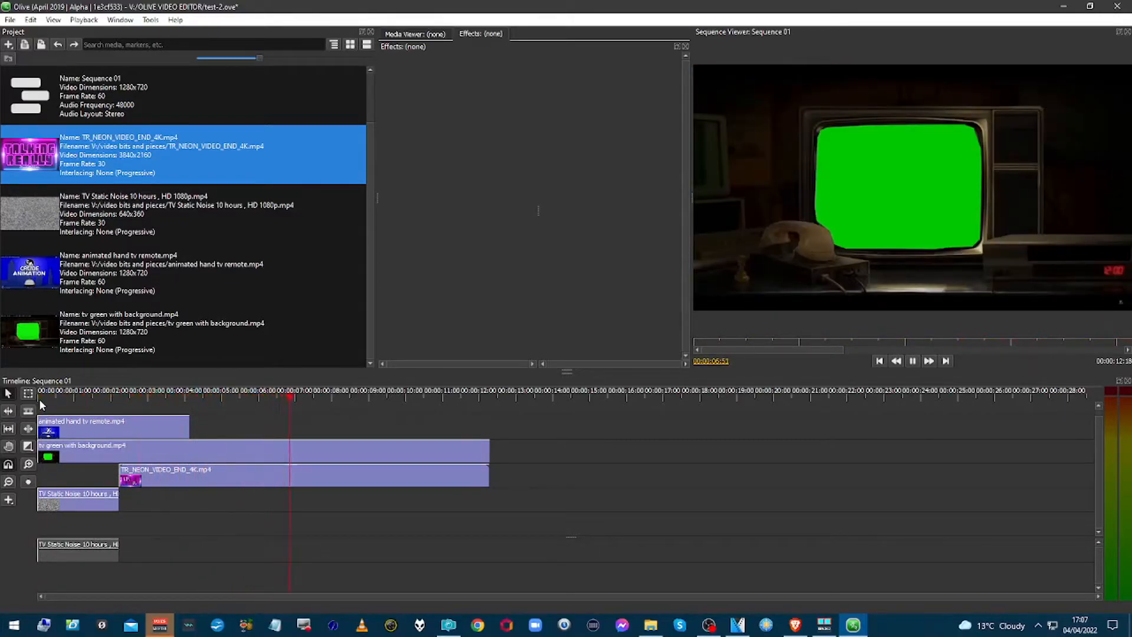
key(space)
click(76, 396)
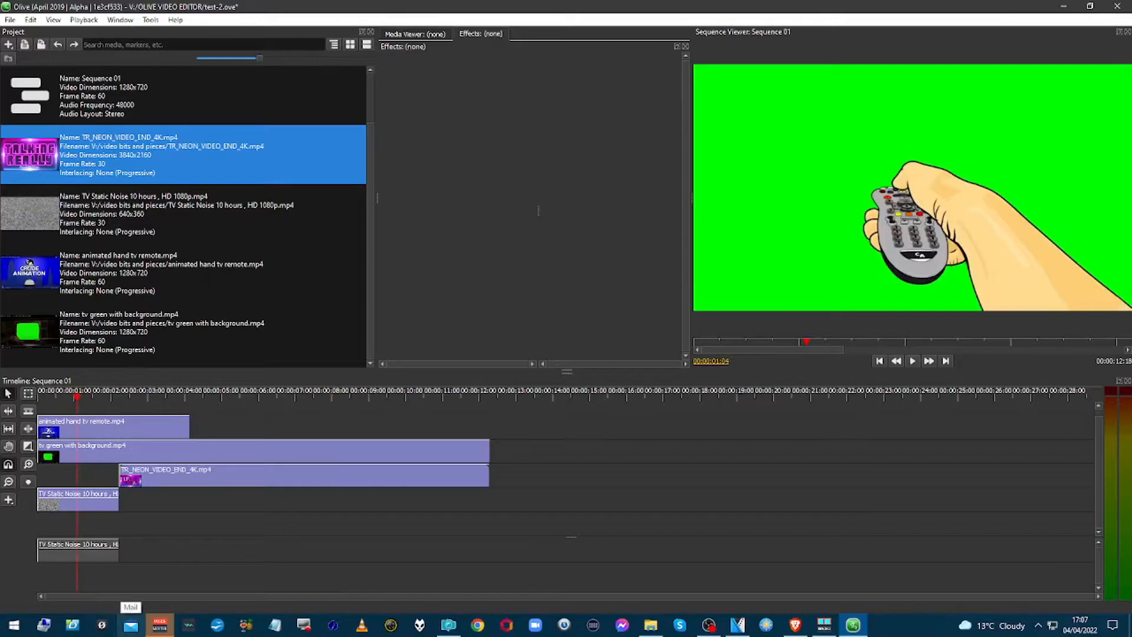
key(space)
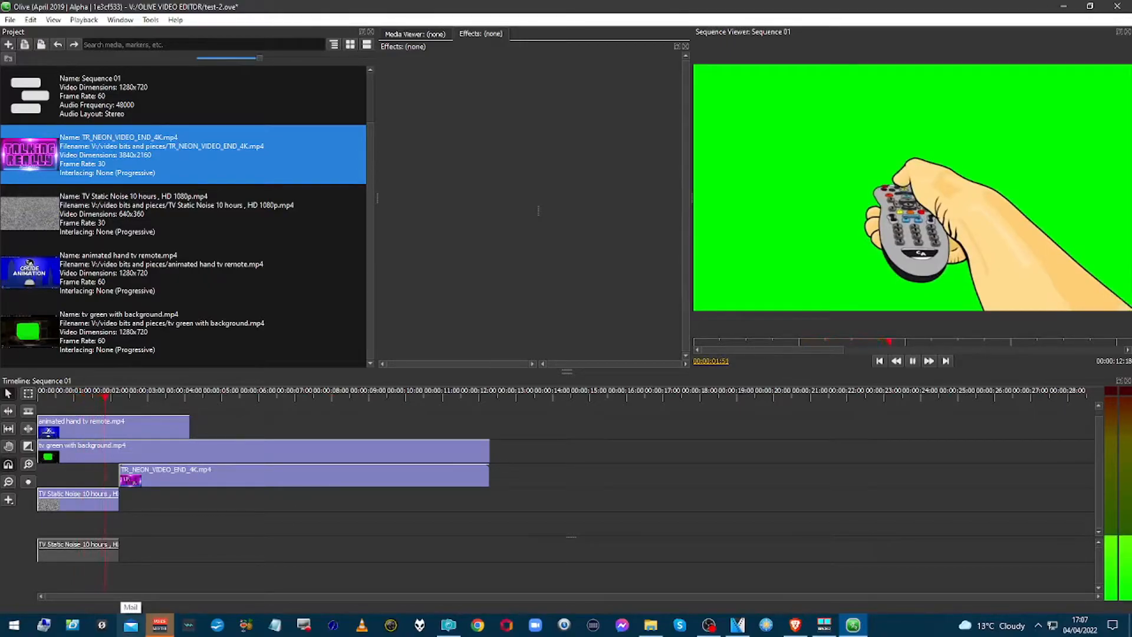
key(space)
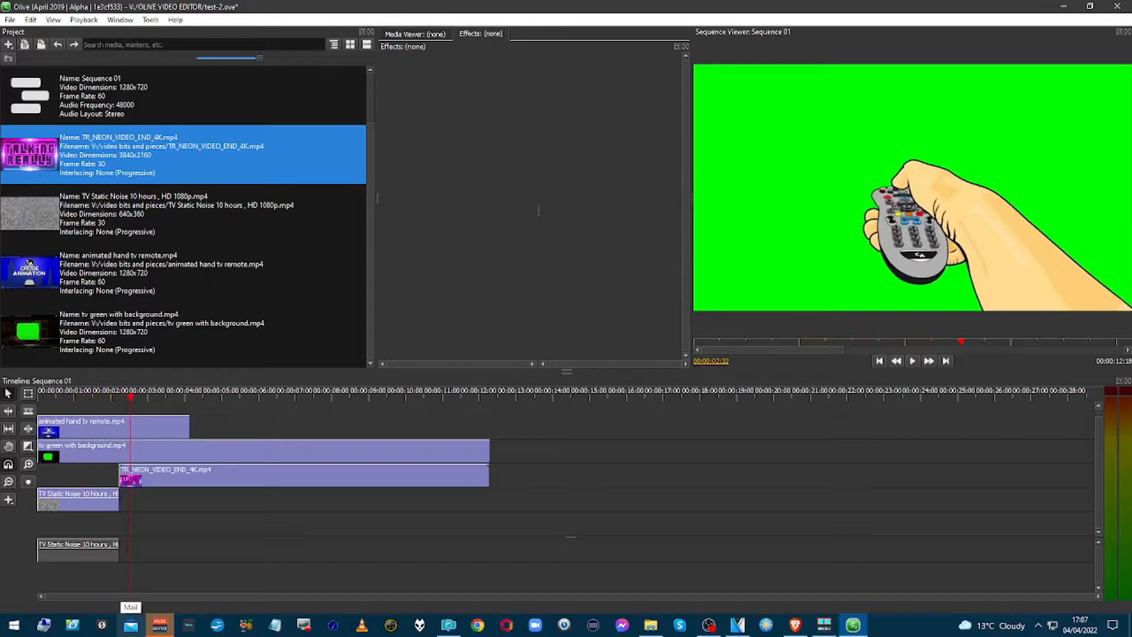
Step: Step the playhead back frame by frame through the hand animation to within the first second of the sequence
key(Left)
key(Left)
key(Left)
key(Left)
key(Left)
key(Left)
key(Left)
key(Left)
key(Left)
key(Left)
key(Left)
key(Left)
key(Left)
key(Left)
key(Left)
key(Left)
key(Left)
key(Left)
key(Left)
key(Left)
key(Left)
key(Left)
key(Left)
key(Left)
key(Left)
key(Left)
key(Left)
key(Left)
key(Left)
key(Left)
key(Left)
key(Left)
key(Left)
key(Left)
key(Left)
key(Left)
key(Left)
key(Left)
key(Left)
key(Left)
key(Left)
key(Left)
key(Left)
key(Left)
key(Left)
key(Left)
key(Left)
key(Left)
key(Left)
key(Left)
key(Left)
key(Left)
key(Left)
key(Left)
key(Left)
key(Left)
key(Left)
key(Left)
key(Left)
key(Left)
key(Left)
key(Left)
key(Left)
key(Left)
key(Left)
key(Left)
key(Left)
key(Left)
Step: Examine the remote's button press frame by frame, moving the playhead forward to 00:00:02:14, where the neon title clip starts
key(Right)
key(Right)
key(Right)
key(Right)
key(Right)
key(Right)
key(Right)
key(Right)
key(Right)
key(Right)
key(Right)
key(Right)
key(Right)
key(Right)
key(Right)
key(Right)
key(Right)
key(Right)
key(Right)
key(Right)
key(Right)
key(Right)
key(Right)
key(Right)
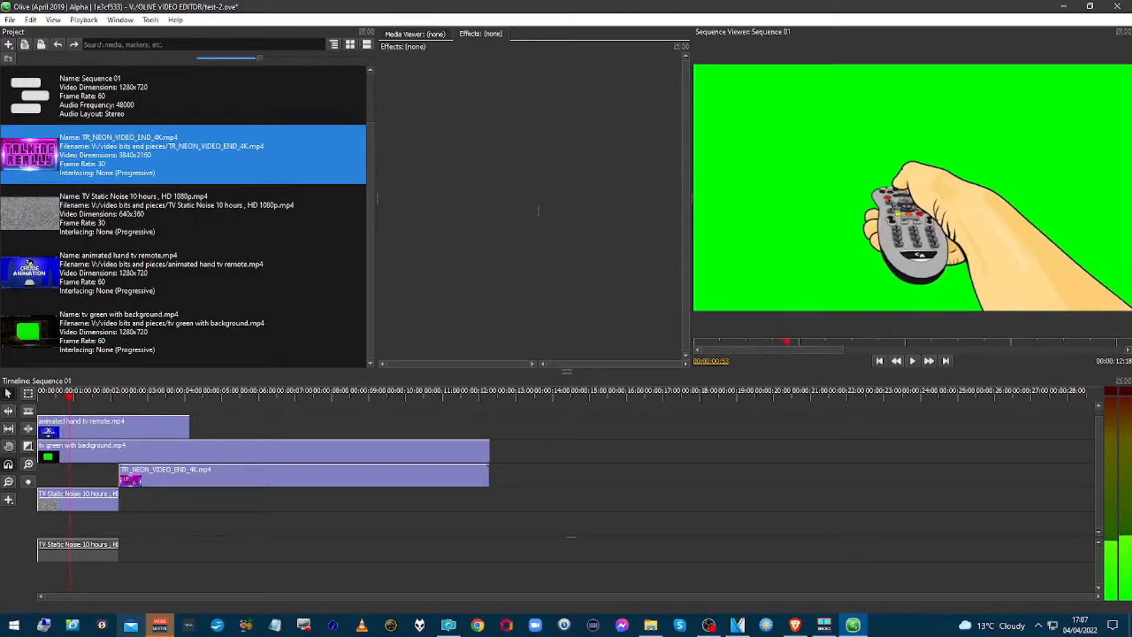
key(Right)
key(Right)
key(Right)
key(Right)
key(Right)
key(Right)
key(Right)
key(Right)
key(Right)
key(Right)
key(Right)
key(Right)
key(Right)
key(Right)
key(Right)
key(Right)
key(Right)
key(Right)
key(Right)
key(Right)
key(Right)
key(Right)
key(Right)
key(Right)
key(Right)
key(Right)
key(Right)
key(Right)
key(Right)
key(Right)
key(Right)
key(Right)
key(Right)
key(Right)
key(Right)
key(Right)
key(Right)
key(Right)
key(Right)
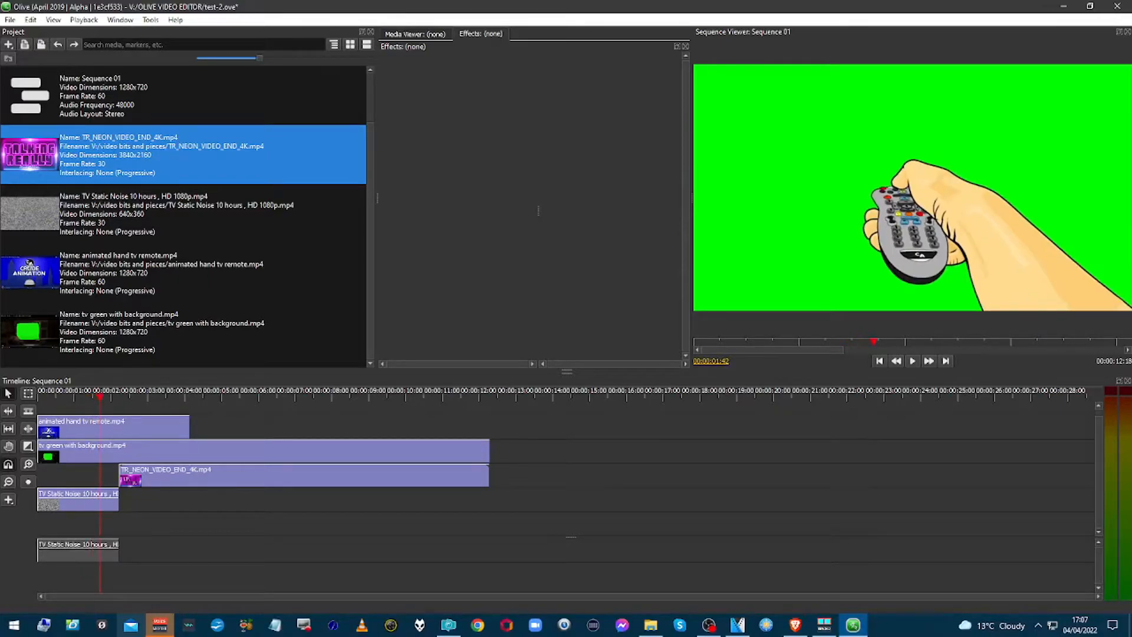
key(Right)
key(Right)
key(Right)
key(Right)
key(Right)
key(Right)
key(Right)
key(Right)
key(Right)
key(Right)
key(Right)
key(Right)
key(Right)
key(Right)
key(Right)
key(Right)
key(Right)
key(Right)
key(Right)
key(Right)
key(Right)
key(Right)
key(Right)
key(Right)
key(Right)
key(Right)
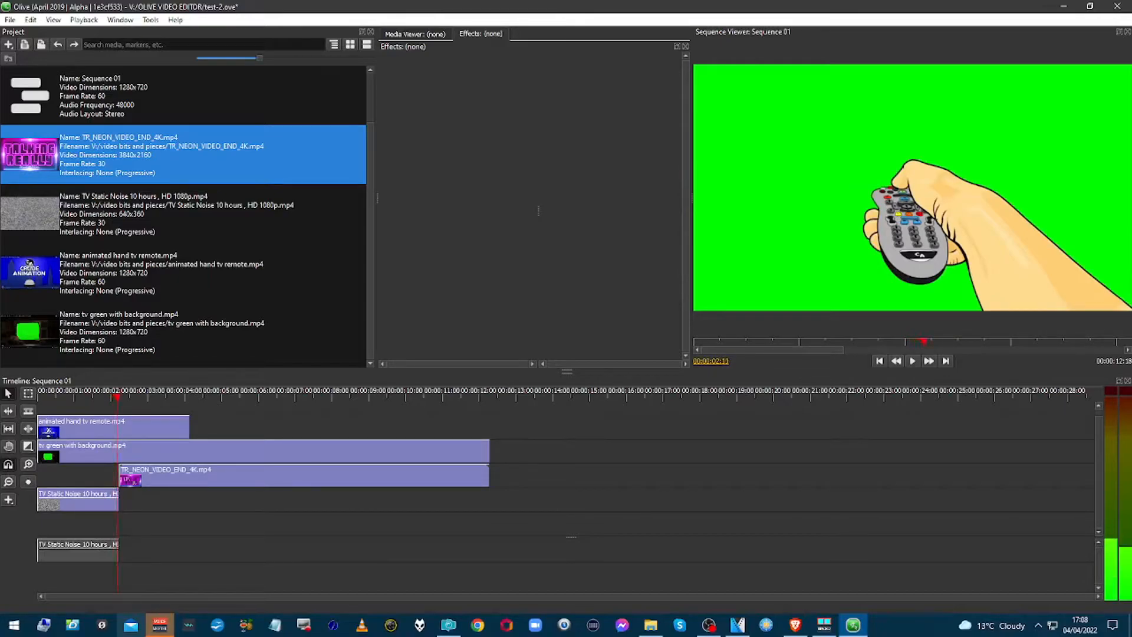
key(Right)
key(Right)
key(Right)
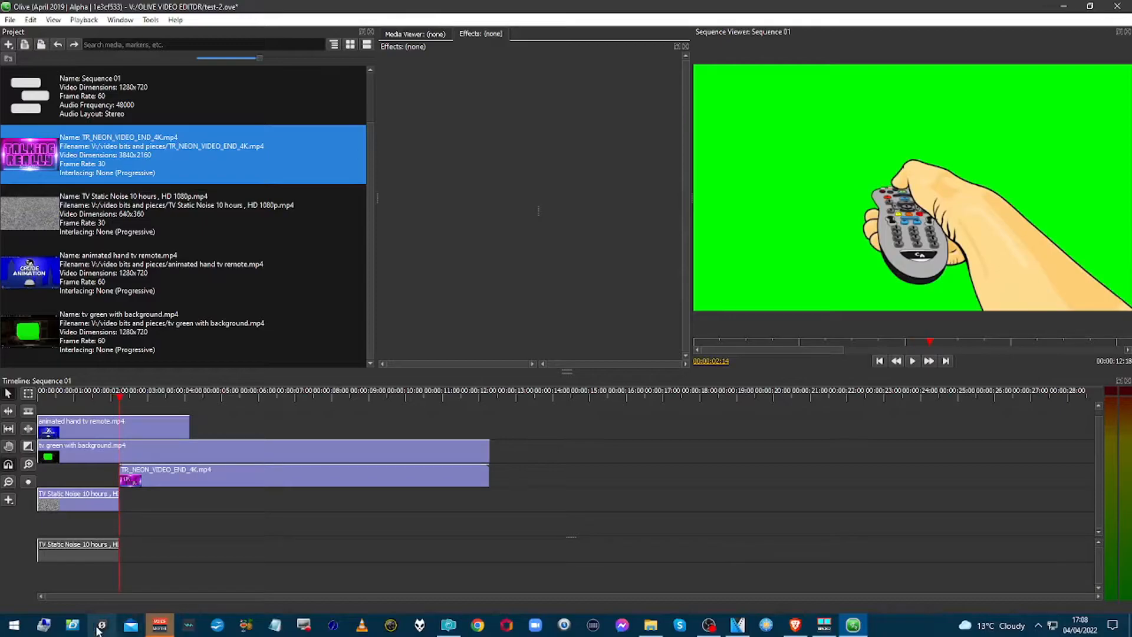
Step: Select the animated hand tv remote clip on the uppermost video track to bring up its effect settings
click(136, 482)
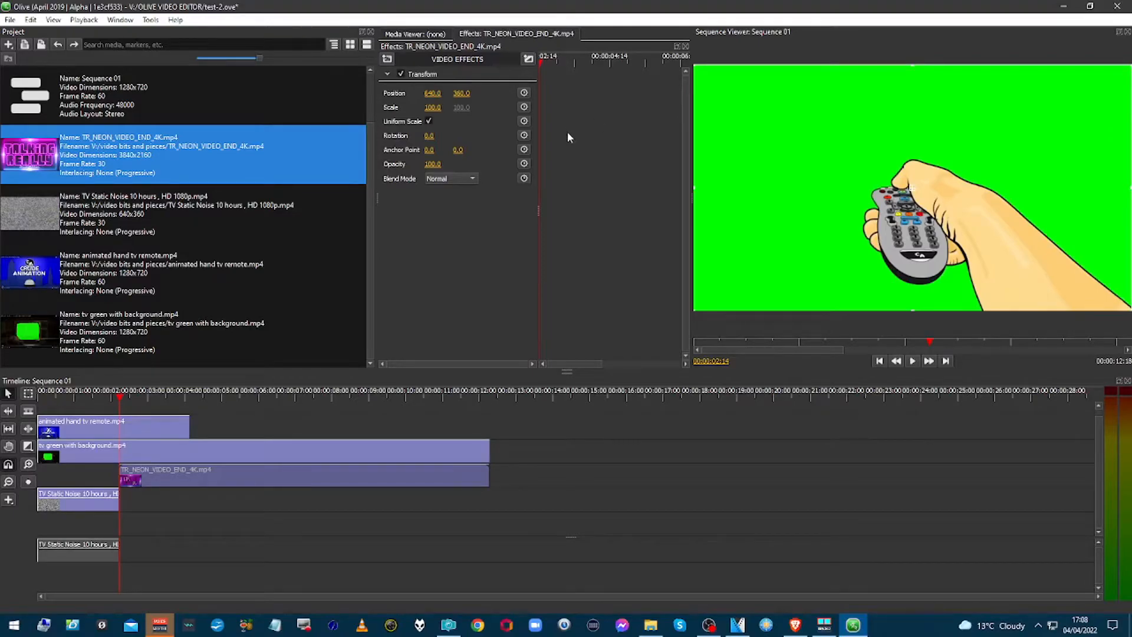
click(128, 432)
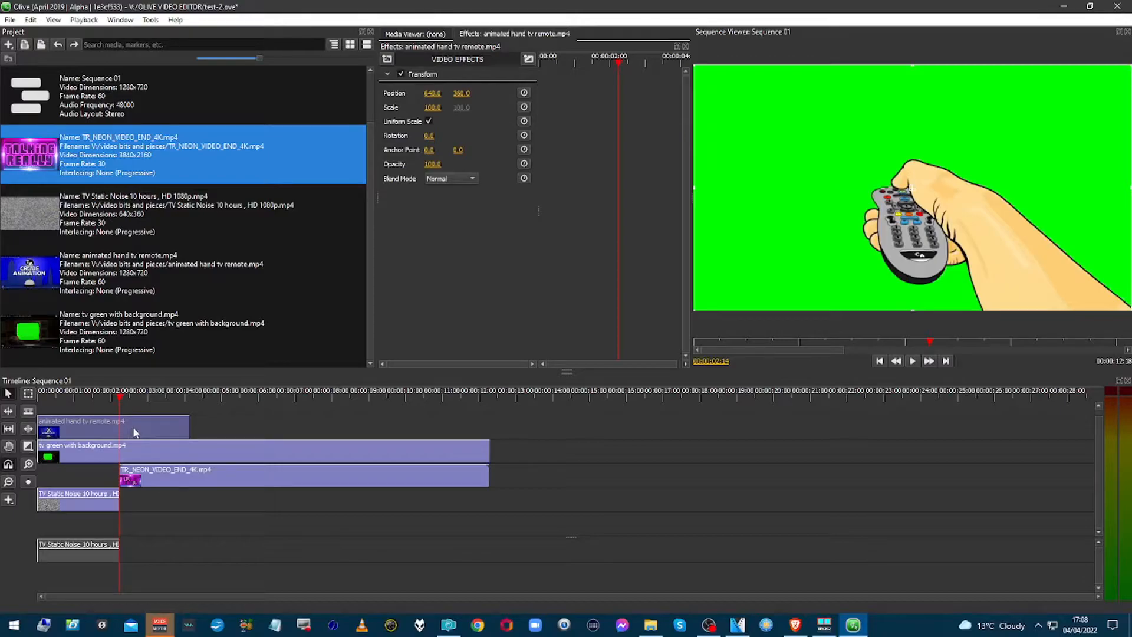
Step: Add a Chroma Key effect to the animated hand clip with lower tolerance 33 and upper tolerance 50
click(390, 59)
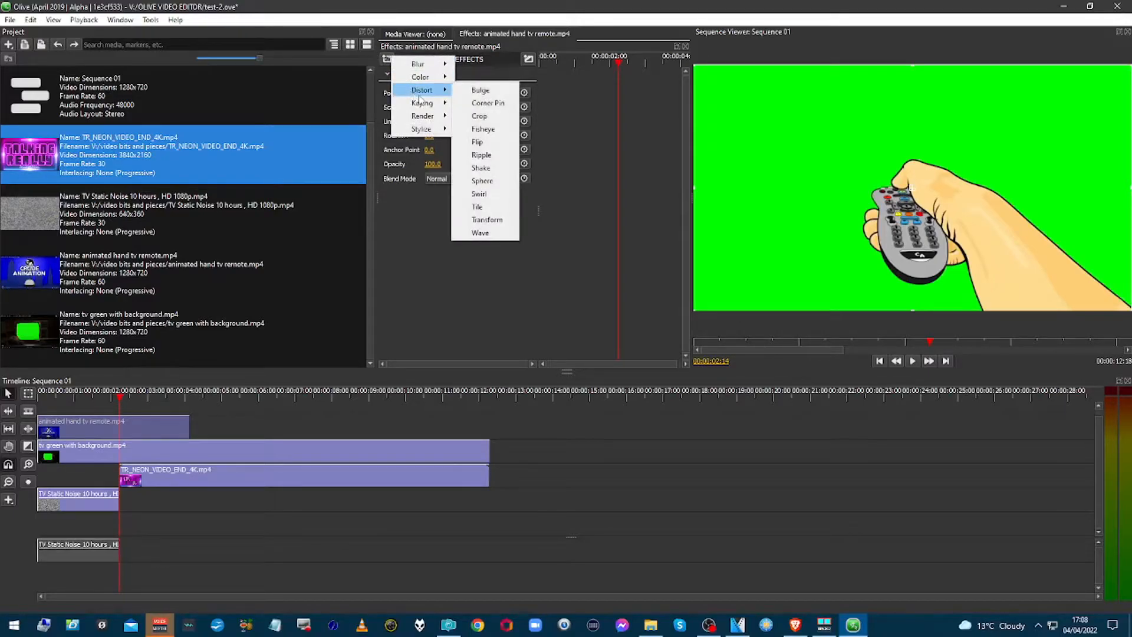
mouse_move(422, 104)
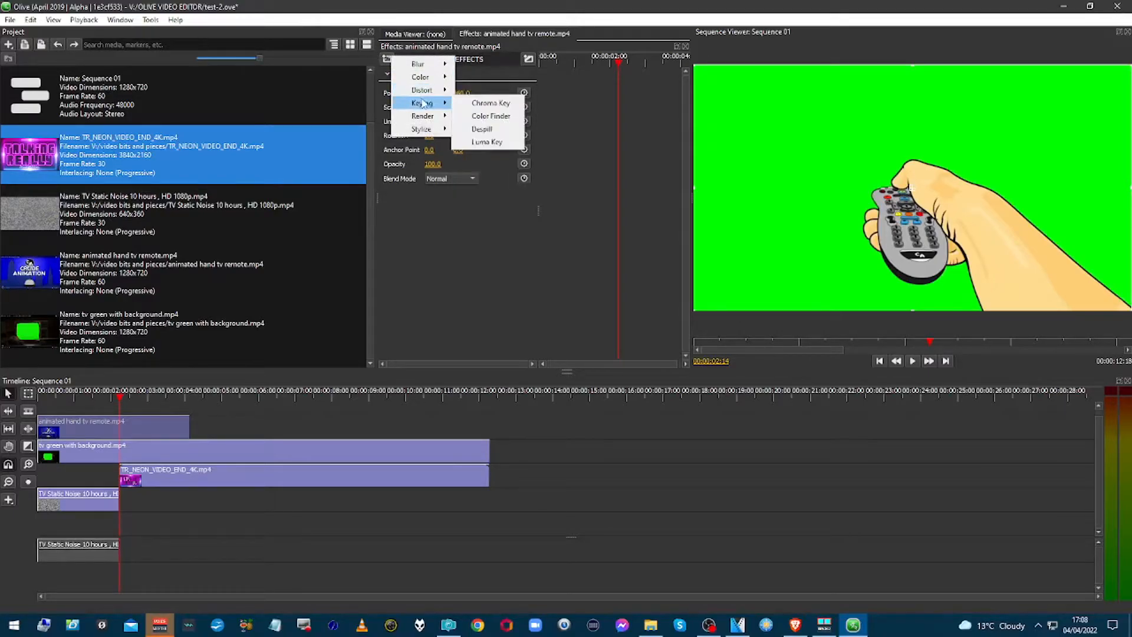
click(494, 106)
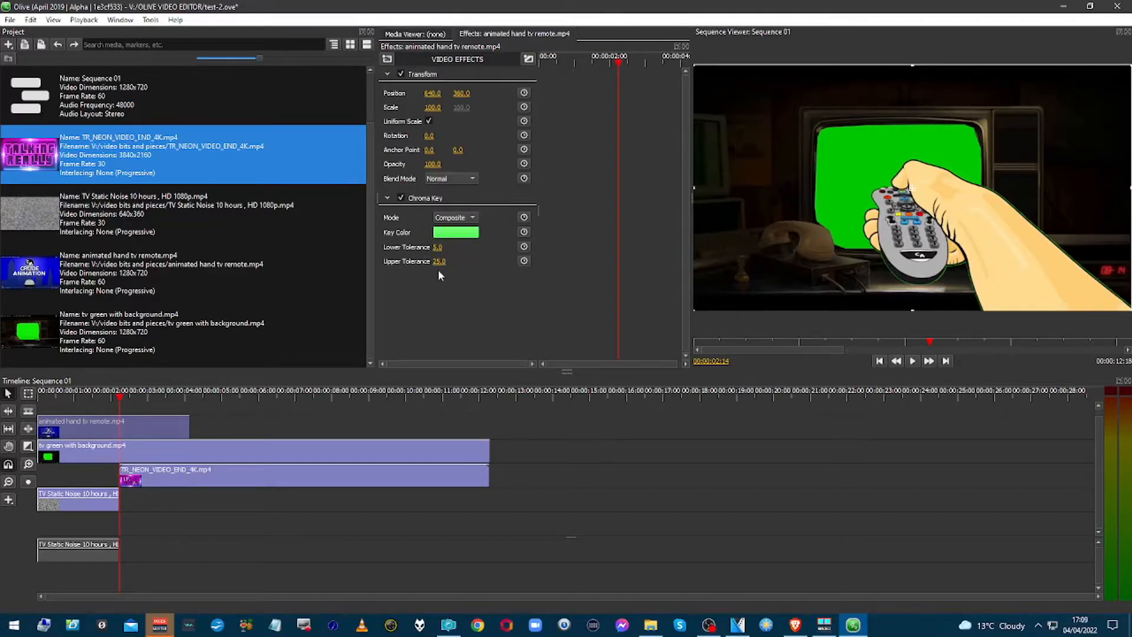
drag(439, 262, 463, 261)
drag(437, 247, 450, 247)
drag(440, 247, 441, 247)
drag(439, 249, 433, 248)
drag(439, 248, 439, 248)
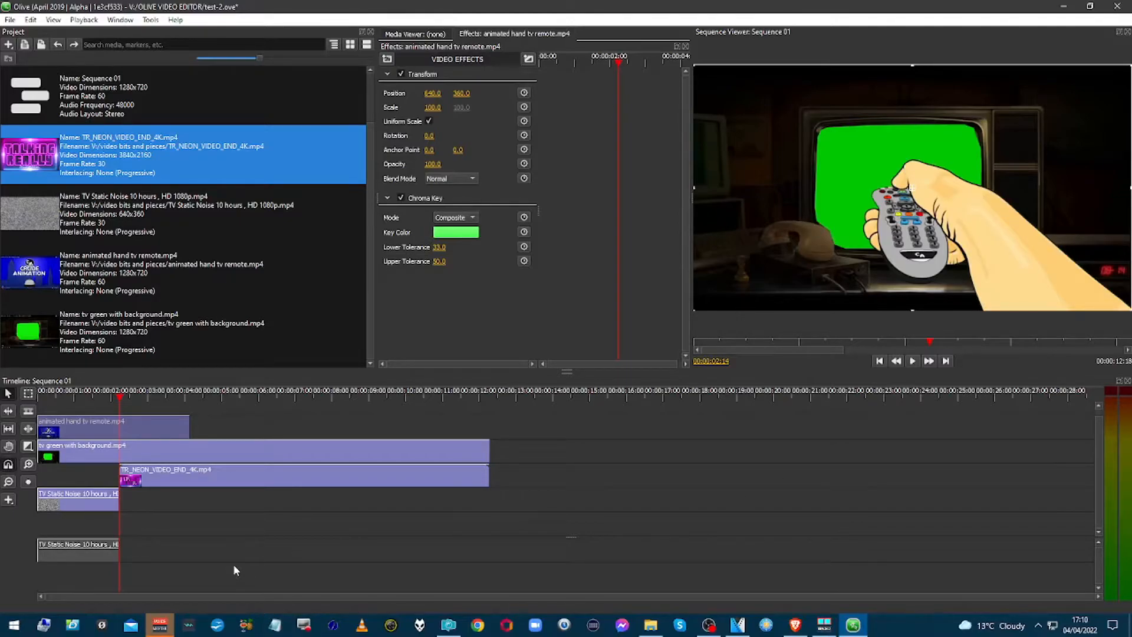
Step: Add a Chroma Key effect to the green-screen TV clip with lower tolerance 25 and upper tolerance 50
click(169, 396)
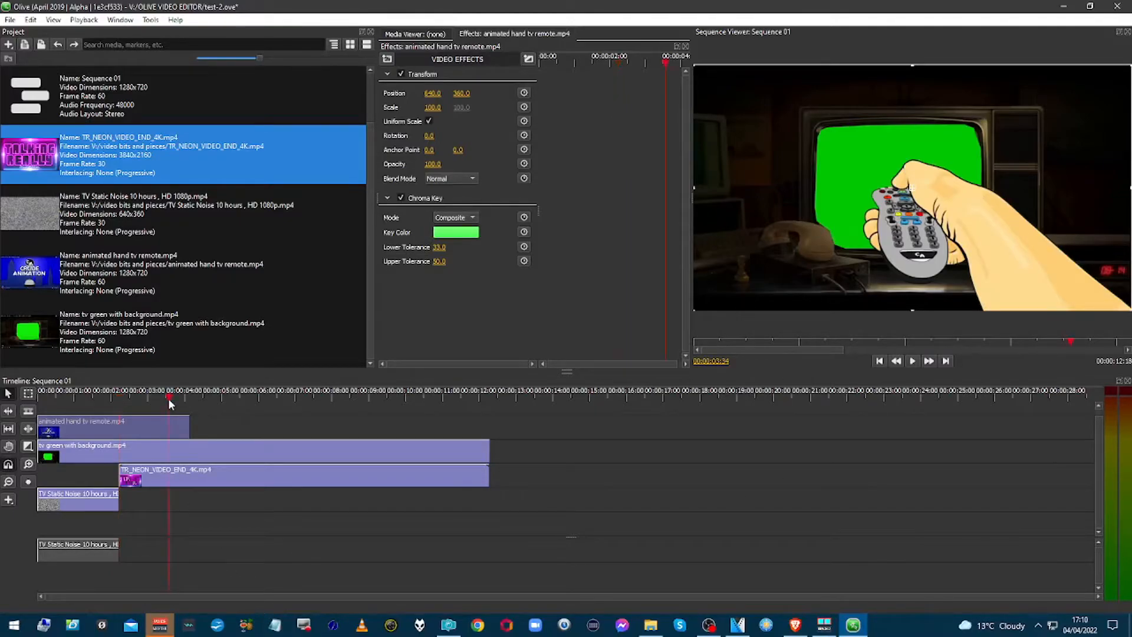
click(162, 449)
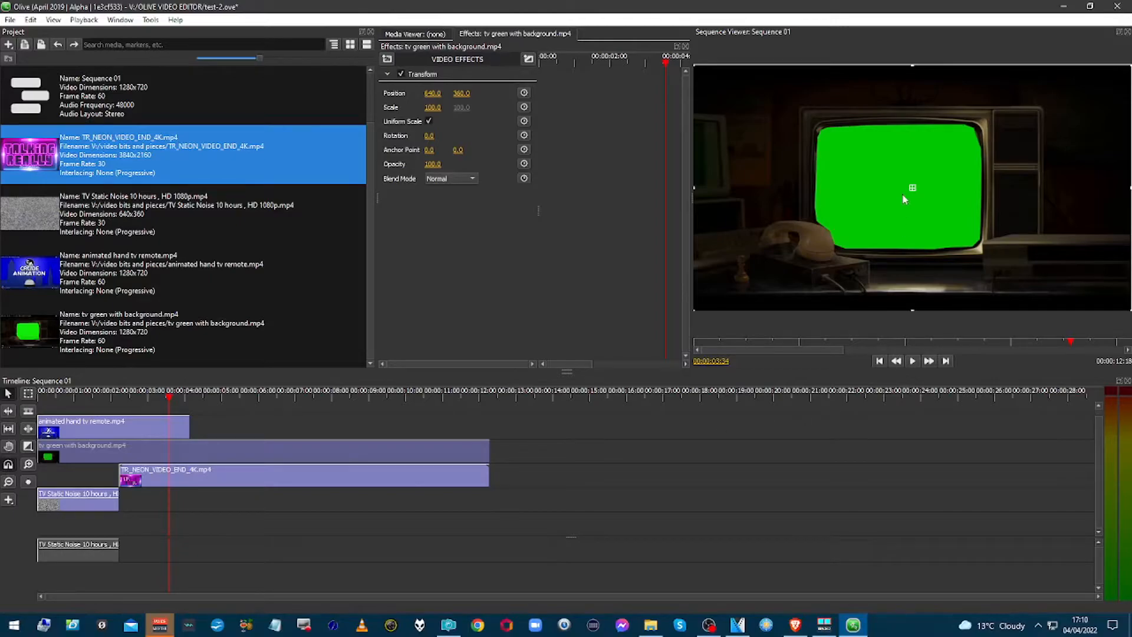
click(392, 61)
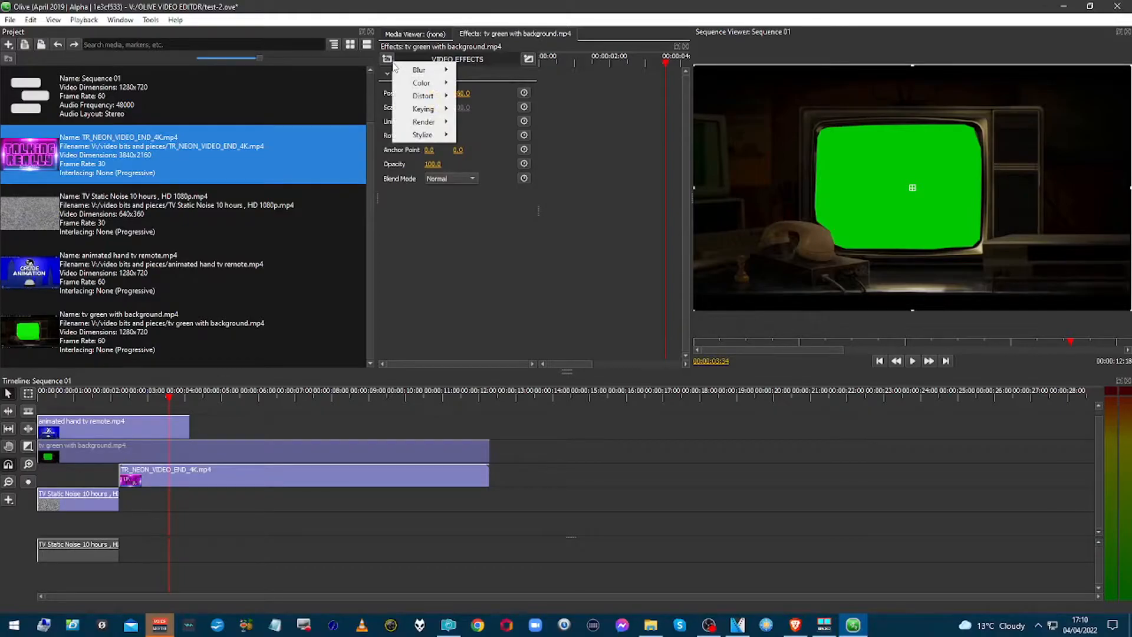
mouse_move(416, 109)
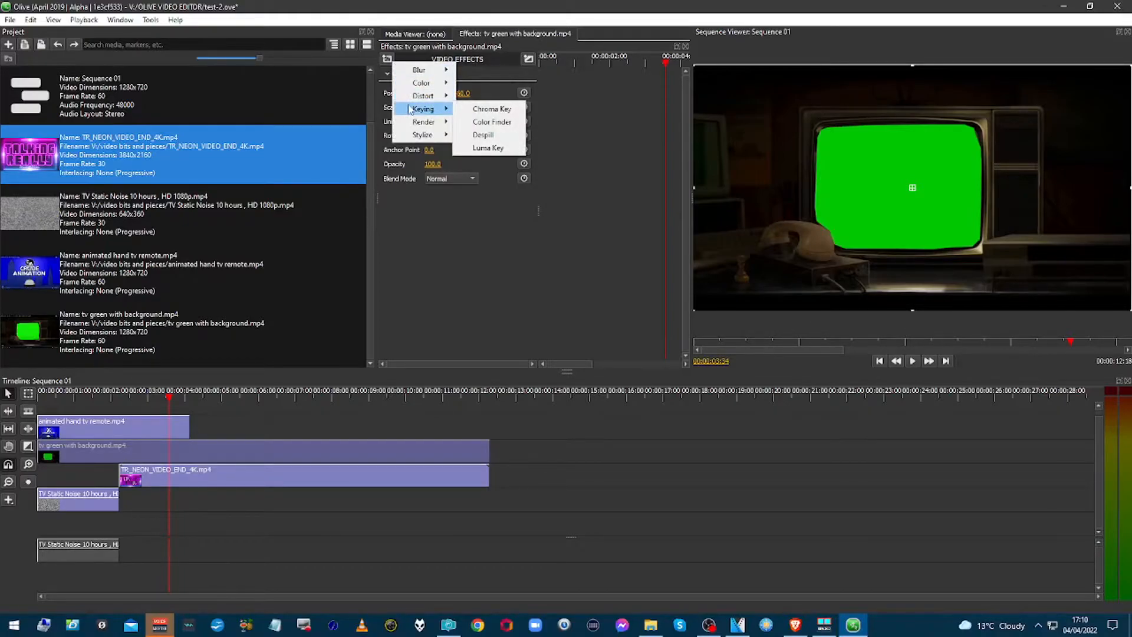
click(462, 108)
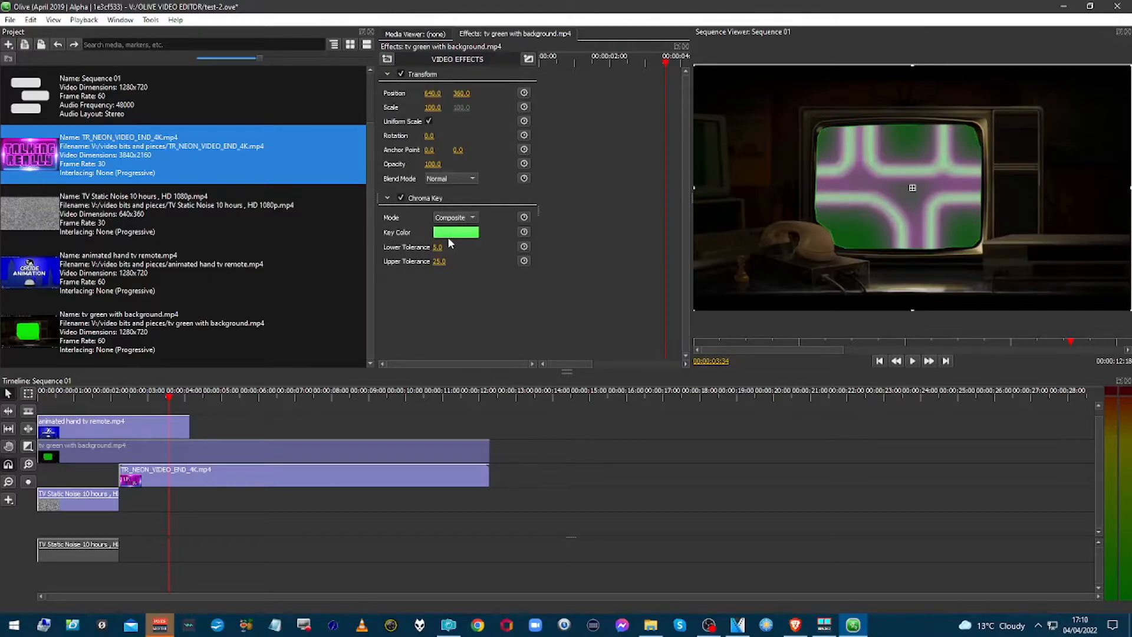
drag(439, 261, 471, 261)
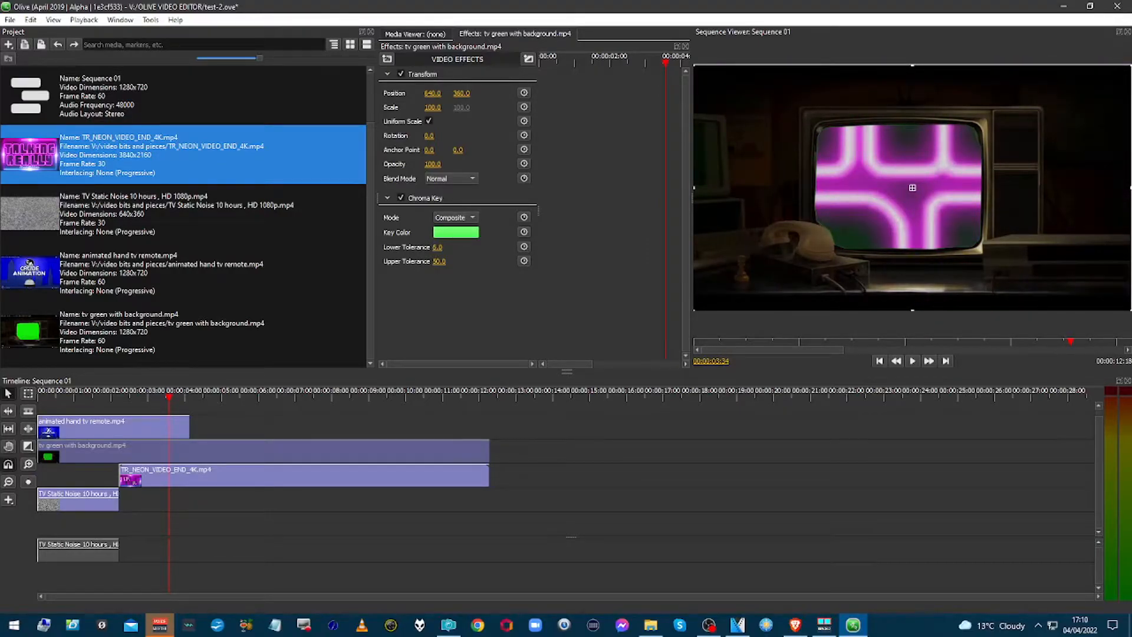
drag(437, 247, 432, 250)
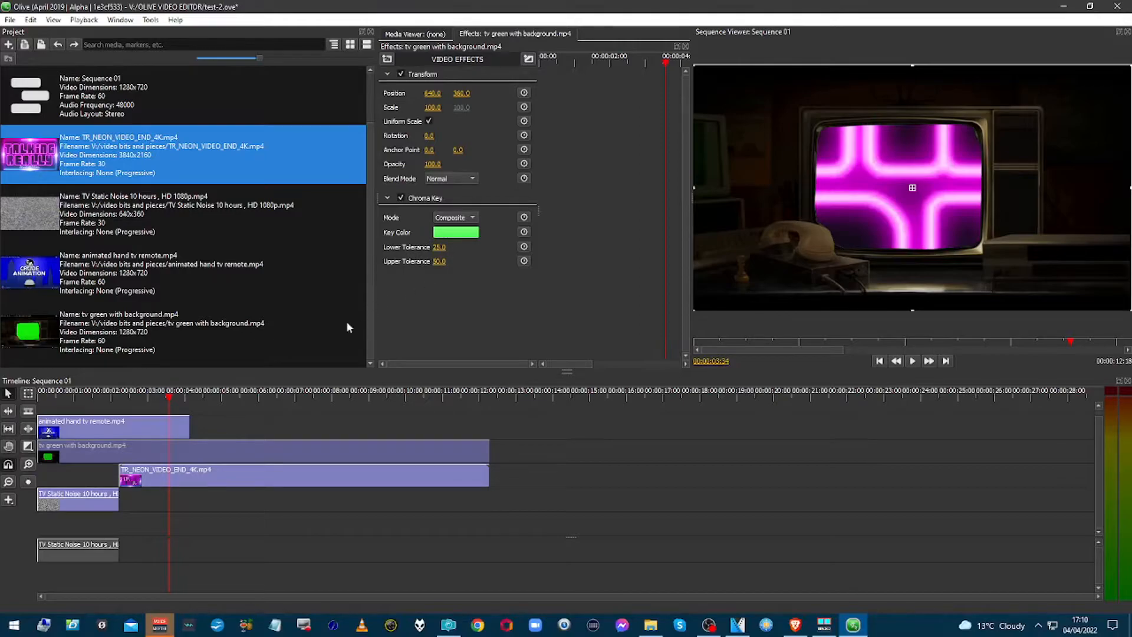
Step: At 00:00:00;25, scale the TV static noise clip to about 64 and move it to about 563, 277
click(190, 473)
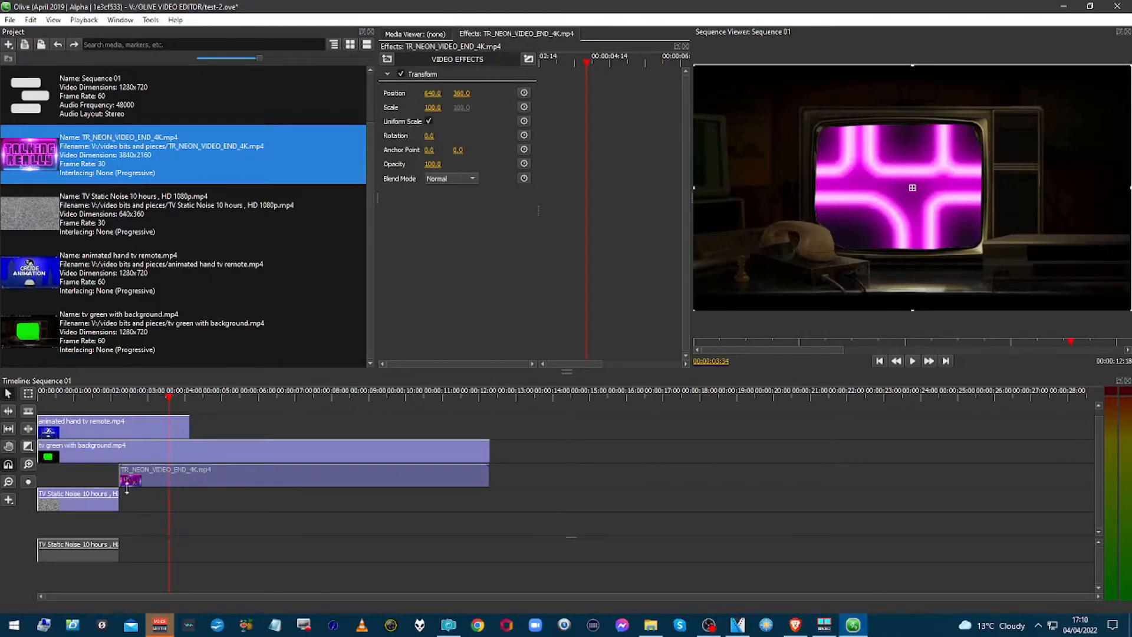
click(96, 501)
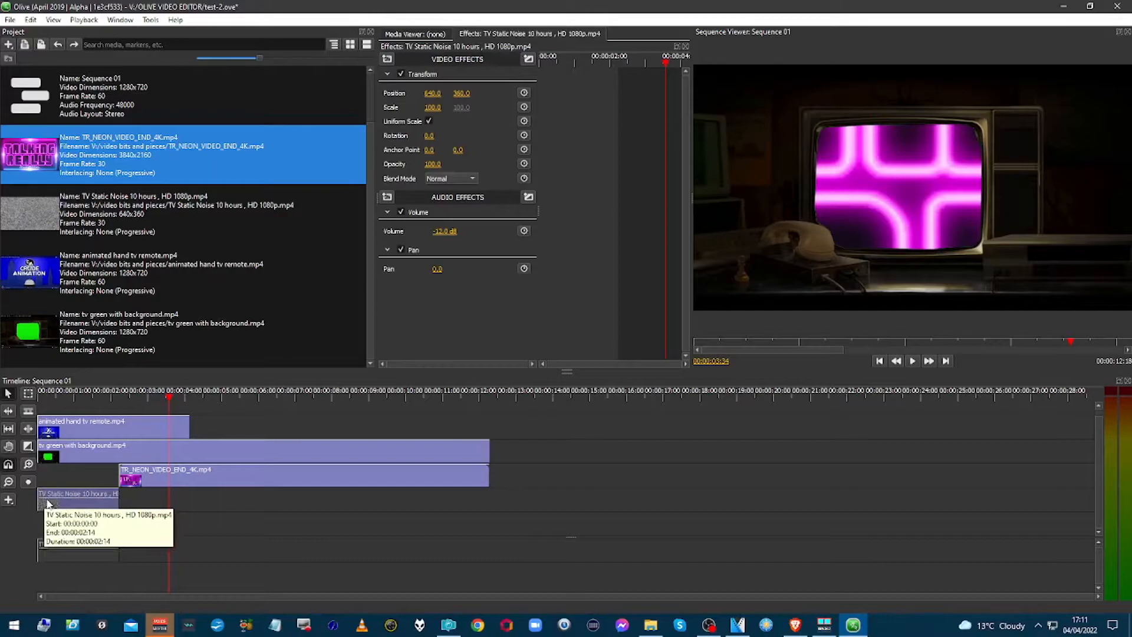
click(53, 398)
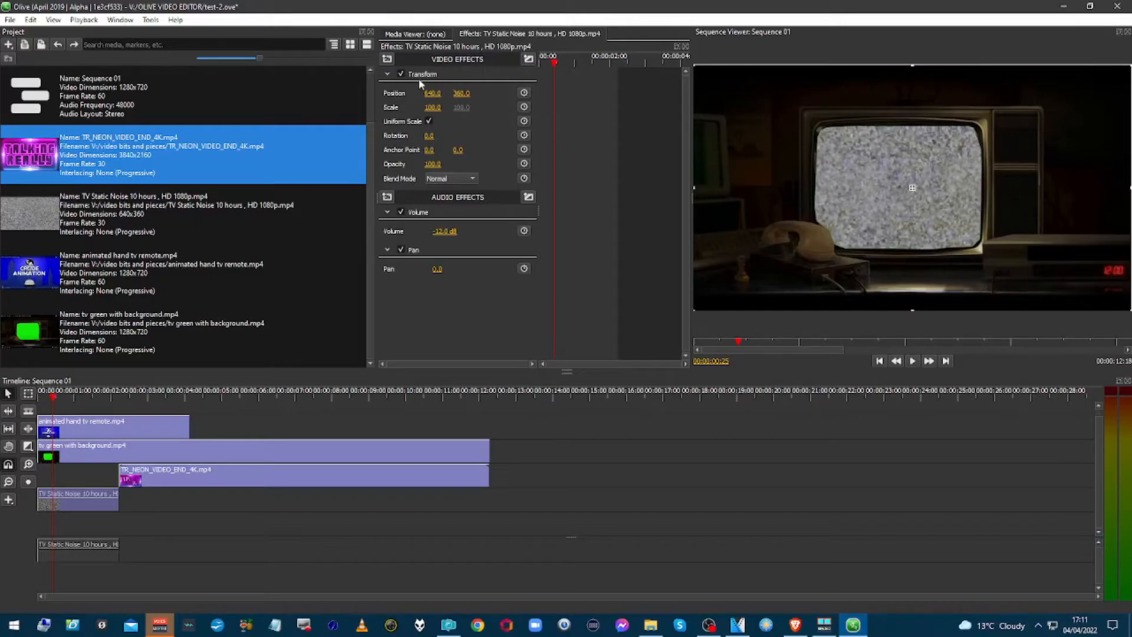
mouse_move(430, 108)
mouse_down()
mouse_move(407, 108)
mouse_move(430, 107)
mouse_up()
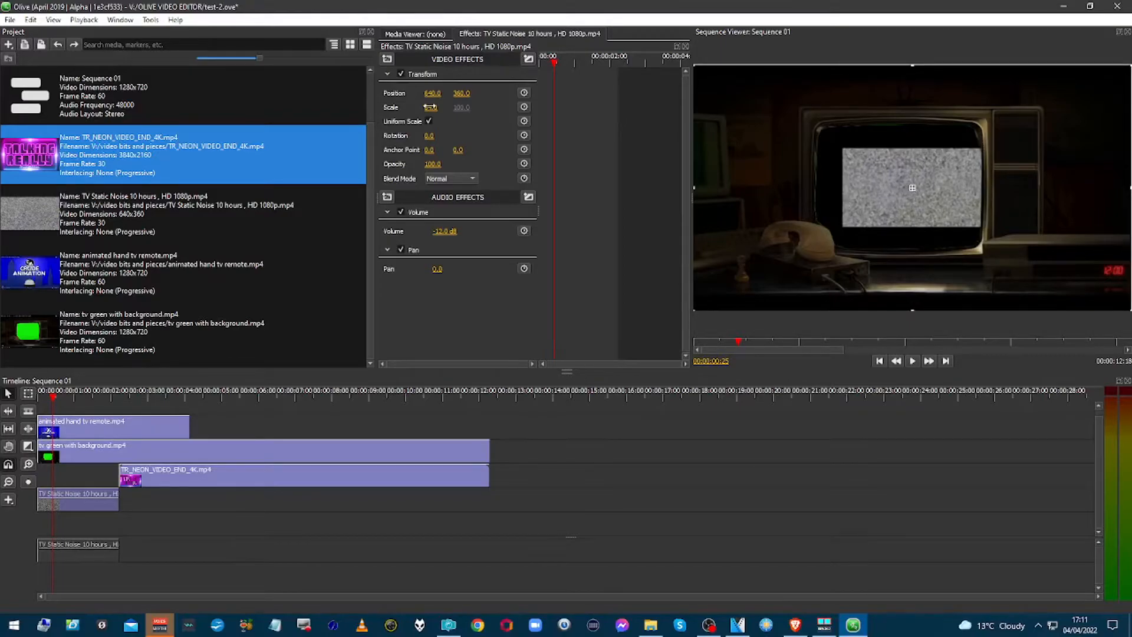
drag(869, 186, 846, 162)
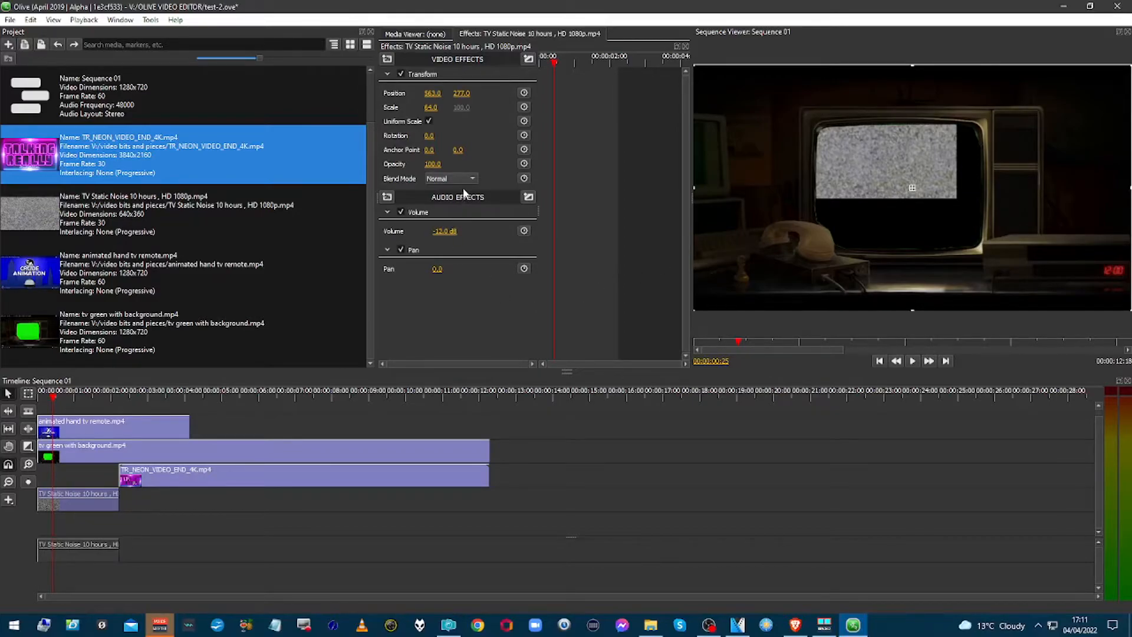
Step: Turn off uniform scale for the static clip and shrink it freely to about 12 wide by 40 high
click(429, 121)
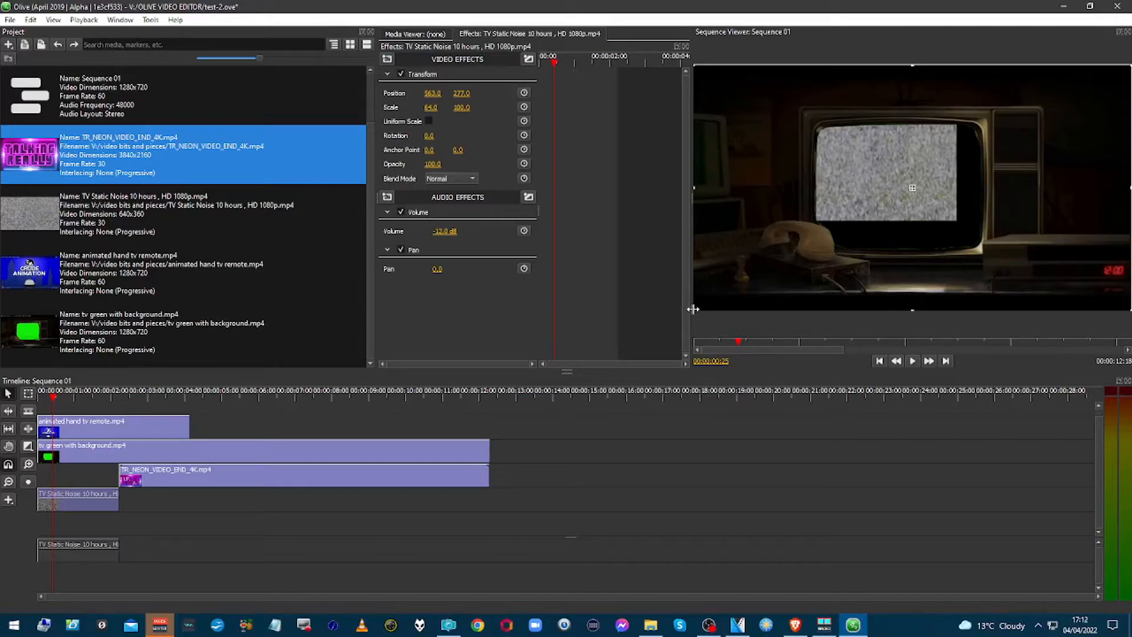
drag(693, 309, 736, 269)
drag(857, 185, 878, 212)
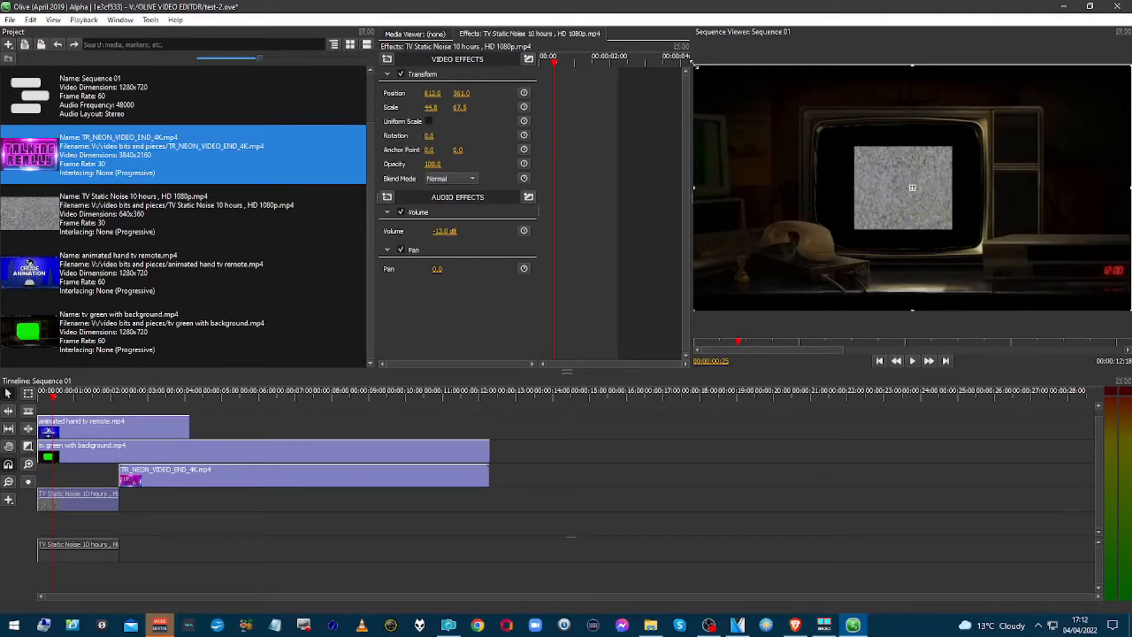
drag(696, 64, 857, 140)
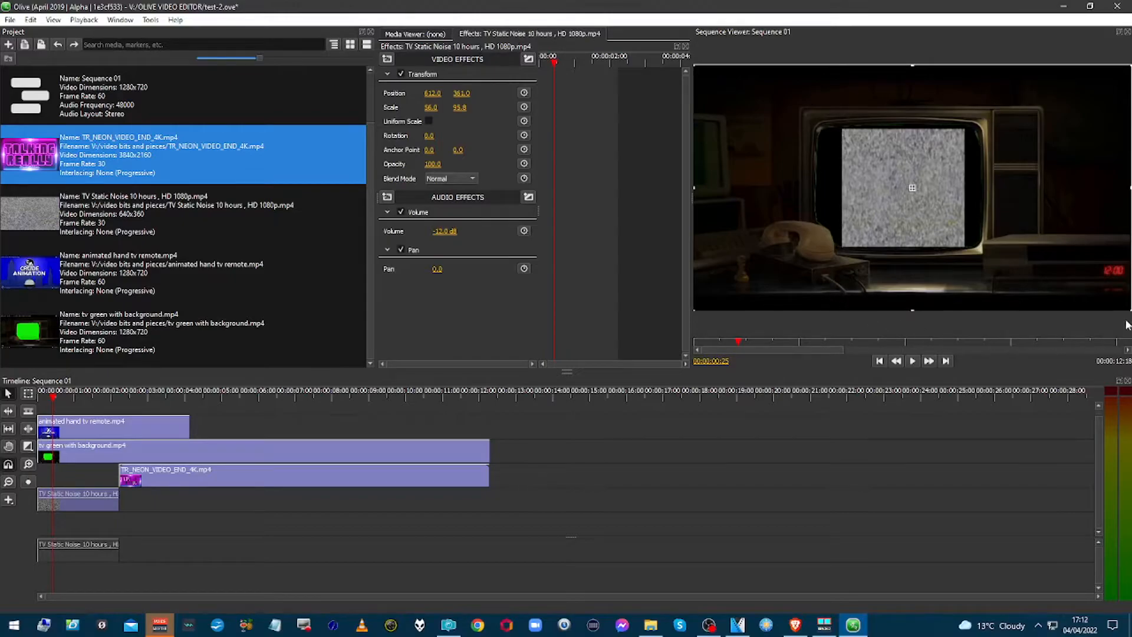
drag(1120, 304, 1021, 240)
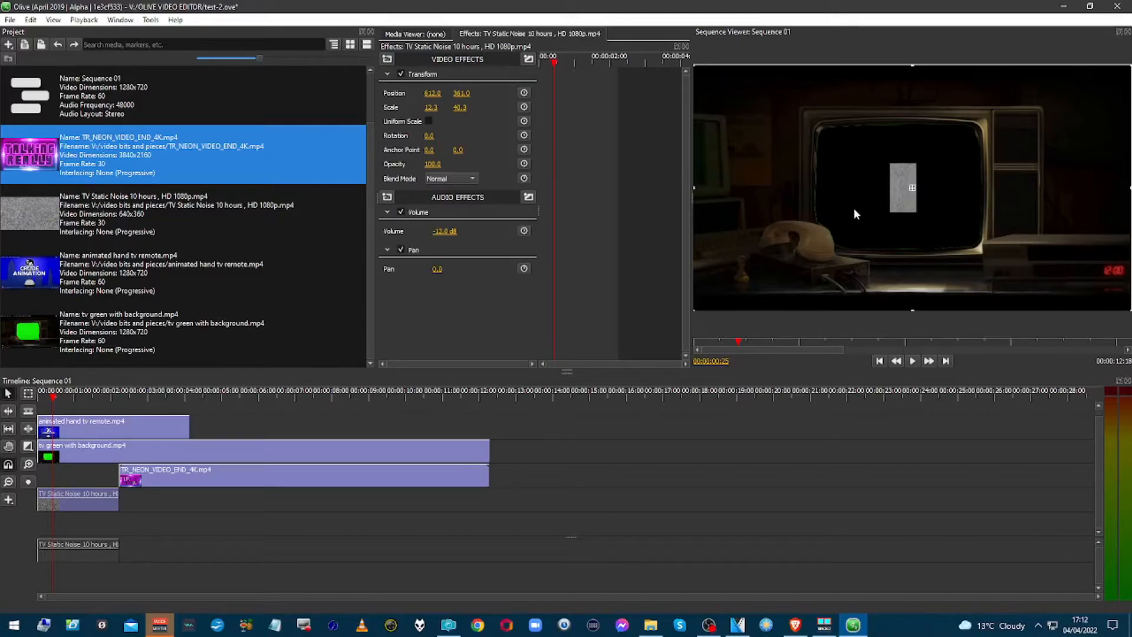
Step: Resize the static clip to about 47 by 74 and move it to about 509, 301
drag(893, 210, 895, 209)
drag(423, 93, 460, 108)
click(853, 210)
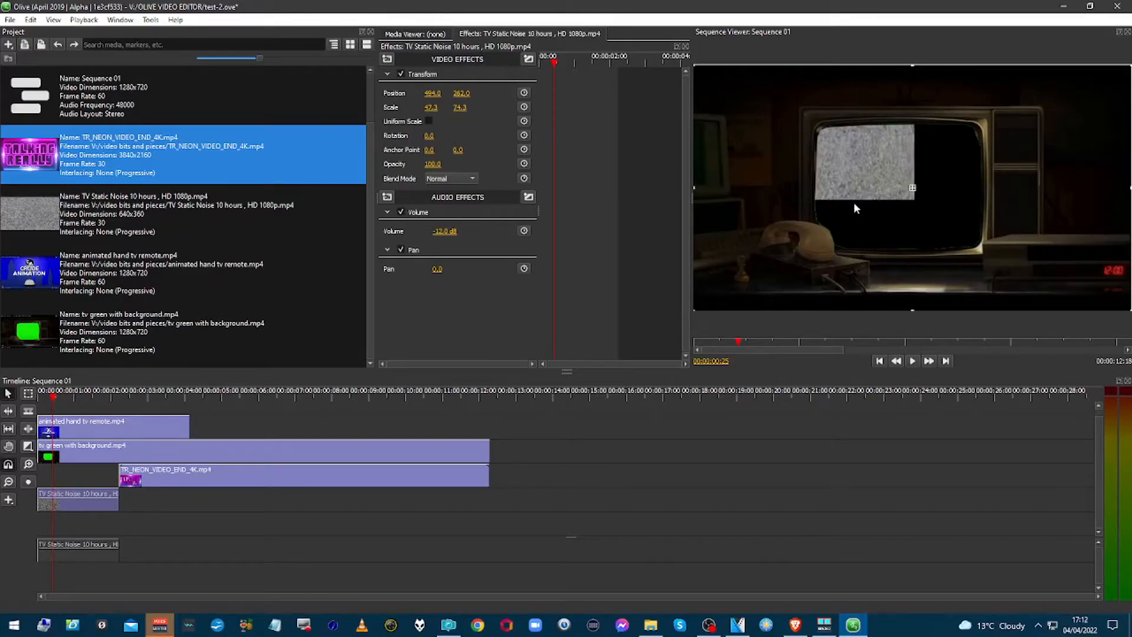
drag(860, 197, 867, 209)
click(867, 209)
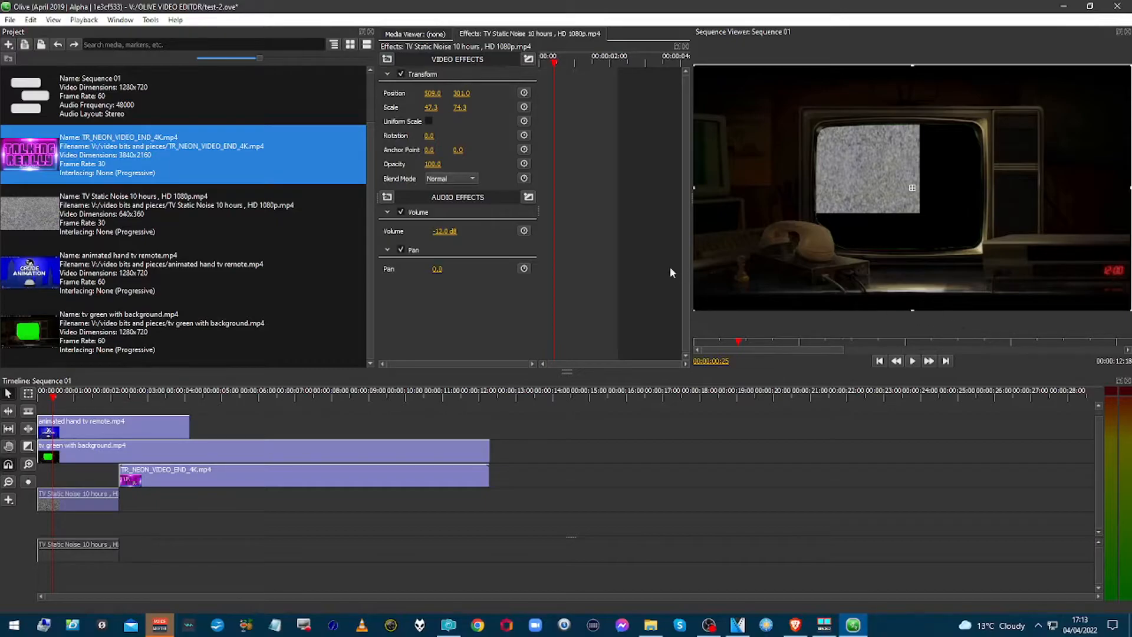
Step: Turn uniform scale back on for the static clip and rescale it to about 35
click(429, 120)
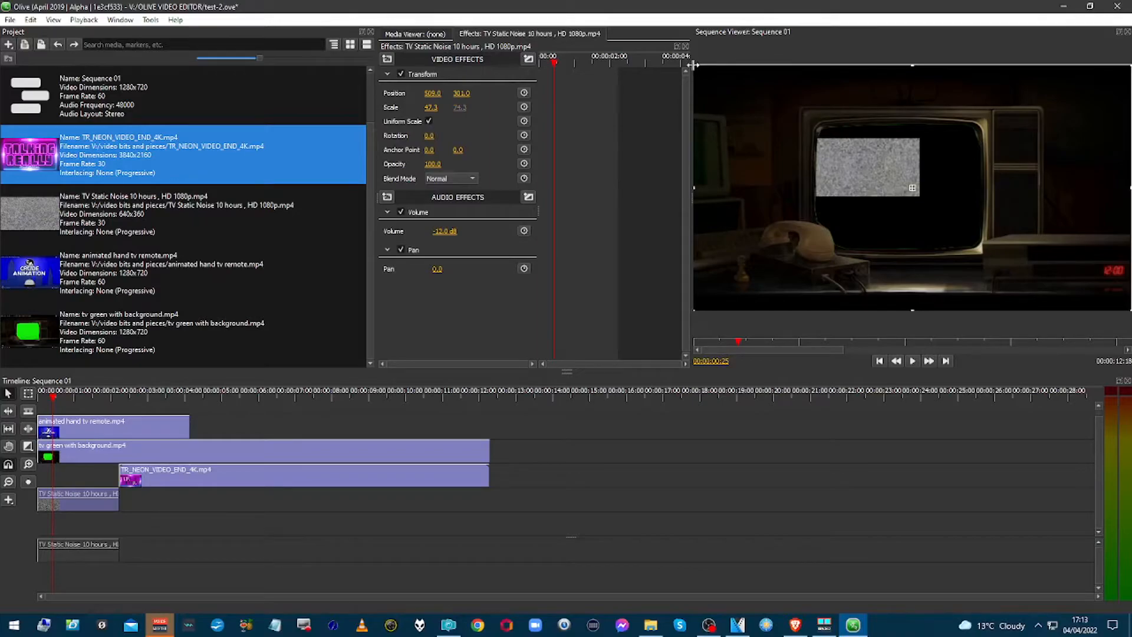
drag(694, 67, 768, 116)
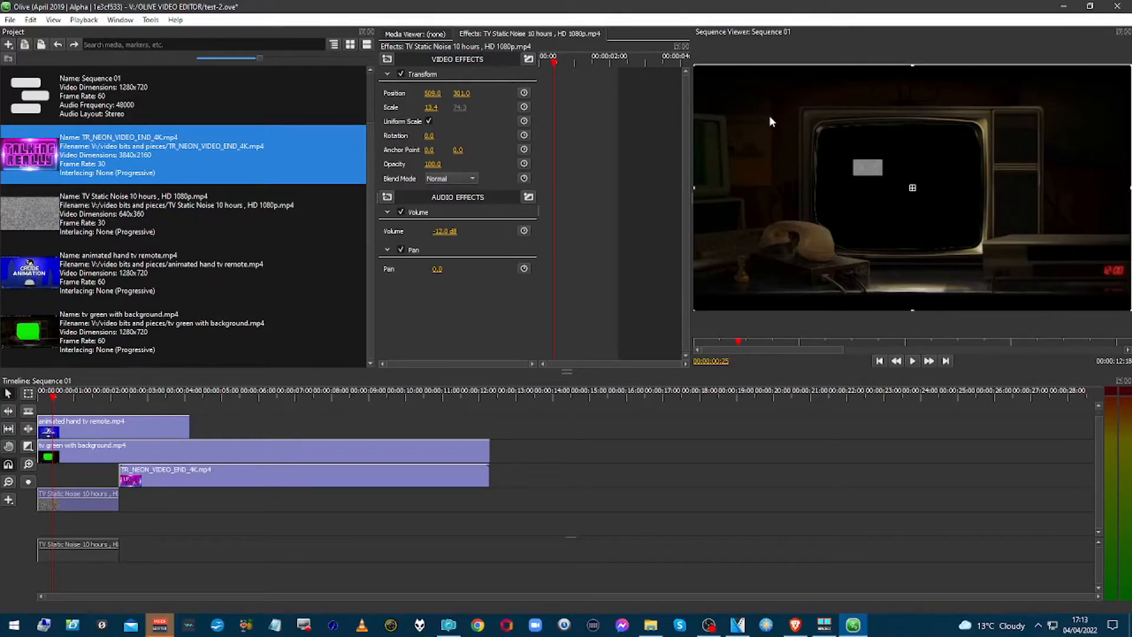
drag(694, 186, 647, 191)
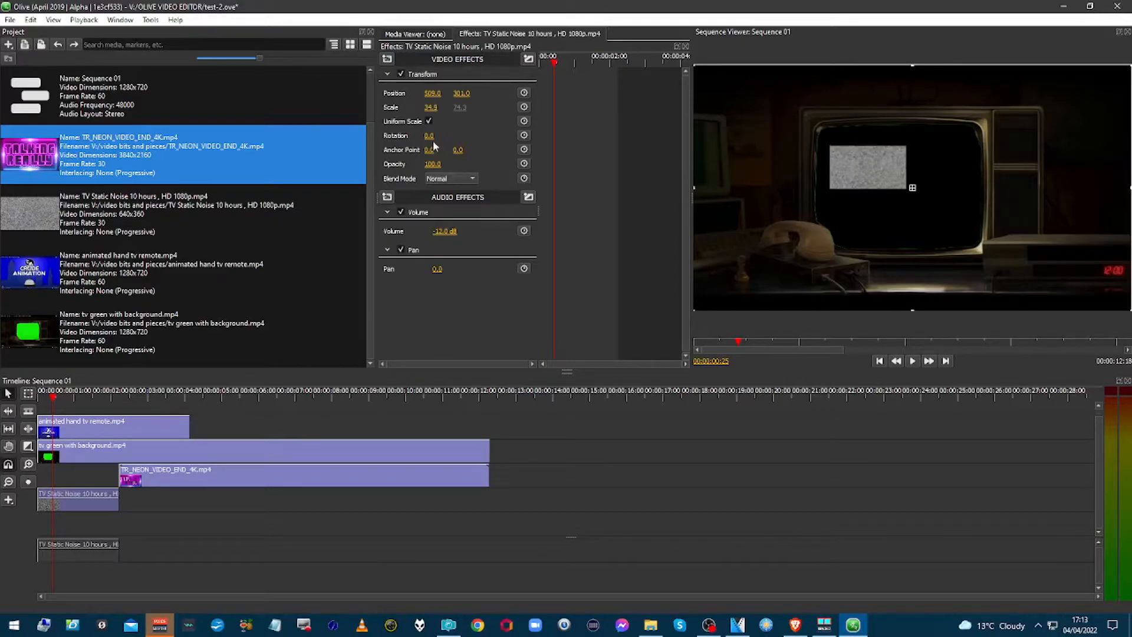
Step: Turn off uniform scale for the static clip, move it to about 521, 353, and resize it freely inside the TV screen
click(429, 122)
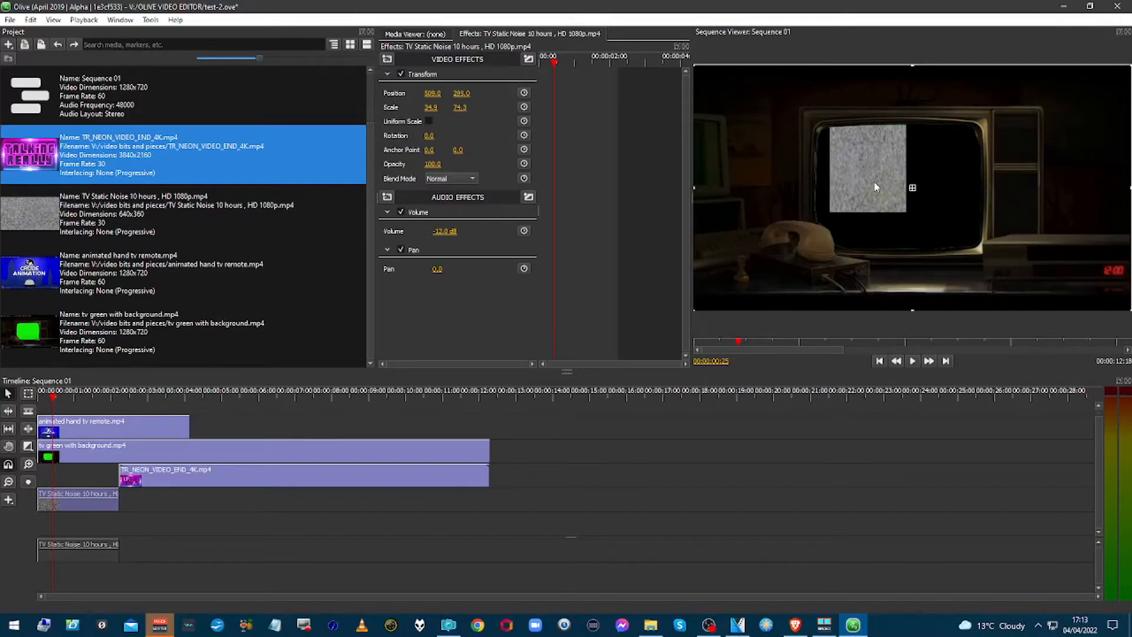
drag(876, 187, 879, 208)
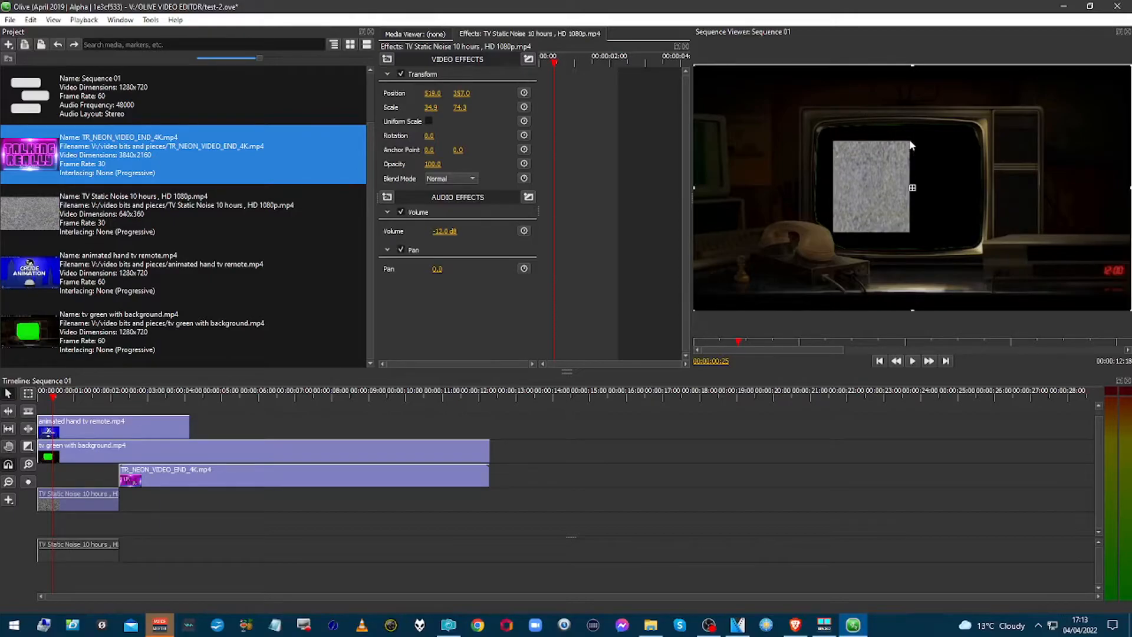
drag(911, 146, 914, 139)
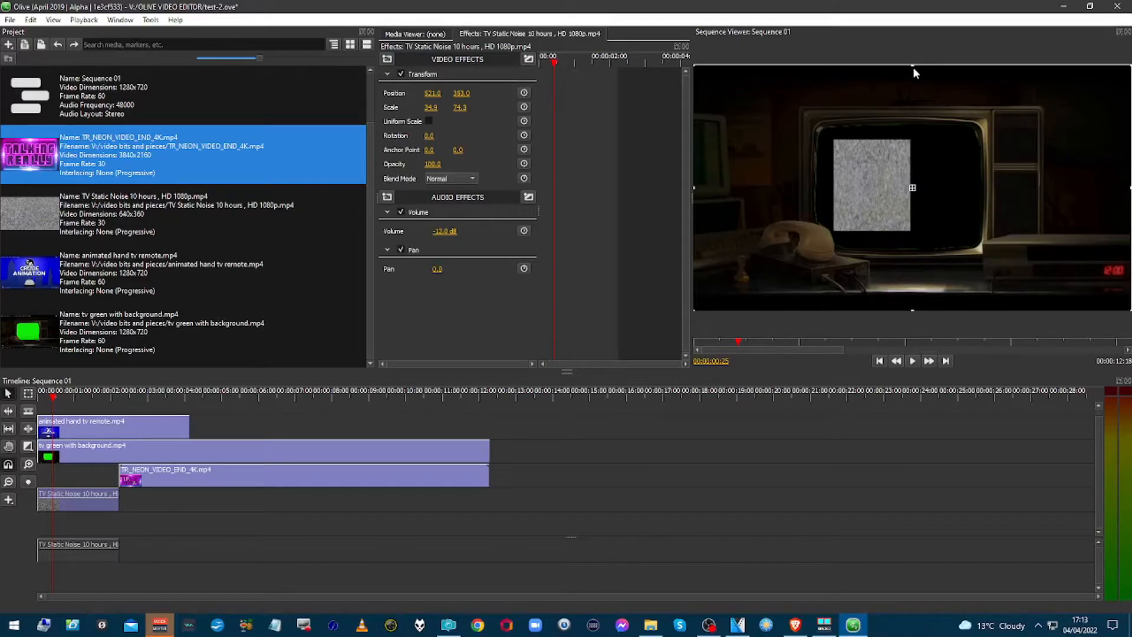
drag(913, 84, 913, 156)
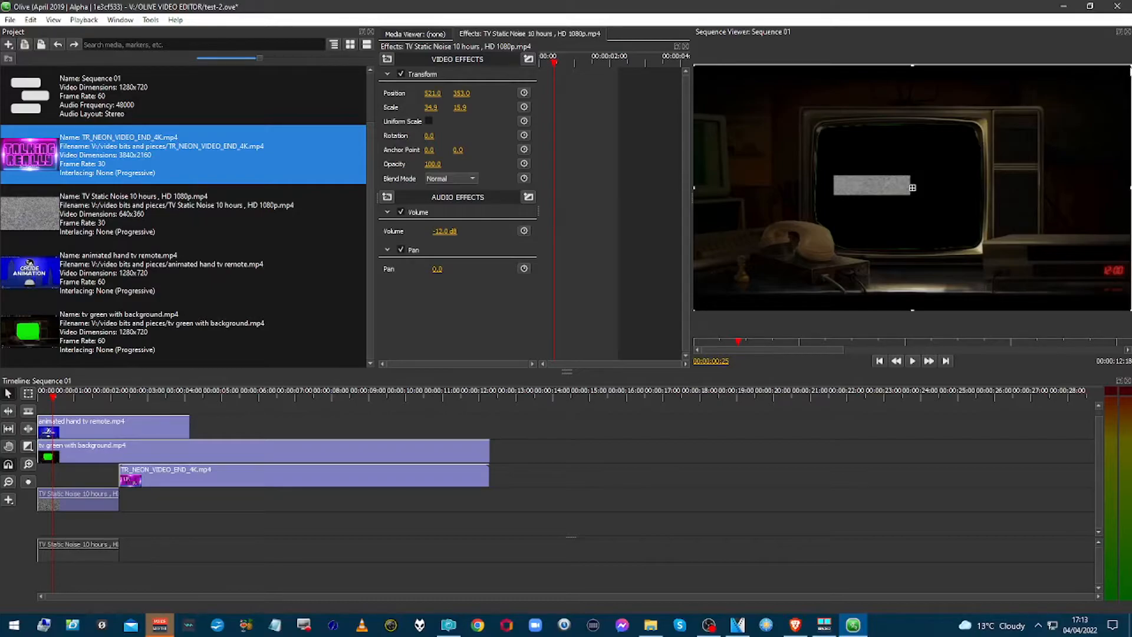
drag(912, 188, 936, 173)
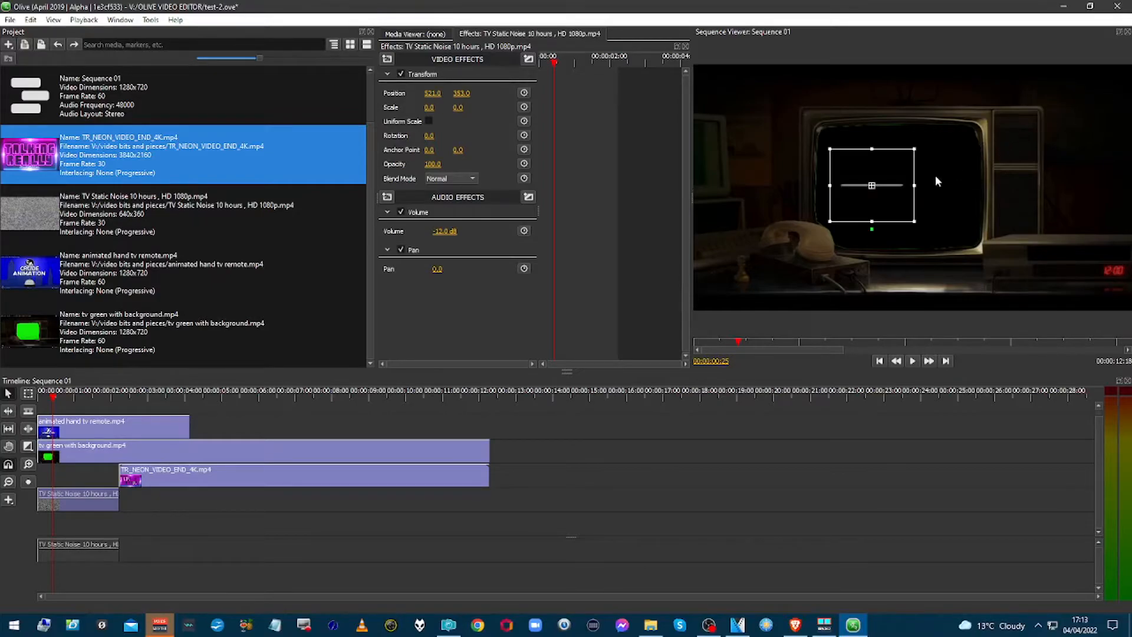
click(925, 186)
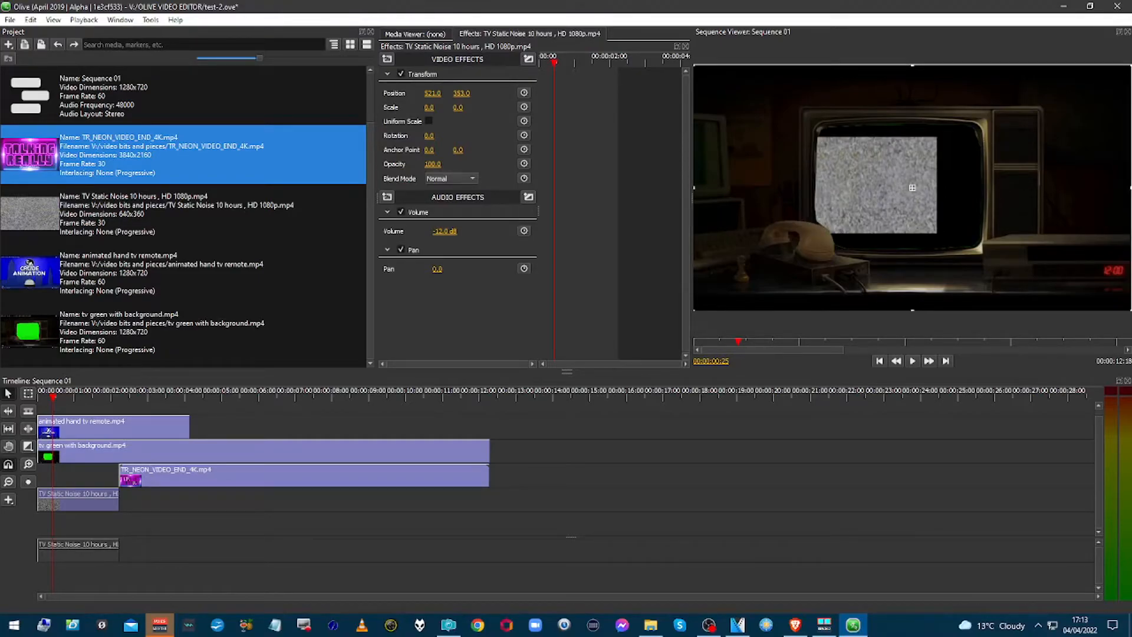
Step: Stretch the static clip to fill the whole TV screen and move it to about 603, 357
drag(1127, 68, 1038, 206)
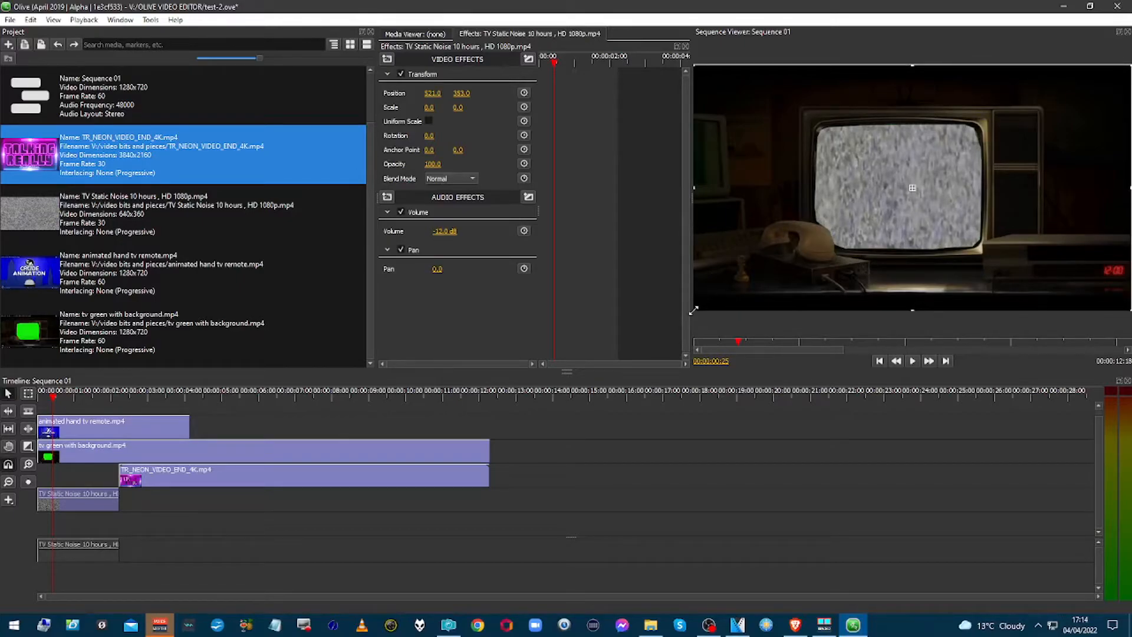
drag(700, 304, 644, 312)
drag(886, 230, 911, 231)
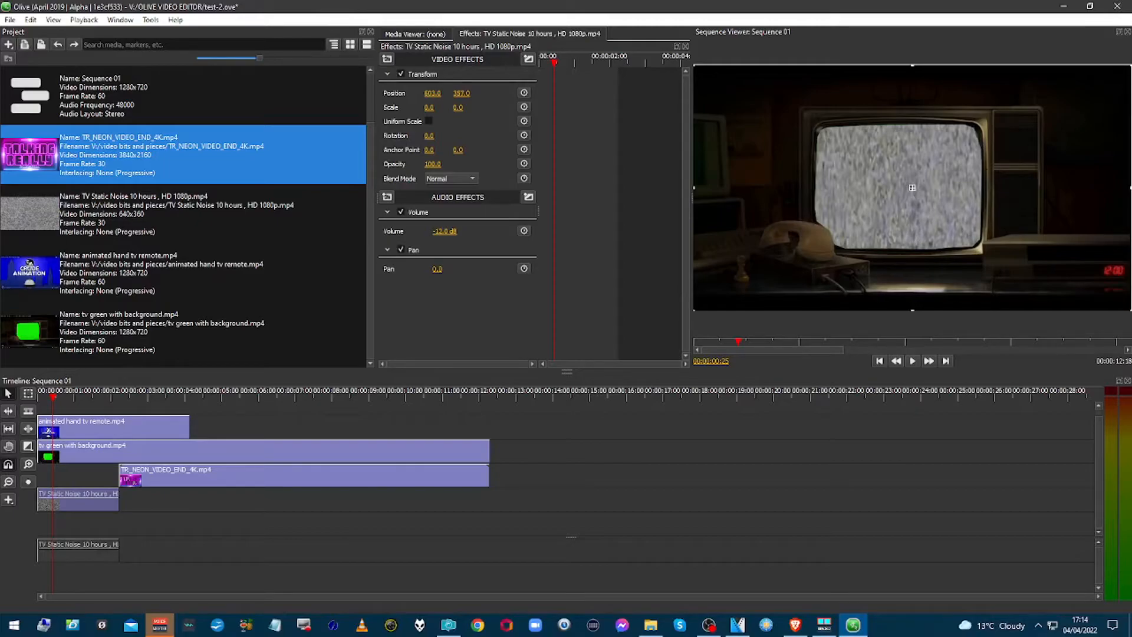
drag(1128, 67, 1091, 104)
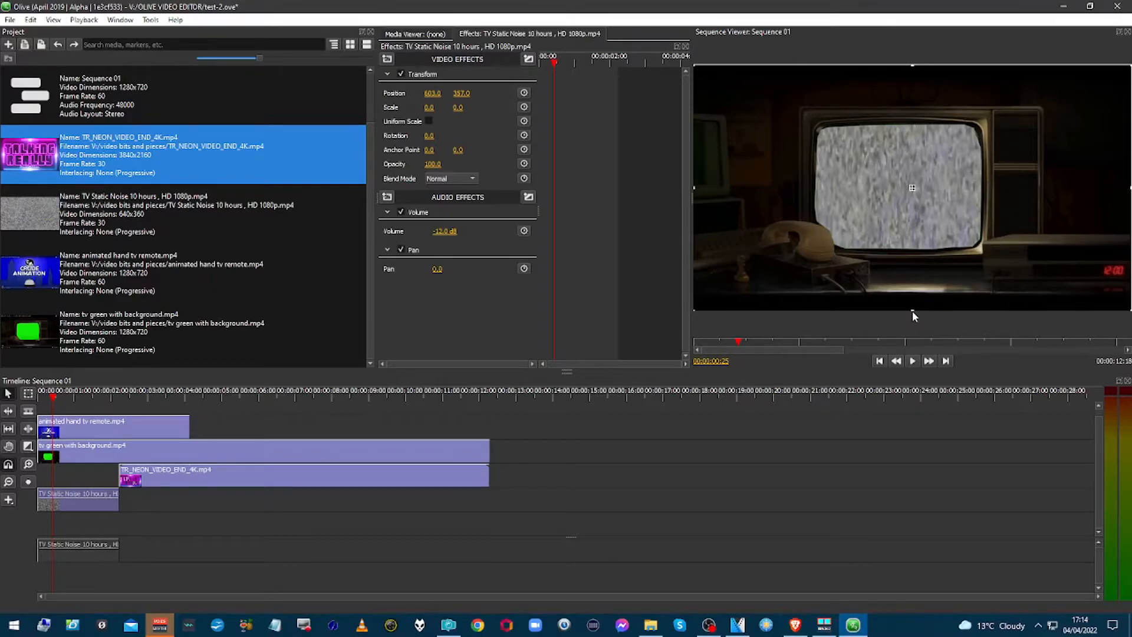
drag(911, 310, 907, 240)
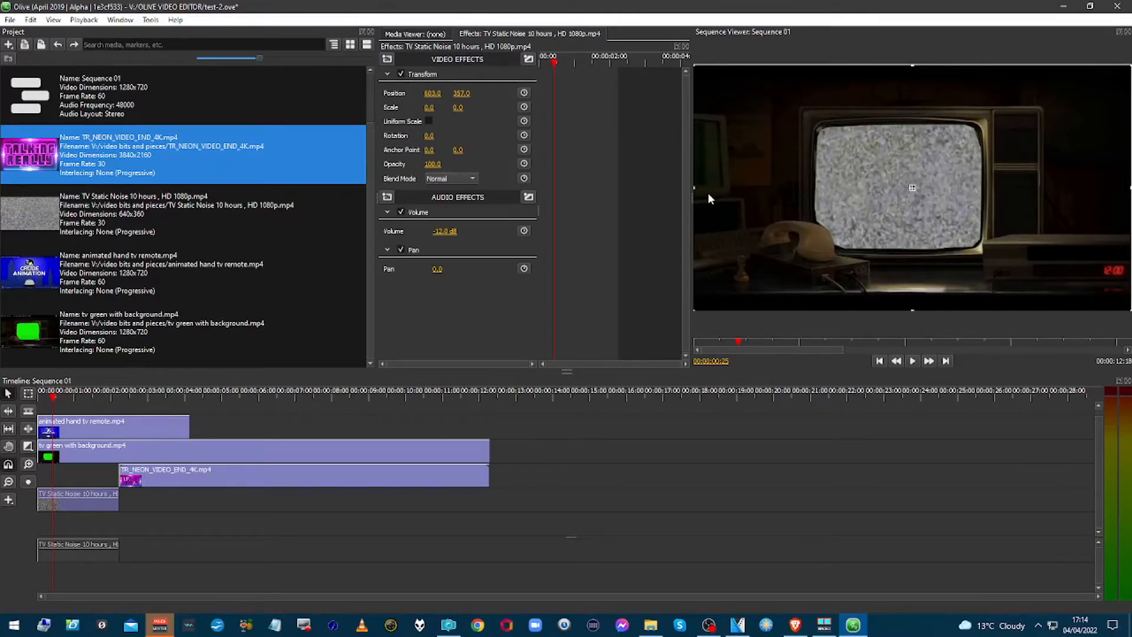
Step: Fine-tune the static clip's width and height so that it covers the whole TV screen
drag(694, 187, 654, 189)
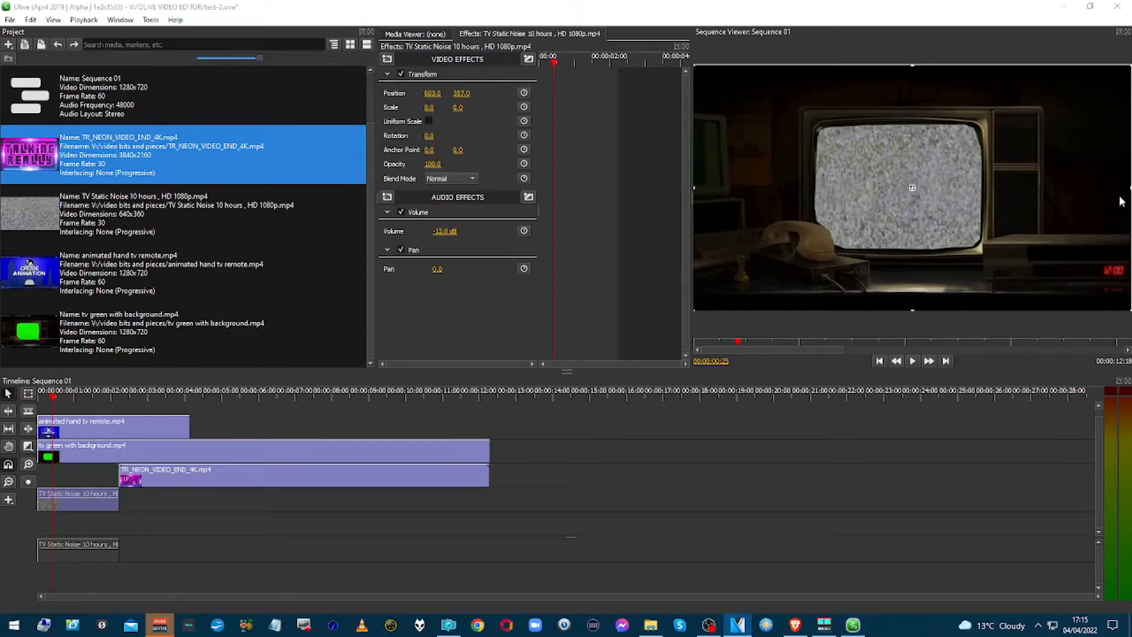
drag(1131, 187, 1122, 188)
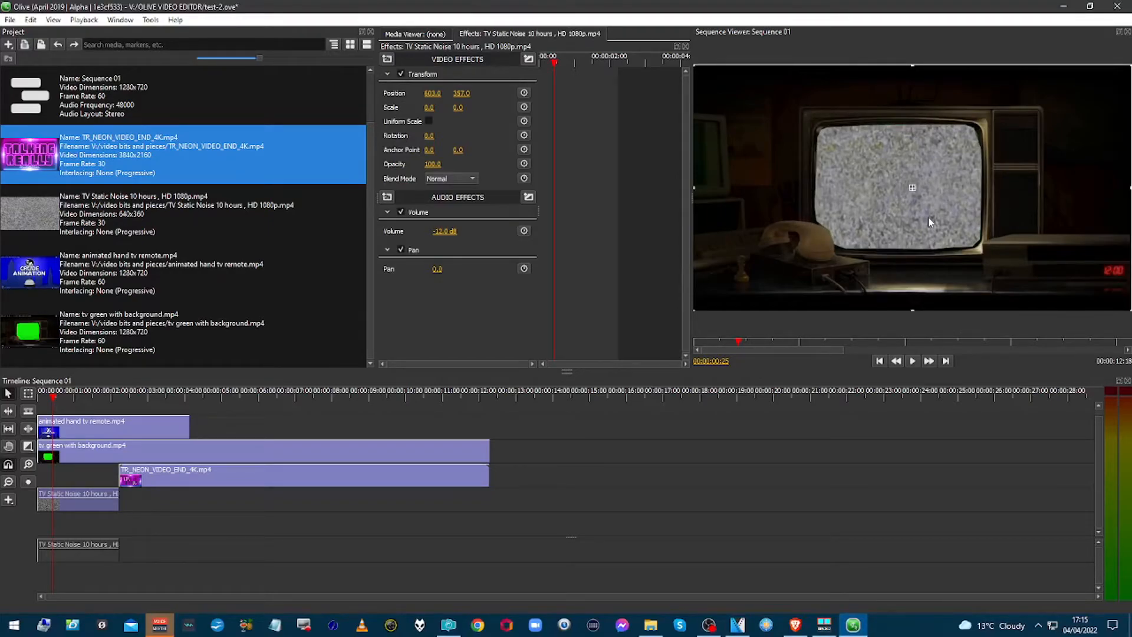
drag(924, 244, 921, 250)
Step: At about 4:35, scale the TR_NEON_VIDEO_END_4K clip uniformly to about 9.2 and move it to about 612, 358
click(232, 479)
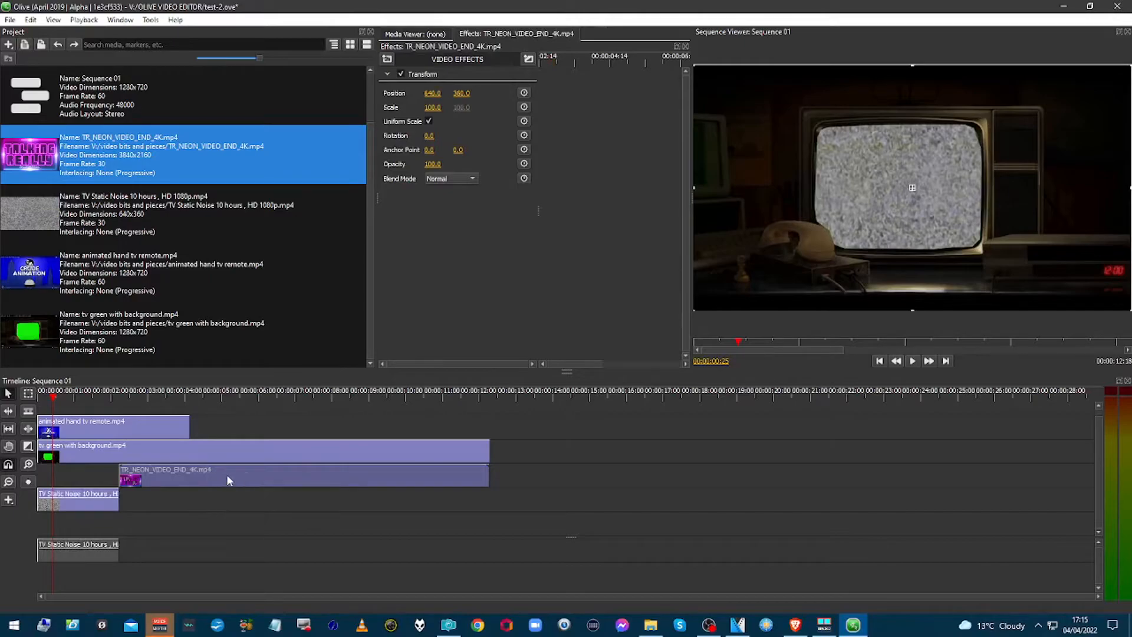
click(212, 410)
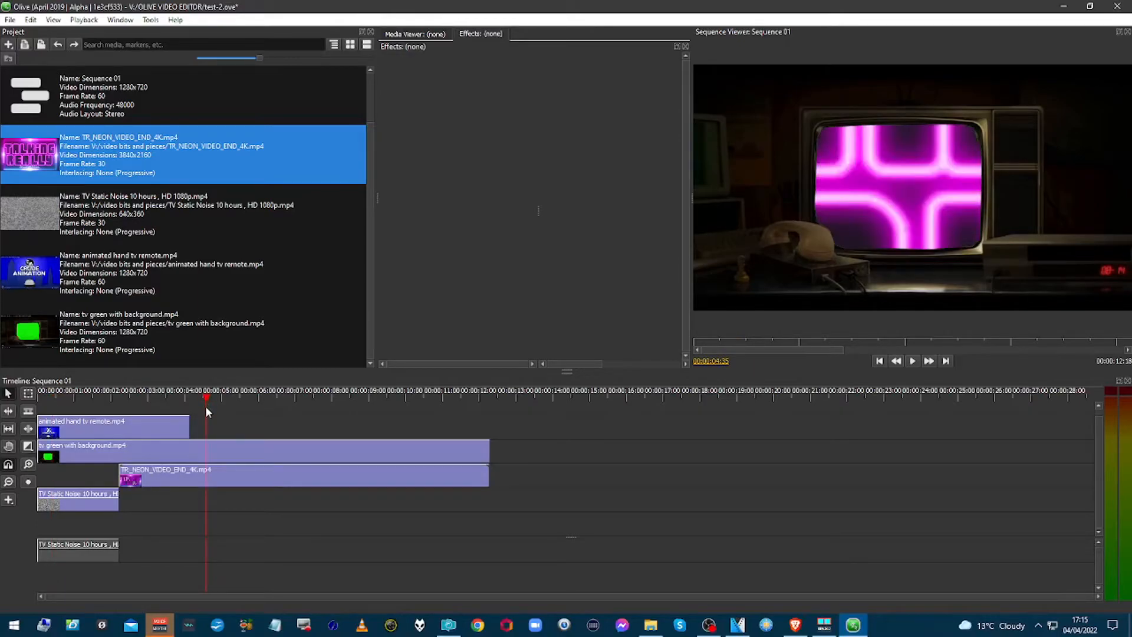
click(196, 482)
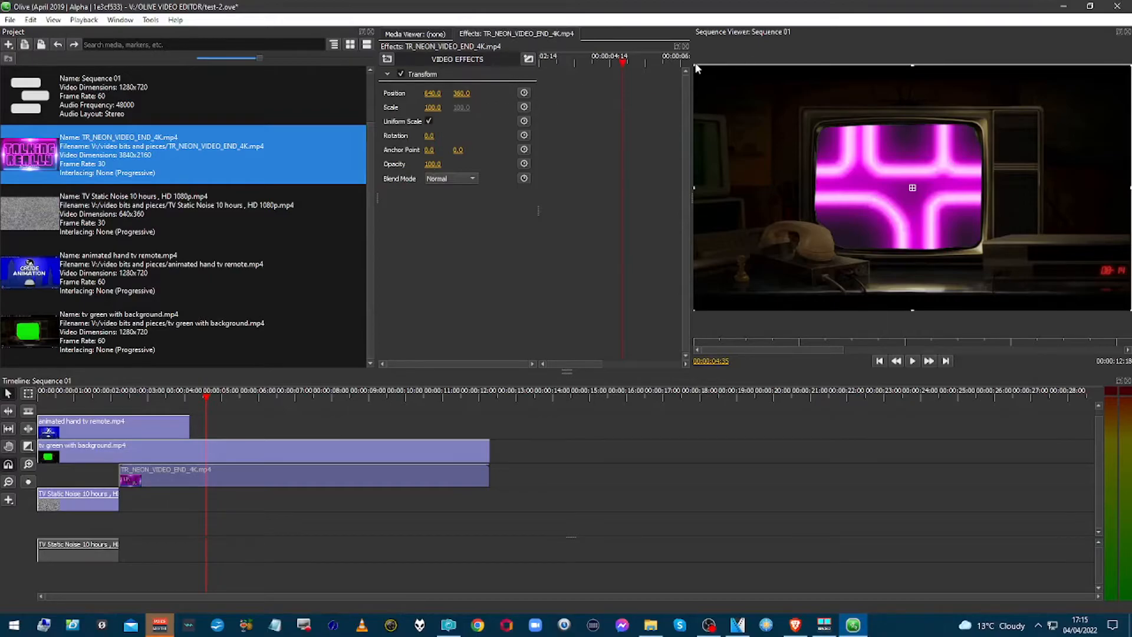
drag(696, 69, 881, 177)
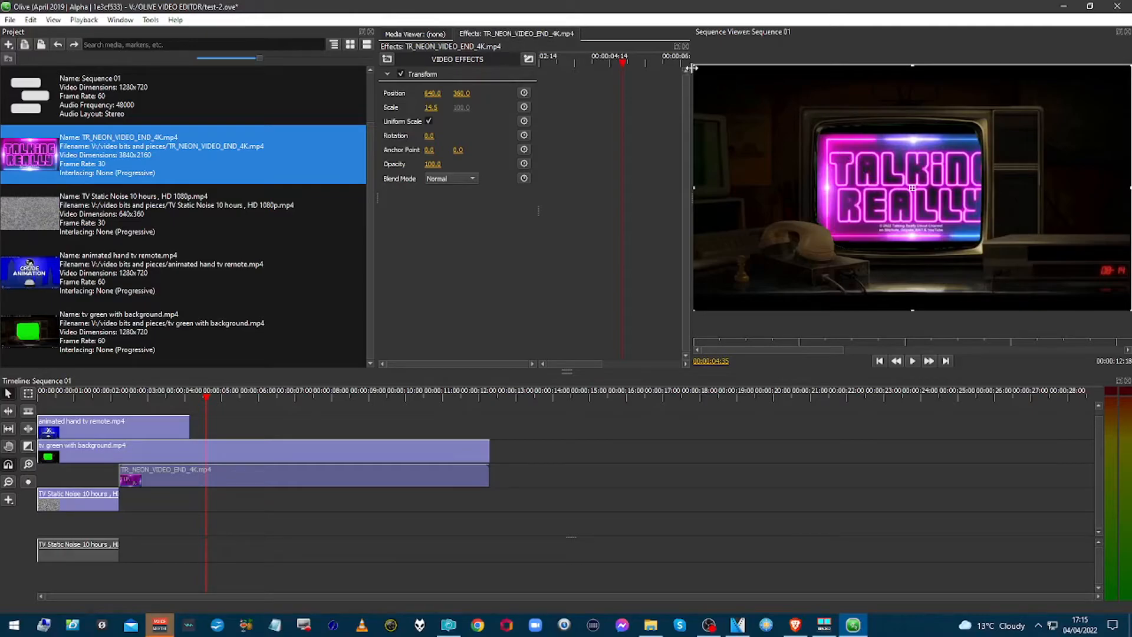
drag(693, 67, 709, 82)
drag(941, 190, 921, 189)
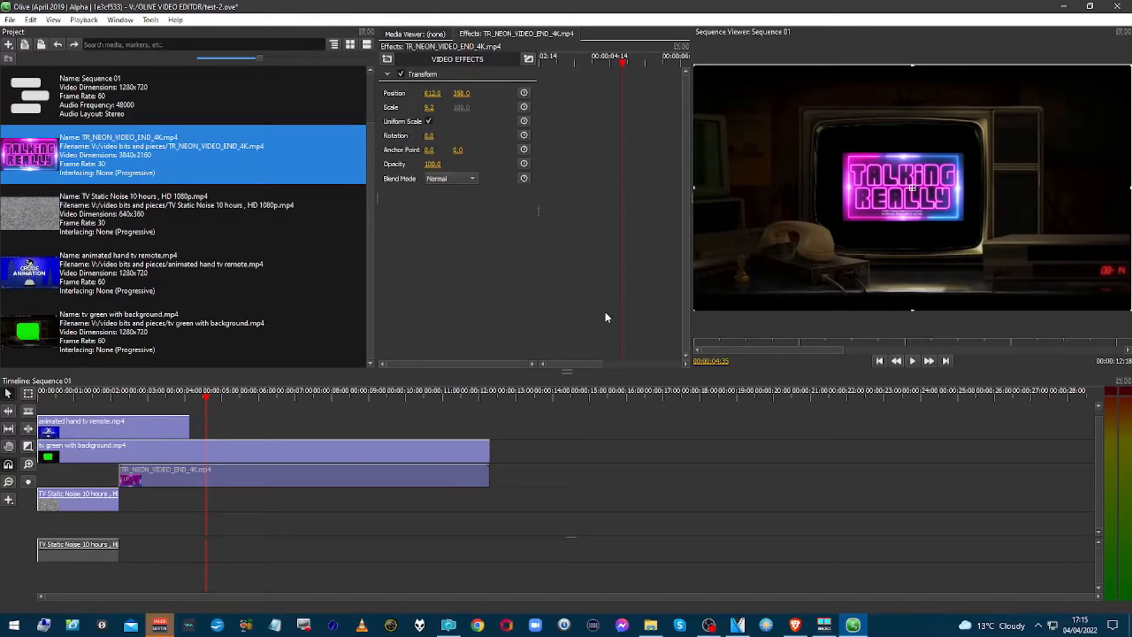
Step: Turn off uniform scale for the neon clip and stretch it to about 13.3 by 16.4
click(428, 120)
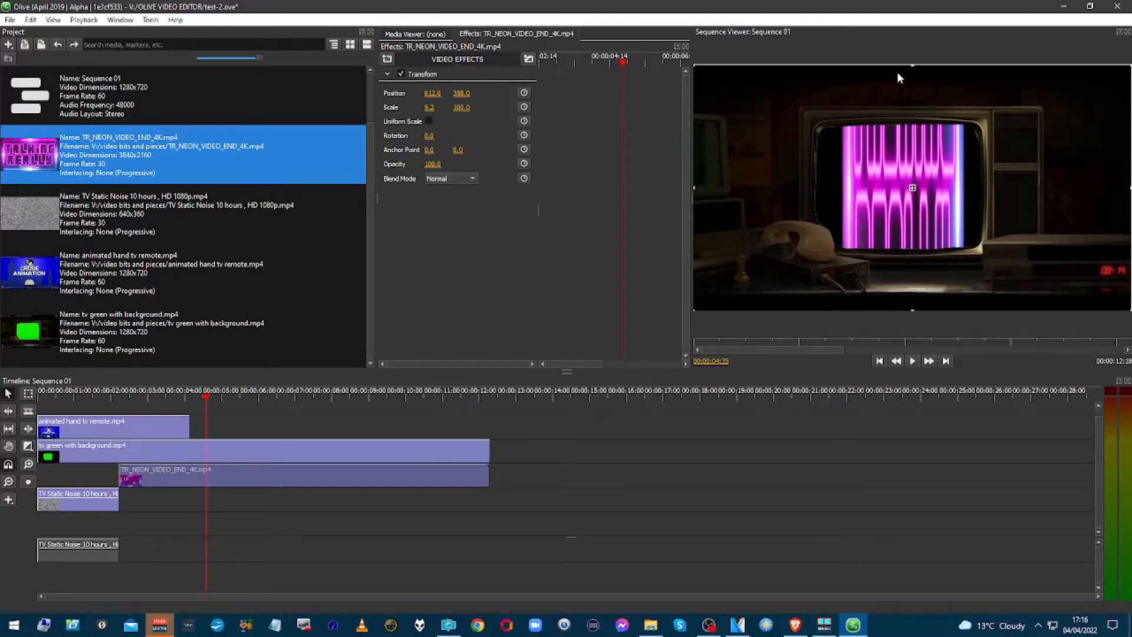
drag(913, 65, 908, 156)
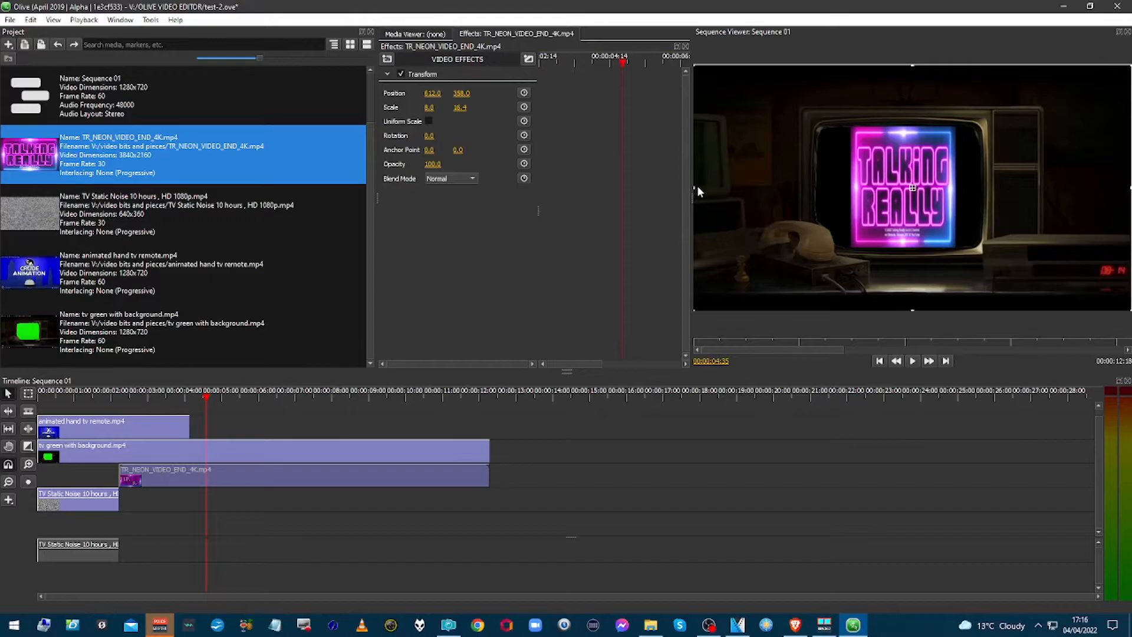
mouse_move(696, 186)
mouse_down()
mouse_move(663, 186)
mouse_move(686, 189)
mouse_up()
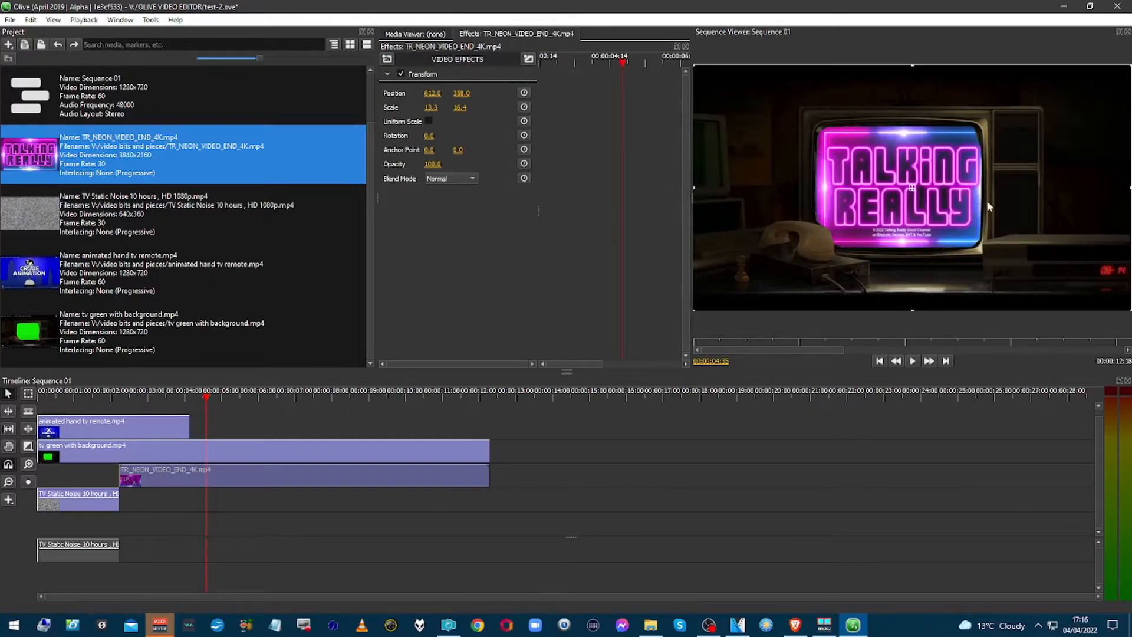
Step: Move the neon clip to about 606, 358 and refine its scale to about 12.3 by 16.9
drag(988, 206, 965, 204)
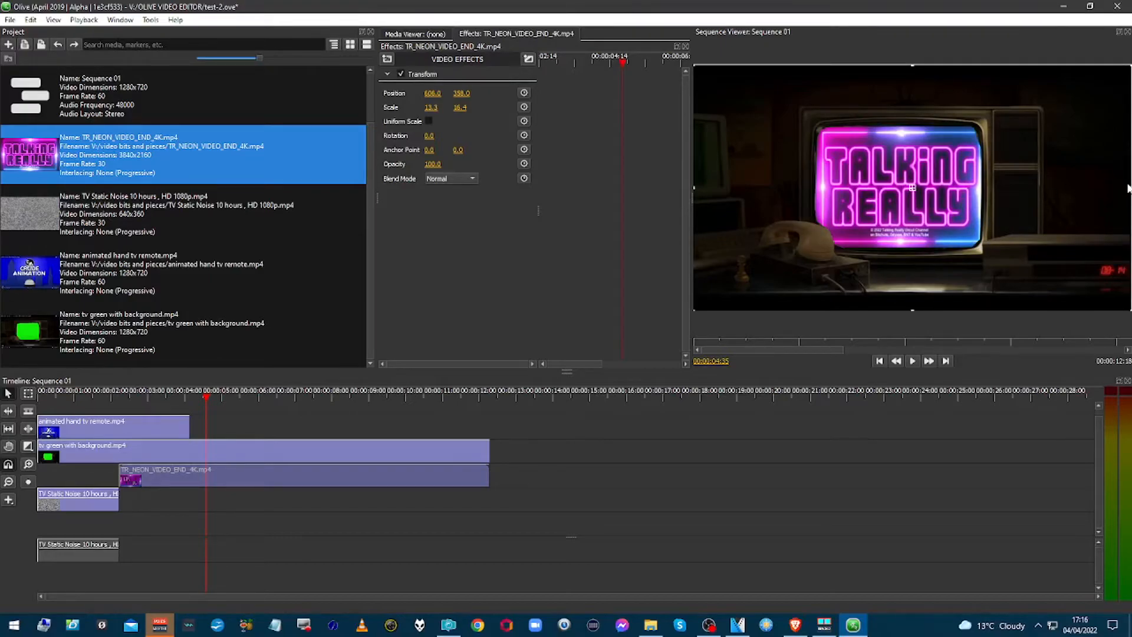
drag(1127, 187, 1129, 192)
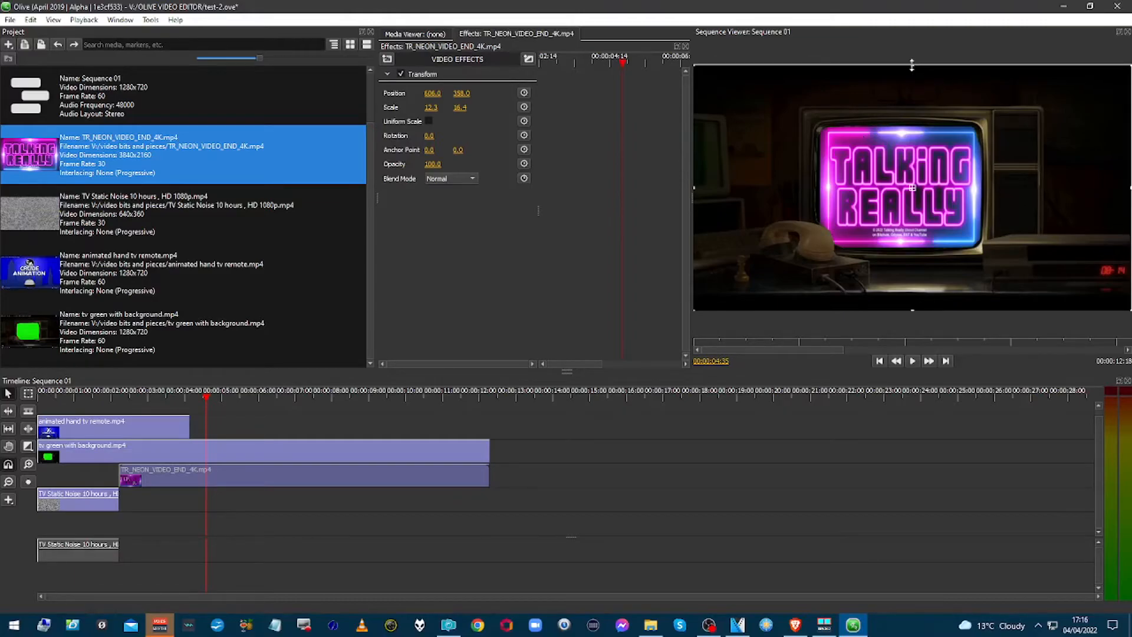
drag(911, 65, 912, 69)
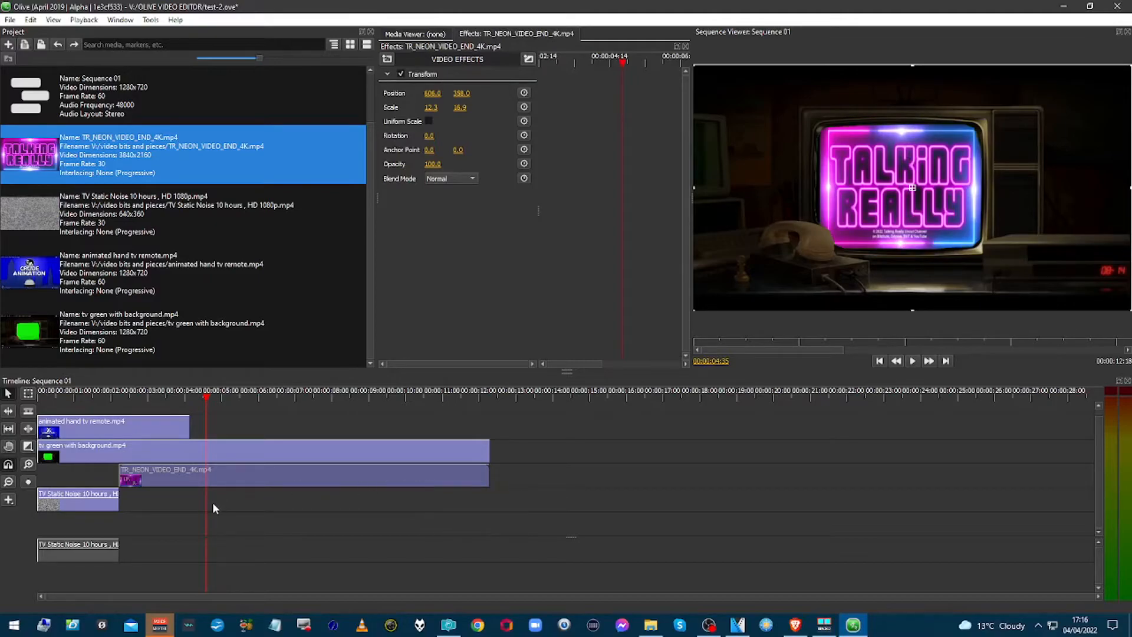
Step: Play the sequence from the start to check the static and neon clips inside the TV screen
click(40, 407)
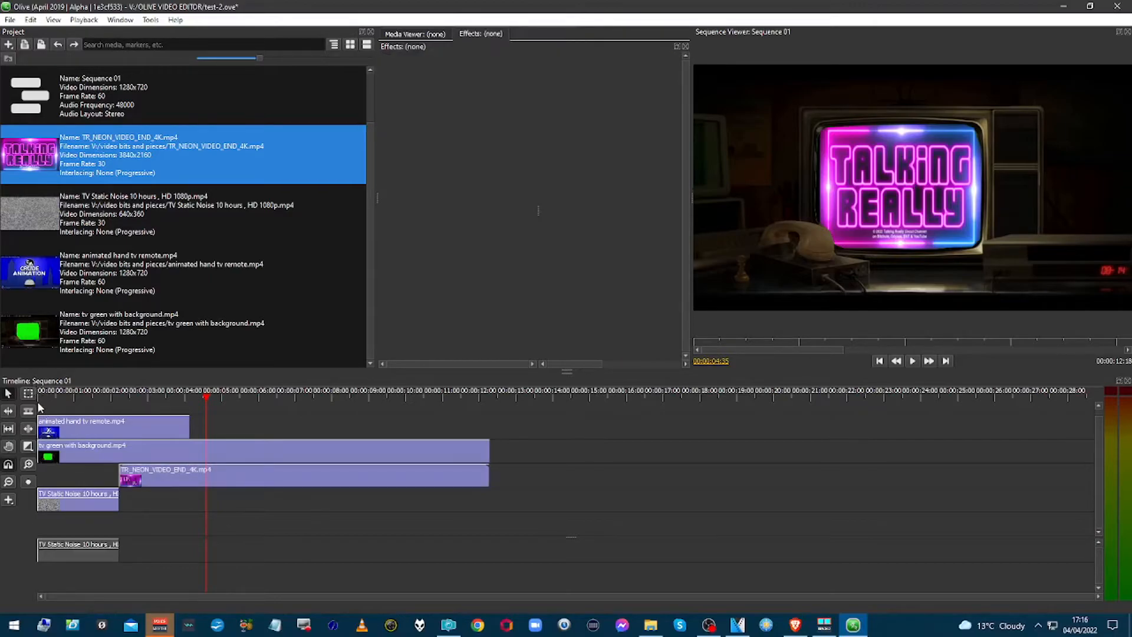
click(36, 394)
key(space)
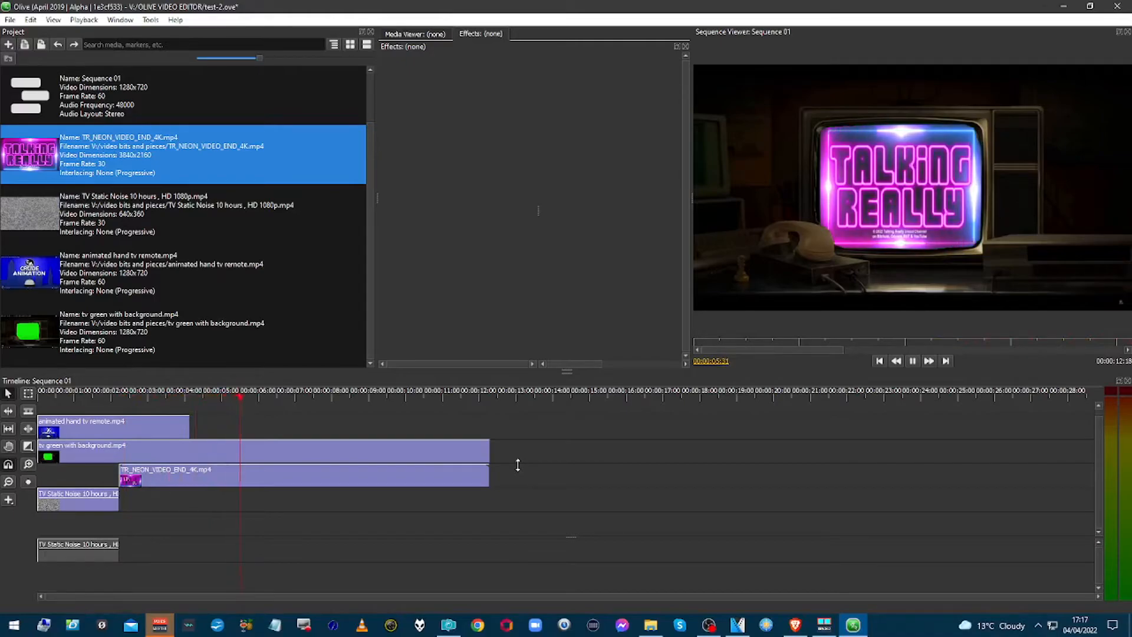
key(space)
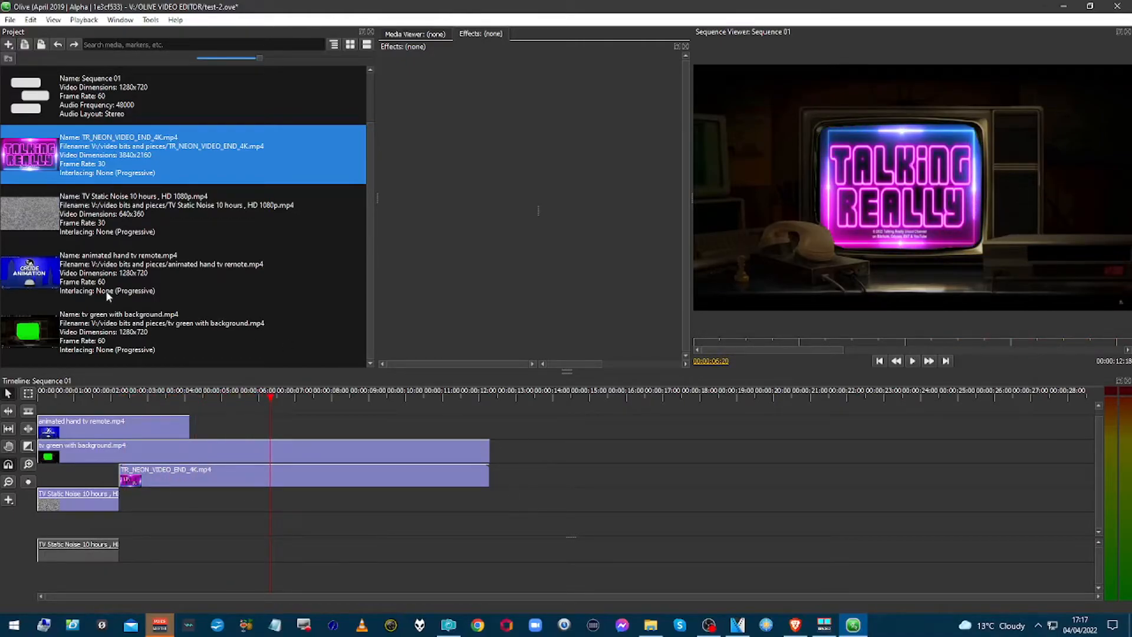
Step: Add 20 Track 20.mp3 to the static clip's audio track, starting at about 6:41
scroll(106, 299, up, 1)
scroll(106, 300, down, 1)
scroll(106, 300, up, 1)
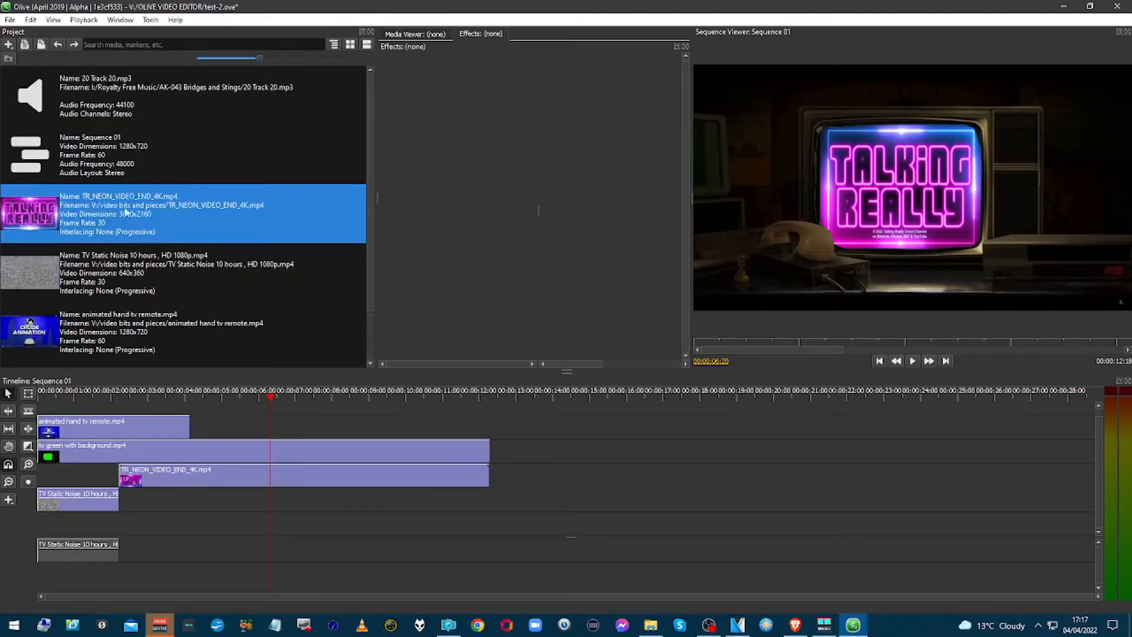
click(133, 120)
drag(135, 122, 312, 557)
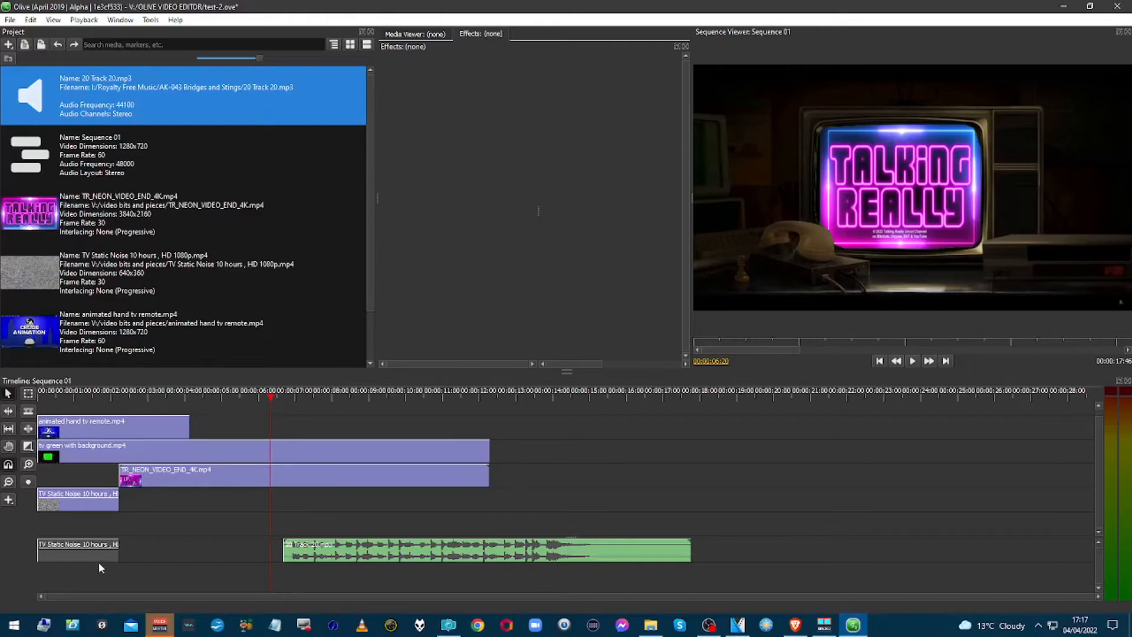
click(311, 555)
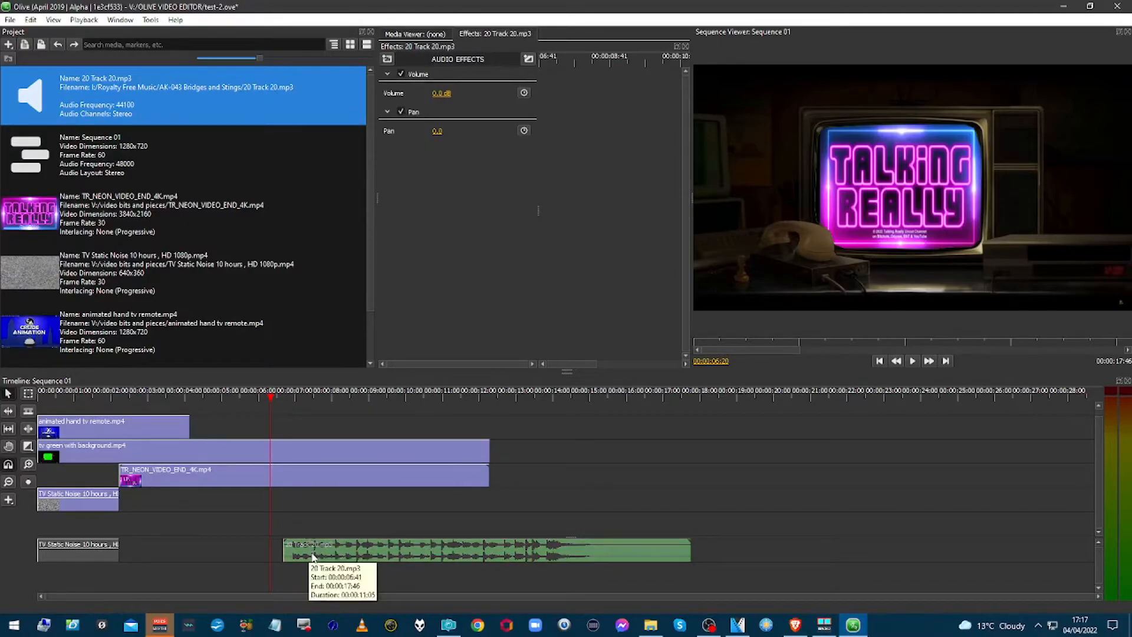
Step: Play from about 7:20 and split all clips at the playhead at 7:30
click(307, 403)
click(308, 396)
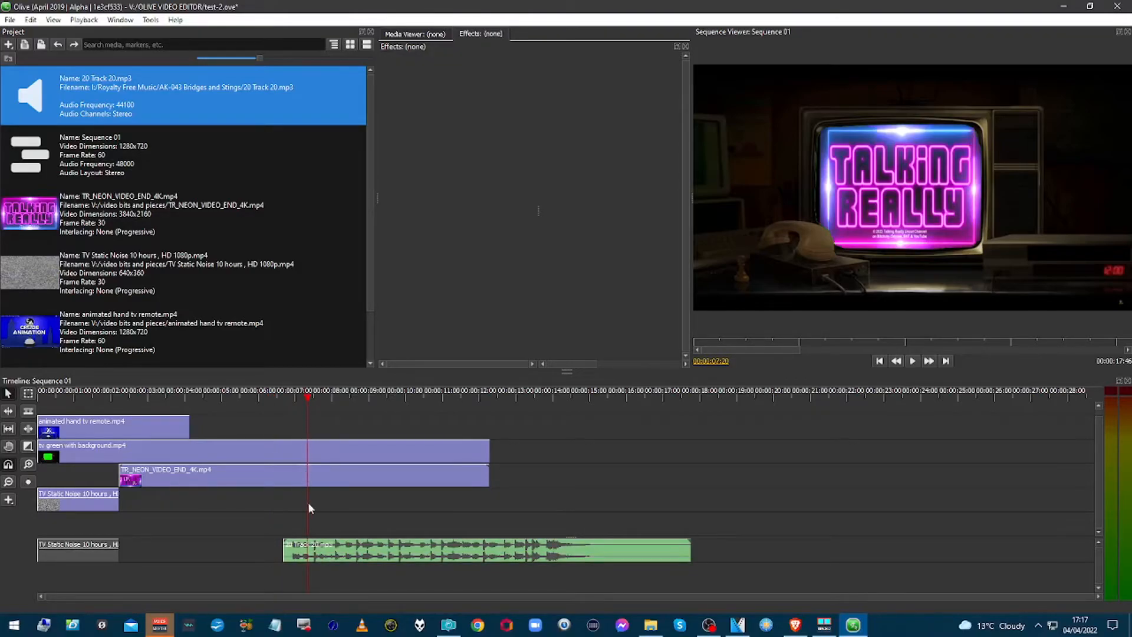
key(space)
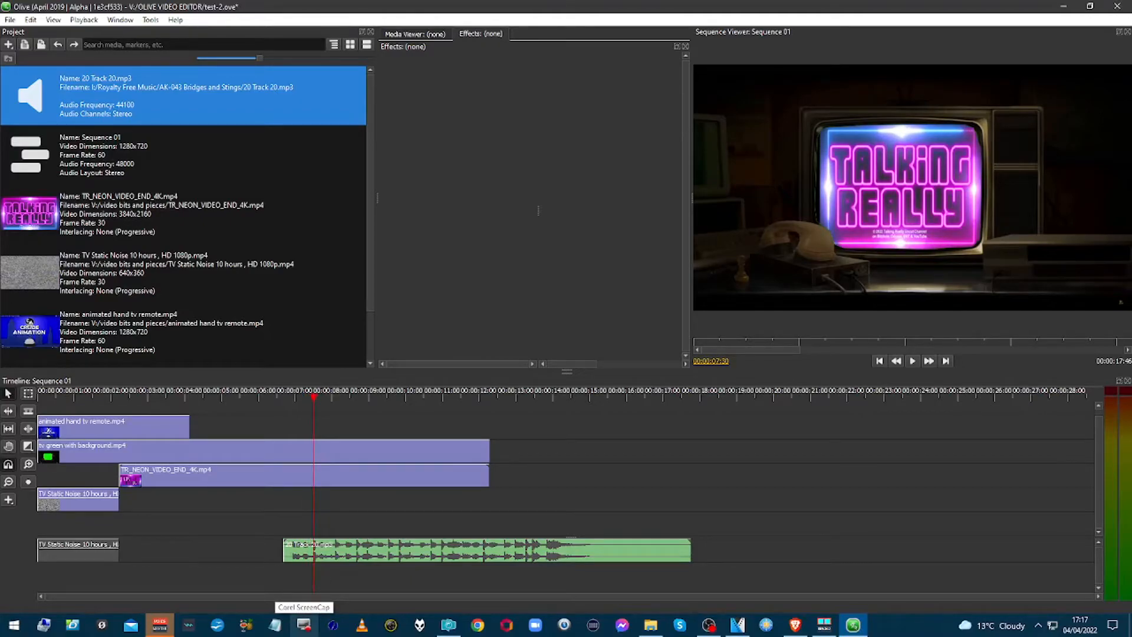
key(ctrl+k)
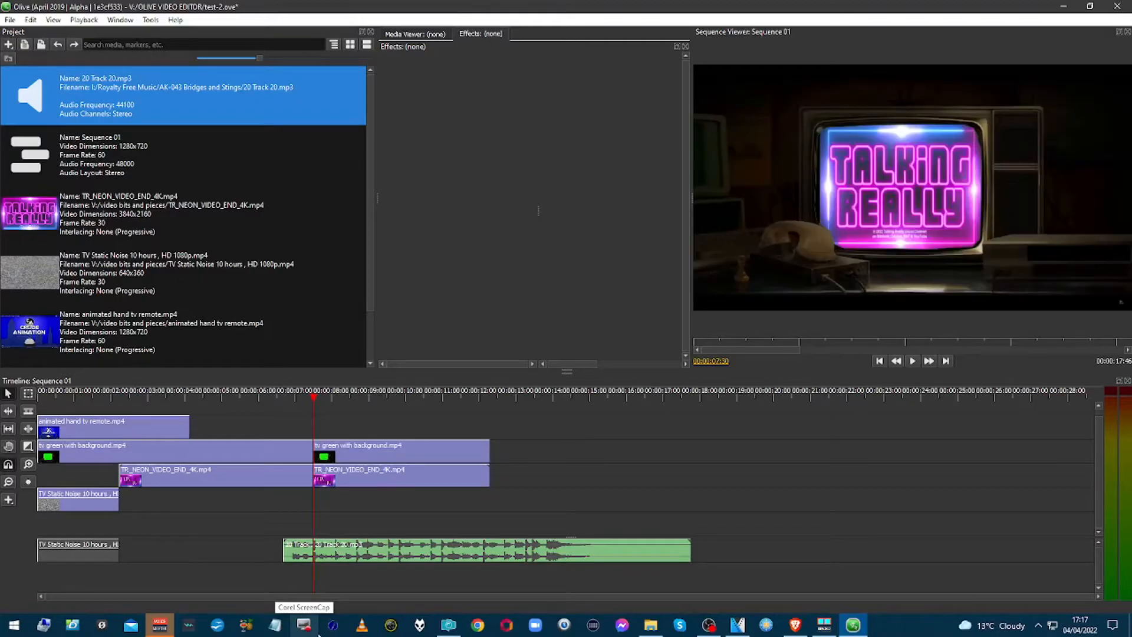
Step: Delete the music piece before the cut and move the remaining part to start right where the static audio ends
click(311, 553)
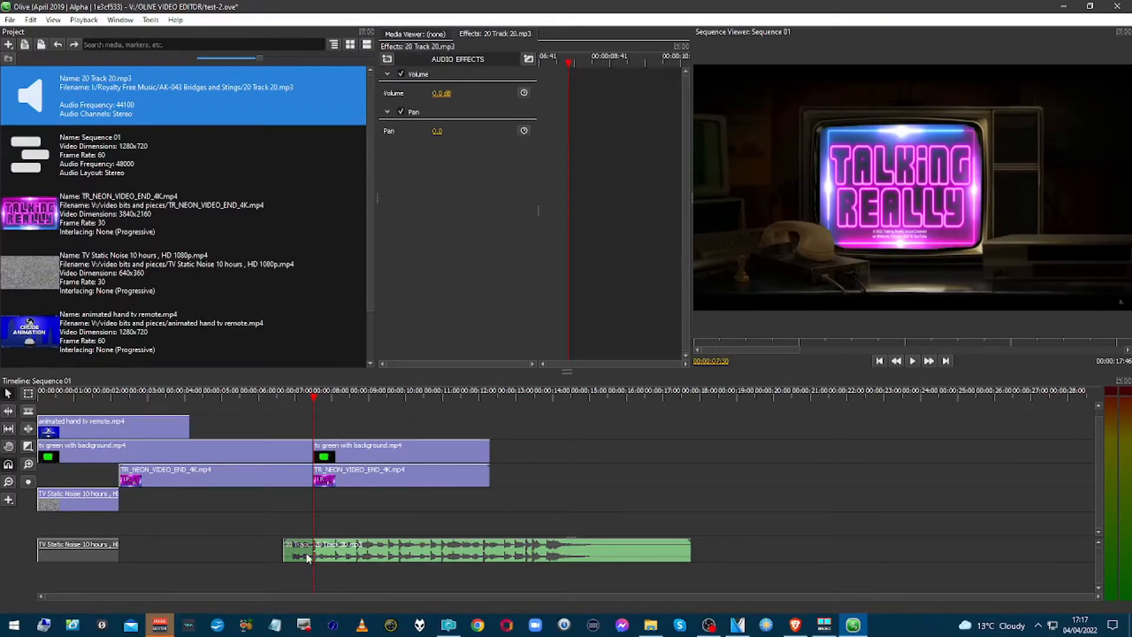
click(285, 537)
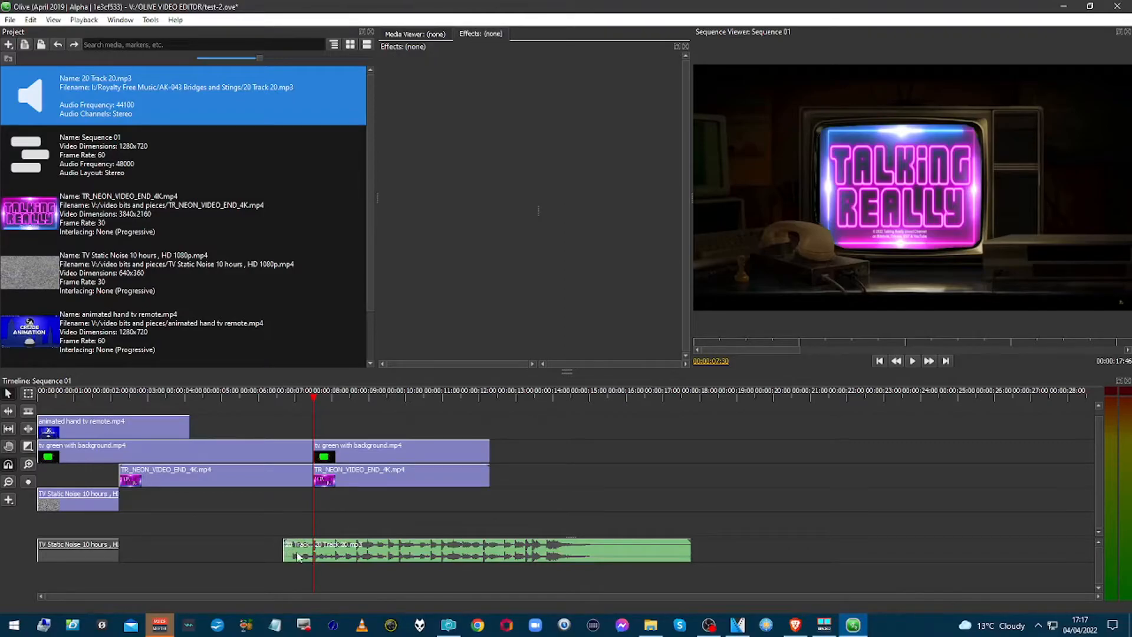
click(297, 555)
key(Delete)
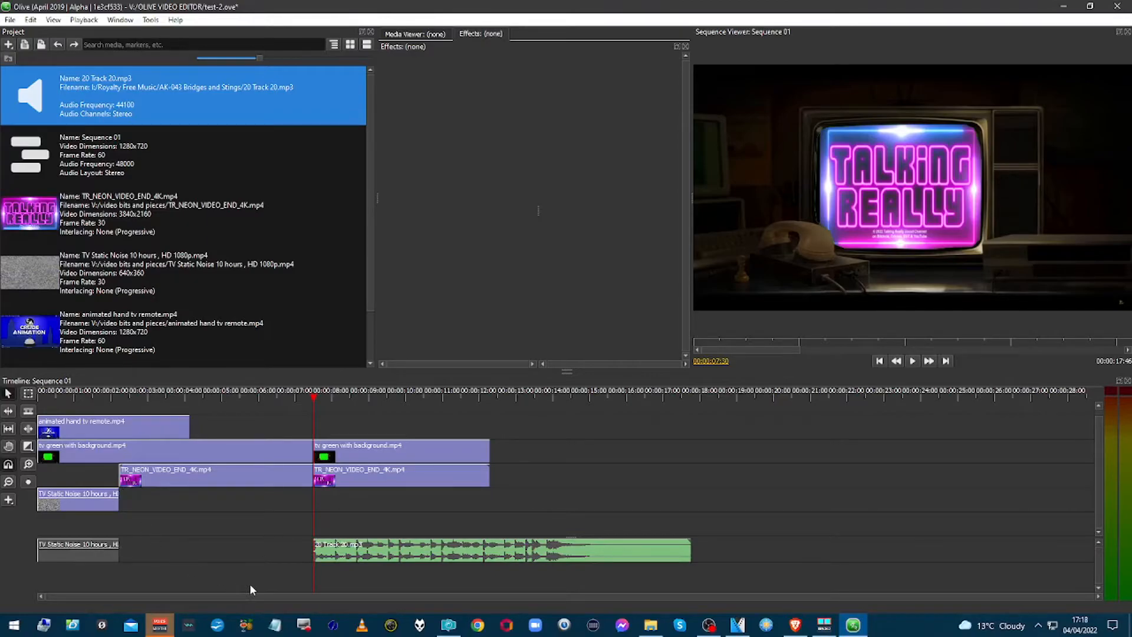
drag(328, 554, 141, 560)
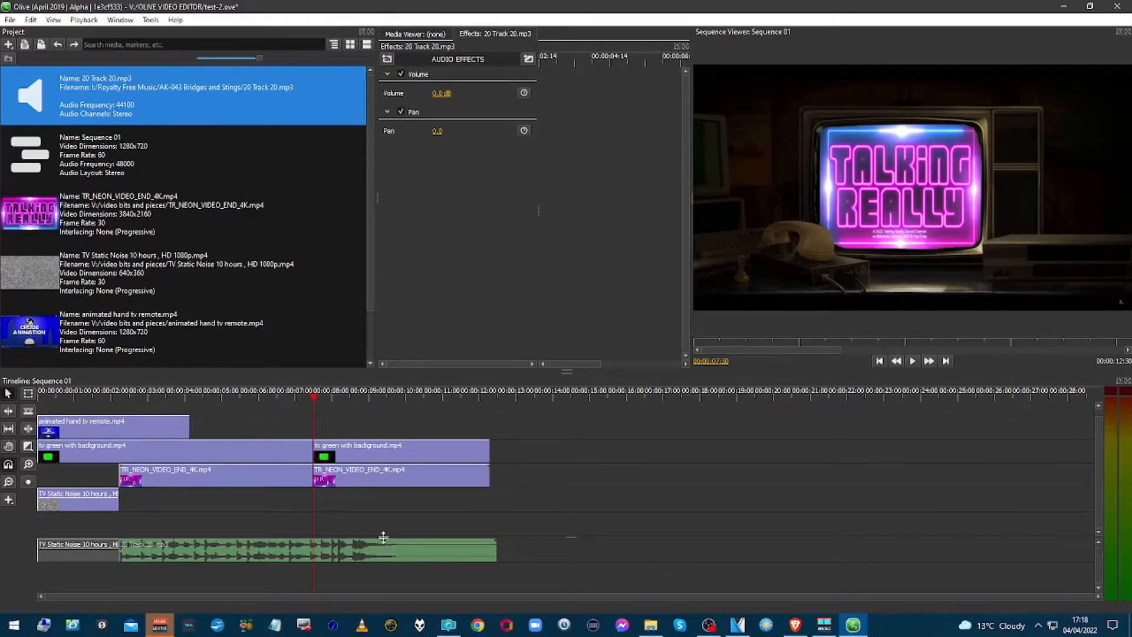
click(344, 529)
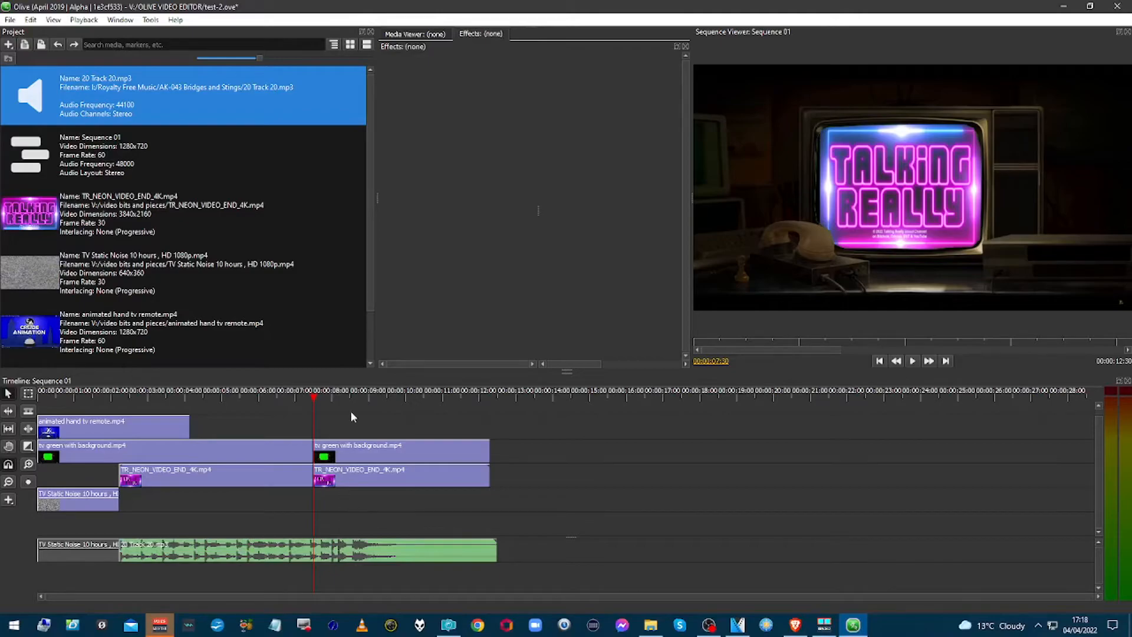
Step: Play the last seconds of the sequence forwards and backwards to review how the music and neon video end
key(space)
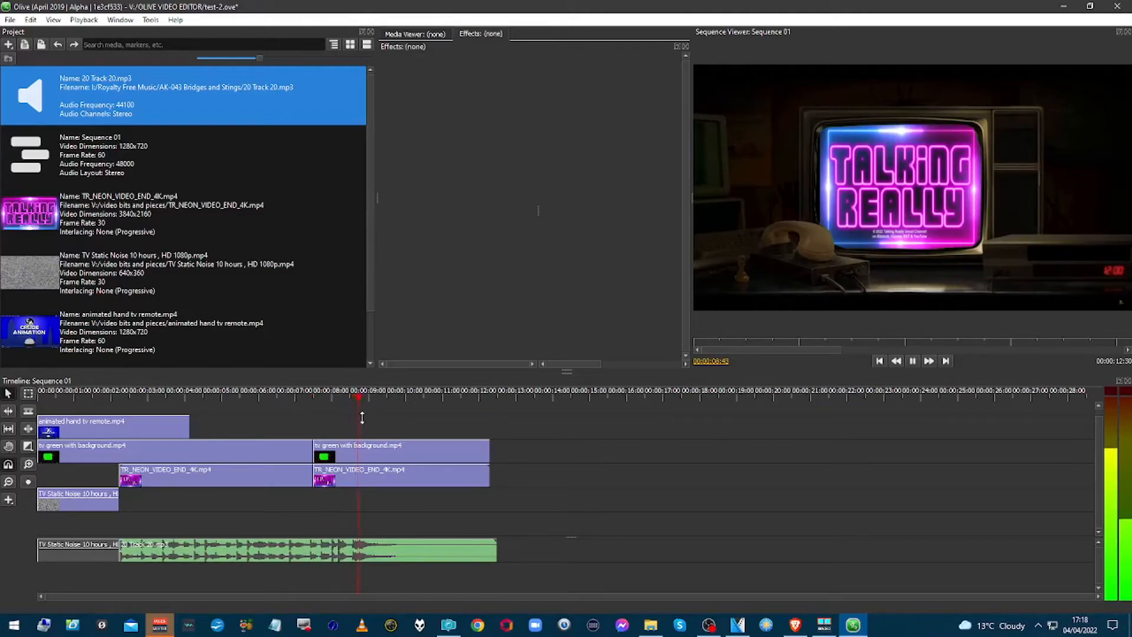
key(space)
key(space)
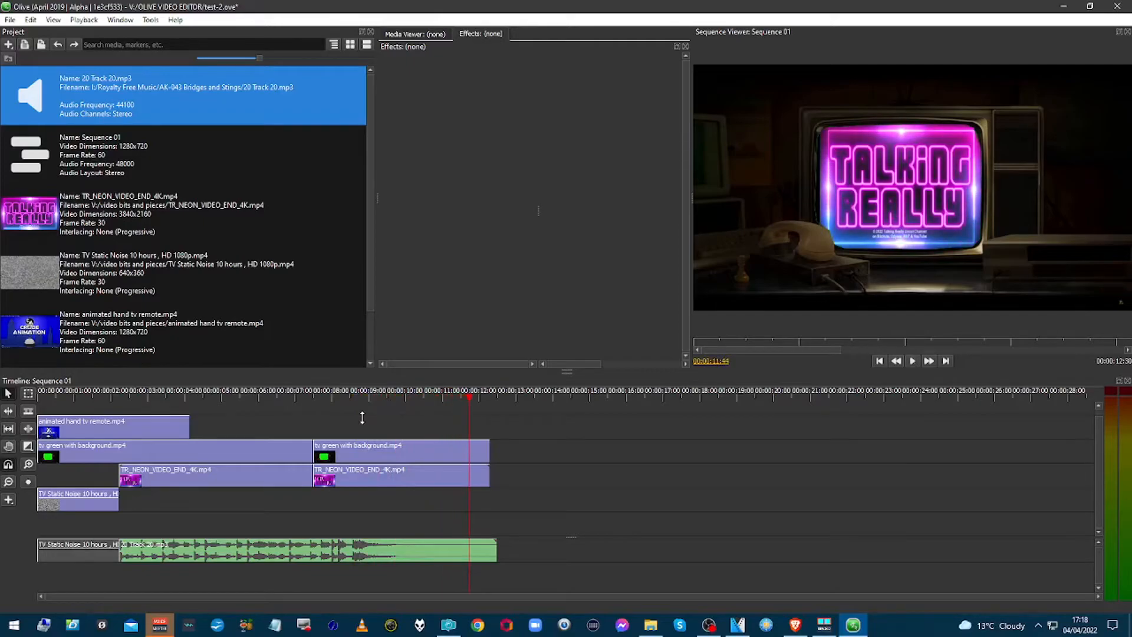
key(j)
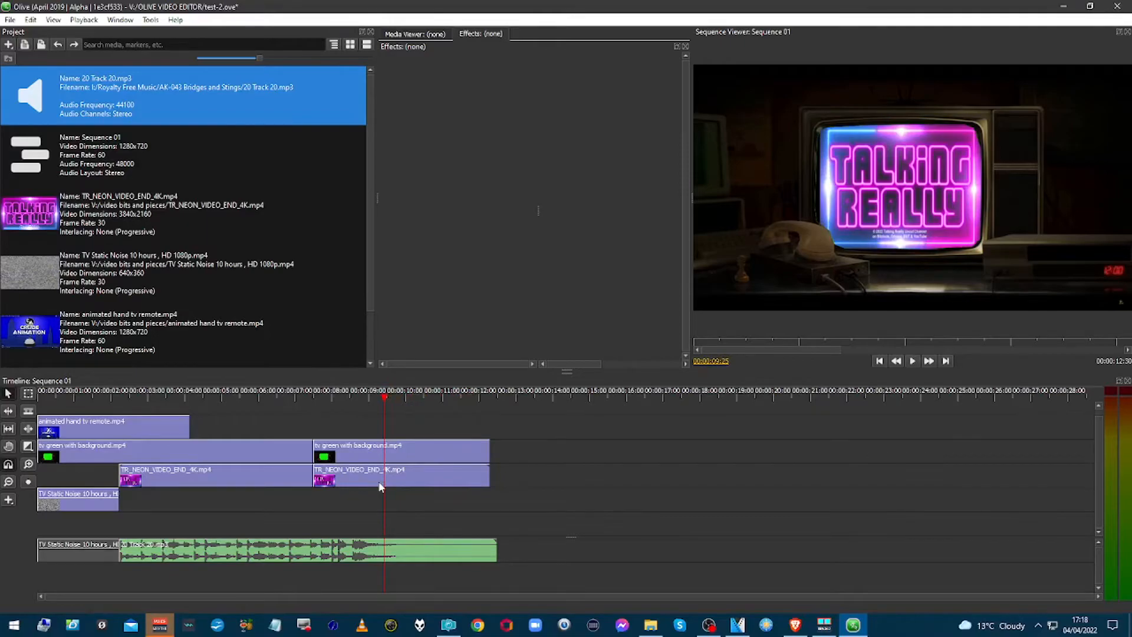
mouse_move(380, 487)
text(l)
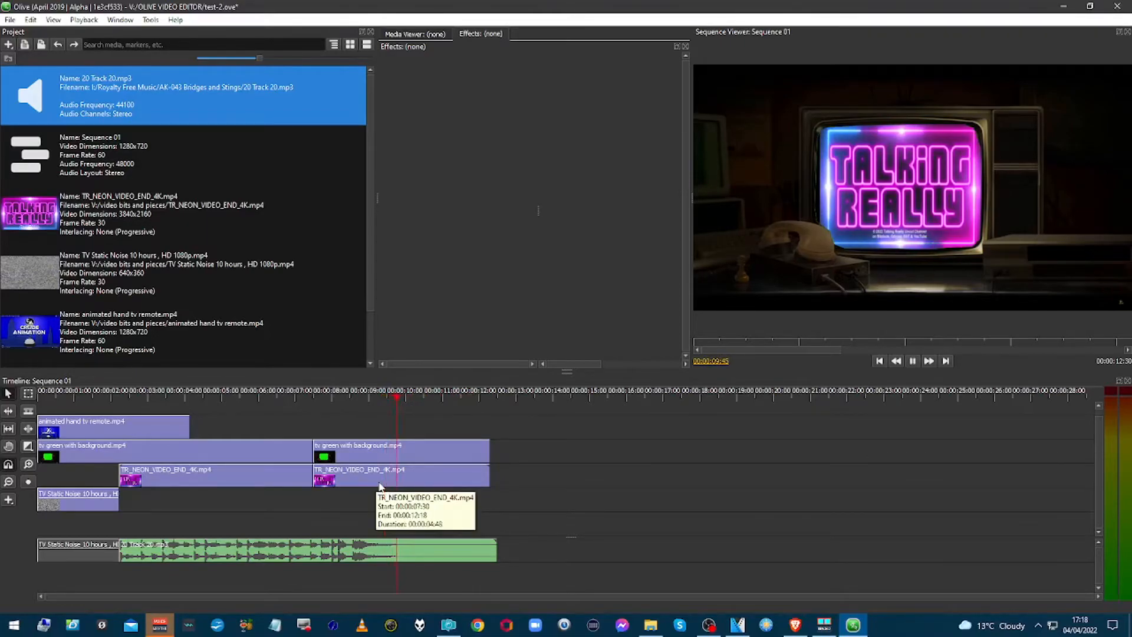
text(mk)
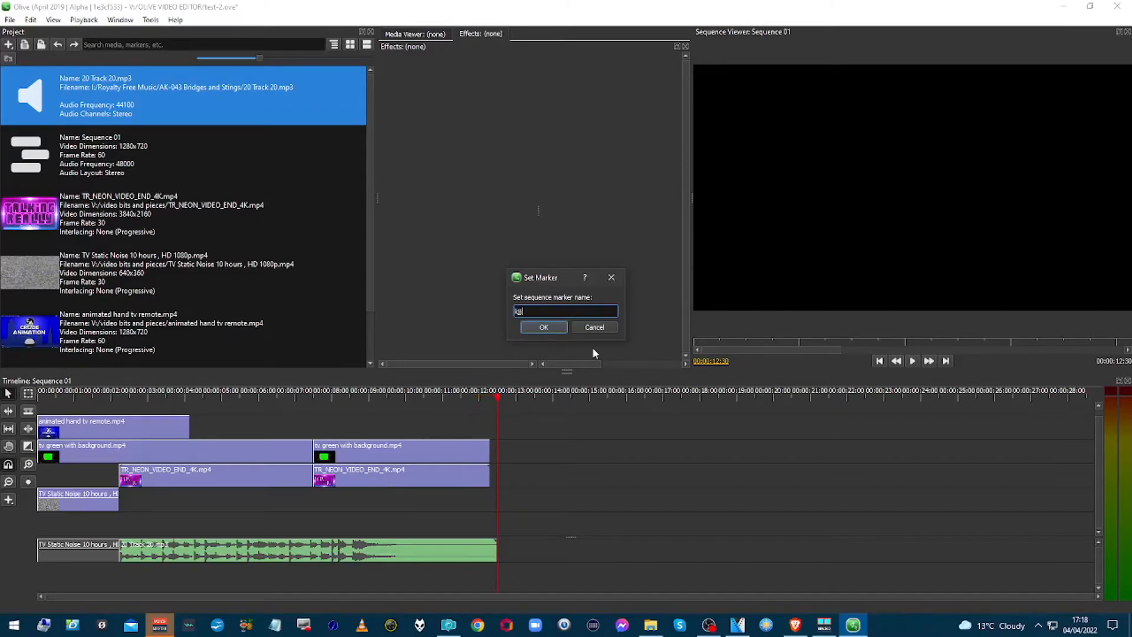
click(595, 327)
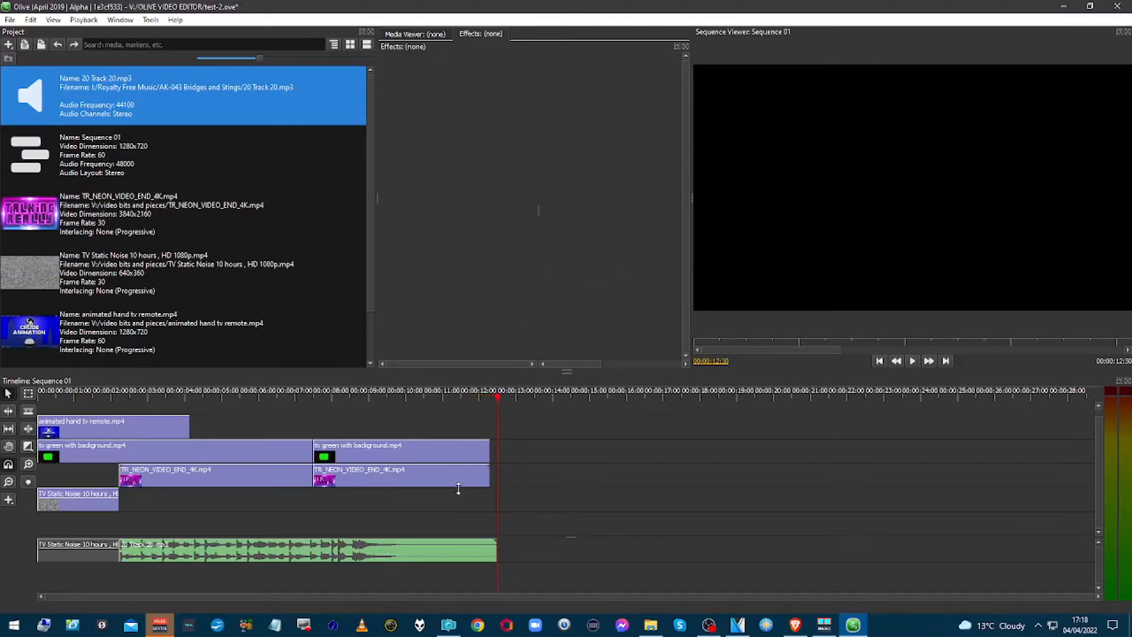
key(j)
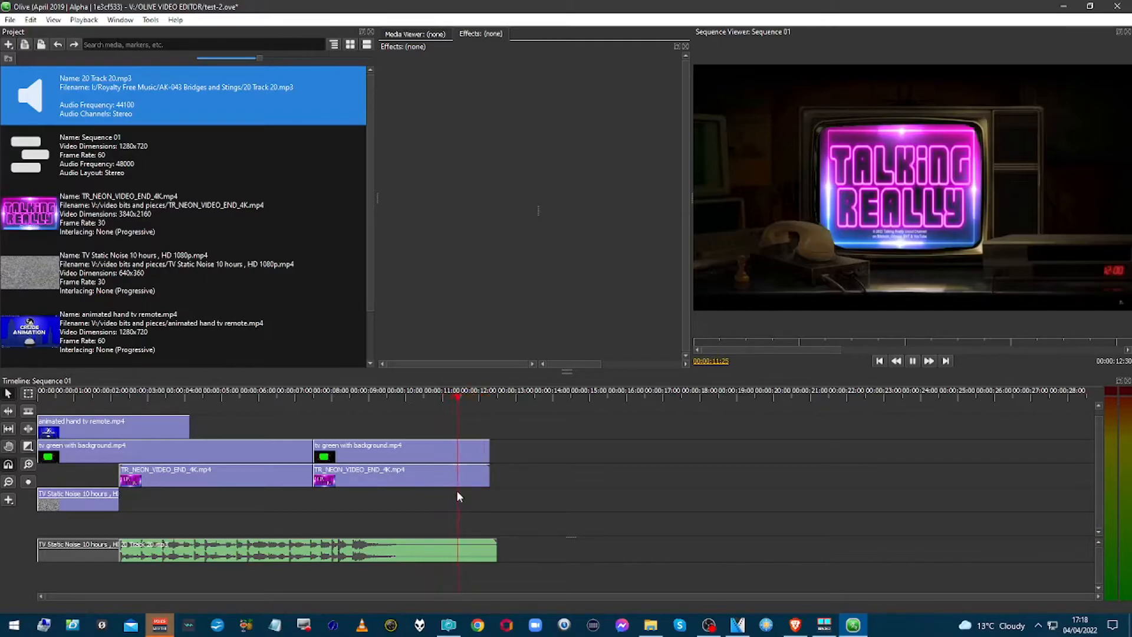
key(k)
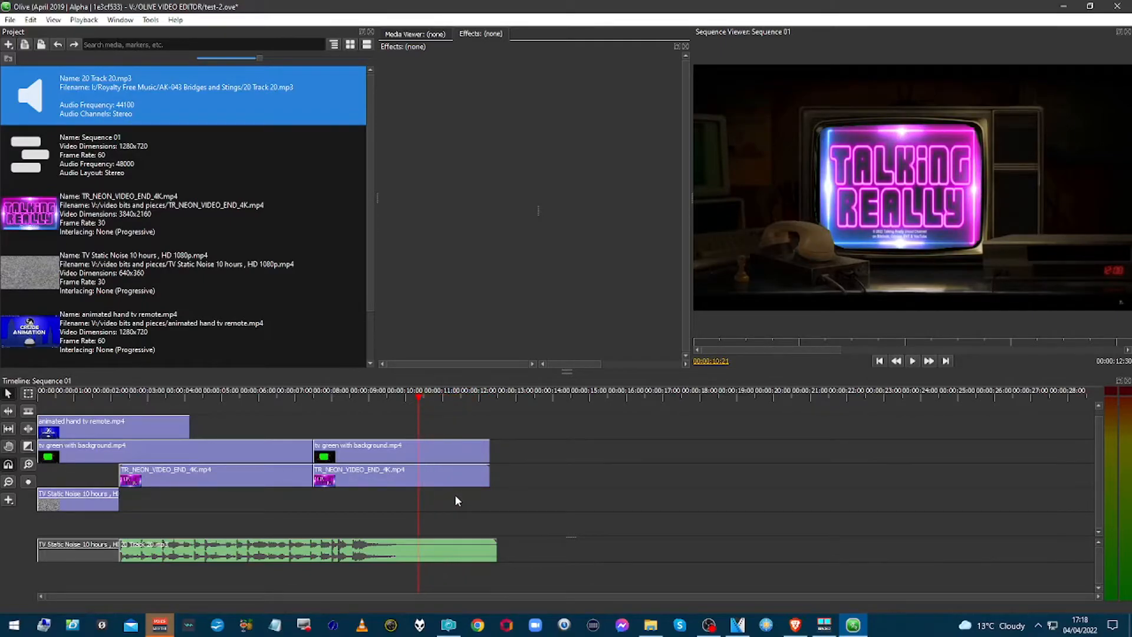
Step: Play back and forth between about 10:13 and 11:04 to find an end point after the music fades, stopping at 10:28
key(j)
key(l)
key(j)
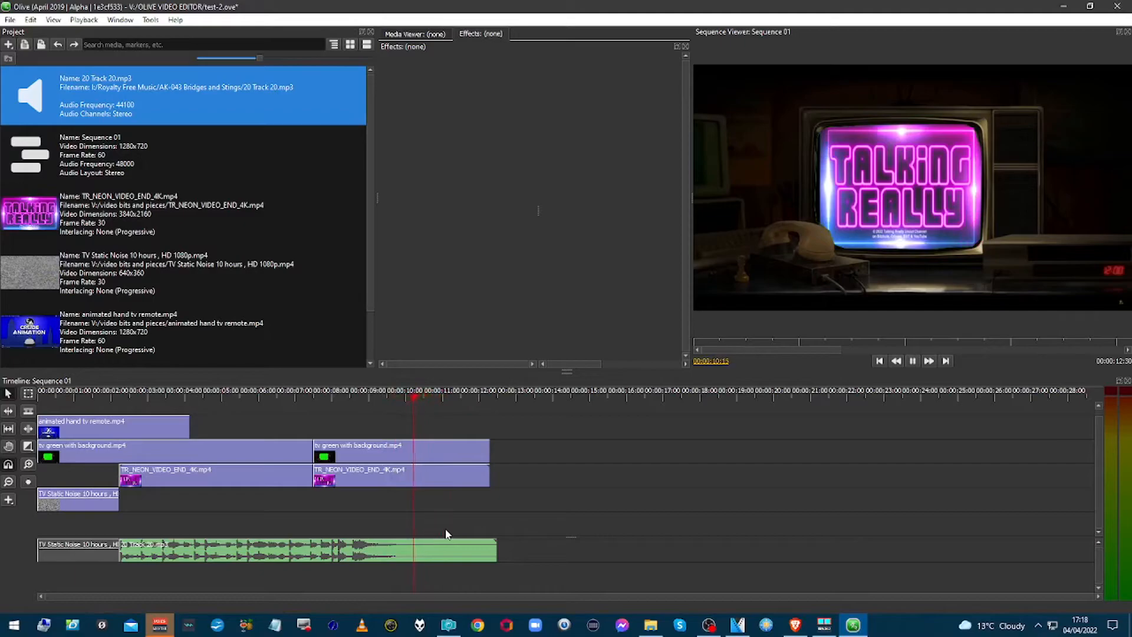
key(k)
key(l)
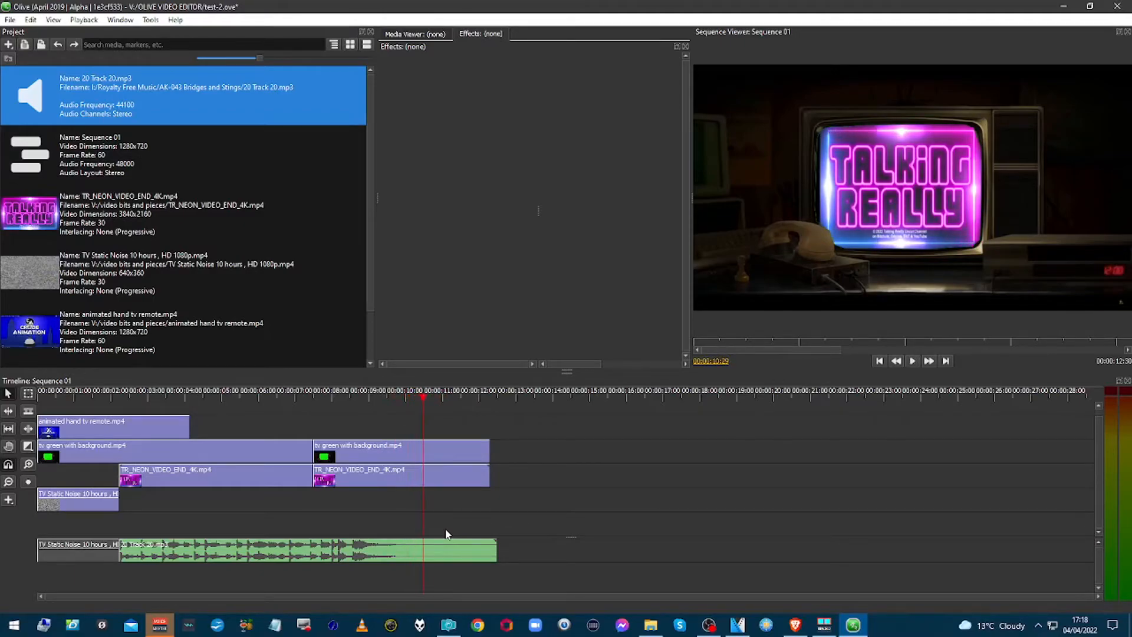
key(space)
key(space)
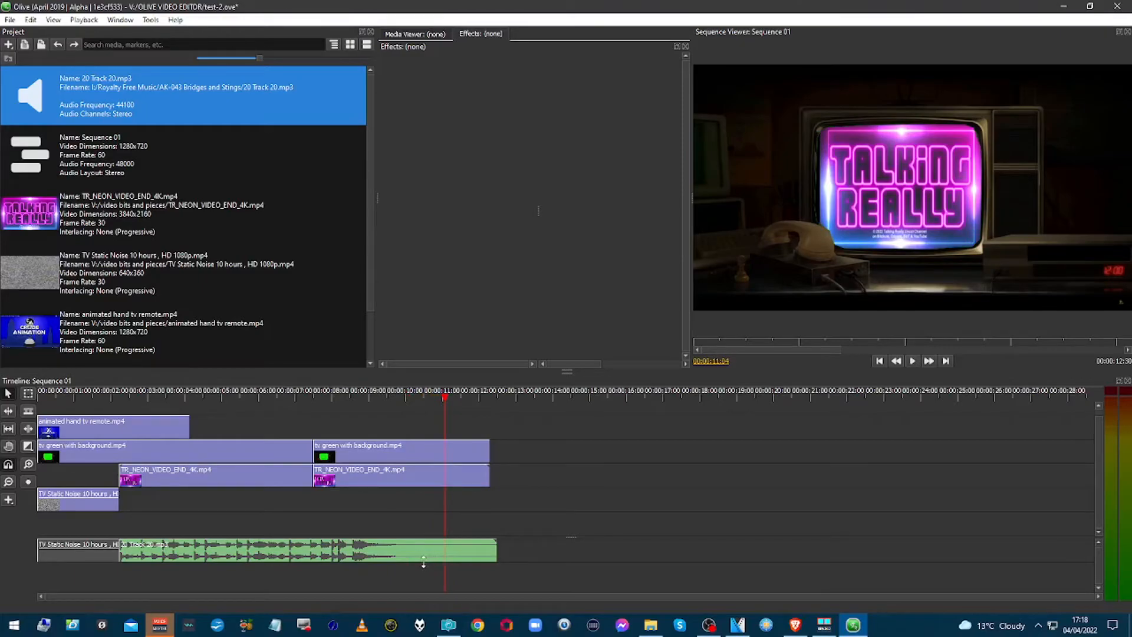
key(j)
key(l)
key(j)
key(k)
key(l)
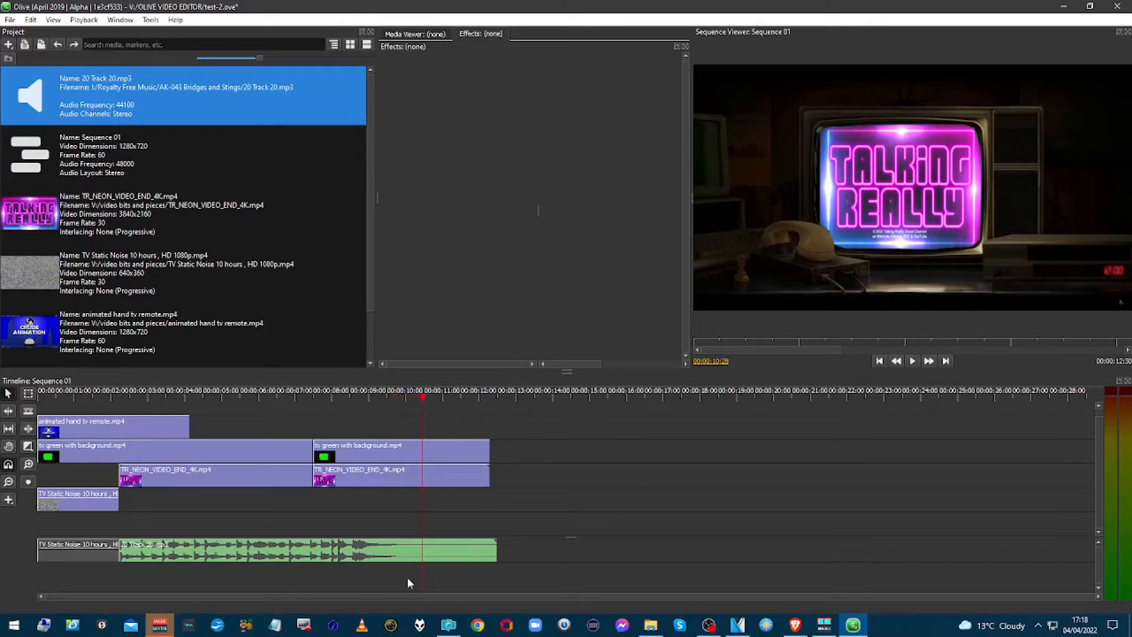
Step: Split the 20 Track 20.mp3 music clip at 10:28 and delete the part after the cut
click(423, 555)
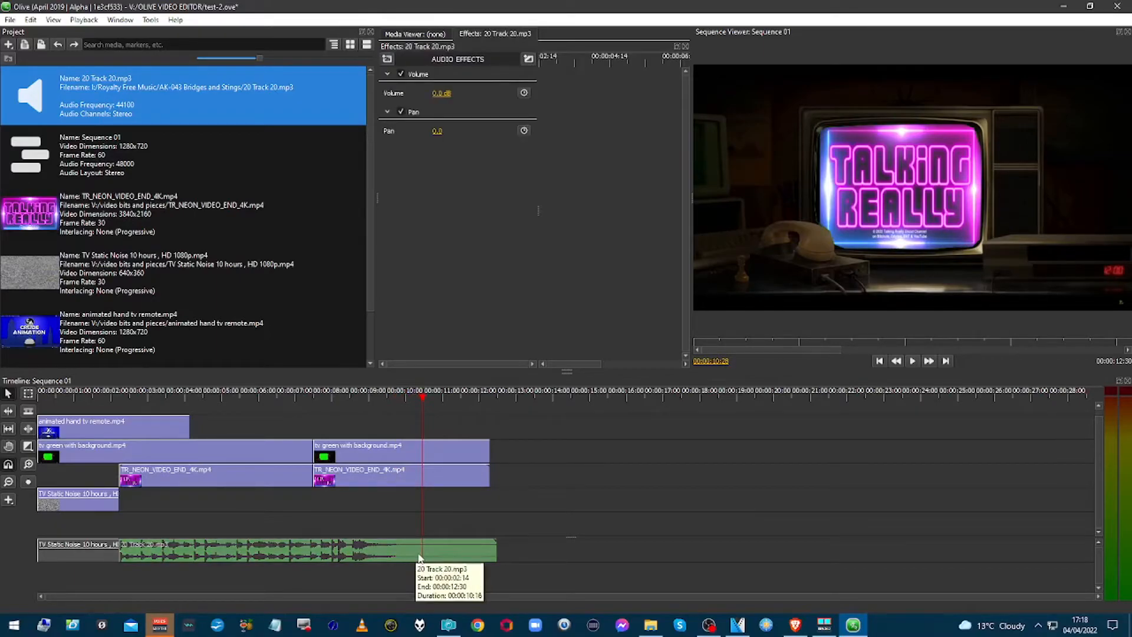
key(ctrl+k)
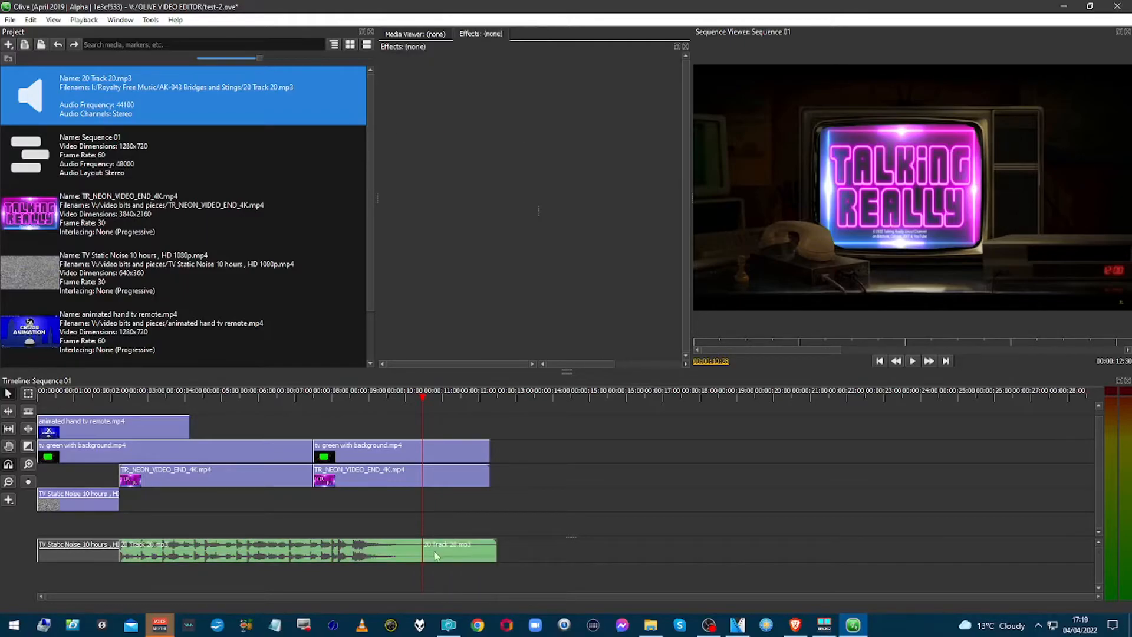
click(438, 553)
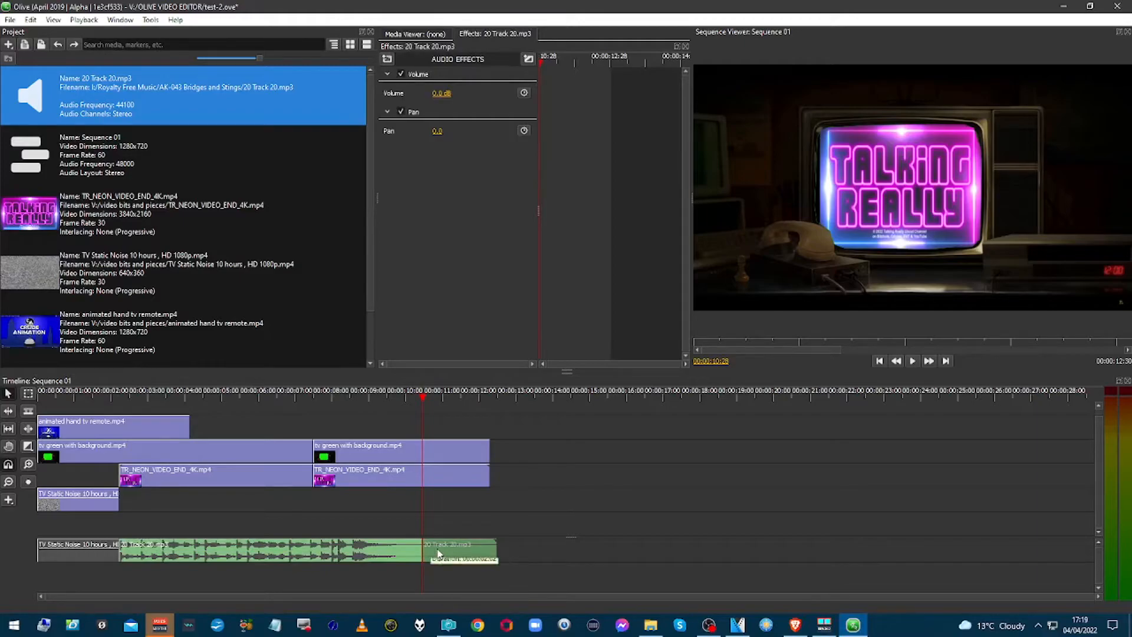
key(Delete)
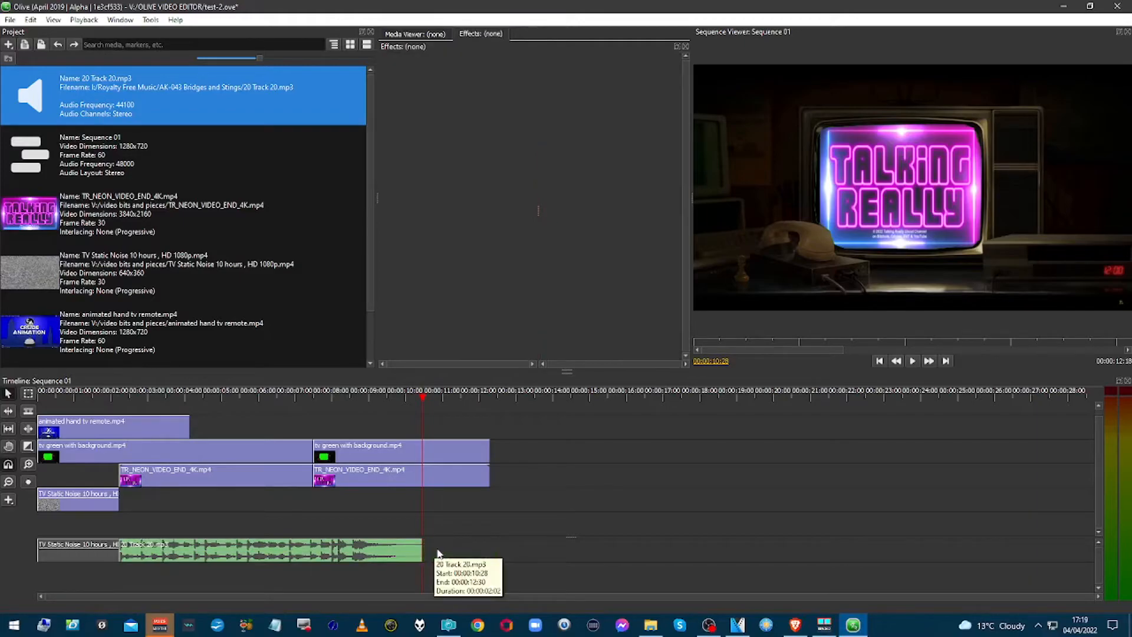
Step: Split the second tv green with background.mp4 clip at 10:28 and delete the part after the cut
click(422, 456)
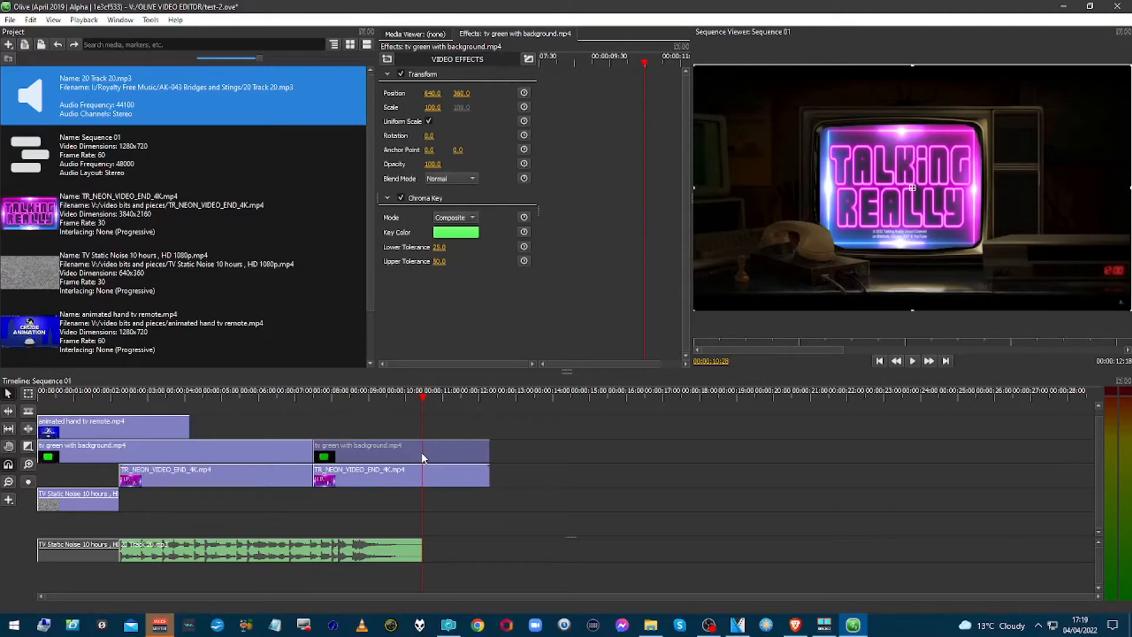
key(ctrl+k)
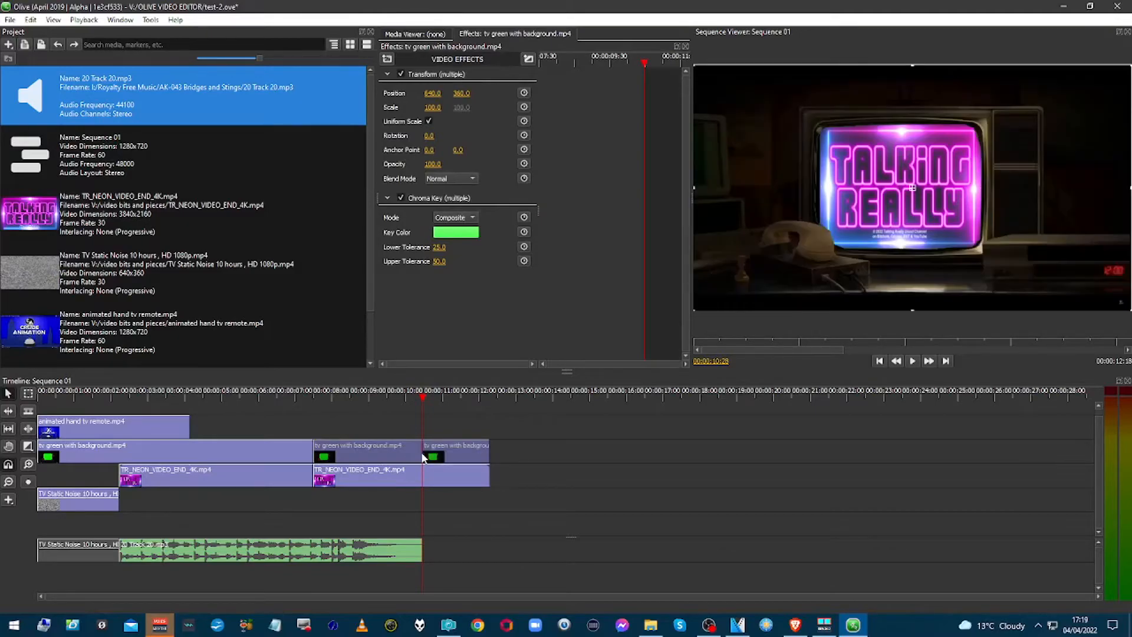
click(440, 433)
click(450, 449)
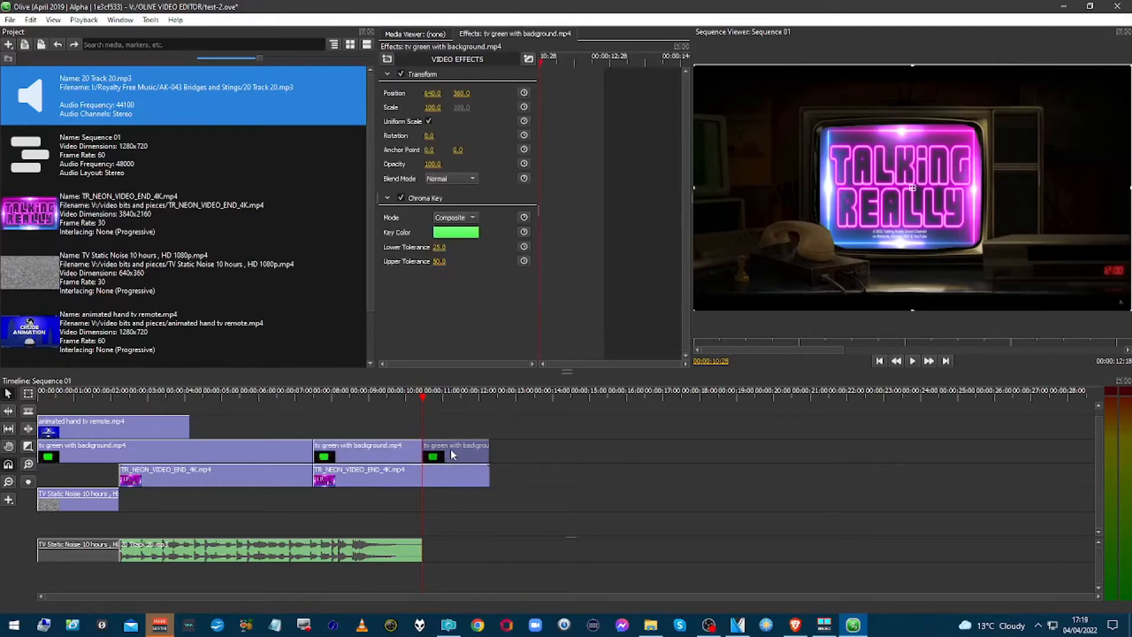
key(Delete)
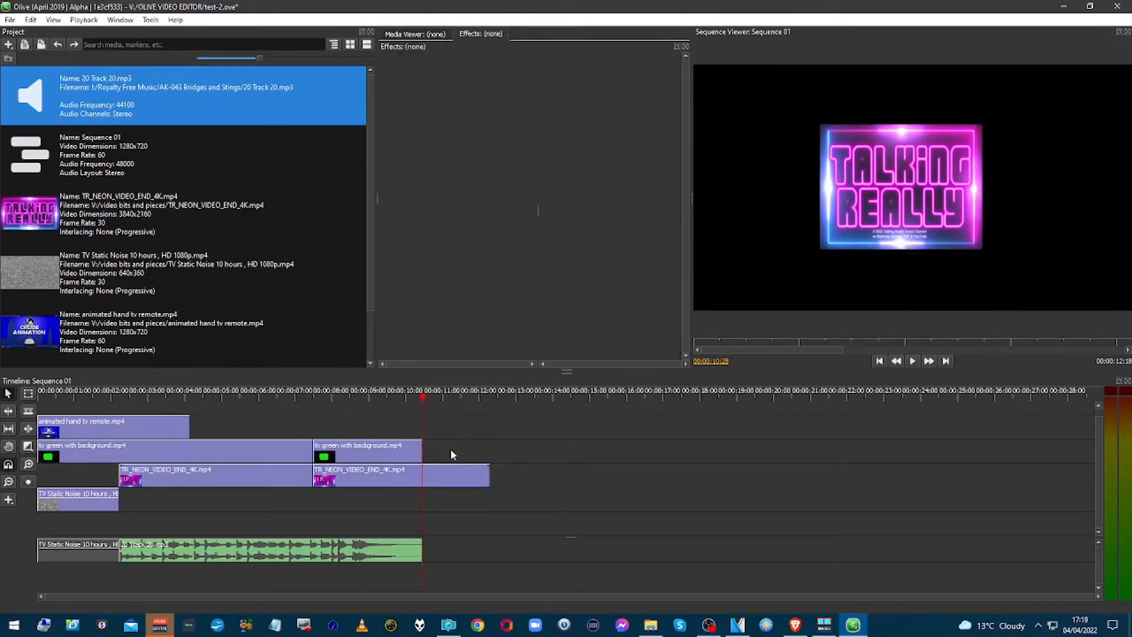
click(310, 476)
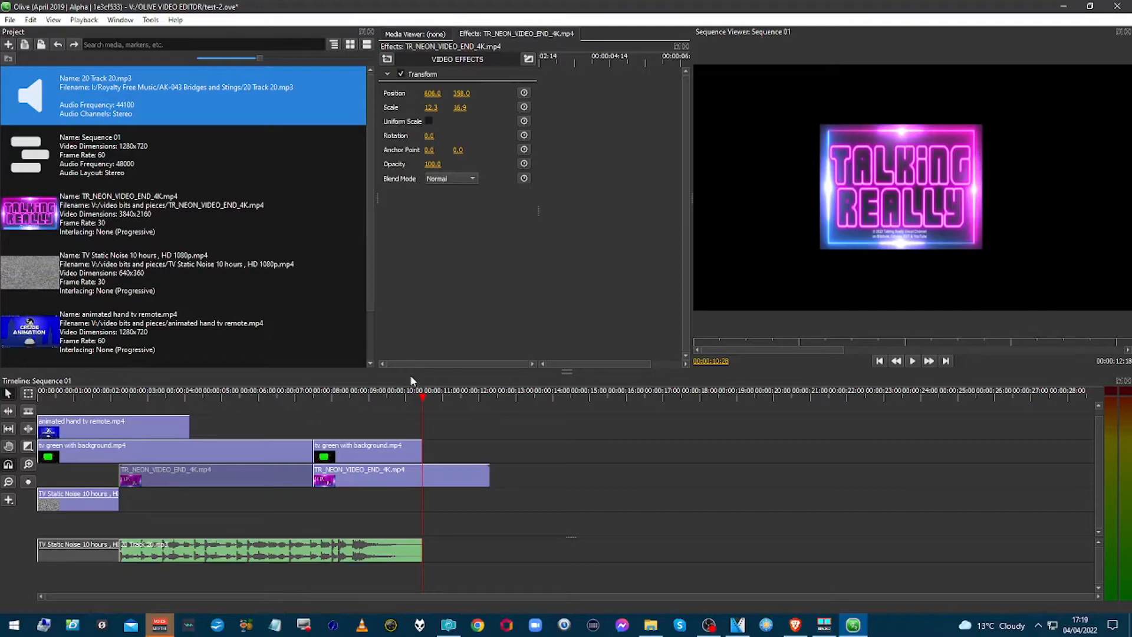
click(366, 472)
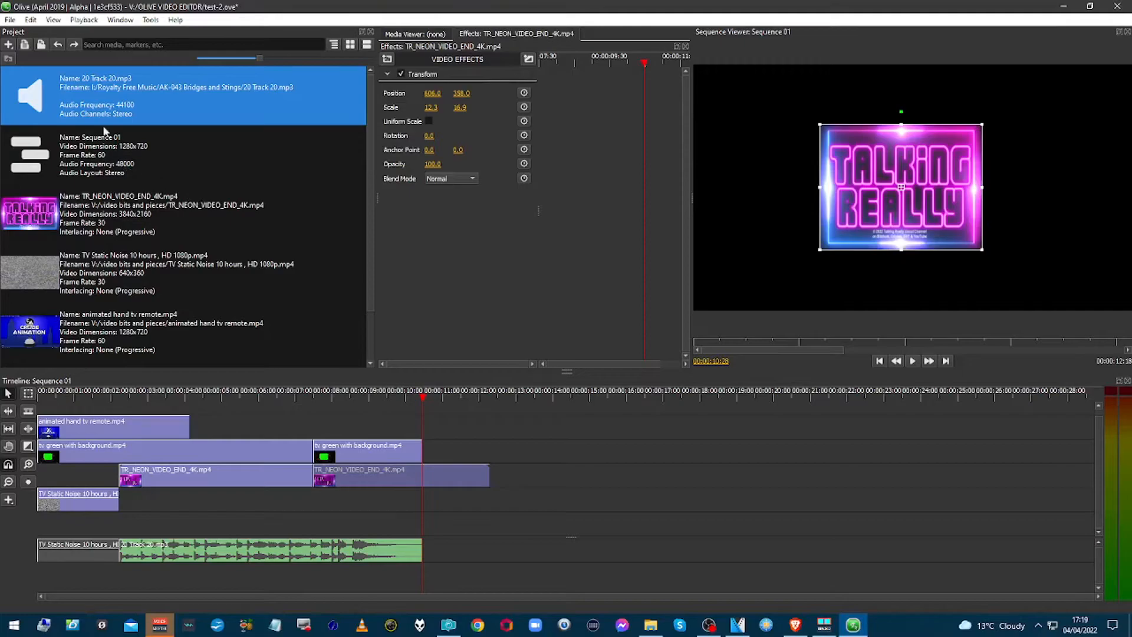
Step: Undo the recent deletions, splits and music move, back to before all clips were split at 7:30
click(59, 48)
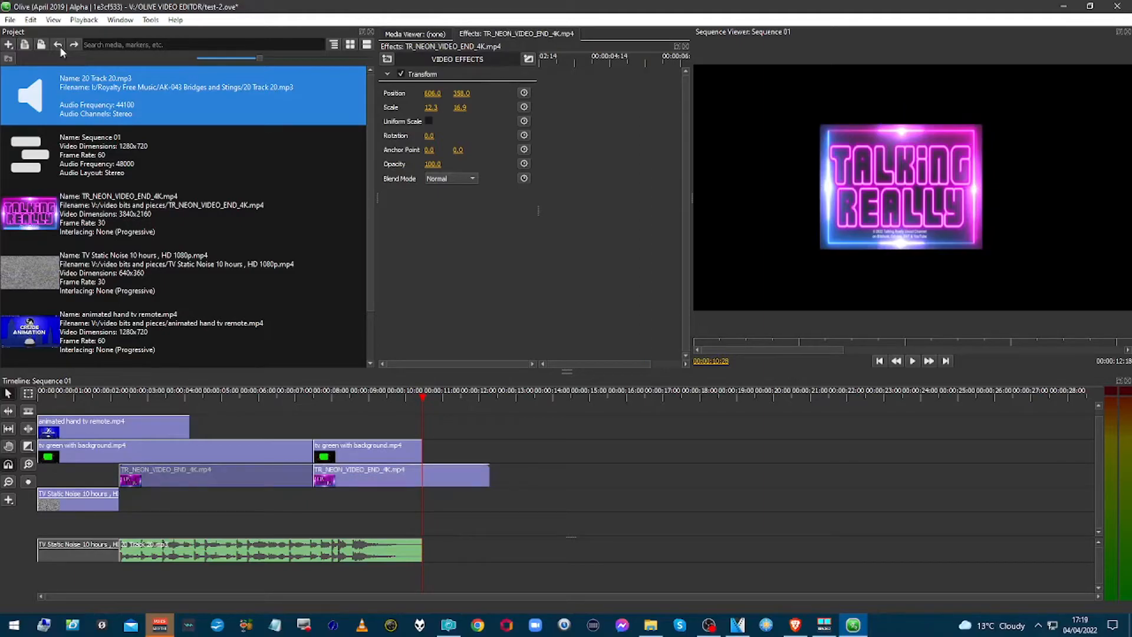
click(60, 47)
click(60, 46)
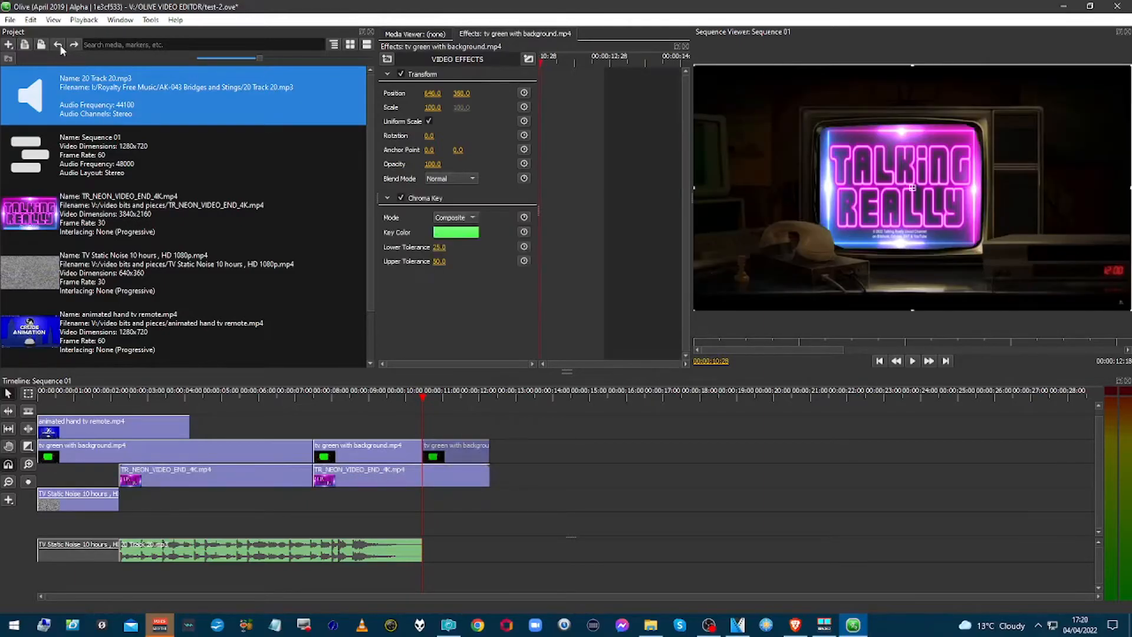
click(60, 47)
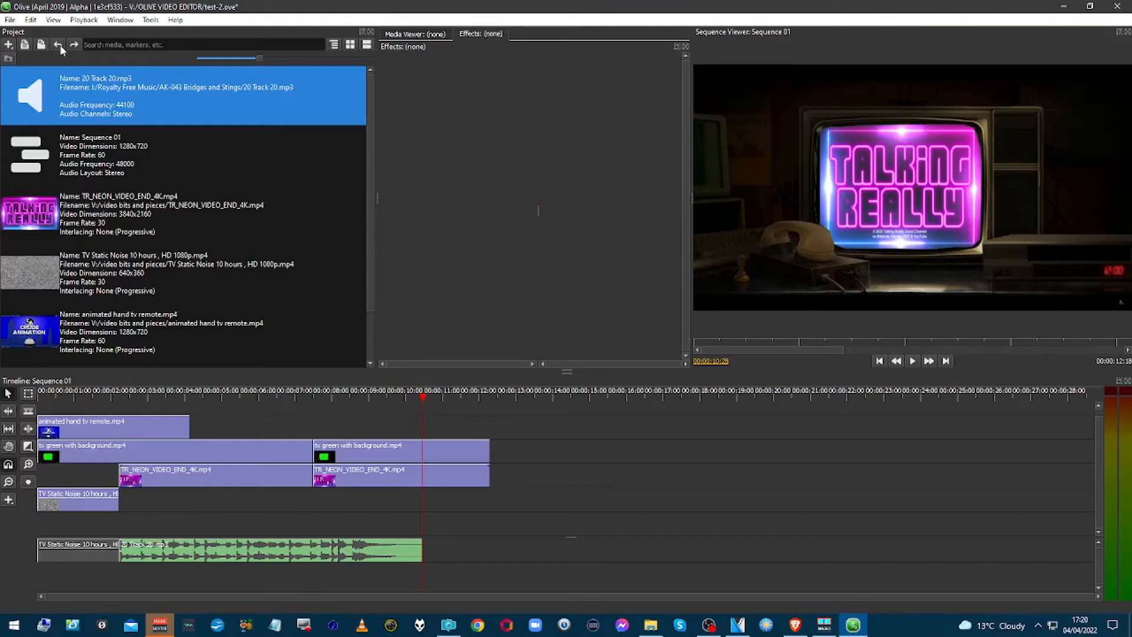
click(60, 47)
click(60, 47)
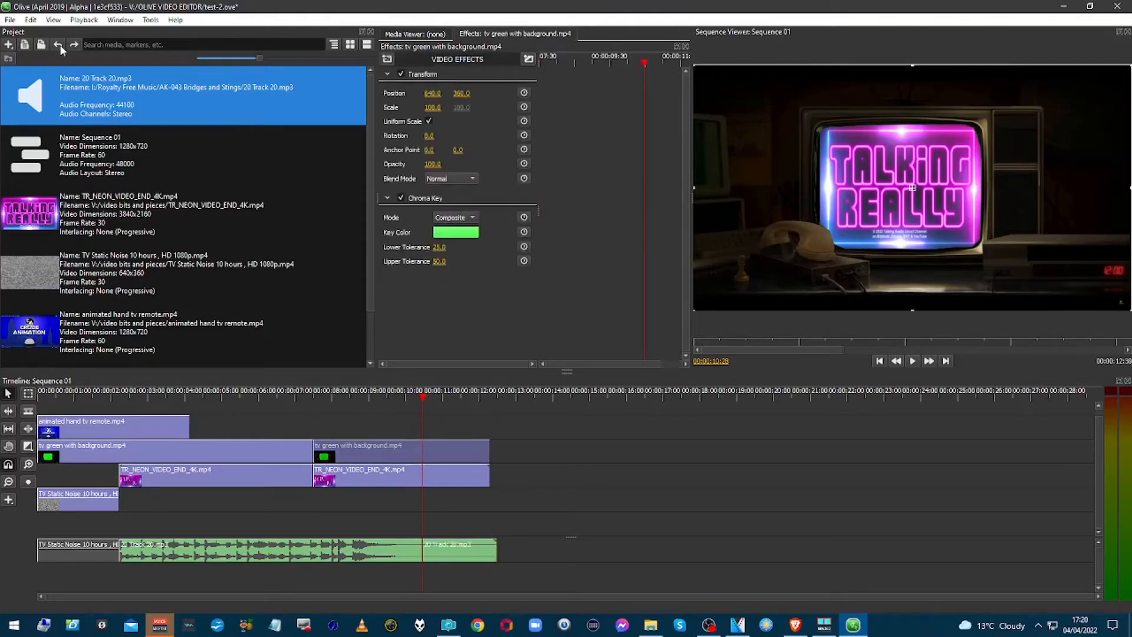
click(60, 47)
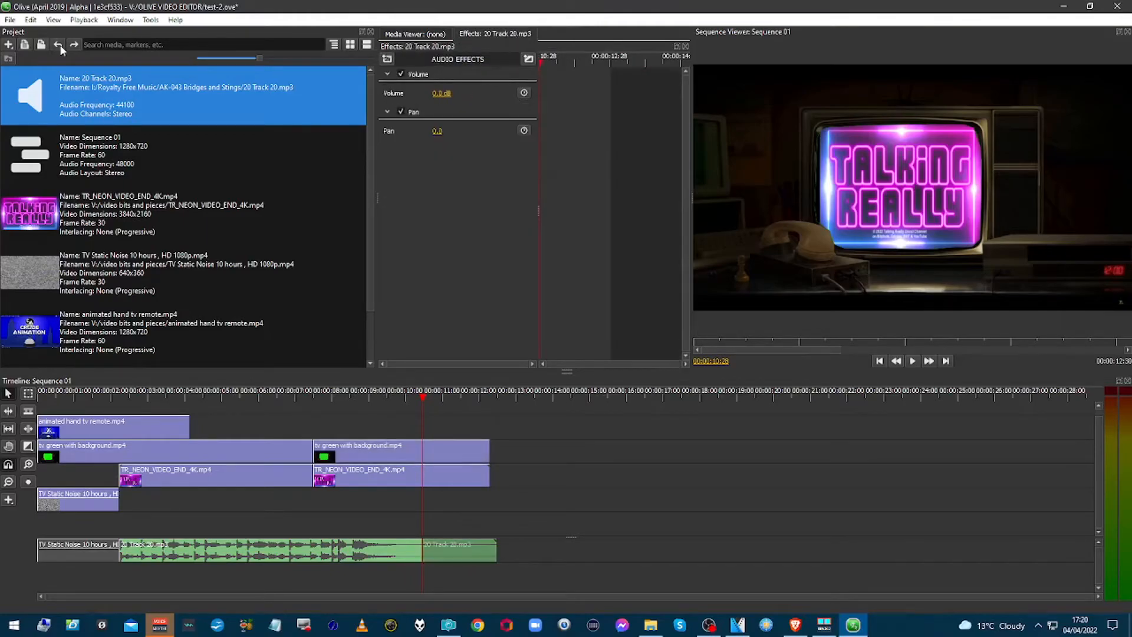
click(60, 47)
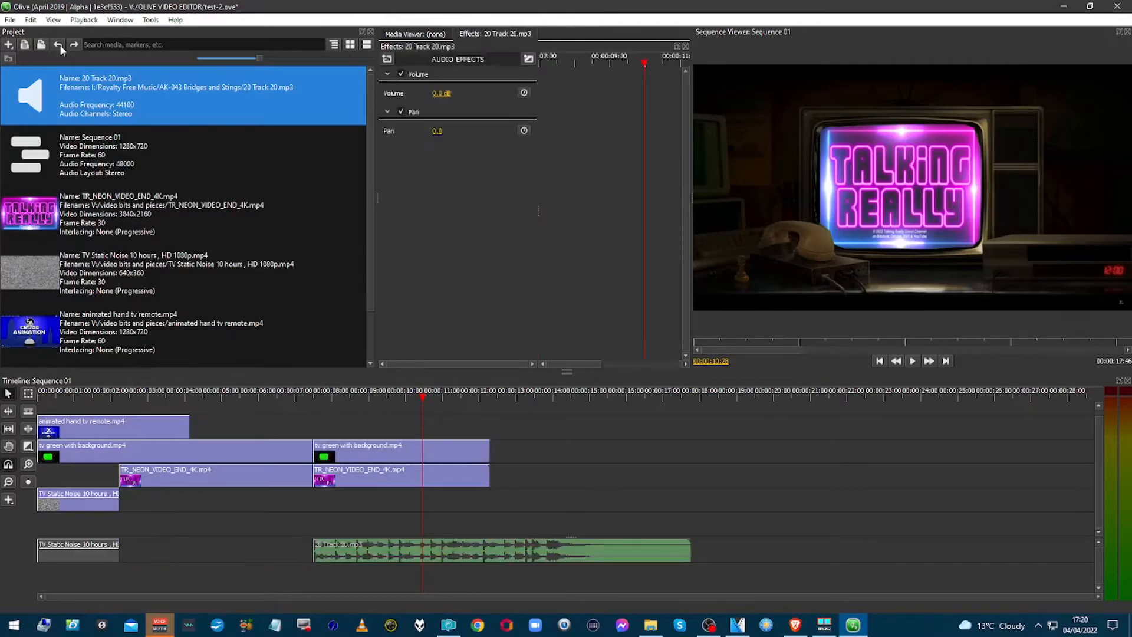
click(60, 47)
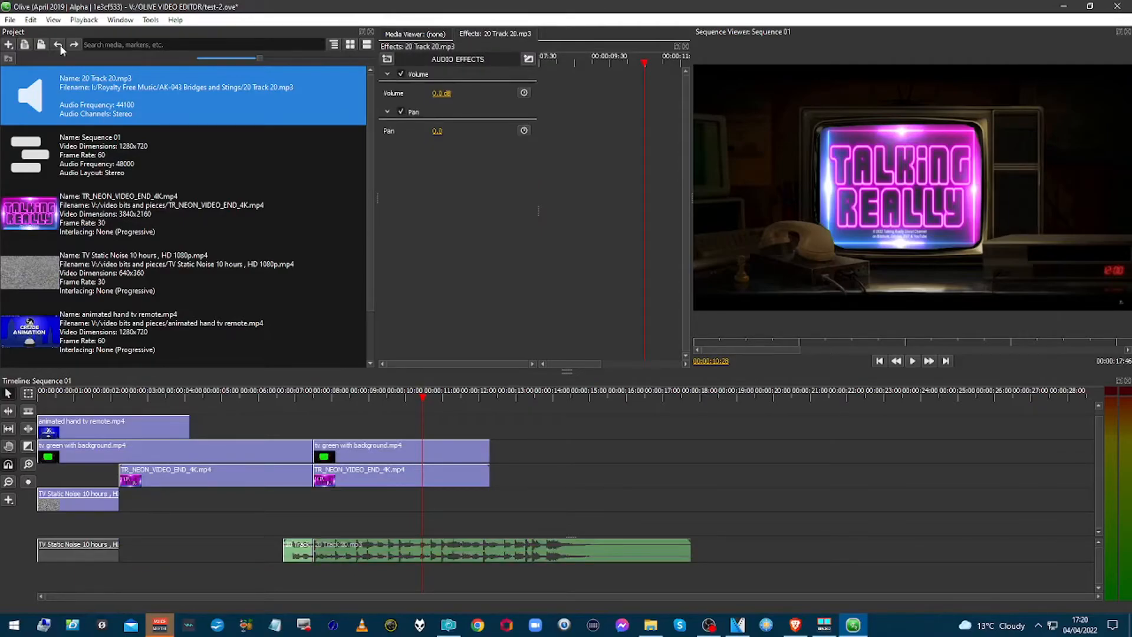
click(60, 47)
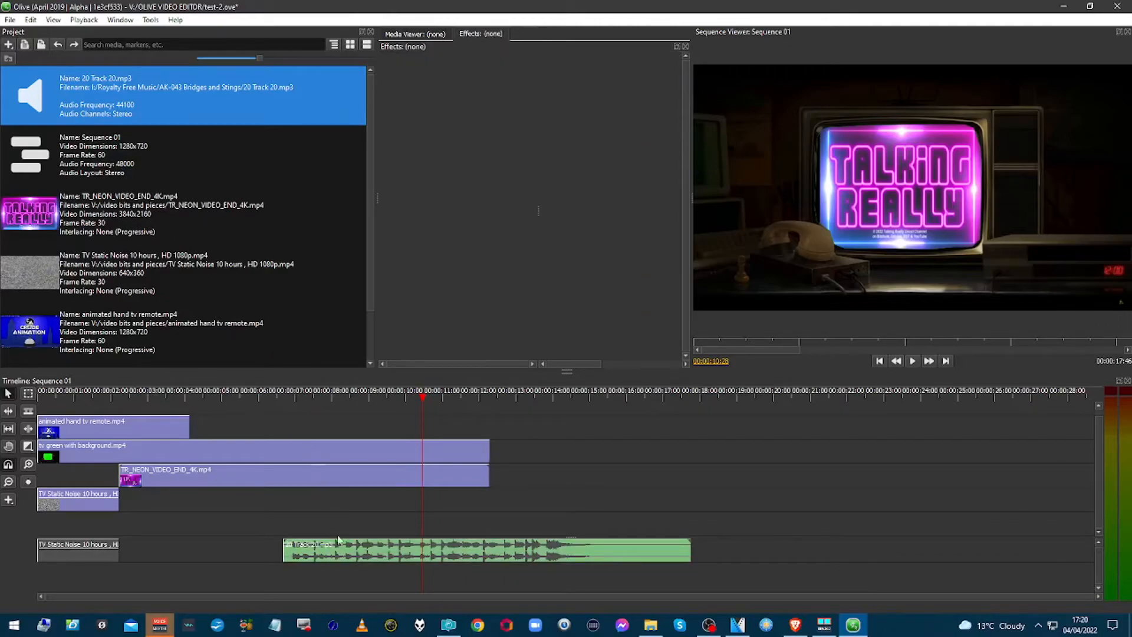
Step: Move the 20 Track 20.mp3 clip along its audio track to start at 12:49, past the end of the video clips
click(364, 555)
drag(364, 555, 582, 551)
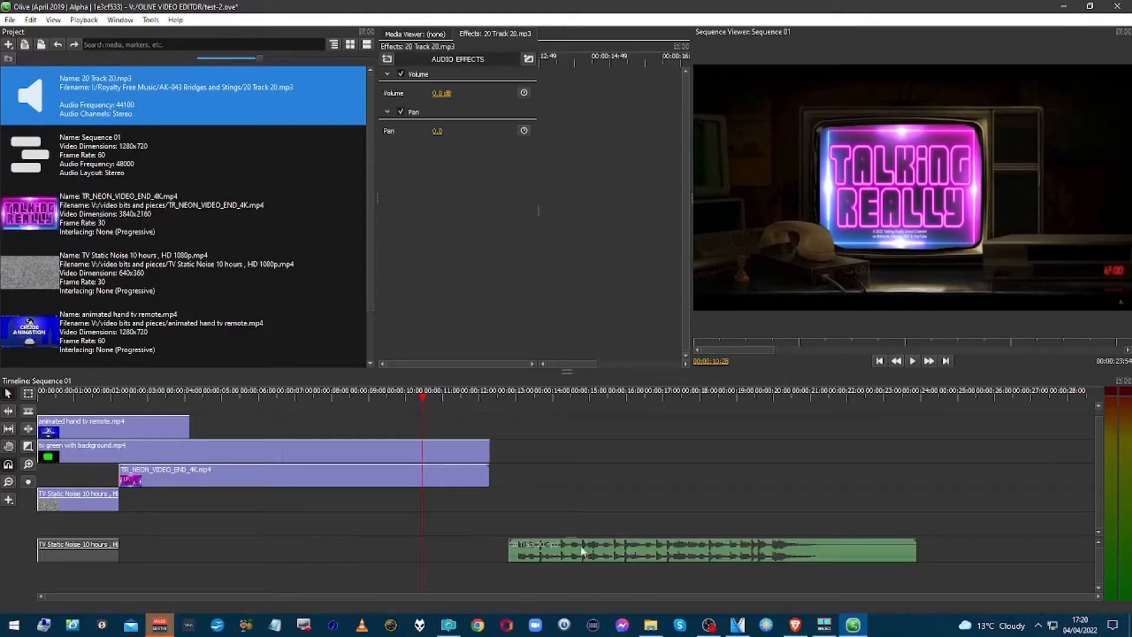
click(538, 533)
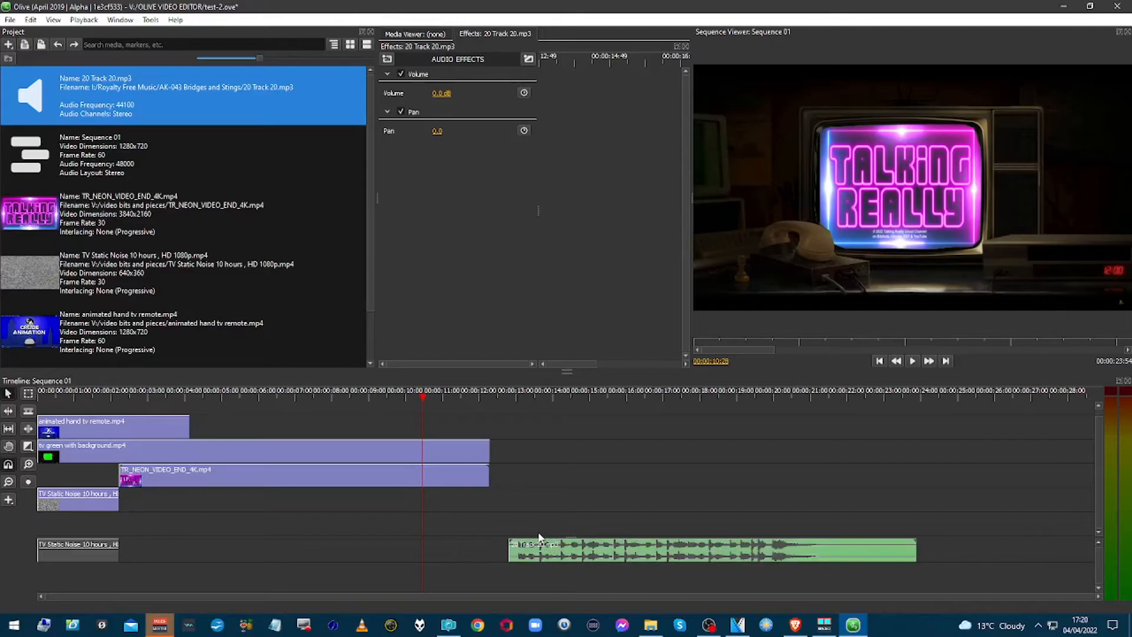
Step: Play the music from about 13:29 and split its clip at the playhead at 13:38
click(536, 394)
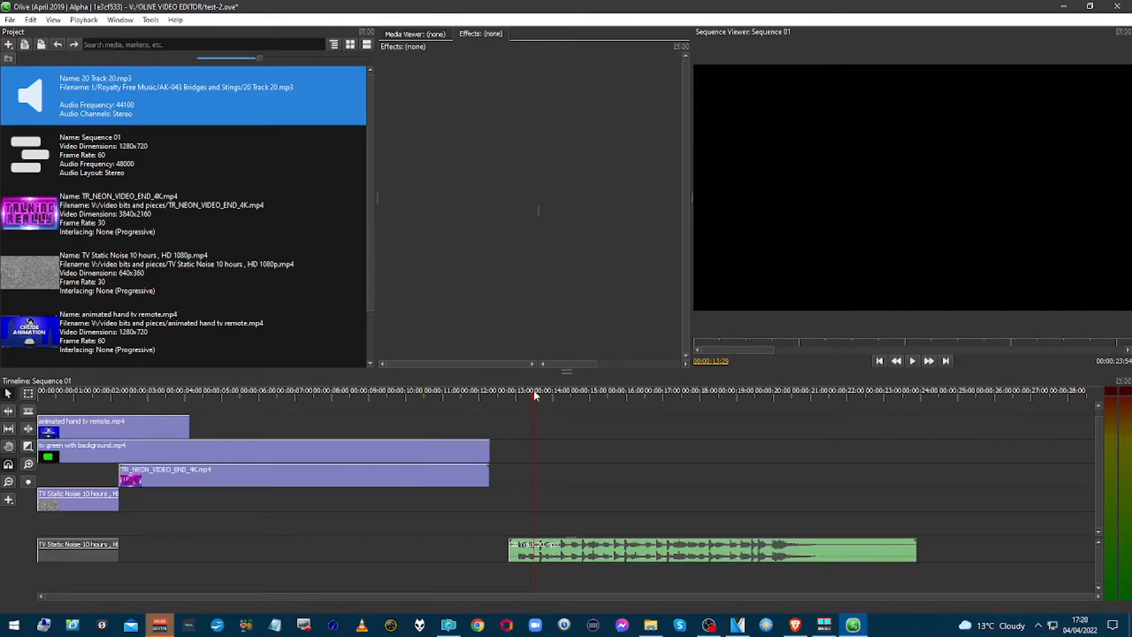
key(space)
click(535, 392)
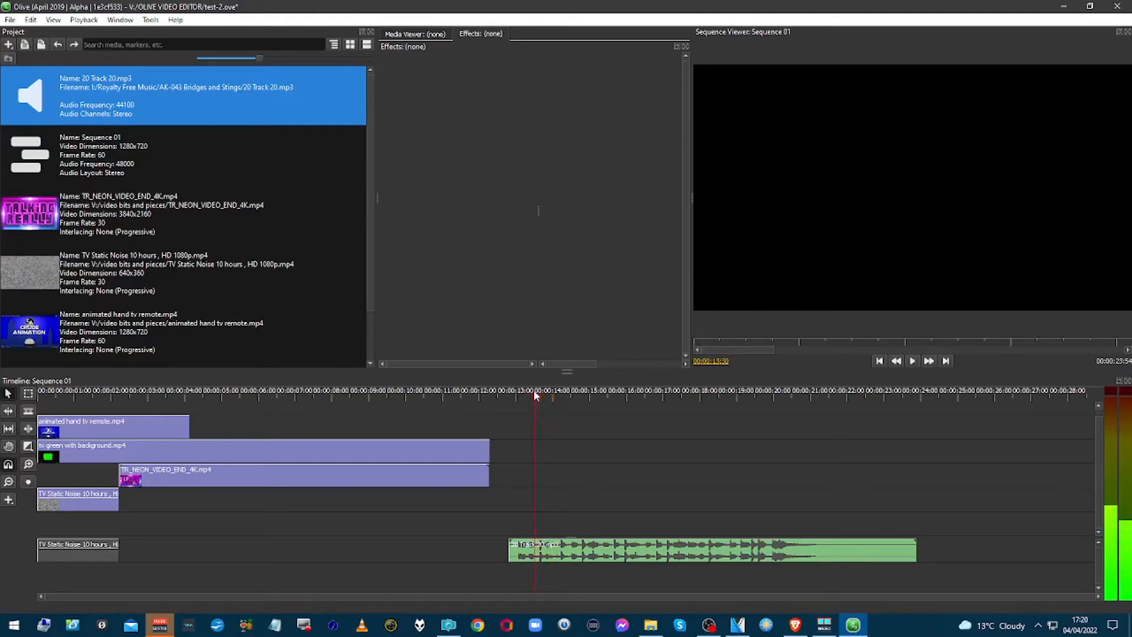
key(space)
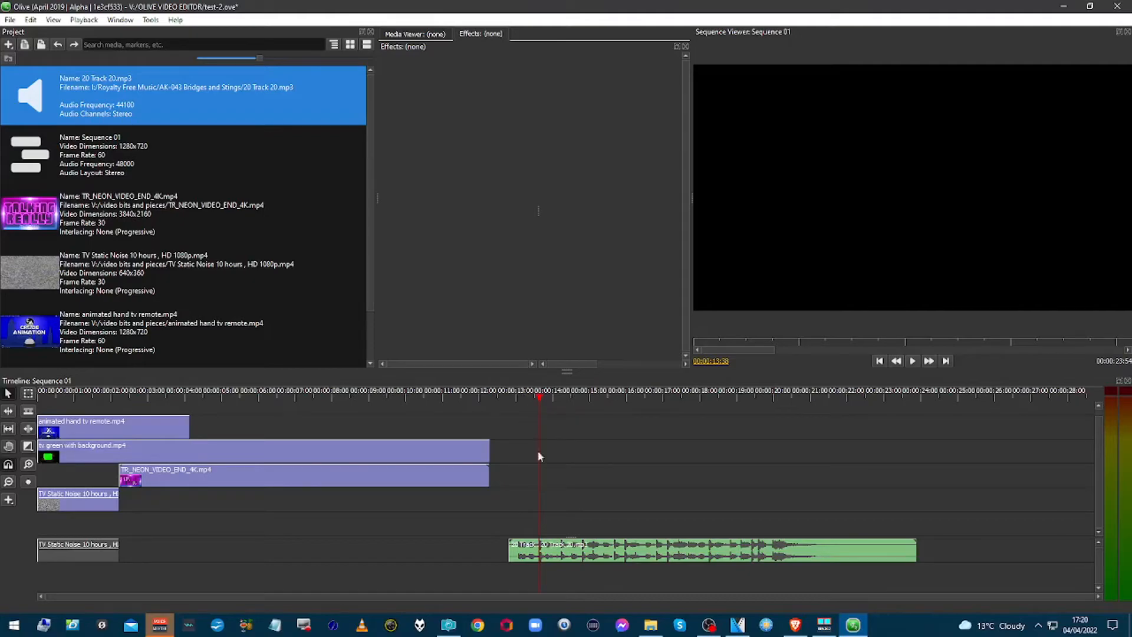
Step: Trim away the music before the 13:38 cut and move the remaining part to start right where the static audio ends
click(541, 555)
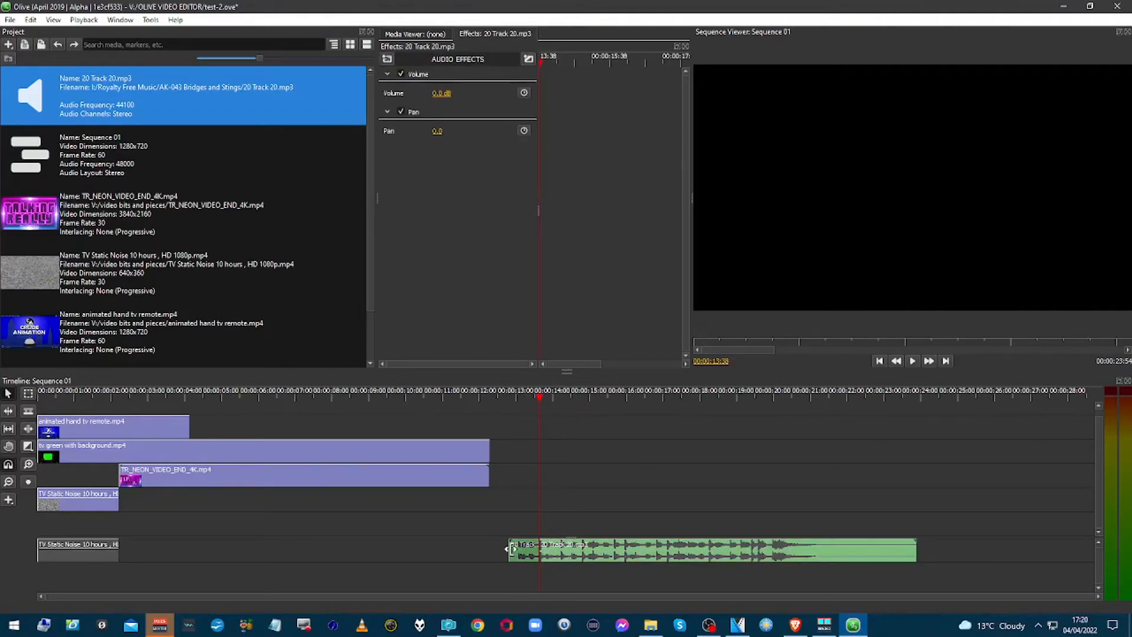
drag(538, 556, 540, 555)
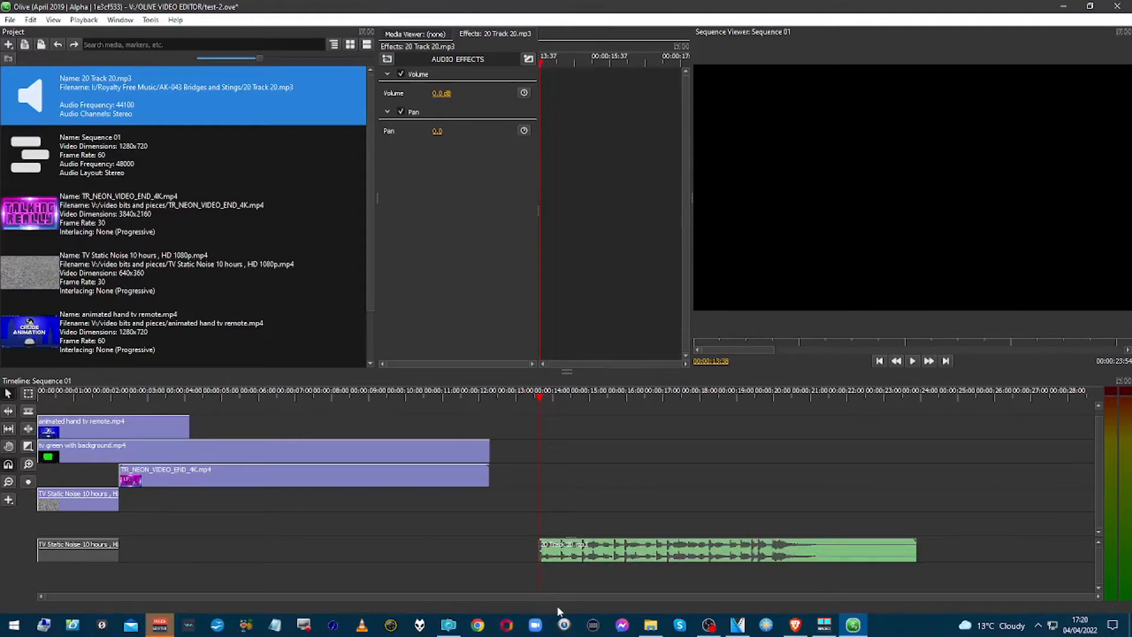
drag(590, 548, 179, 554)
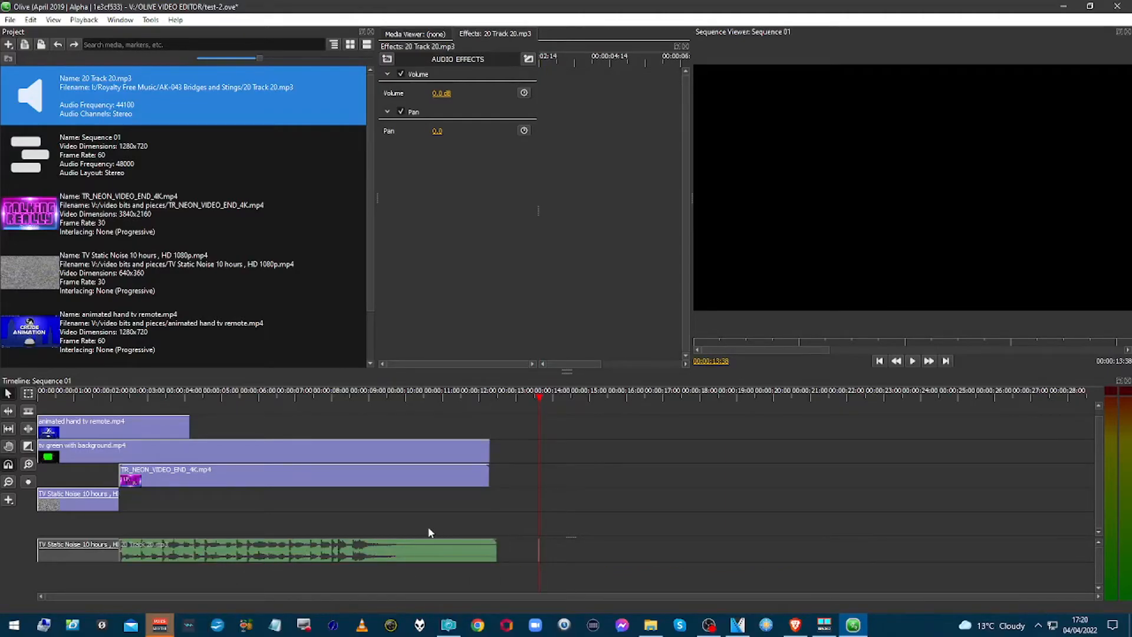
click(369, 534)
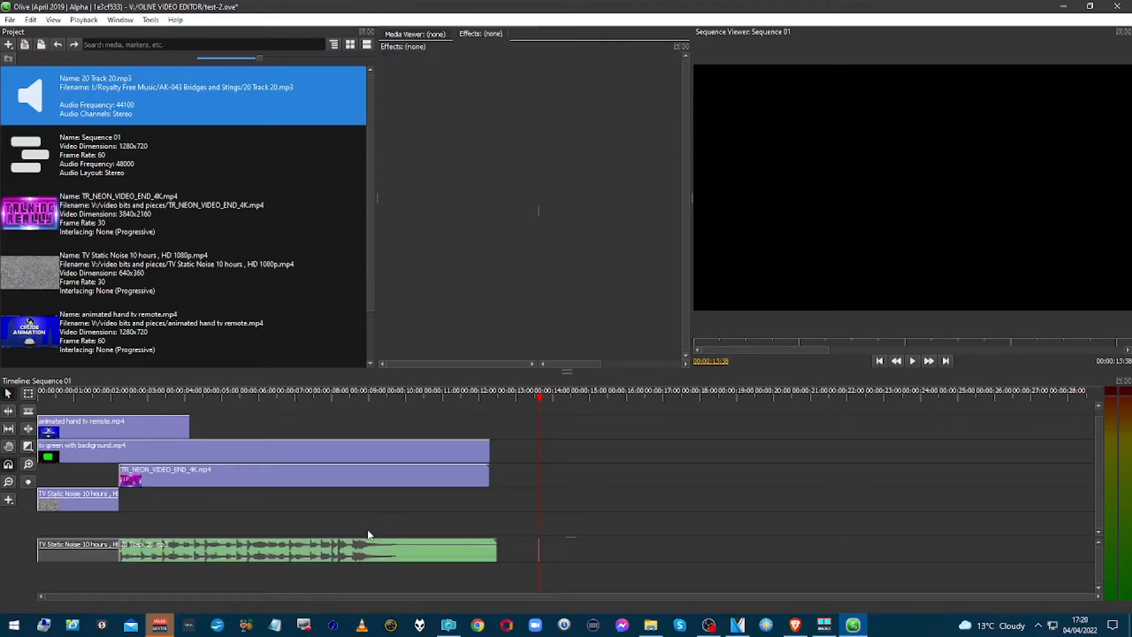
Step: Play from about 8:00 until the music has faded and split all clips at the playhead at 10:56
click(331, 396)
key(space)
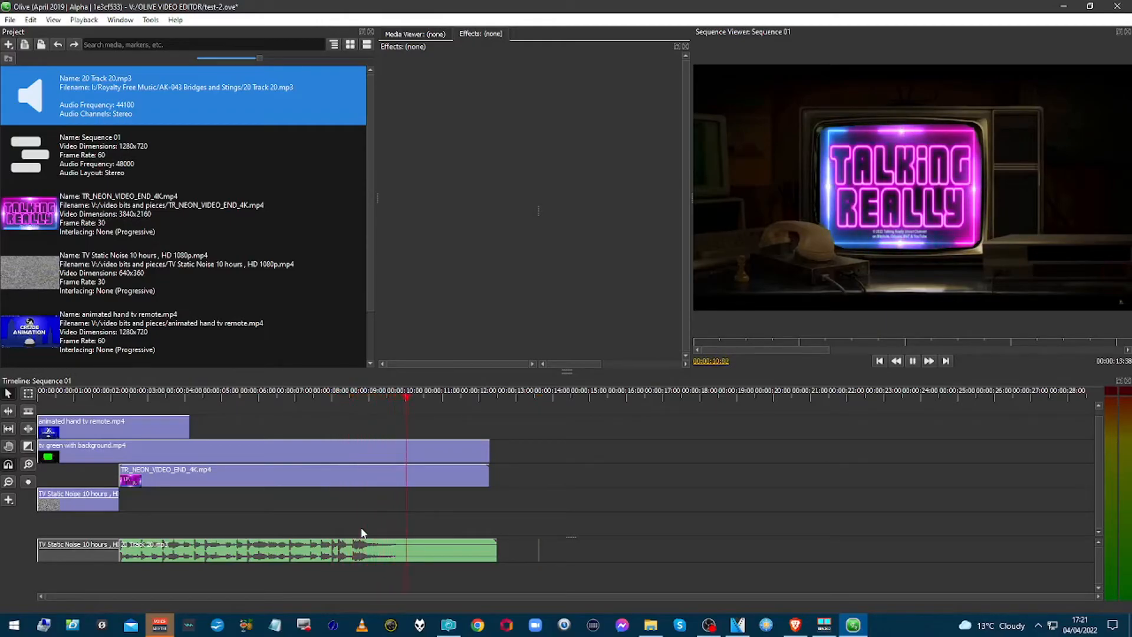
key(space)
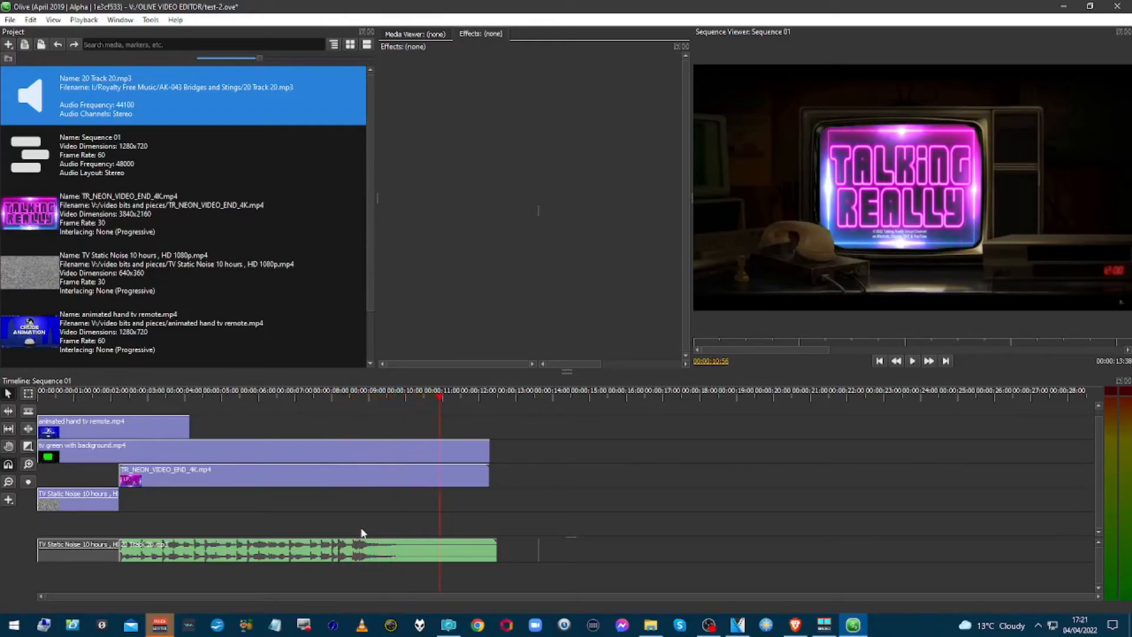
key(ctrl+k)
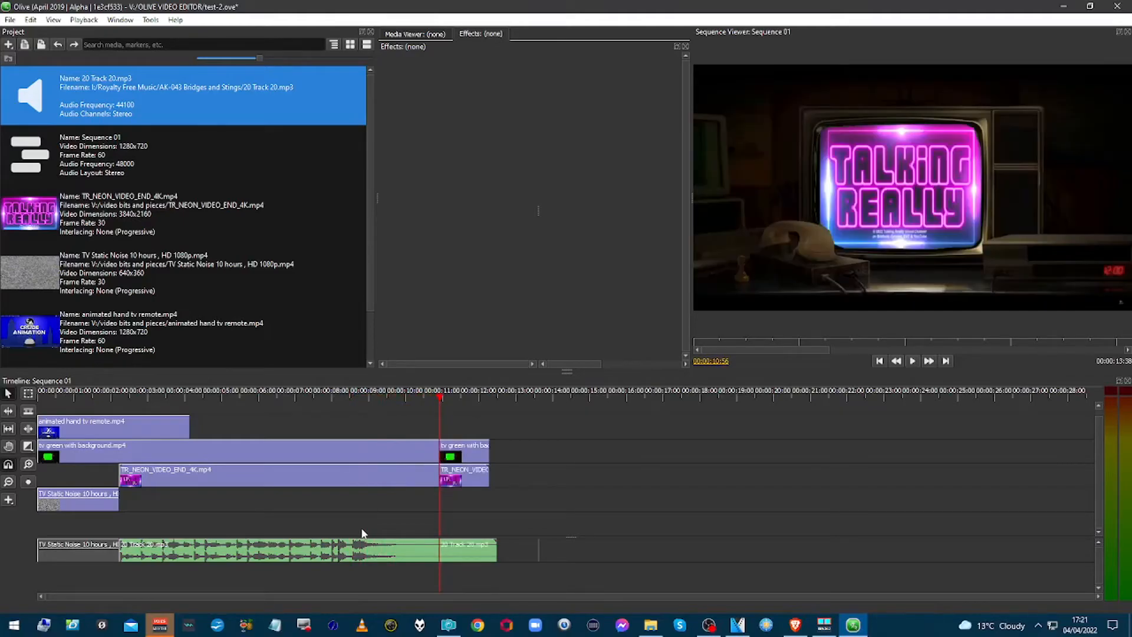
click(436, 555)
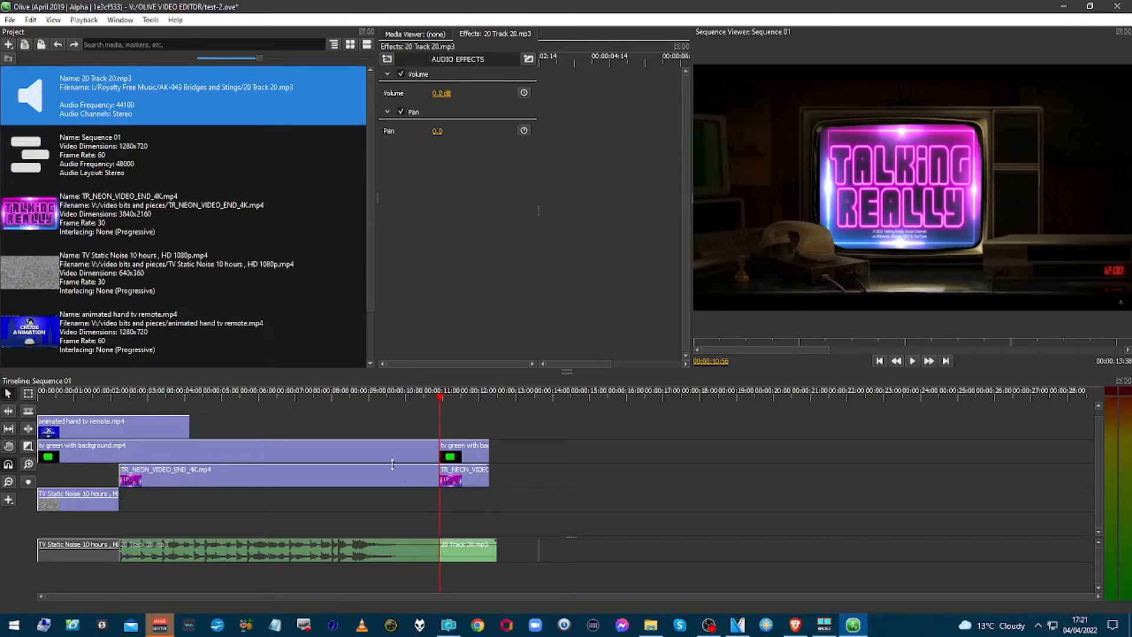
Step: Undo the split of all clips at the playhead
click(58, 45)
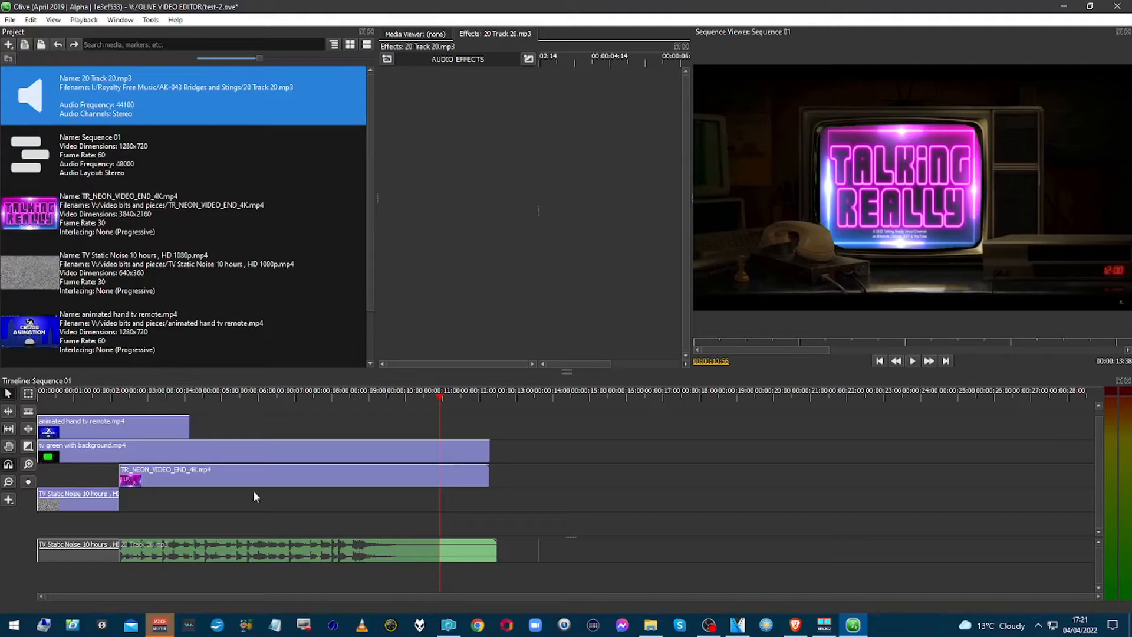
Step: Try moving the 20 Track 20.mp3 clip to end level with the video clips, and undo the moves
click(447, 550)
mouse_move(470, 548)
mouse_down()
mouse_move(491, 550)
mouse_move(461, 552)
mouse_up()
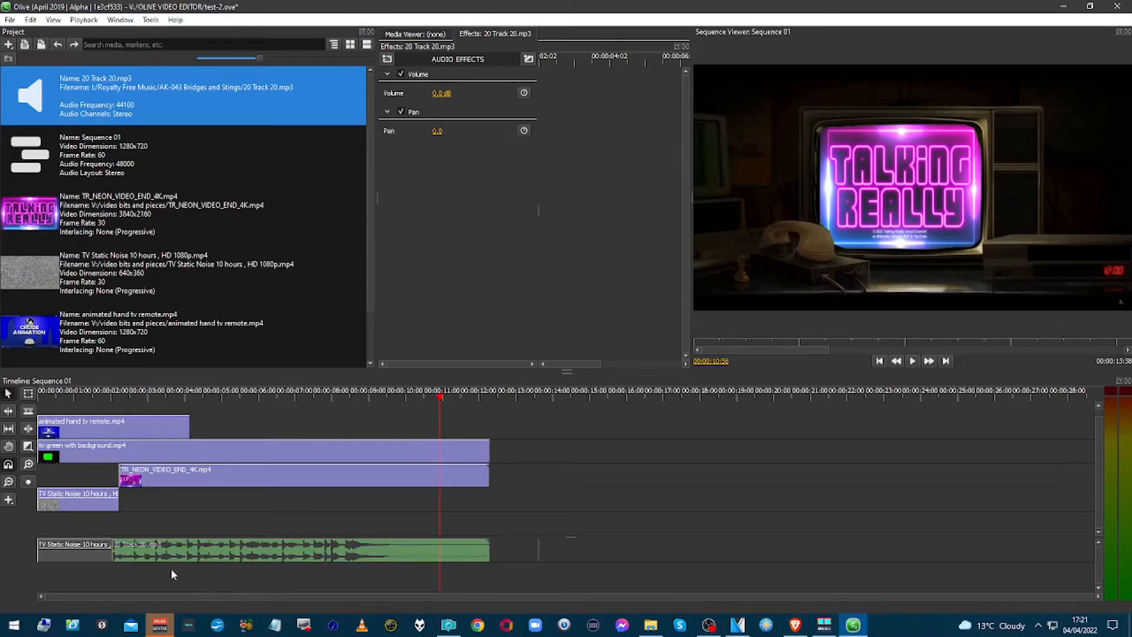
drag(124, 557, 144, 562)
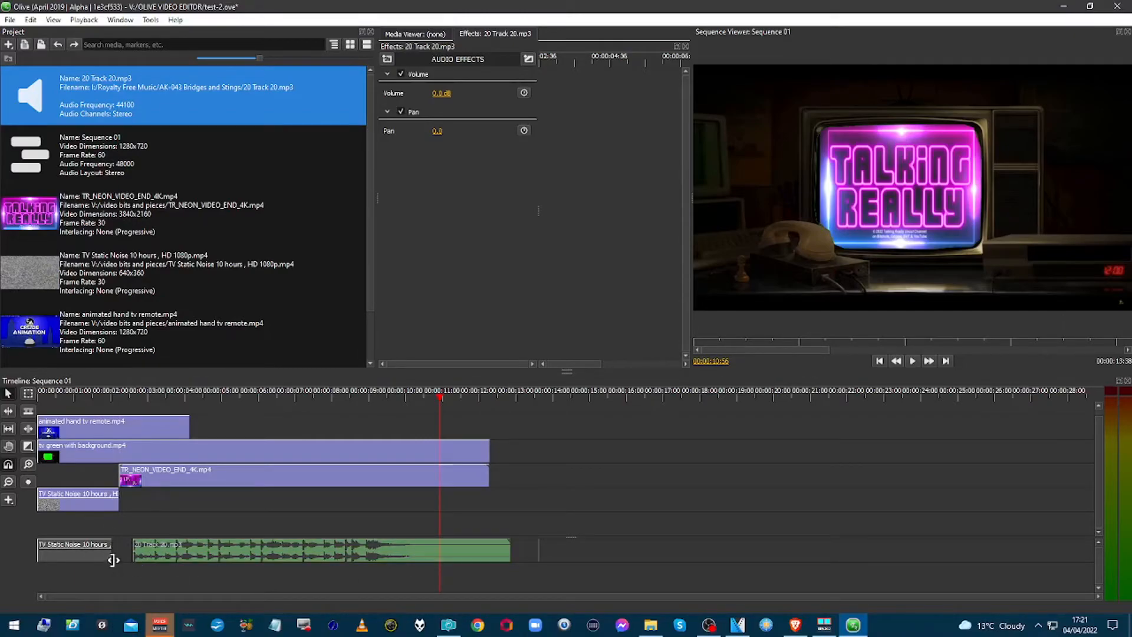
click(57, 45)
click(57, 48)
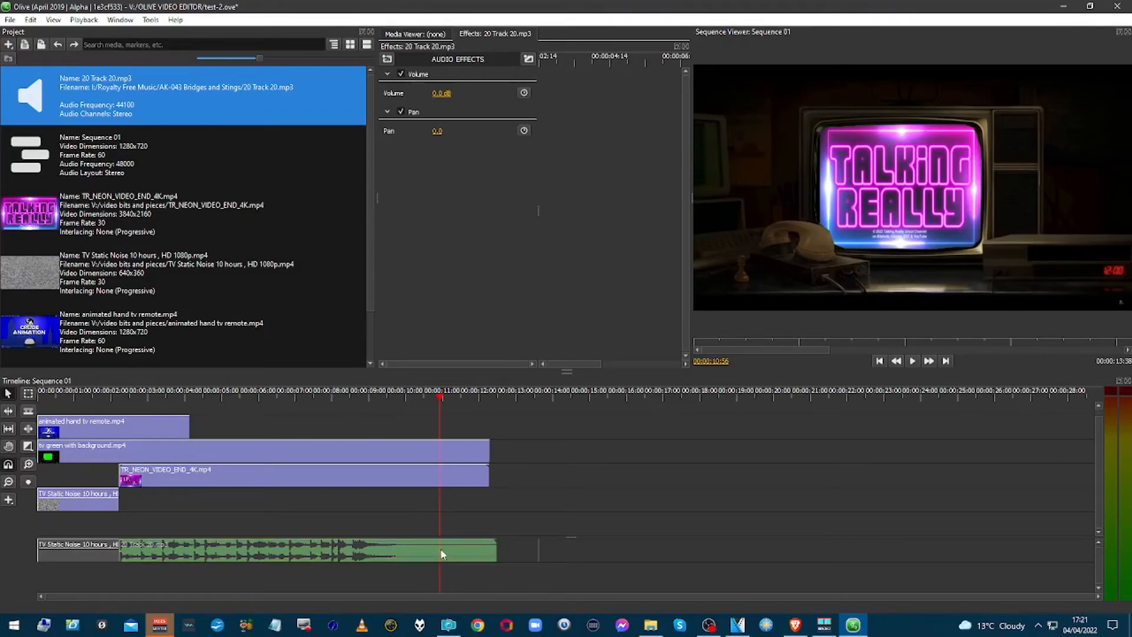
Step: Split the 20 Track 20.mp3 clip at the playhead at 10:56 and delete the part after the cut
key(ctrl+k)
click(451, 554)
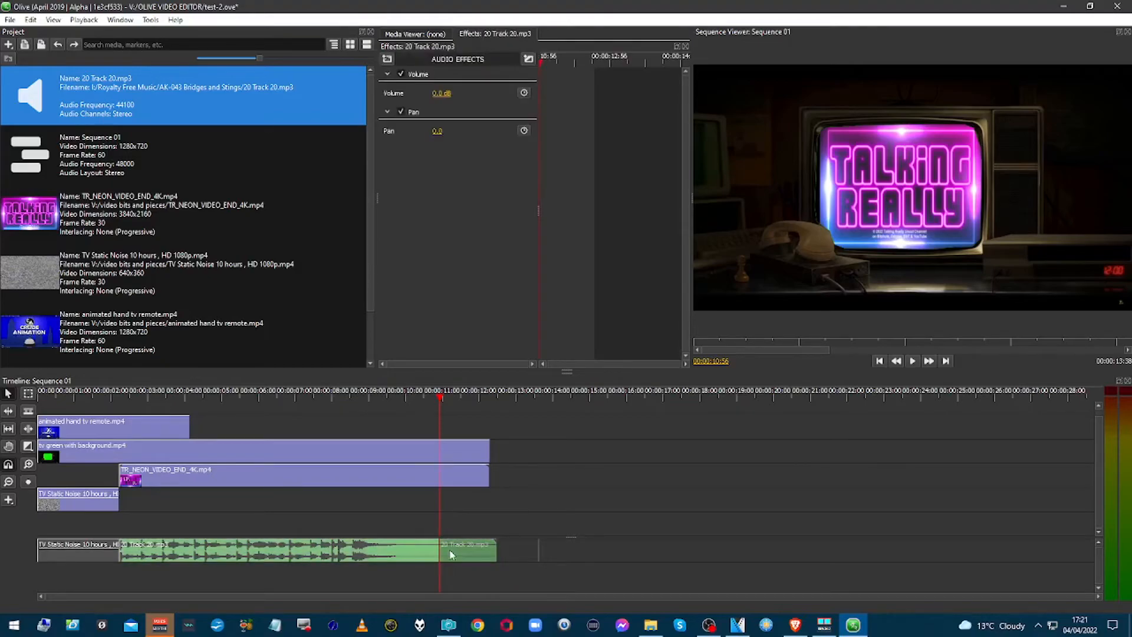
drag(450, 554, 468, 554)
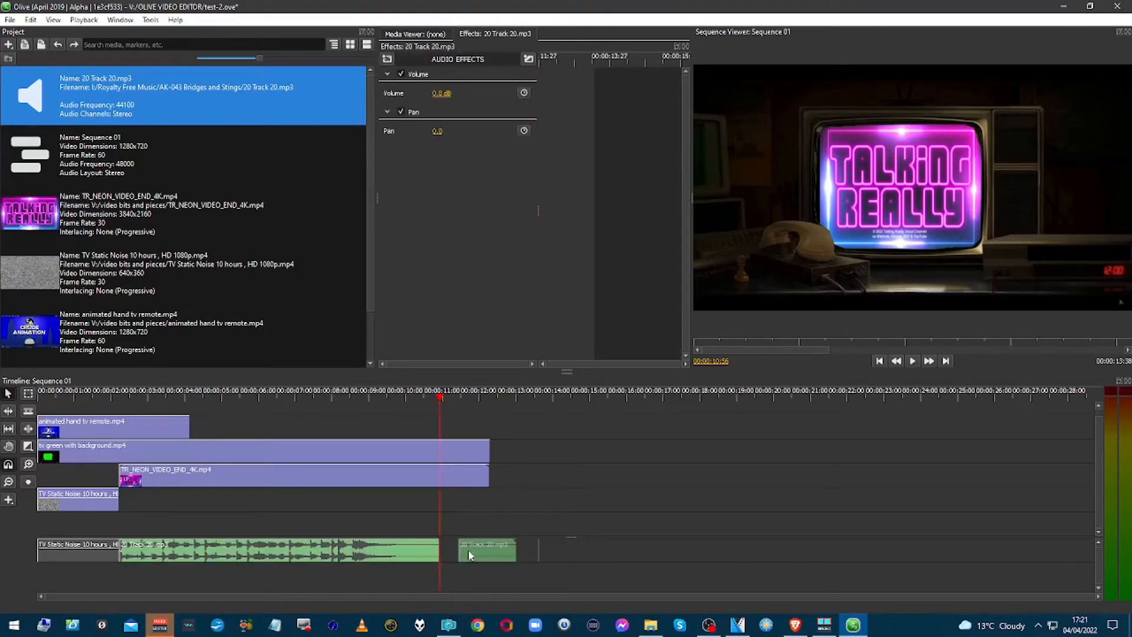
key(Delete)
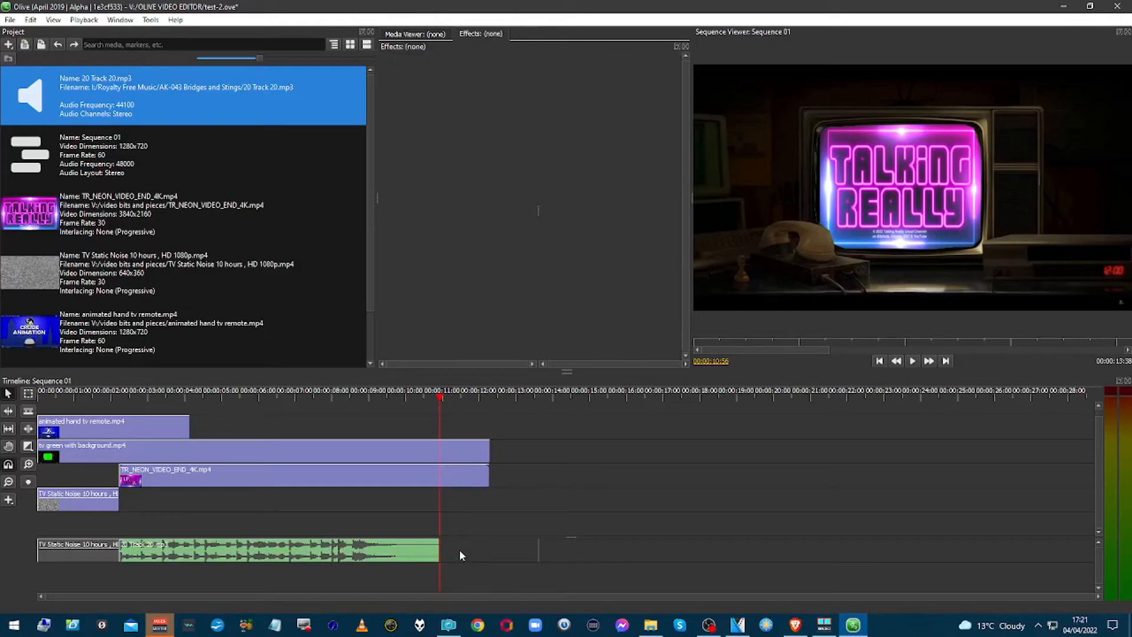
Step: Split the tv green with background.mp4 clip at the playhead at 10:56 and delete the part after the cut
click(438, 455)
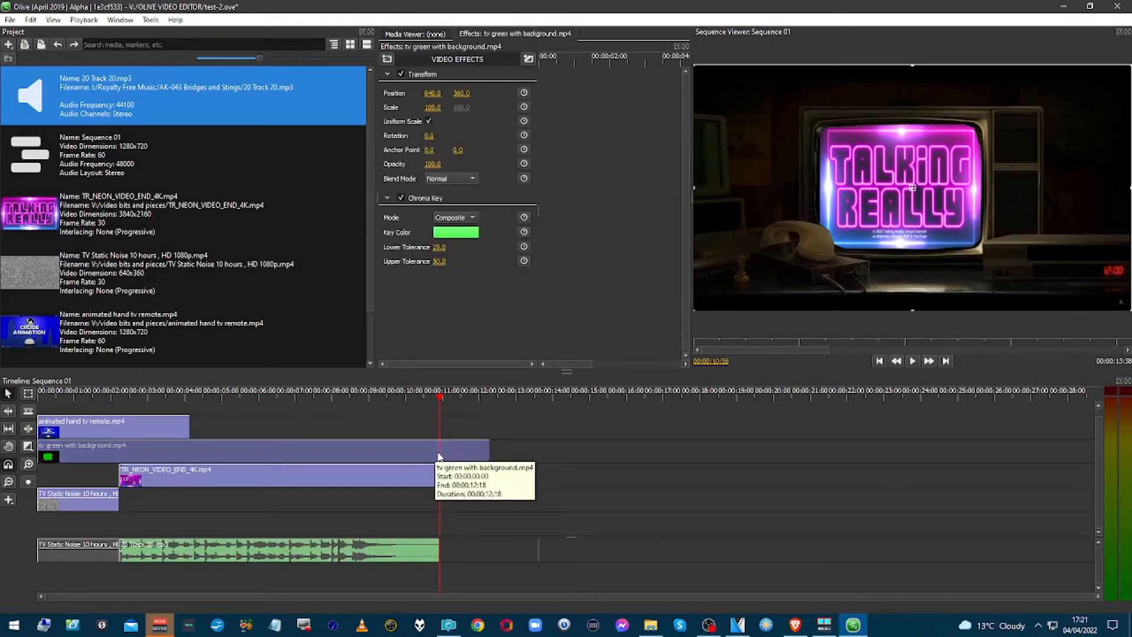
key(ctrl+k)
click(452, 423)
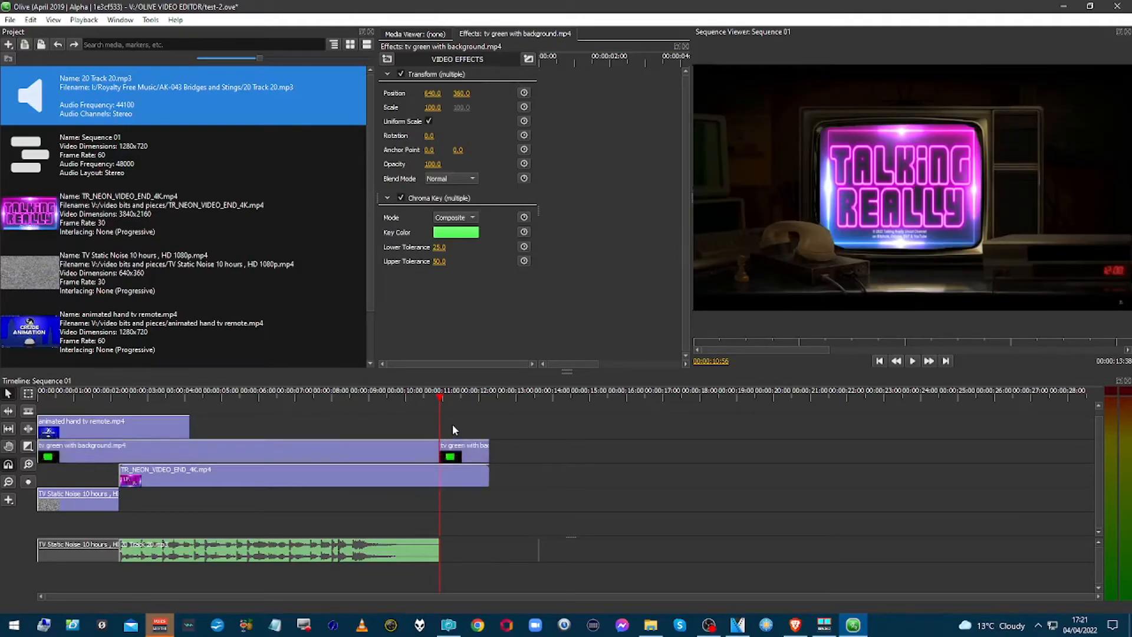
click(454, 456)
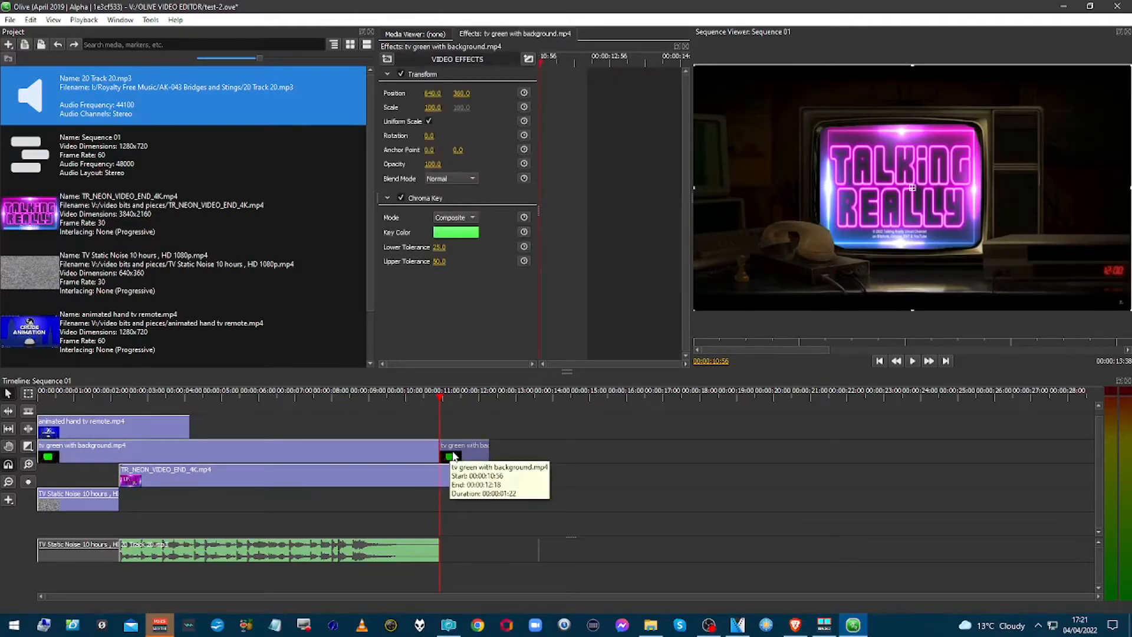
key(Delete)
Step: Try shortening the TR_NEON_VIDEO_END_4K.mp4 clip by raising its speed to about 148%
click(420, 481)
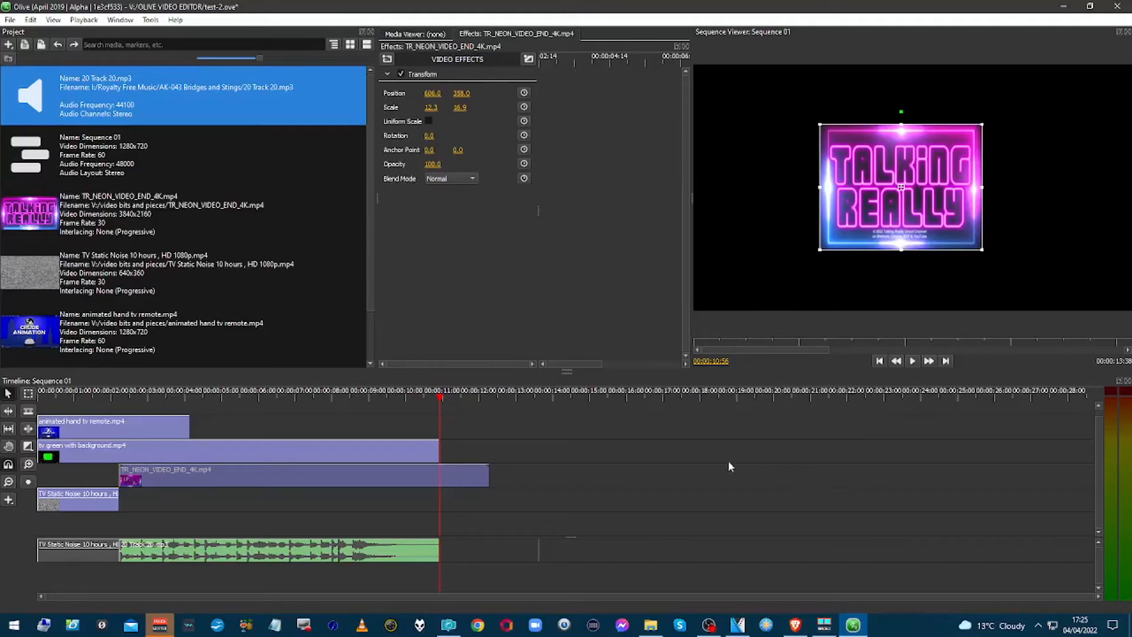
right_click(356, 476)
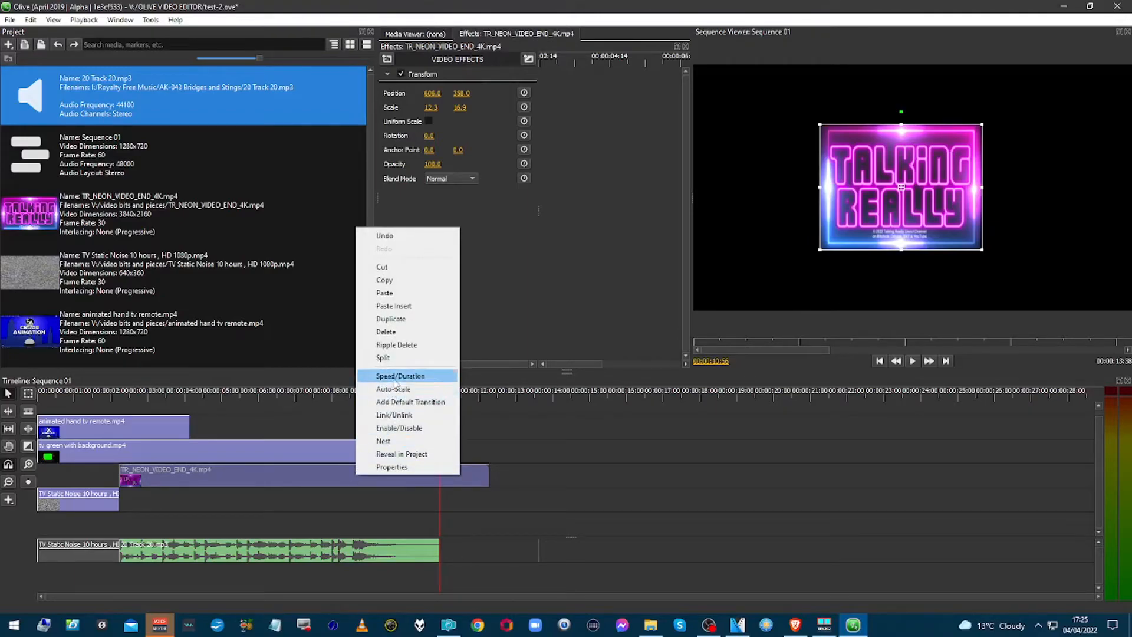
click(394, 381)
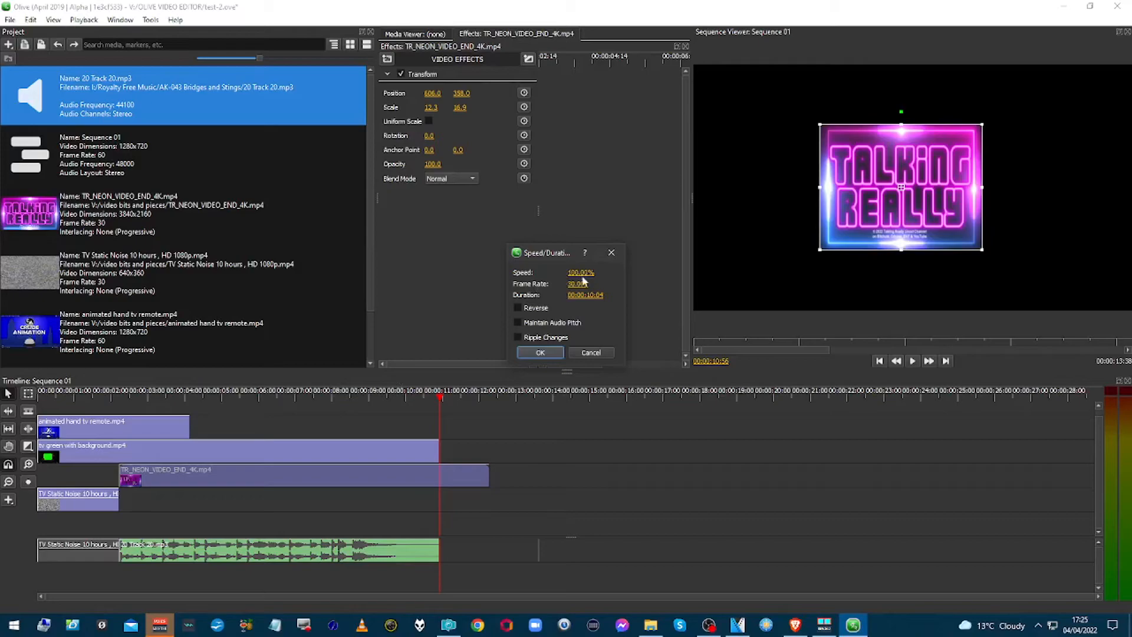
drag(583, 275, 598, 275)
click(541, 352)
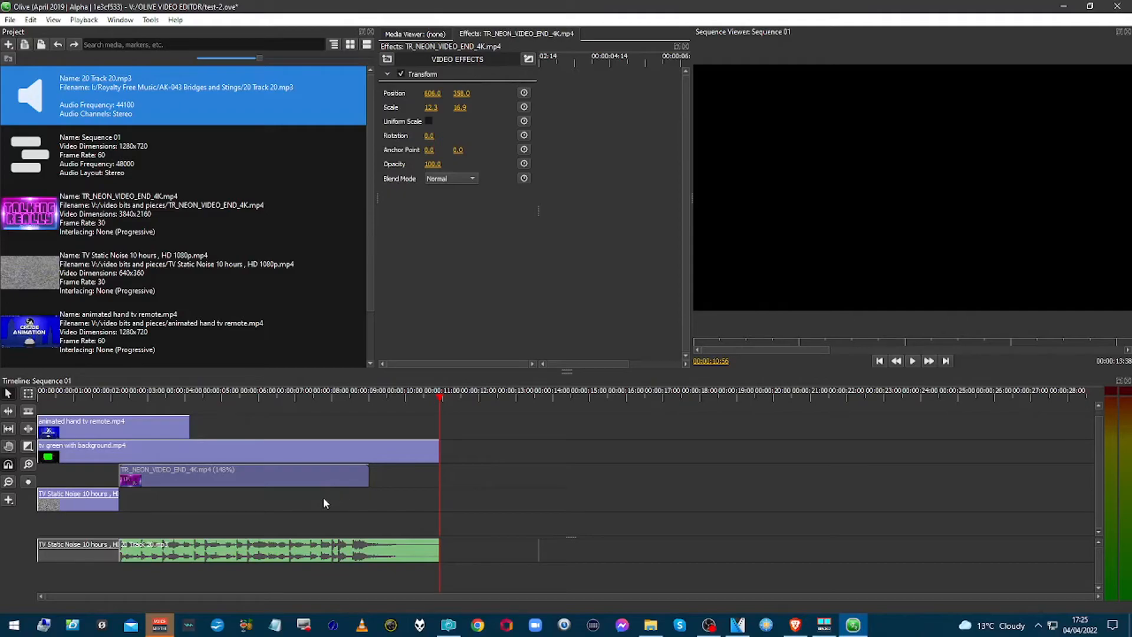
Step: Undo the 148% speed change on the neon clip, leaving the background clip's speed untouched
right_click(313, 474)
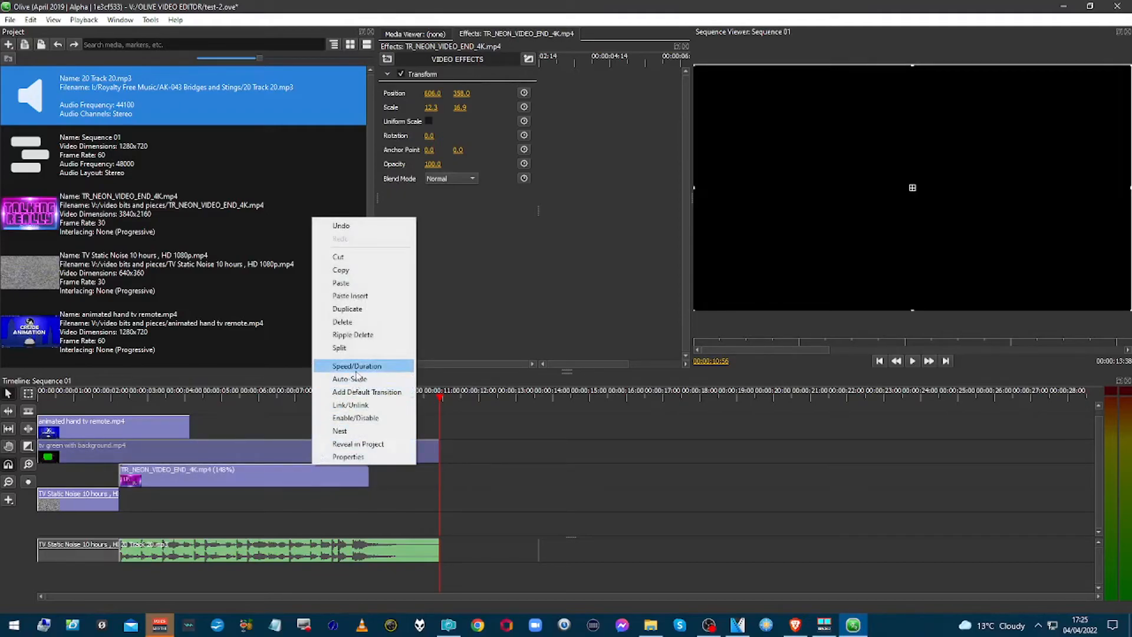
click(355, 370)
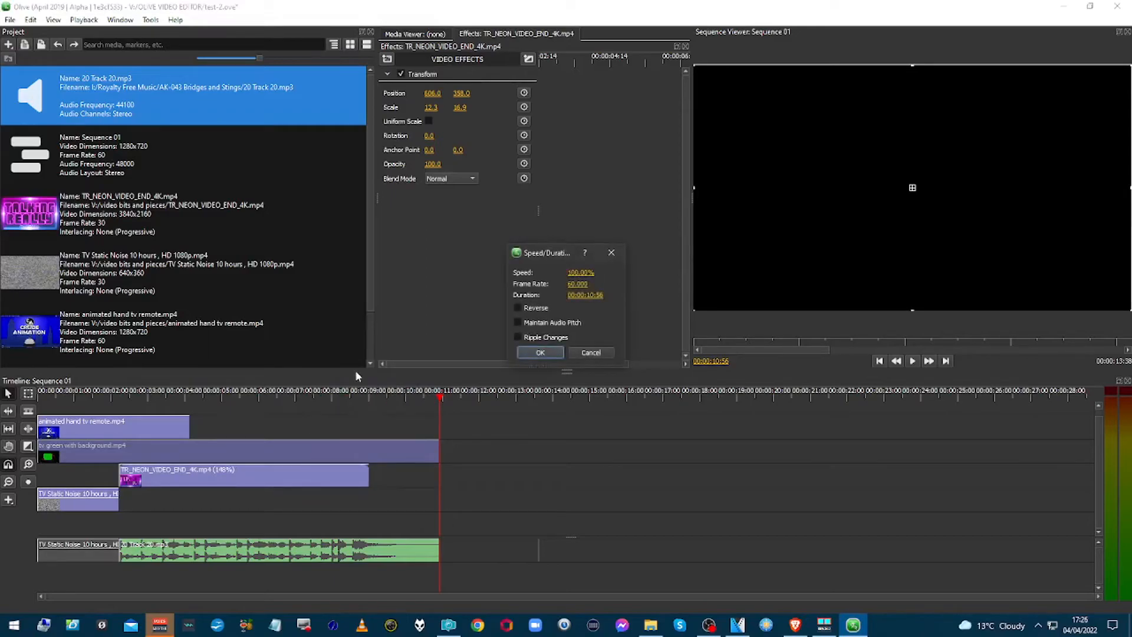
click(315, 478)
click(590, 353)
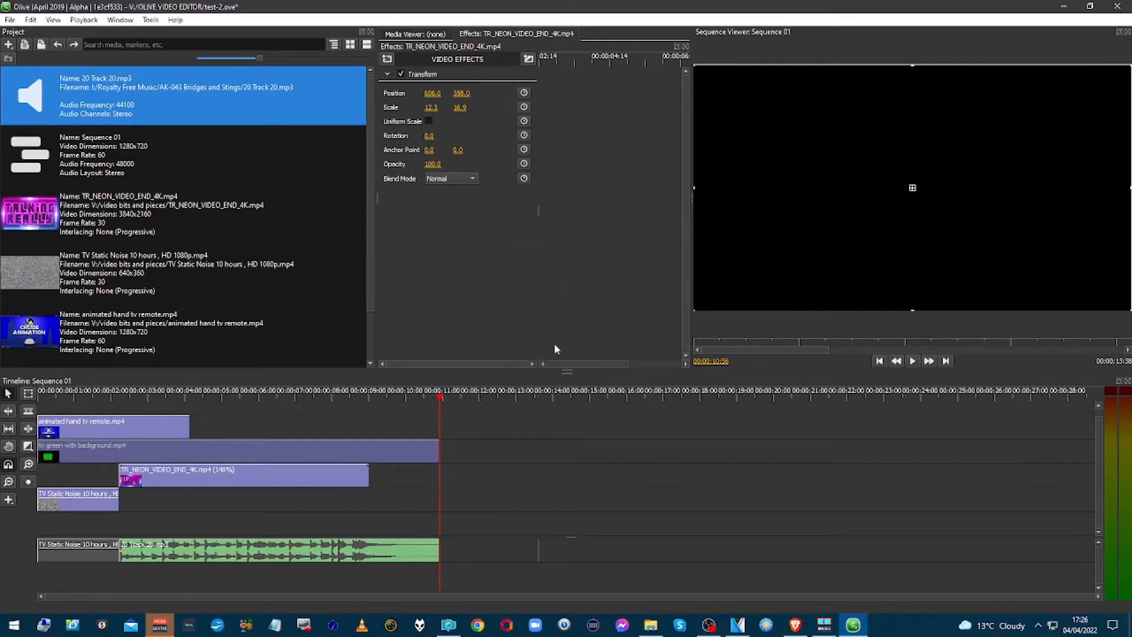
click(58, 48)
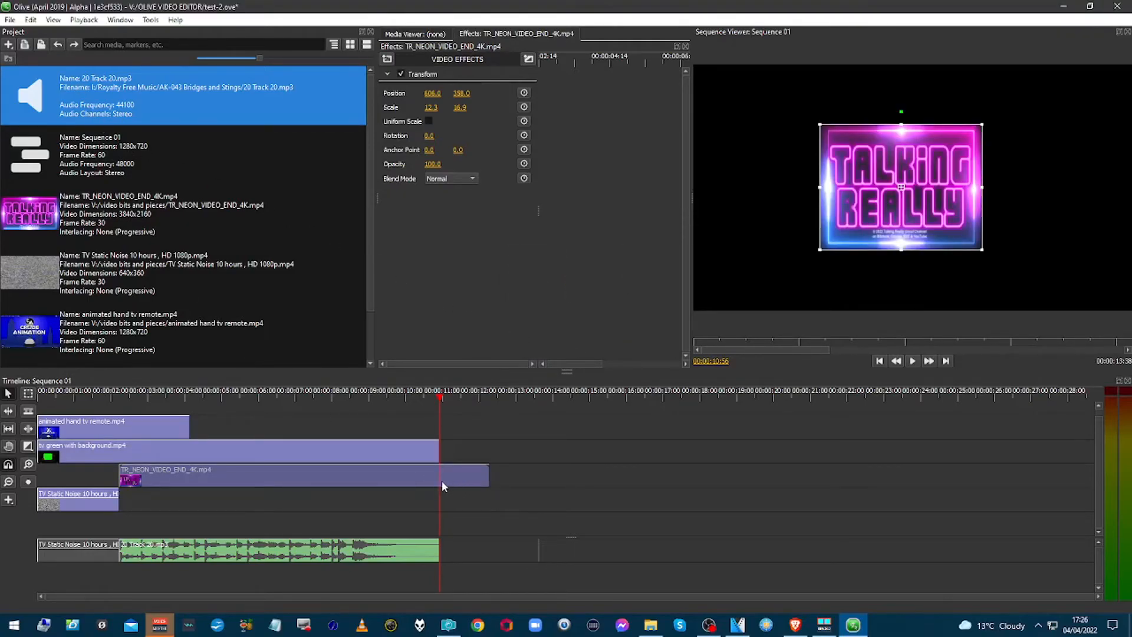
Step: Try shortening the TR_NEON_VIDEO_END_4K.mp4 clip with a speed of about 128%, and undo the change
click(412, 491)
click(411, 484)
right_click(410, 482)
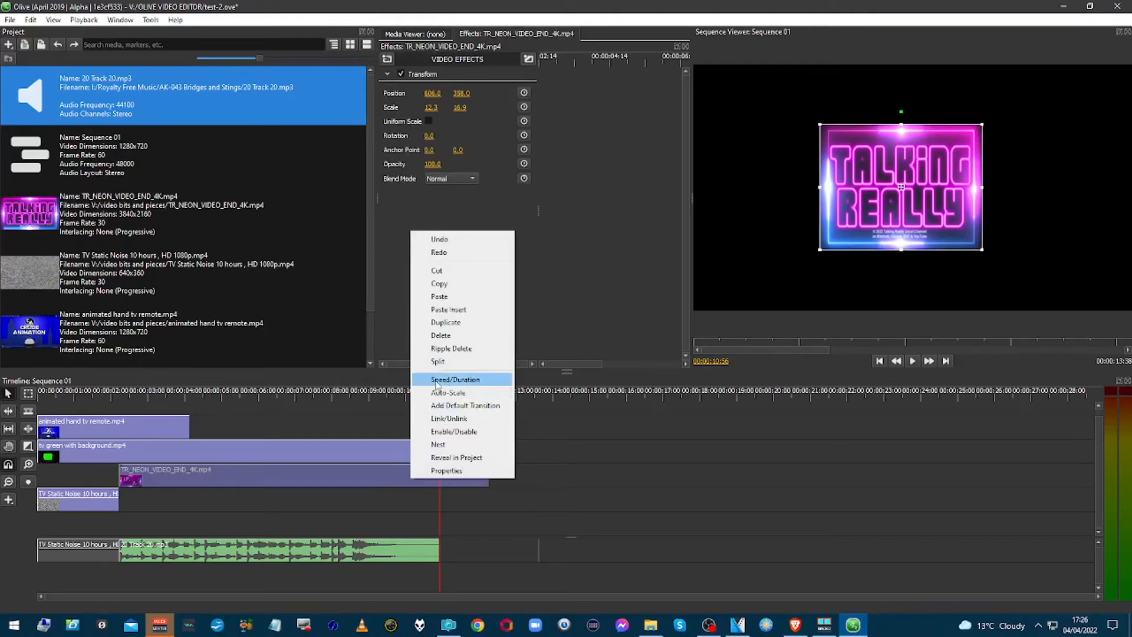
click(436, 379)
drag(572, 292, 519, 293)
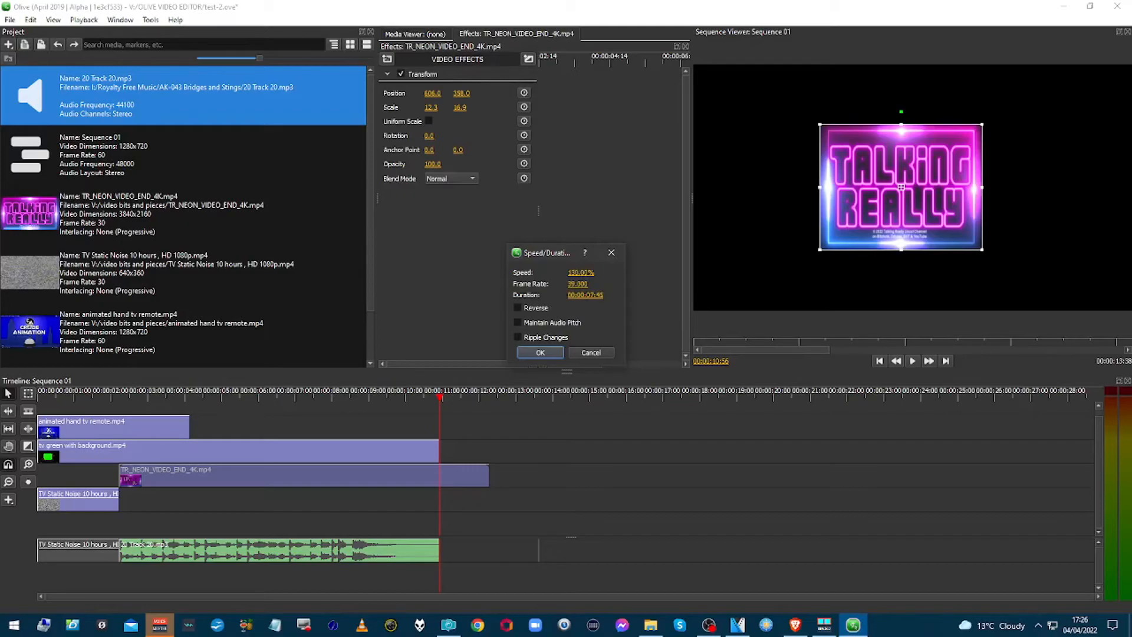
click(552, 351)
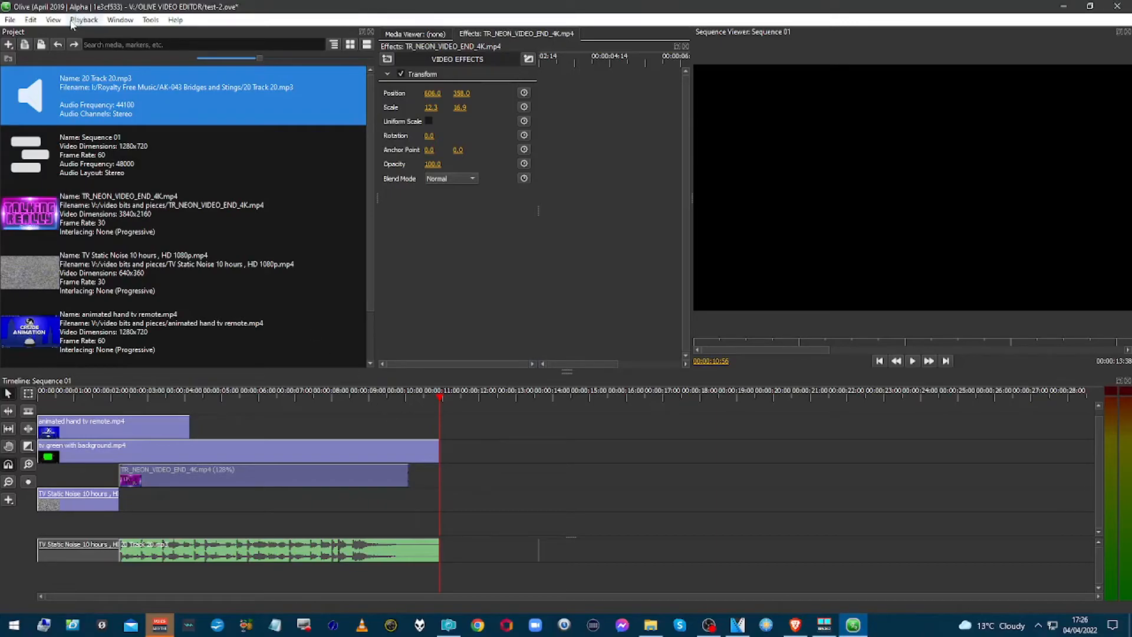
click(57, 47)
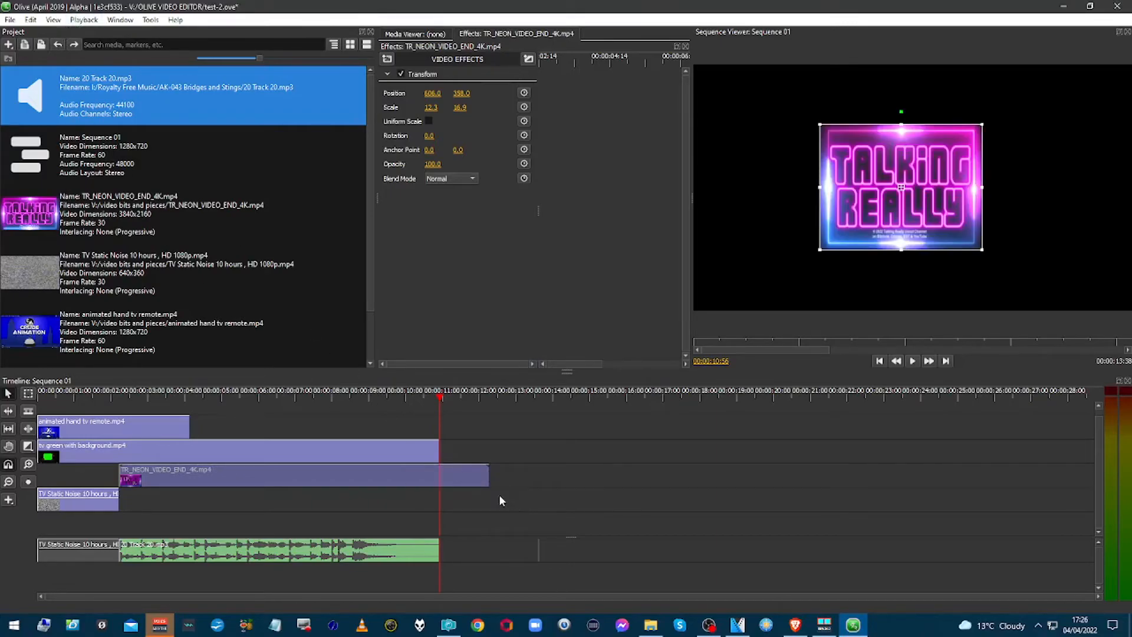
Step: Try shortening the TR_NEON_VIDEO_END_4K.mp4 clip with a speed of about 119%, and undo the change
right_click(461, 475)
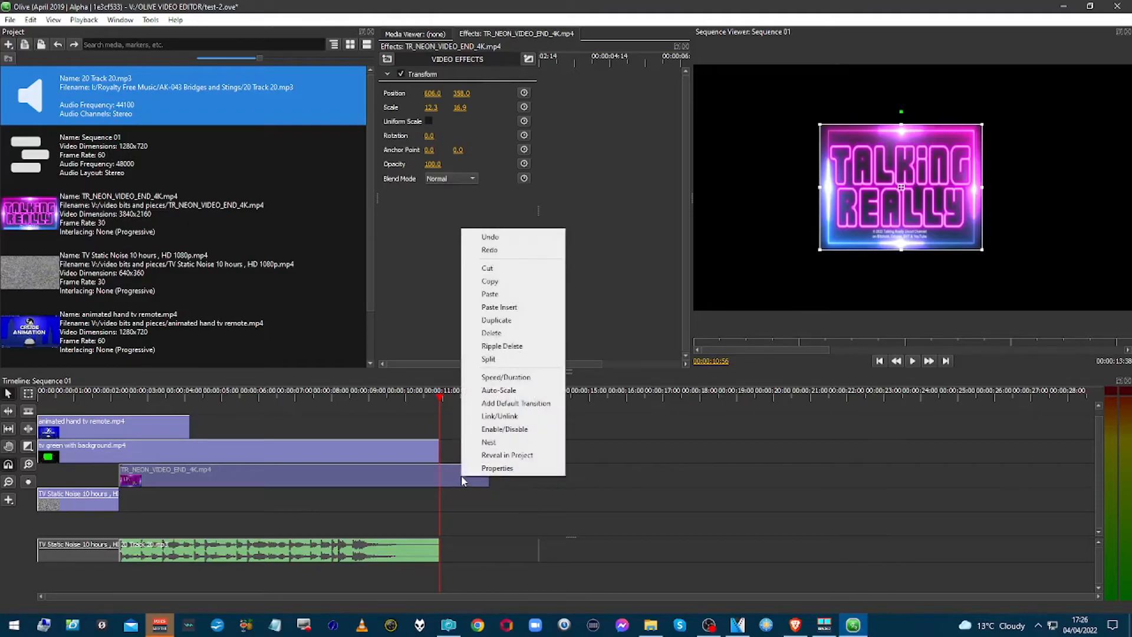
click(492, 377)
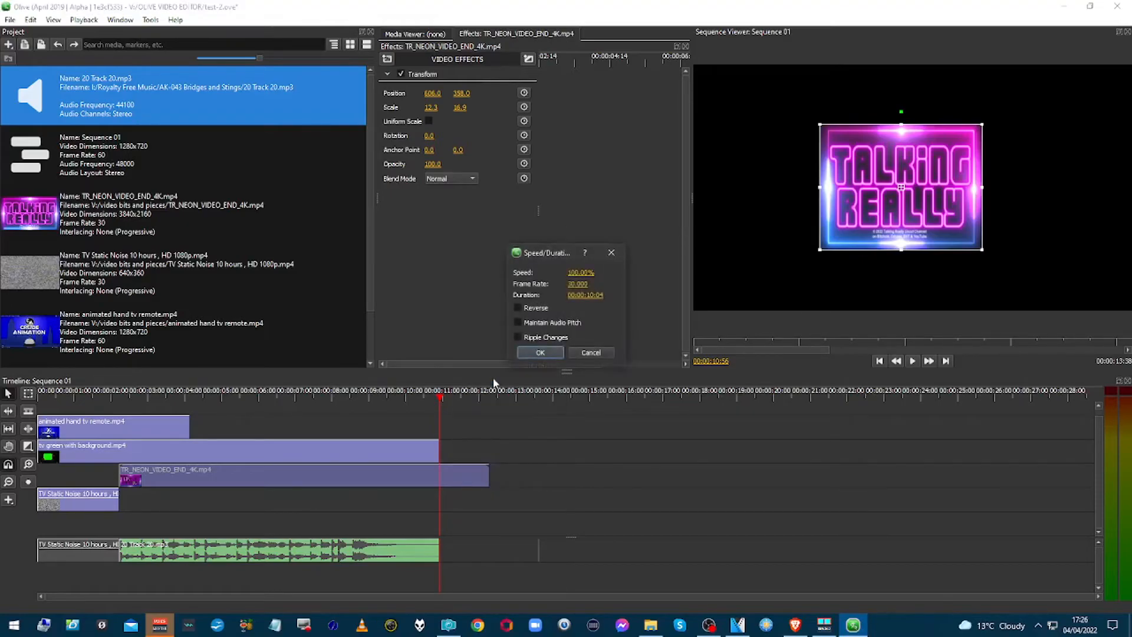
drag(580, 272, 583, 273)
mouse_move(581, 272)
mouse_down()
mouse_move(560, 272)
mouse_move(578, 272)
mouse_up()
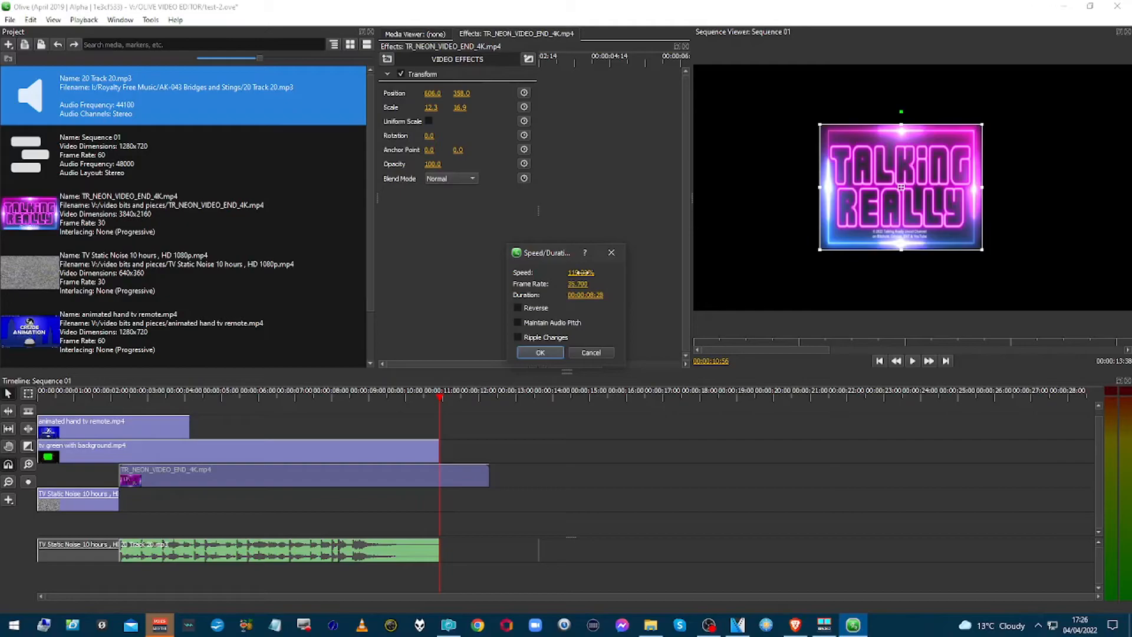
click(531, 352)
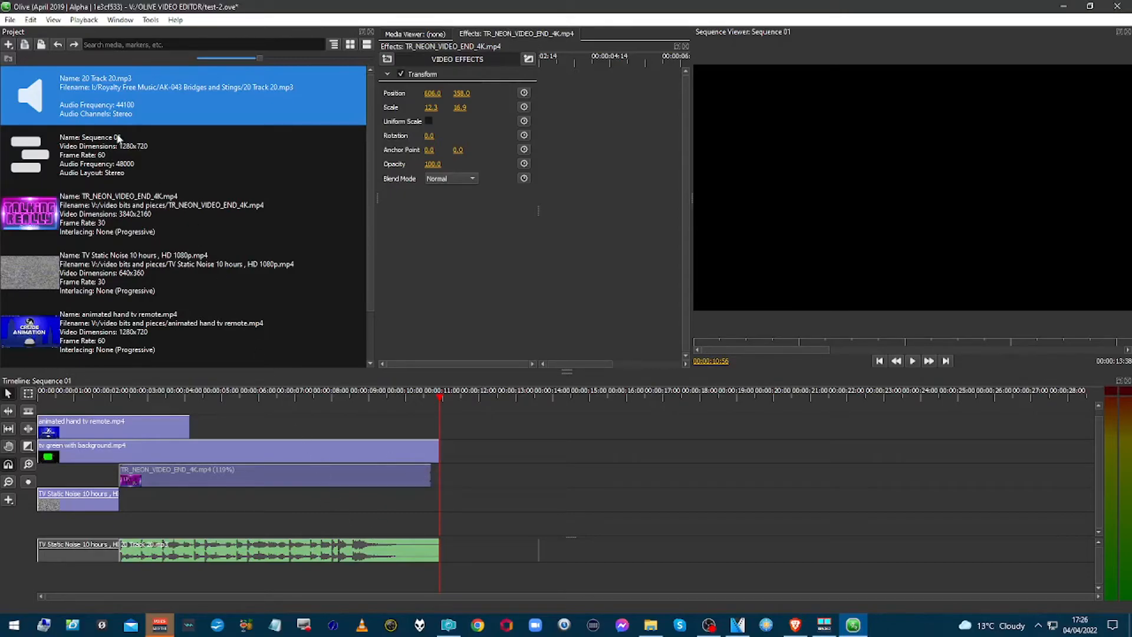
click(57, 46)
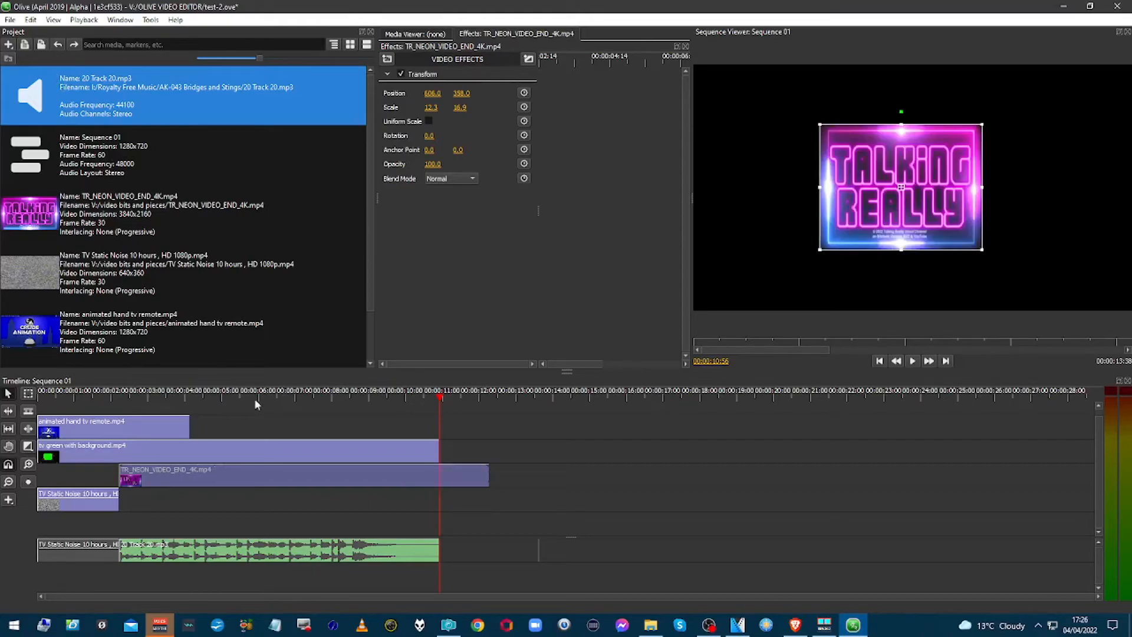
Step: Set the speed of the TR_NEON_VIDEO_END_4K.mp4 clip to 115%
right_click(388, 470)
click(429, 372)
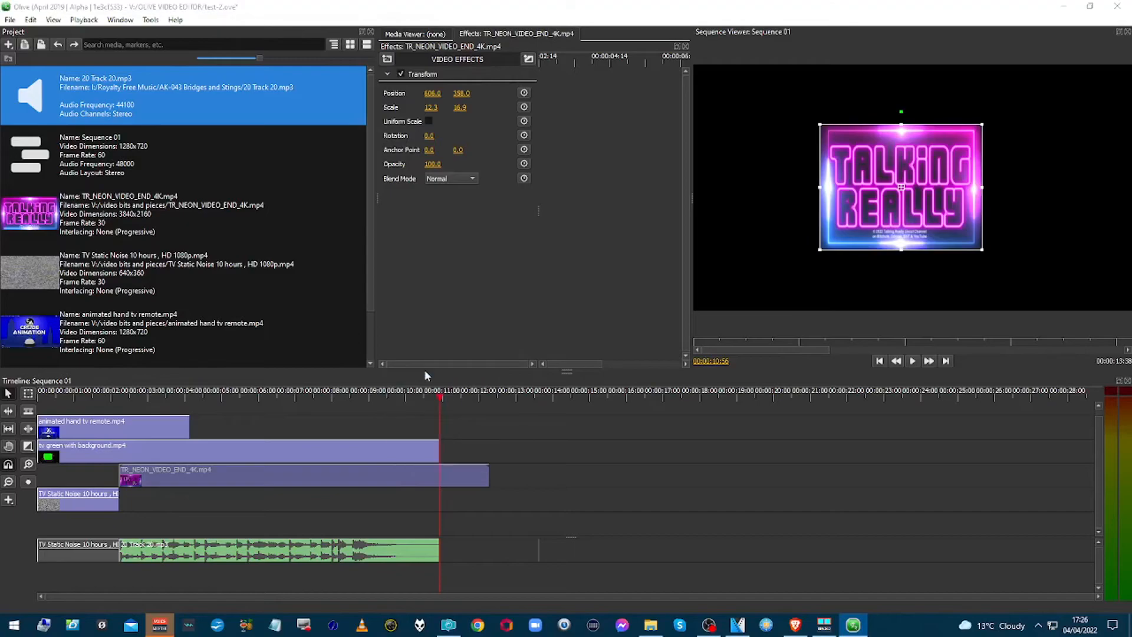
click(581, 272)
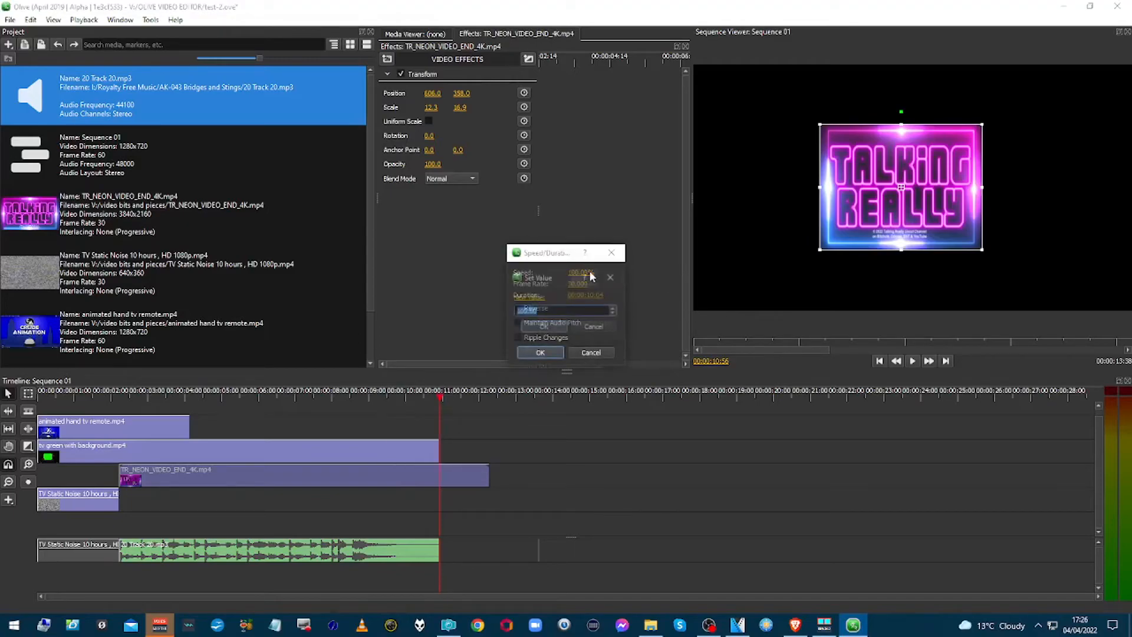
text(115)
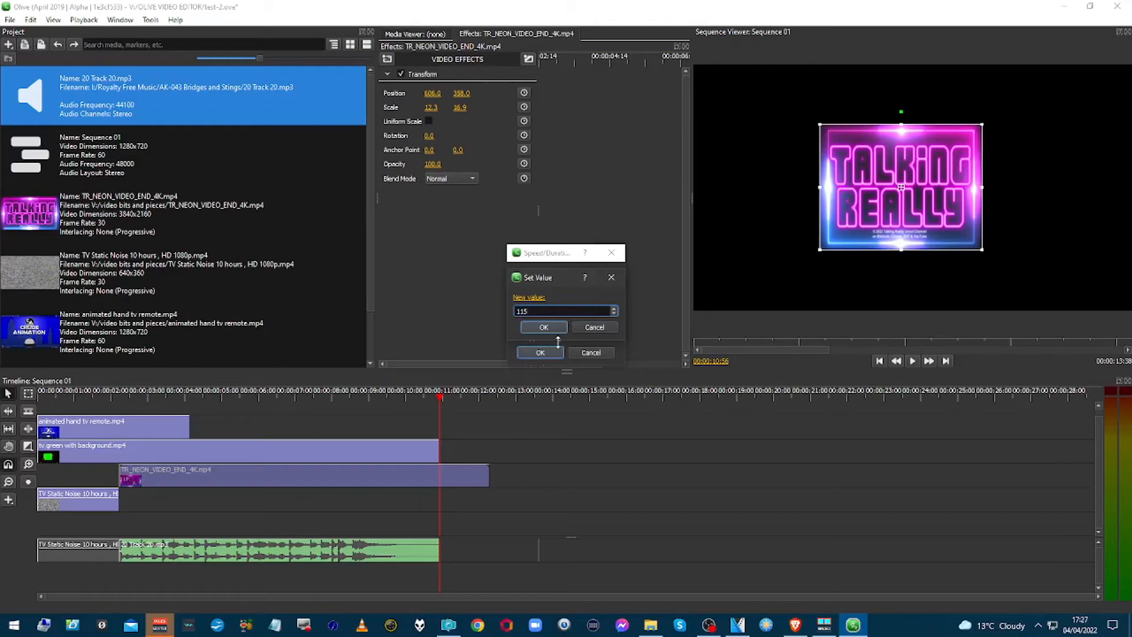
click(557, 325)
click(549, 352)
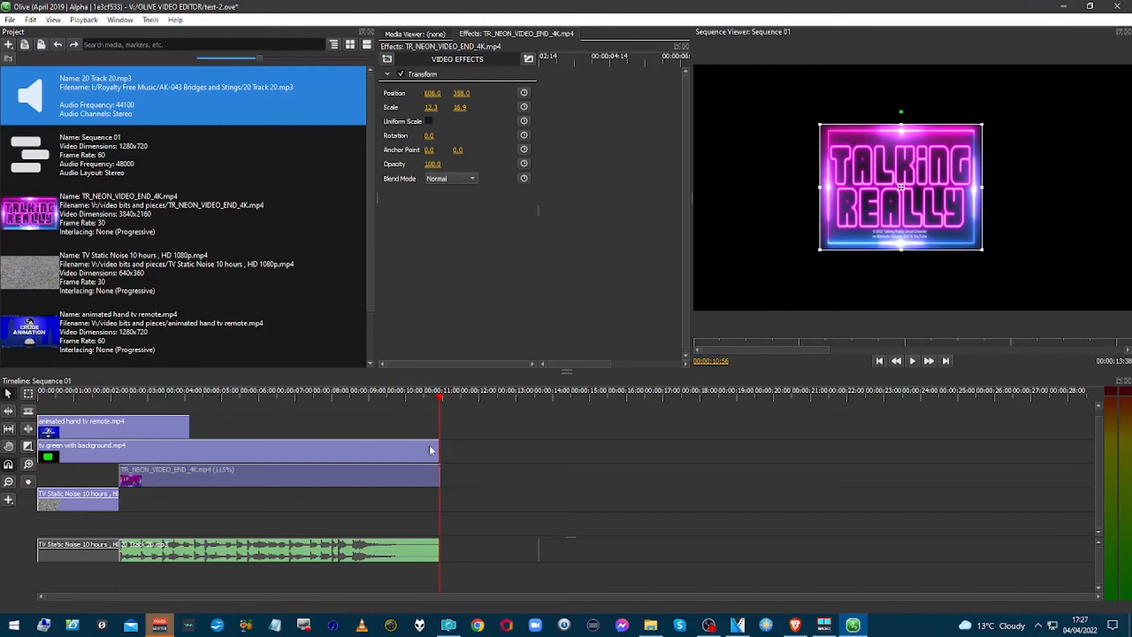
Step: Extend the end of the tv green with background.mp4 clip to match the end of the neon clip just before 11:00
scroll(437, 447, up, 1)
scroll(437, 450, up, 4)
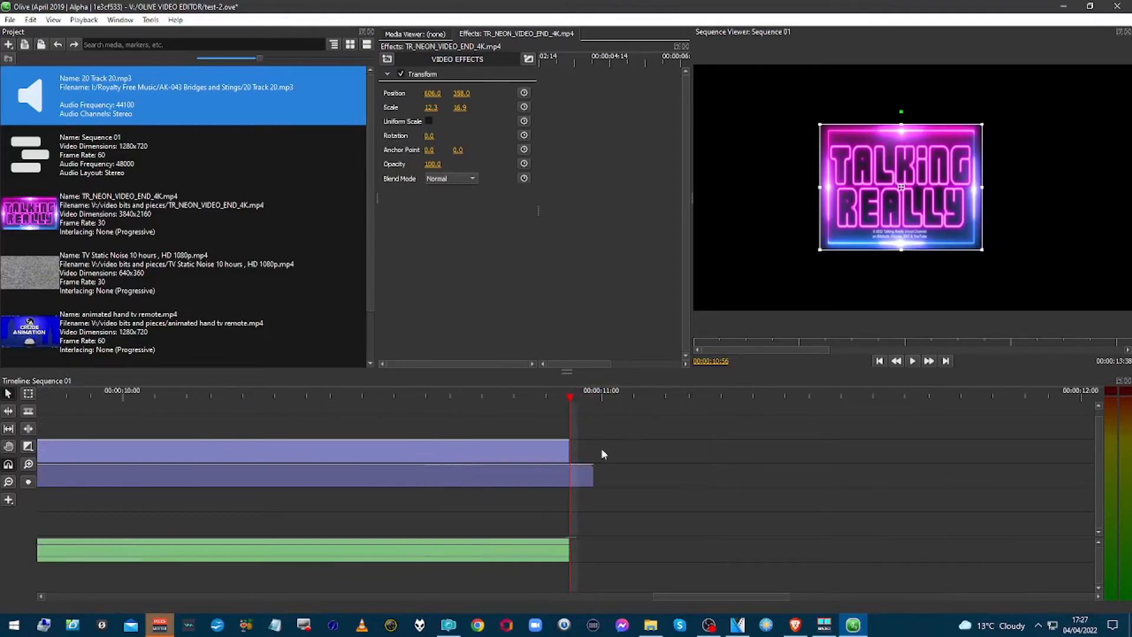
click(566, 451)
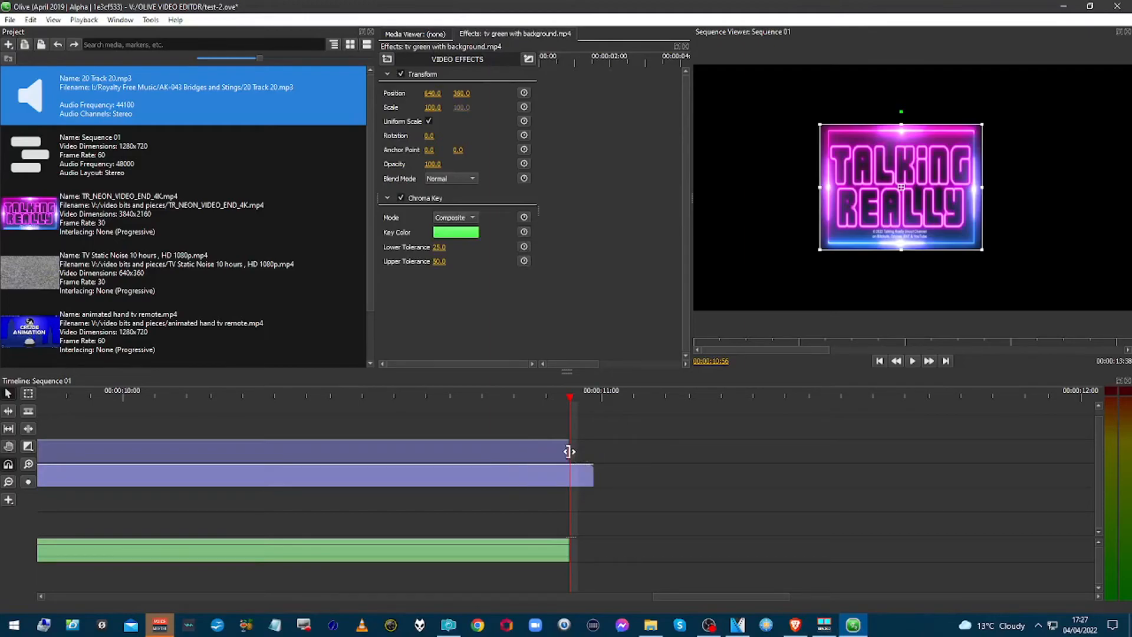
drag(569, 451, 591, 453)
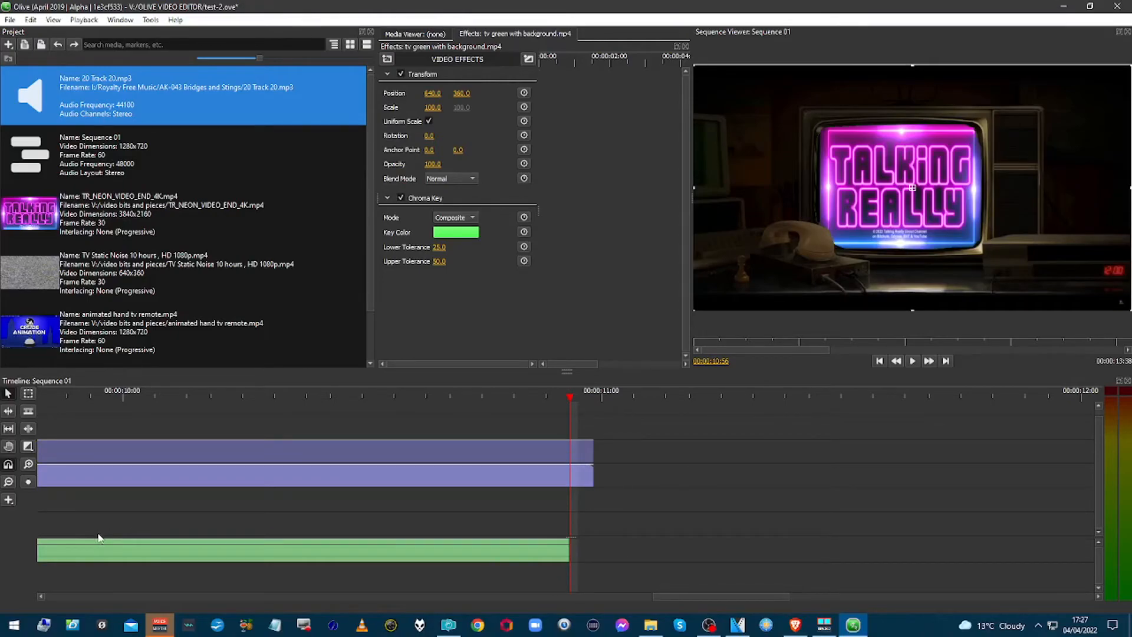
click(9, 464)
scroll(153, 517, down, 5)
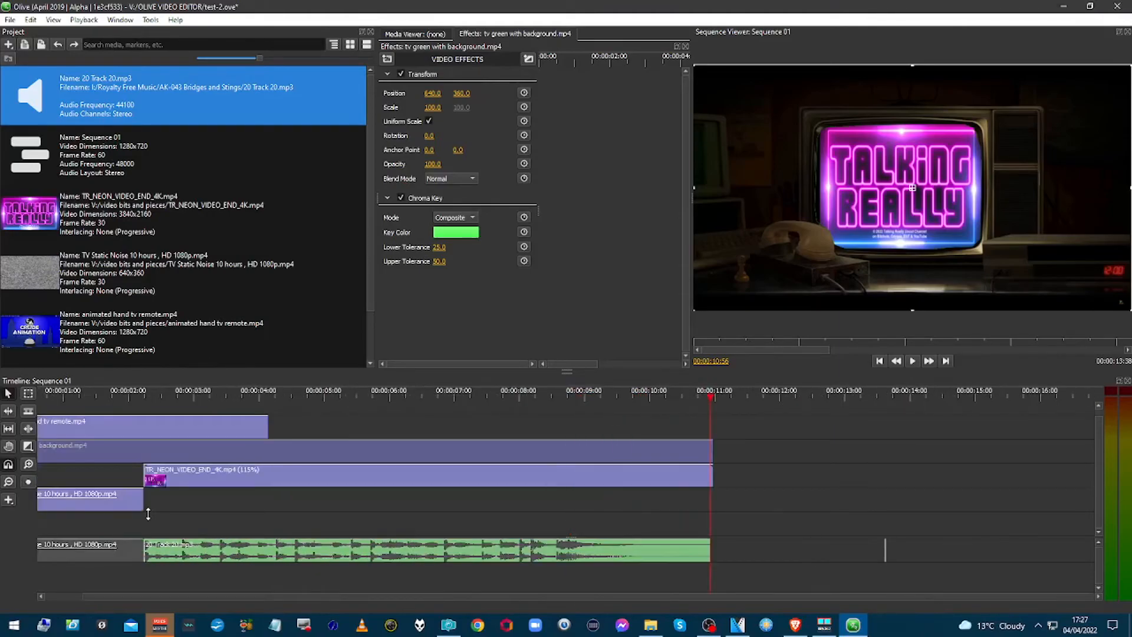
Step: Delete the stray one-frame fragment of 20 Track 20.mp3 at 00:00:13:37
scroll(148, 514, down, 3)
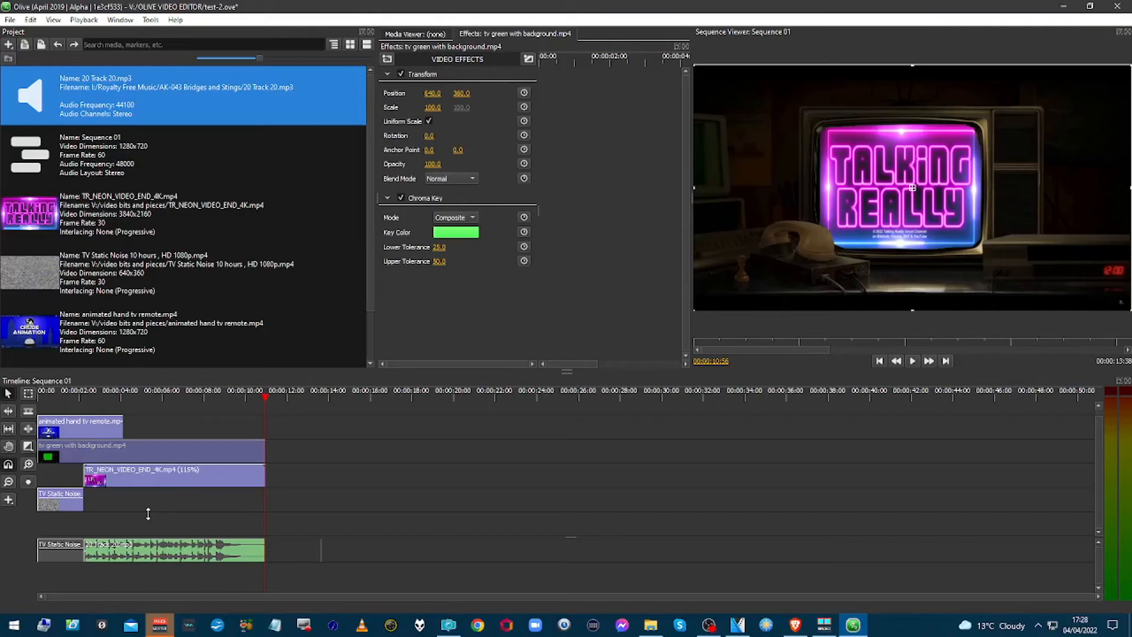
click(321, 553)
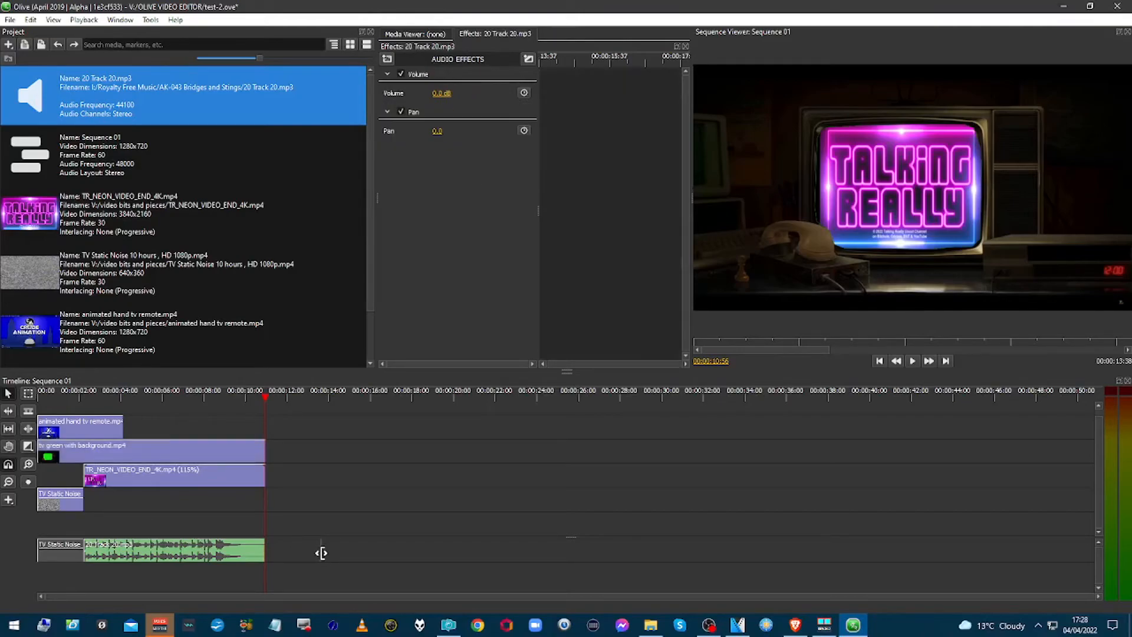
click(320, 520)
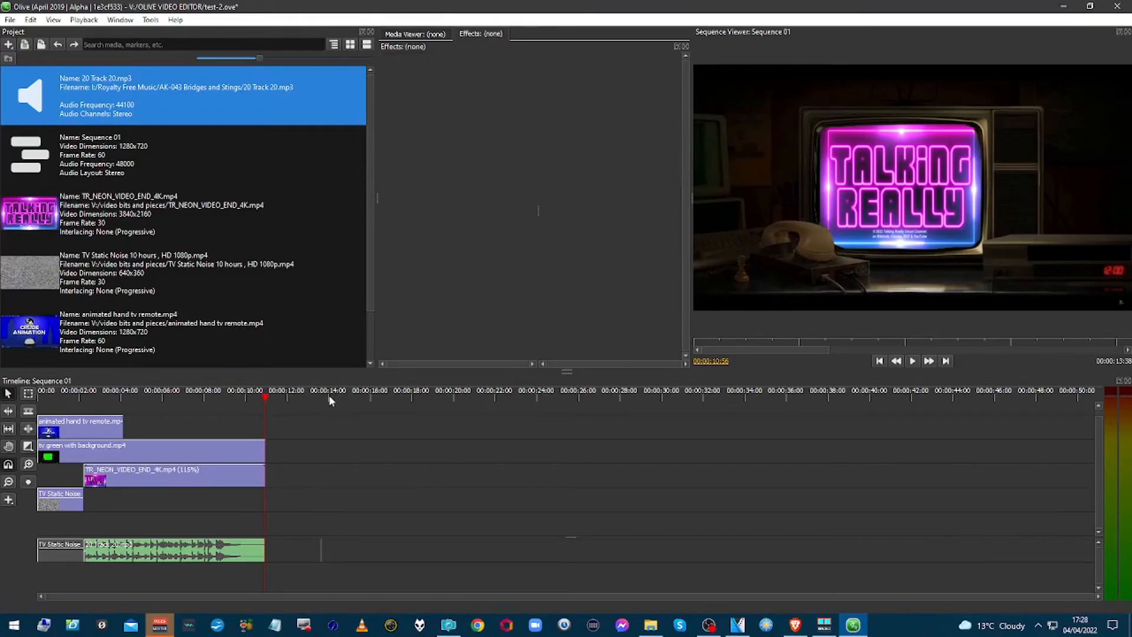
click(320, 396)
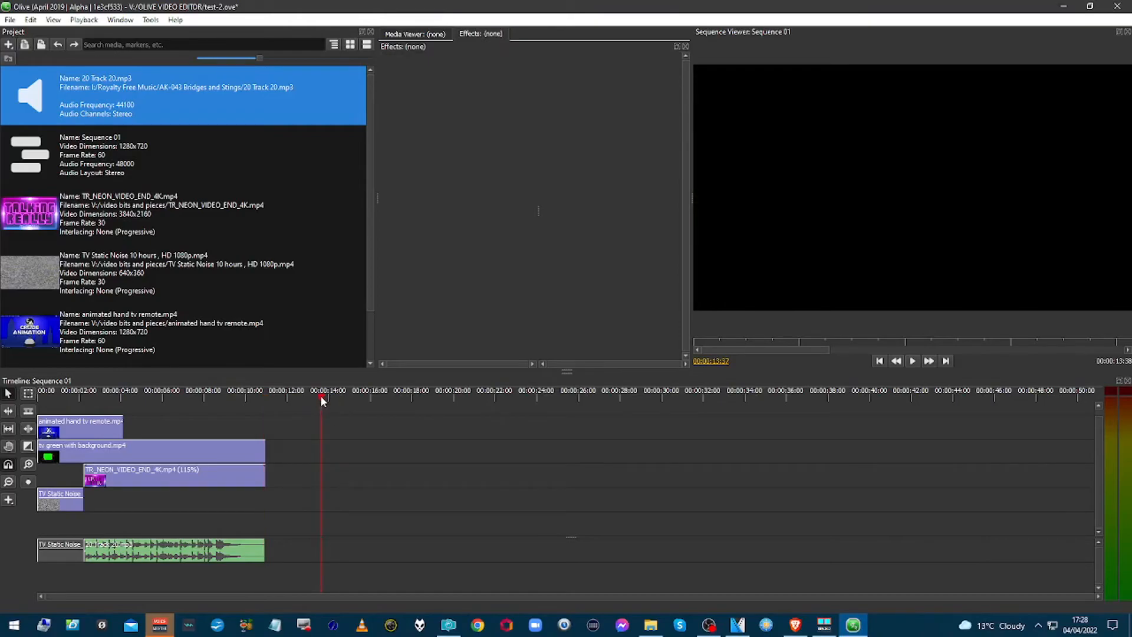
key(=)
key(=)
key(=)
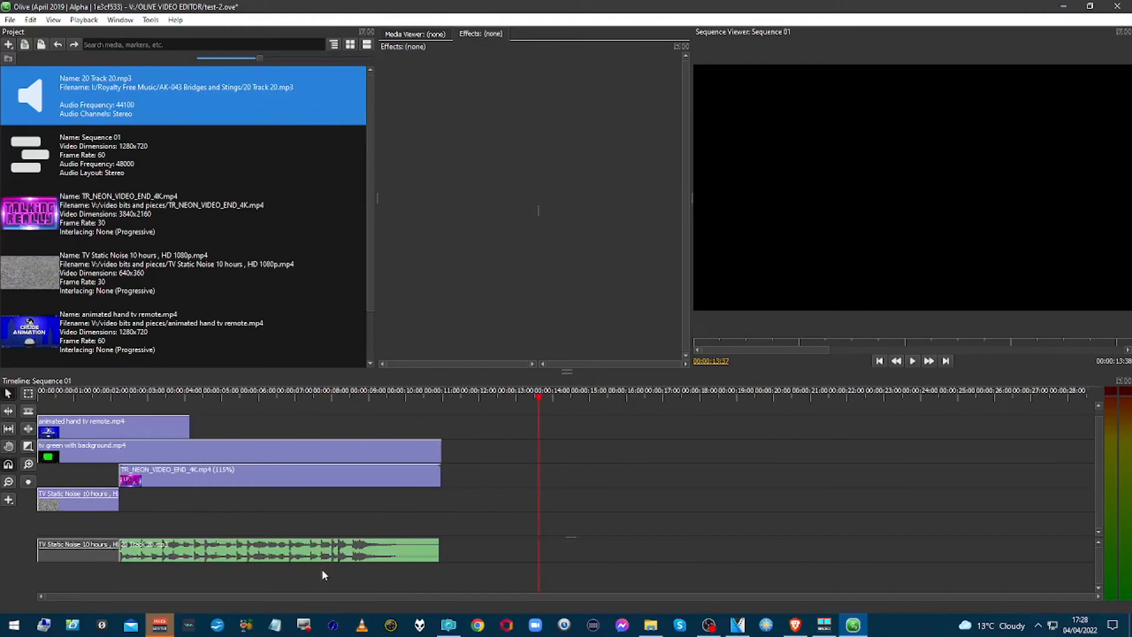
key(=)
key(=)
key(=)
key(=)
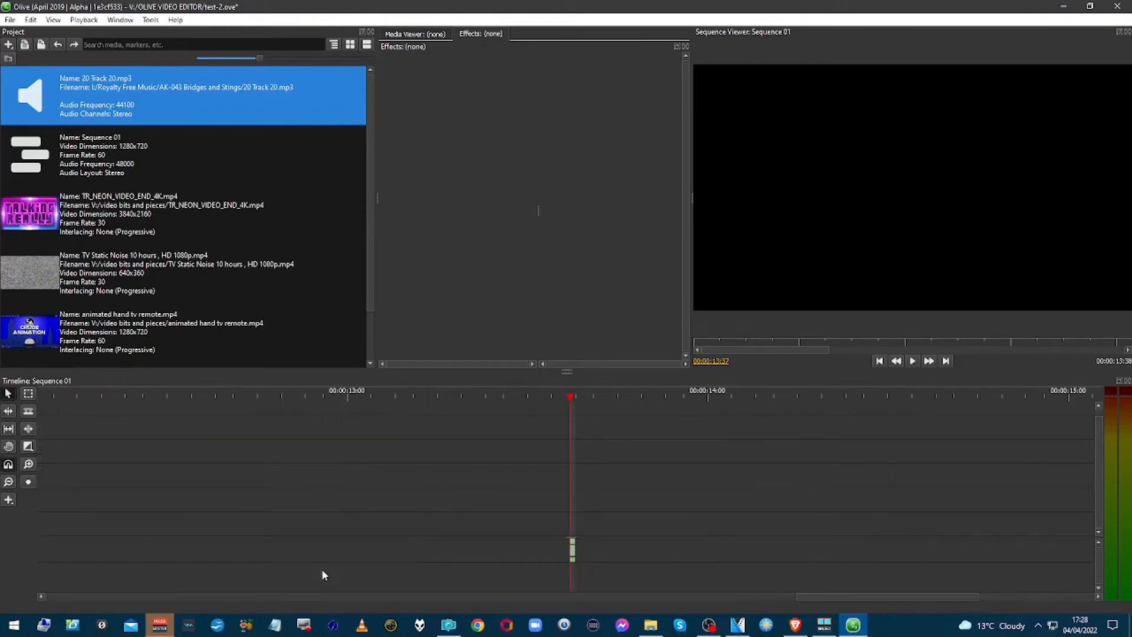
key(=)
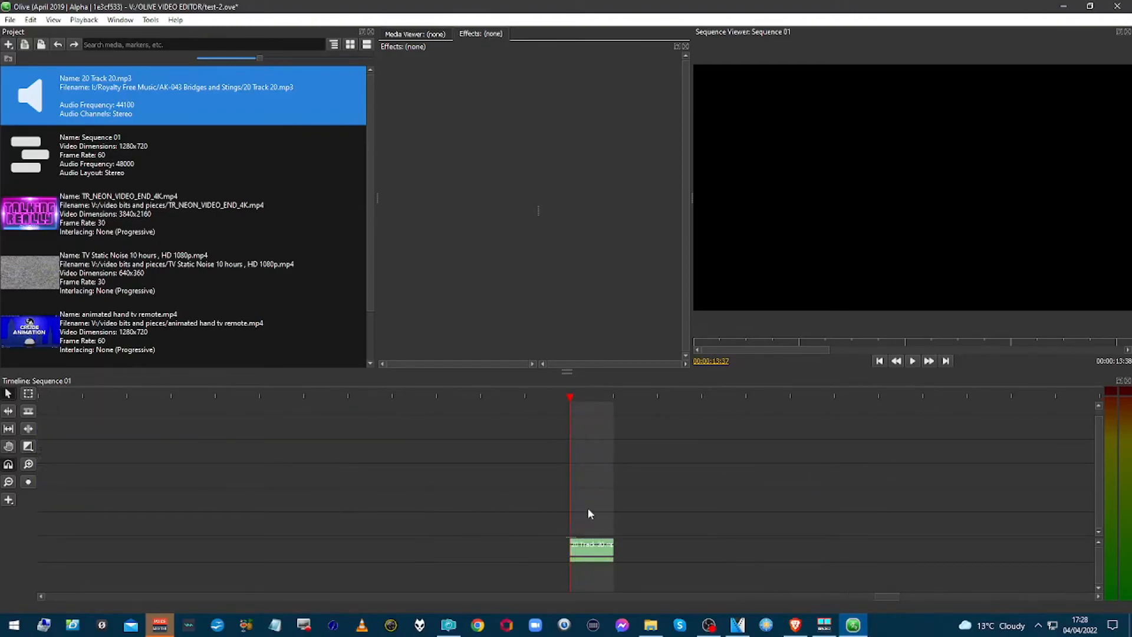
click(584, 554)
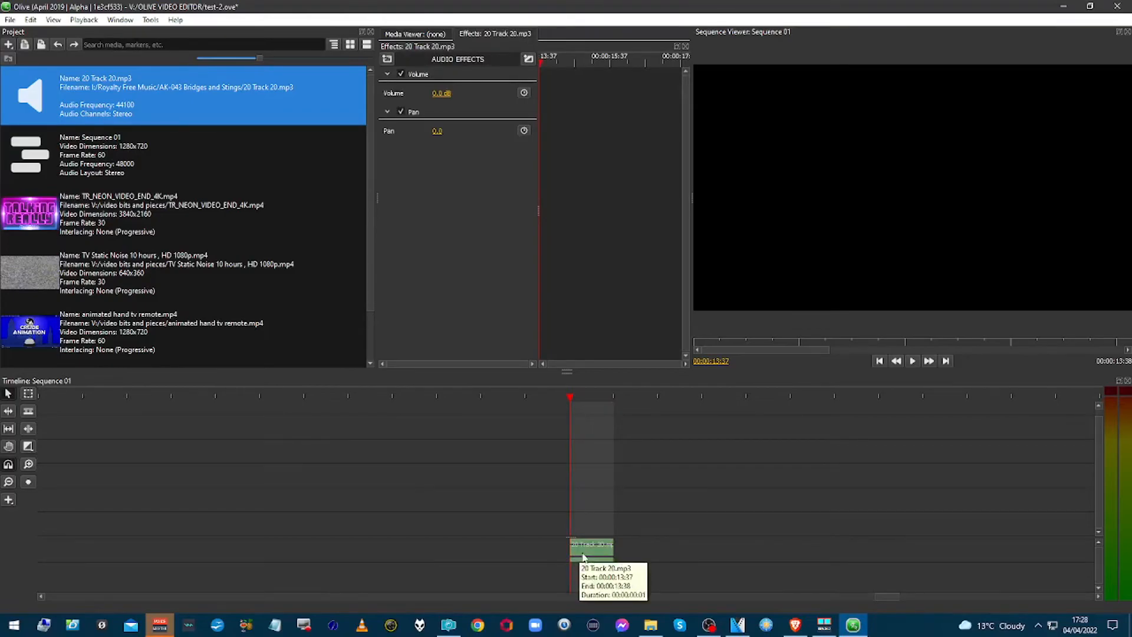
key(Delete)
Step: Check the sequence's first and last frames by jumping between its start and end
scroll(590, 555, right, 2)
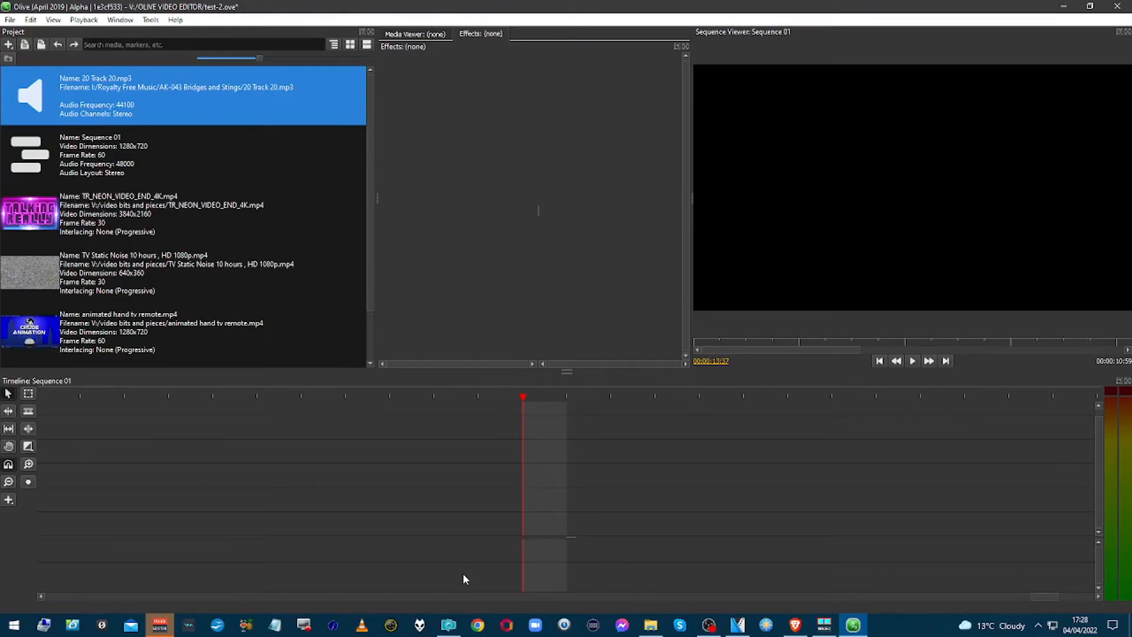
key(Home)
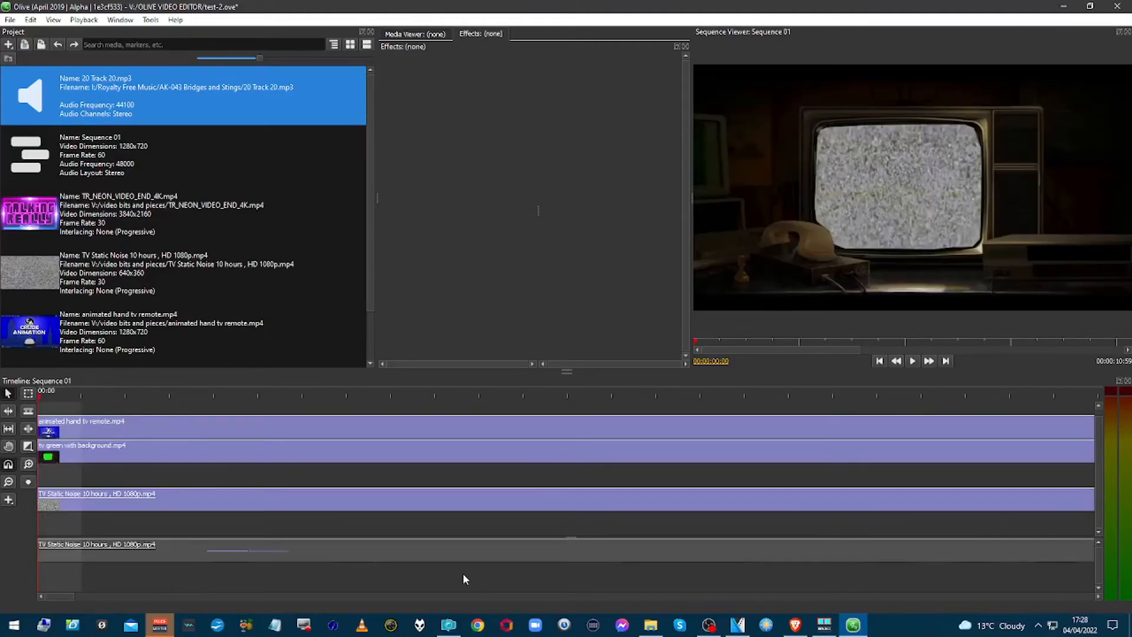
key(End)
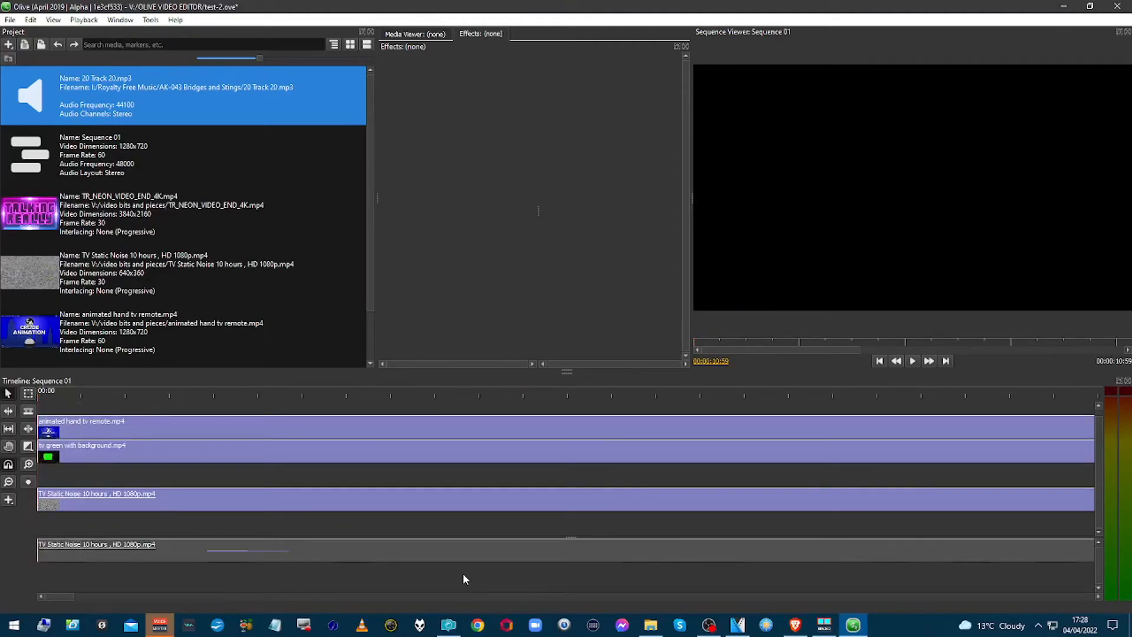
key(Home)
key(End)
key(Home)
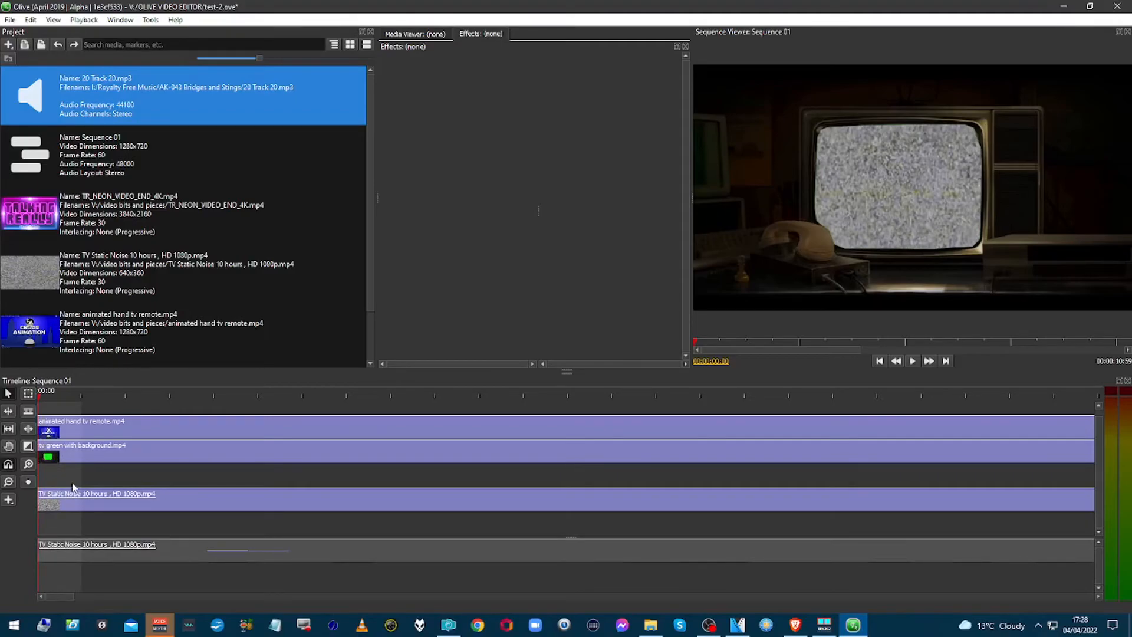
Step: Move the TV Static Noise, TR_NEON_VIDEO_END_4K.mp4 and tv green with background.mp4 clips down one video track each, keeping their start times
mouse_move(79, 459)
scroll(70, 502, right, 1)
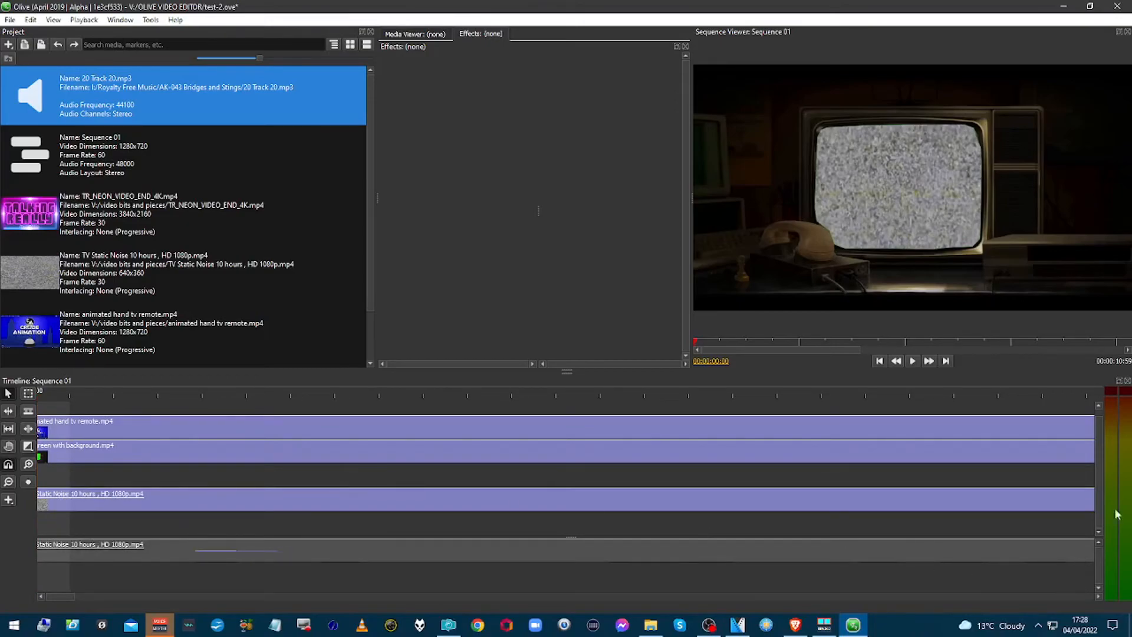
drag(1096, 457, 1097, 425)
scroll(579, 476, right, 1)
scroll(579, 477, right, 3)
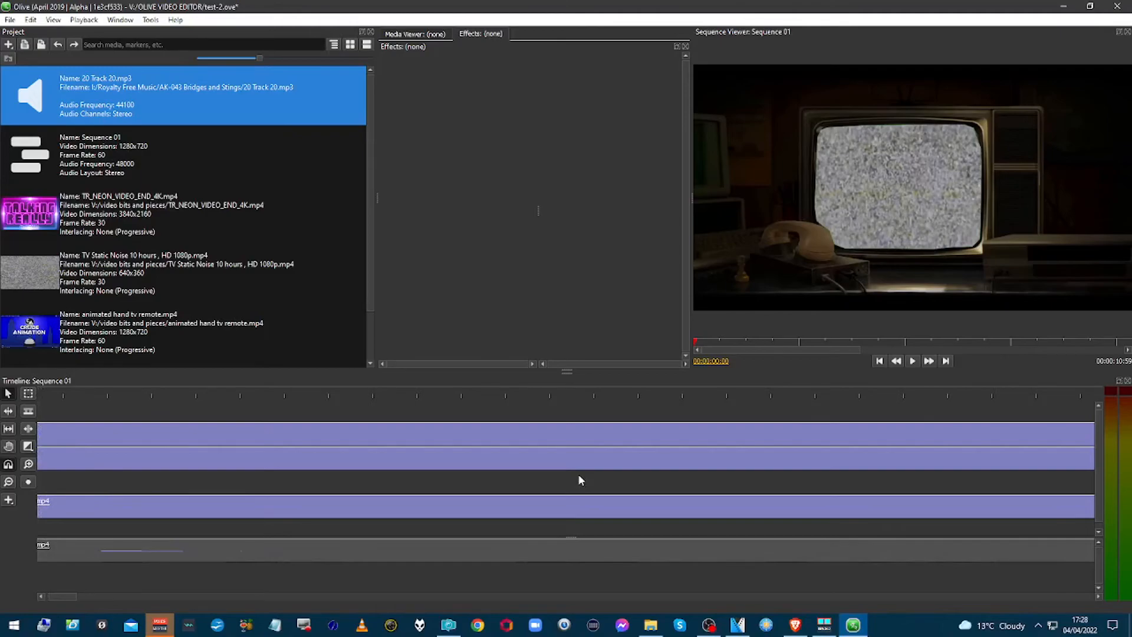
scroll(579, 475, left, 4)
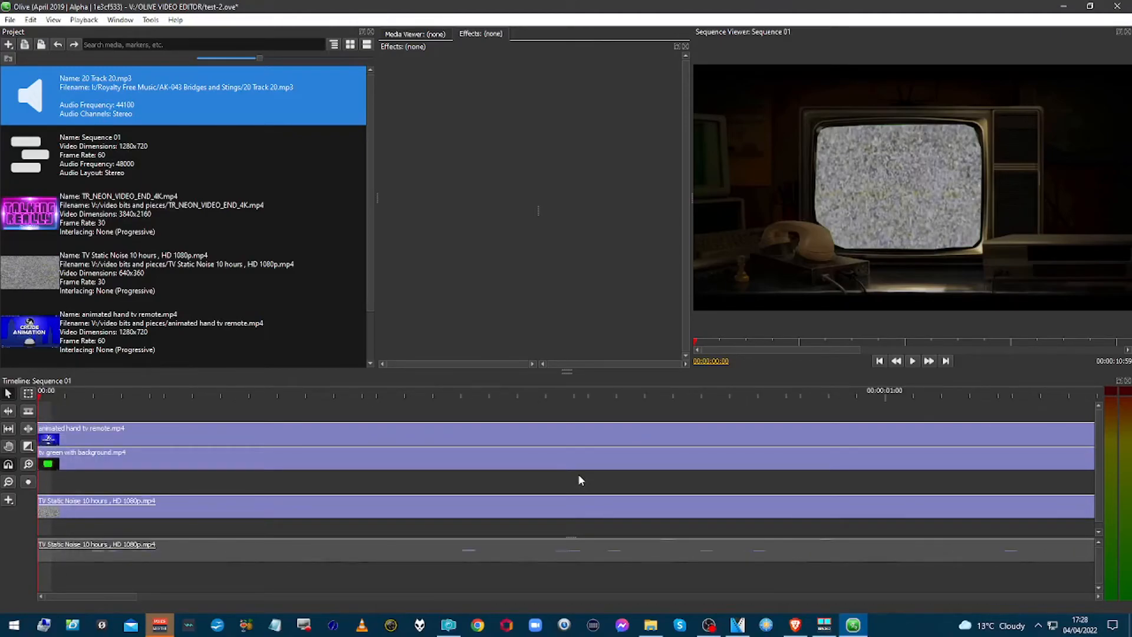
scroll(579, 475, down, 5)
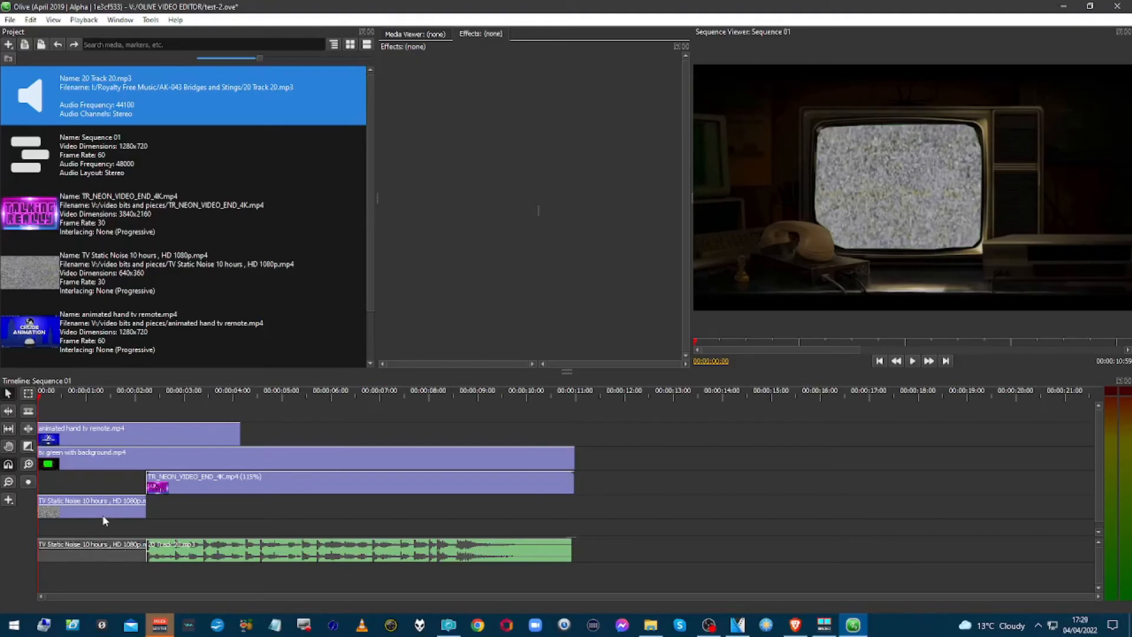
drag(103, 516, 102, 528)
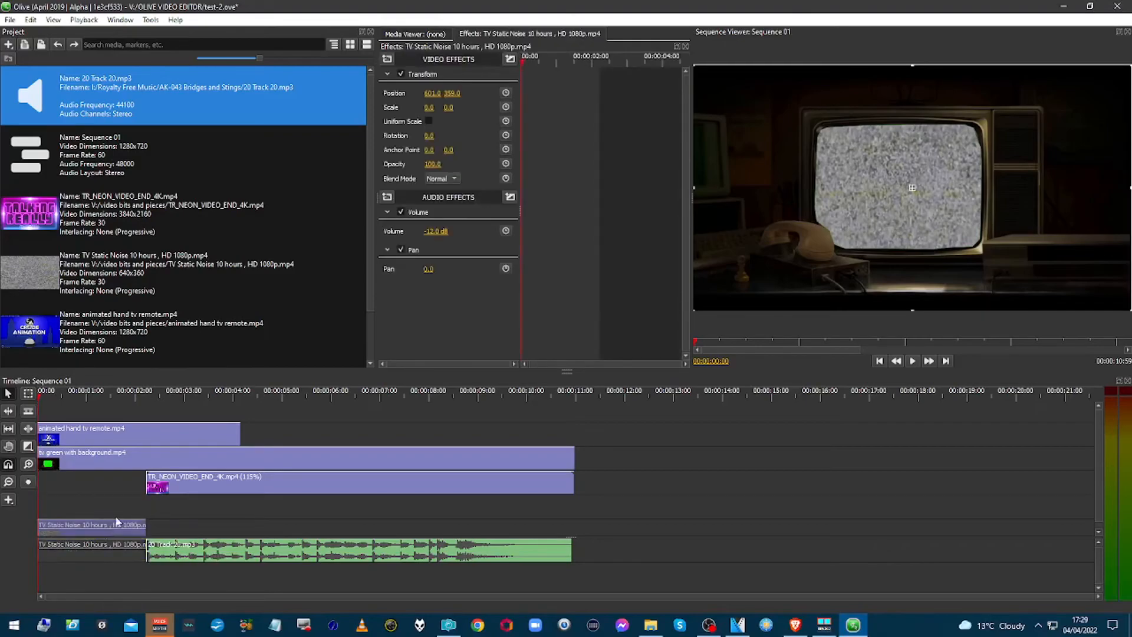
drag(221, 485, 220, 501)
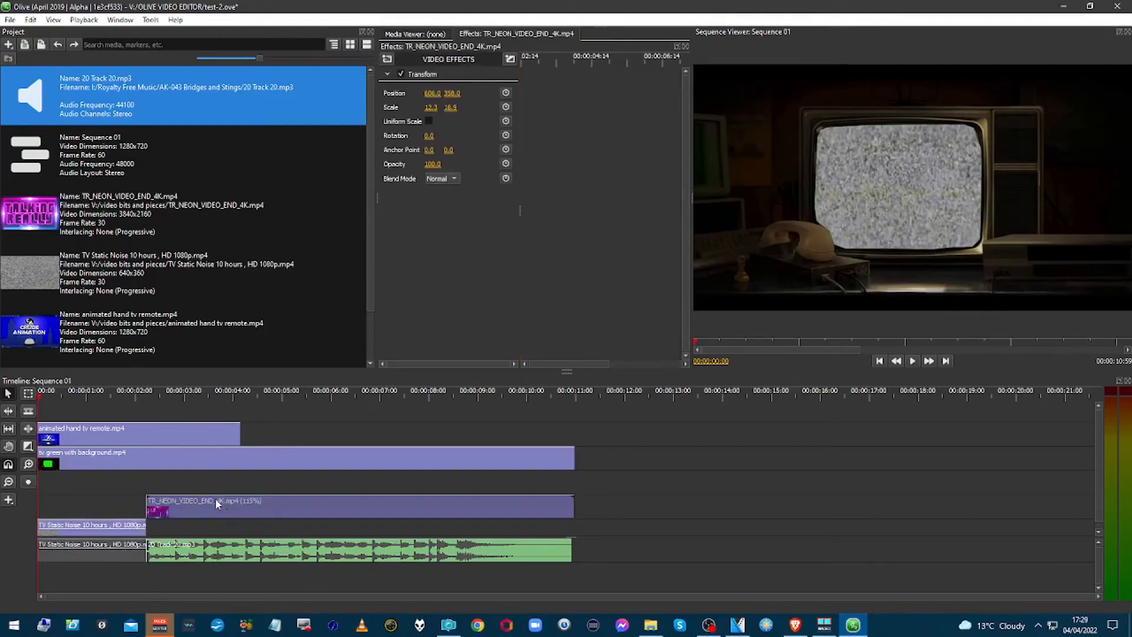
click(202, 461)
drag(202, 462, 206, 484)
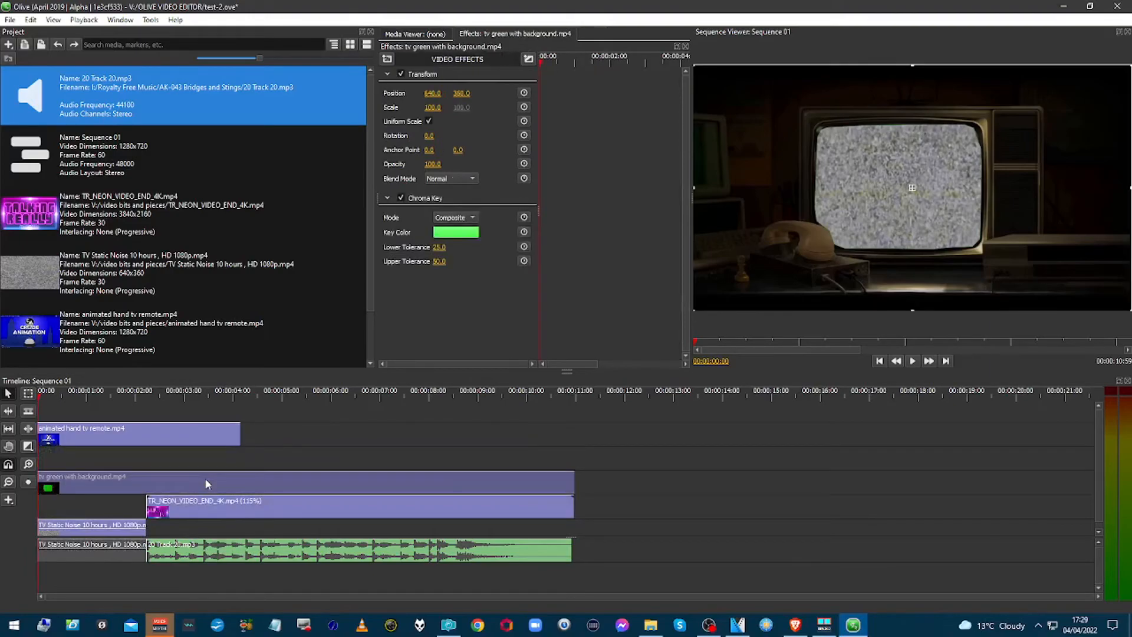
Step: Move the animated hand tv remote.mp4 clip down to the track directly above tv green with background.mp4
click(194, 456)
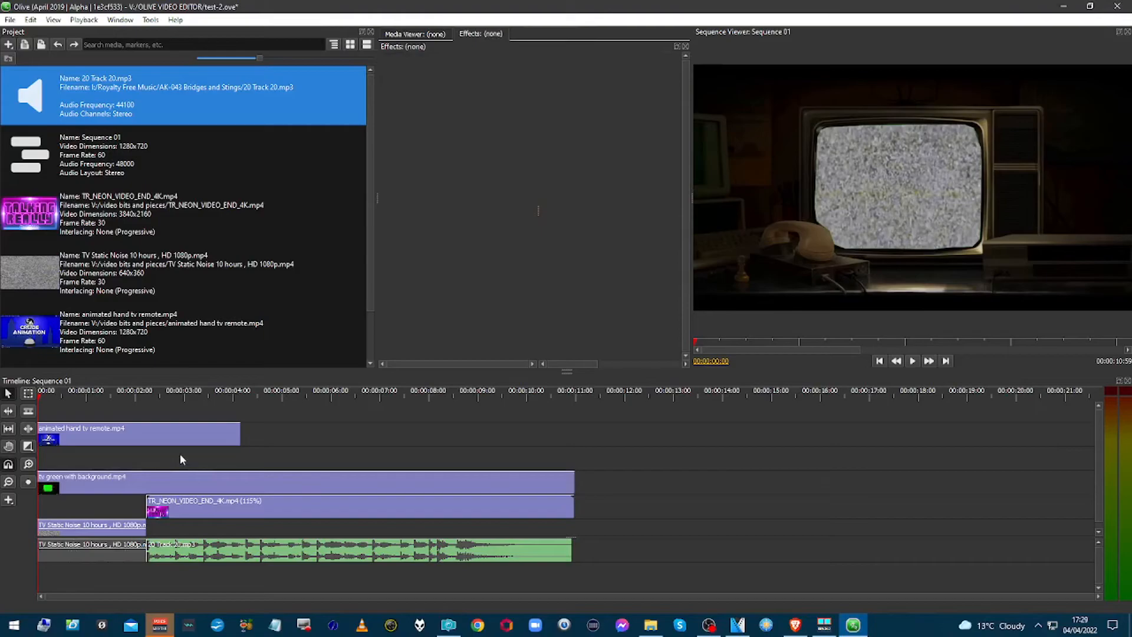
right_click(181, 455)
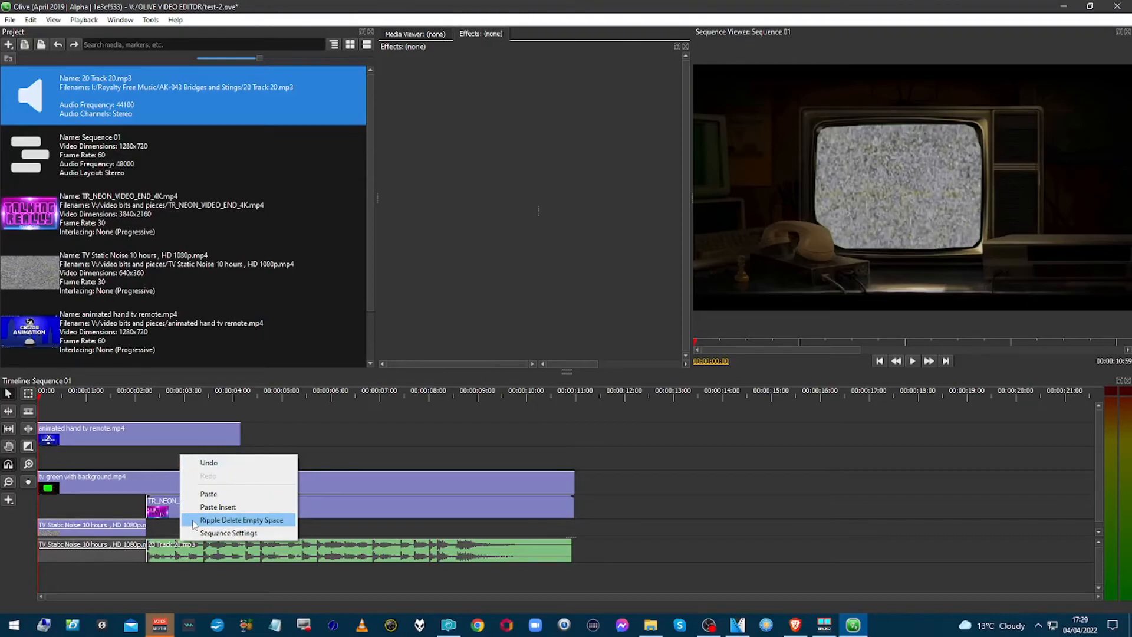
click(166, 436)
drag(167, 436, 164, 454)
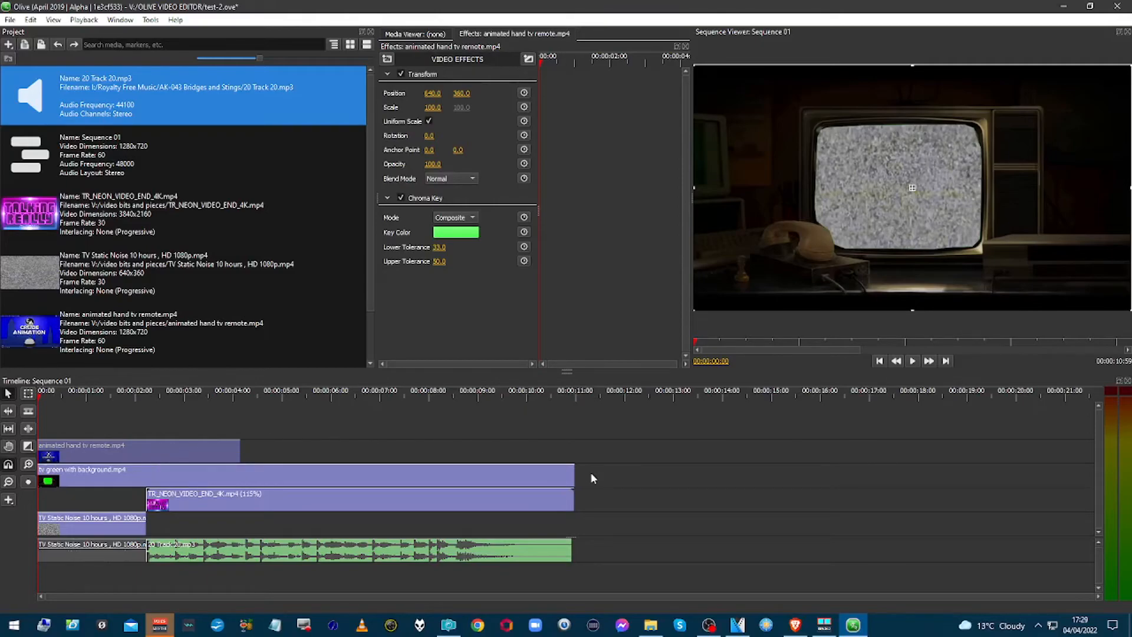
Step: Play the sequence from the beginning to its end to review the composite with the music
key(space)
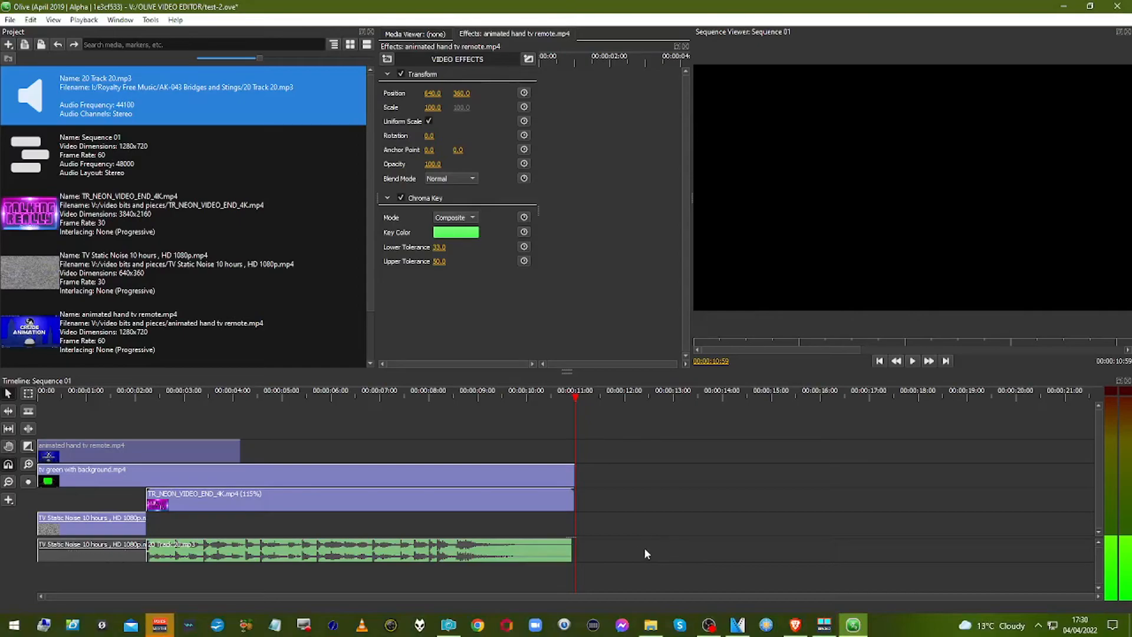
click(594, 552)
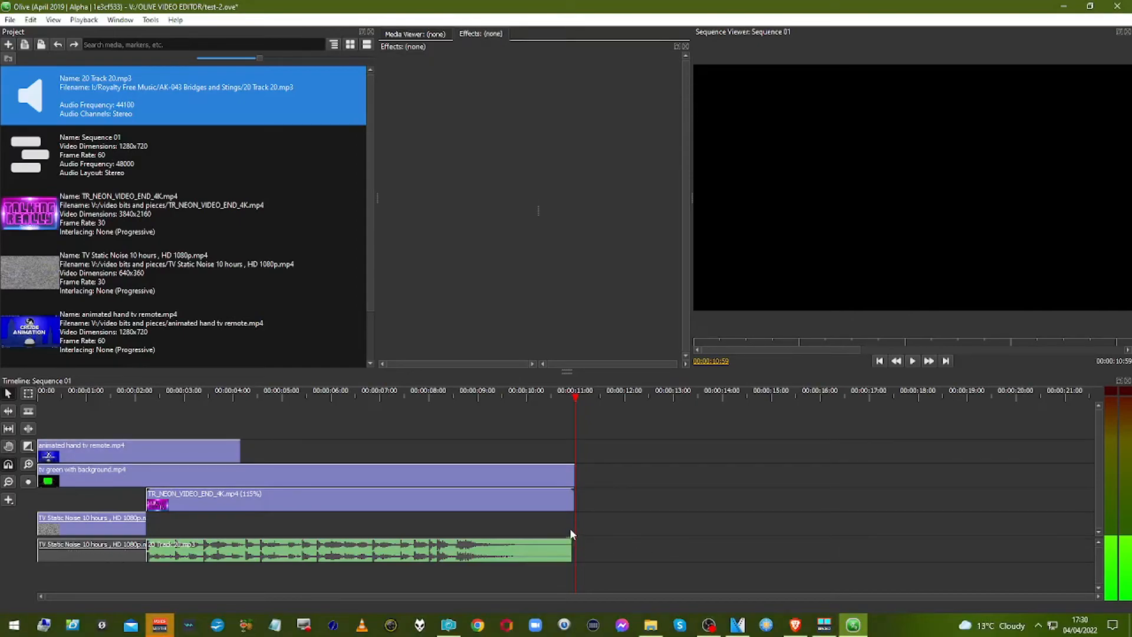
Step: Set the speed of the TR_NEON_VIDEO_END_4K.mp4 clip to 116%
scroll(570, 528, up, 6)
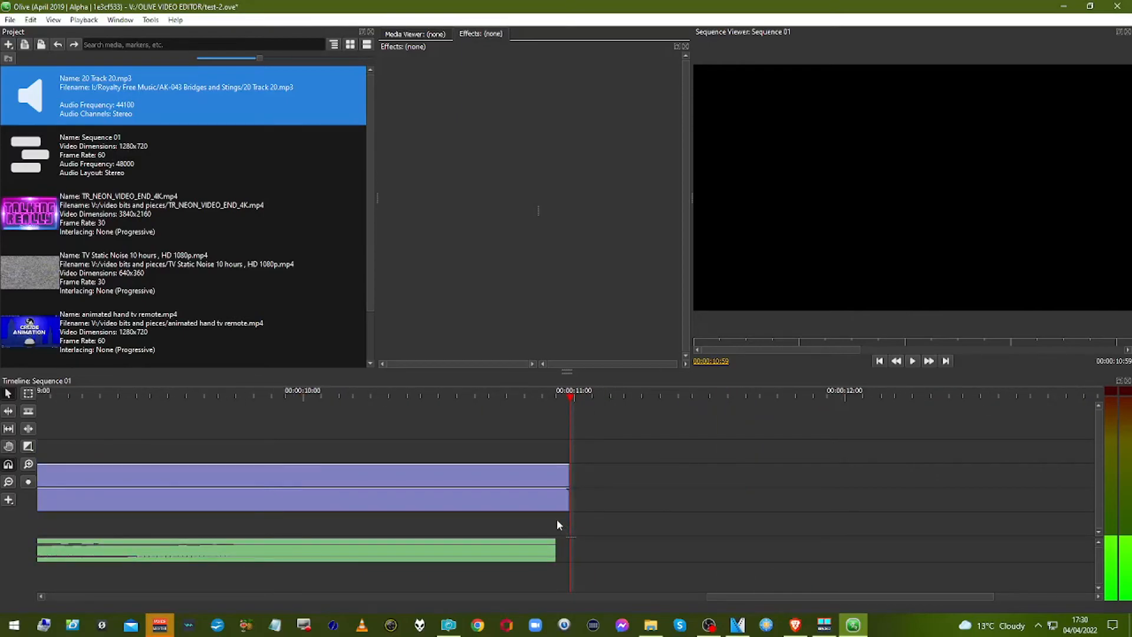
click(549, 509)
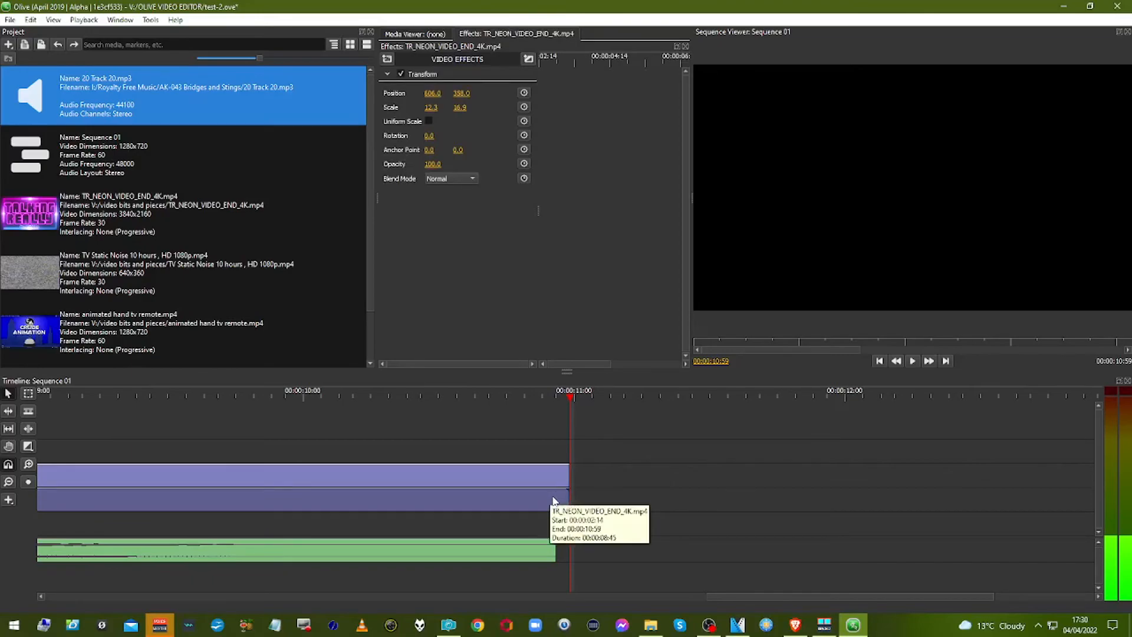
right_click(502, 500)
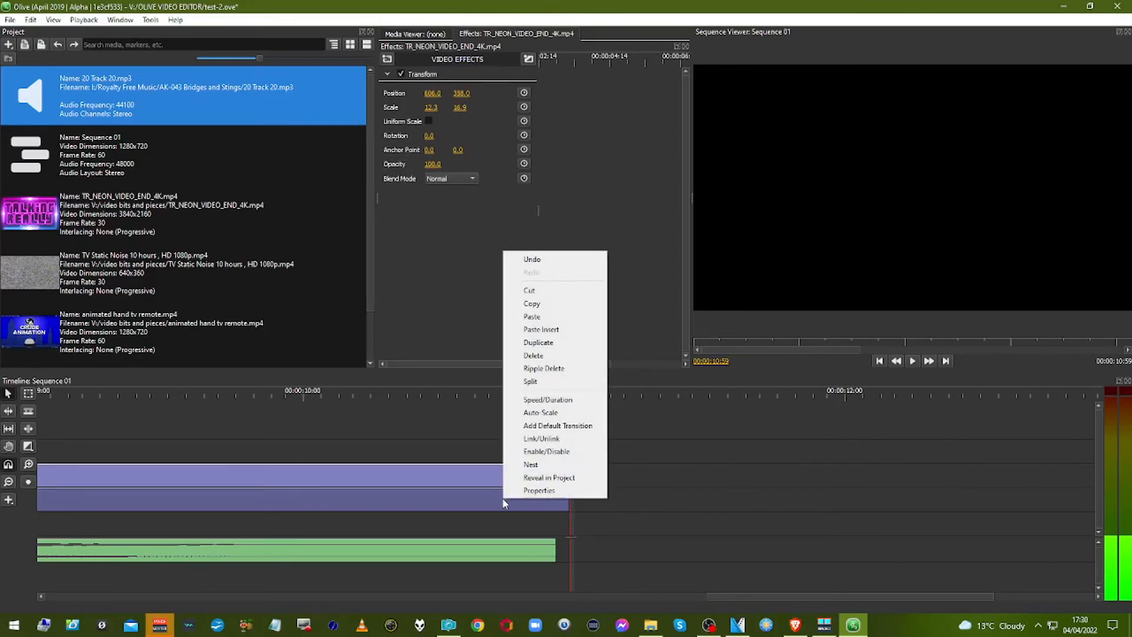
click(542, 401)
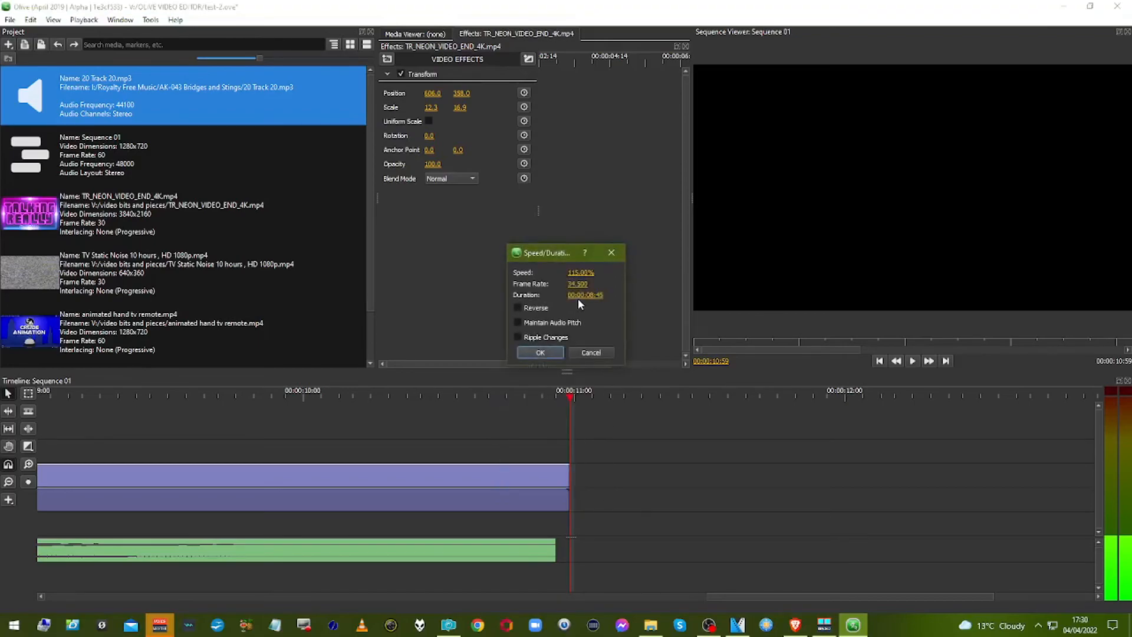
click(581, 272)
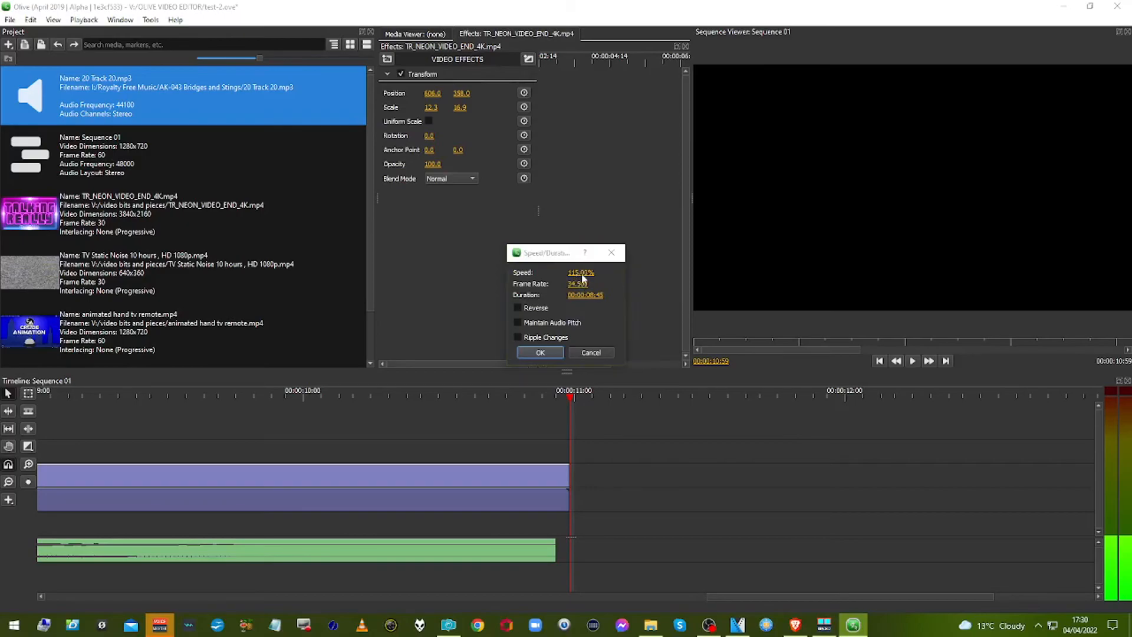
key(Right)
key(Right)
key(Right)
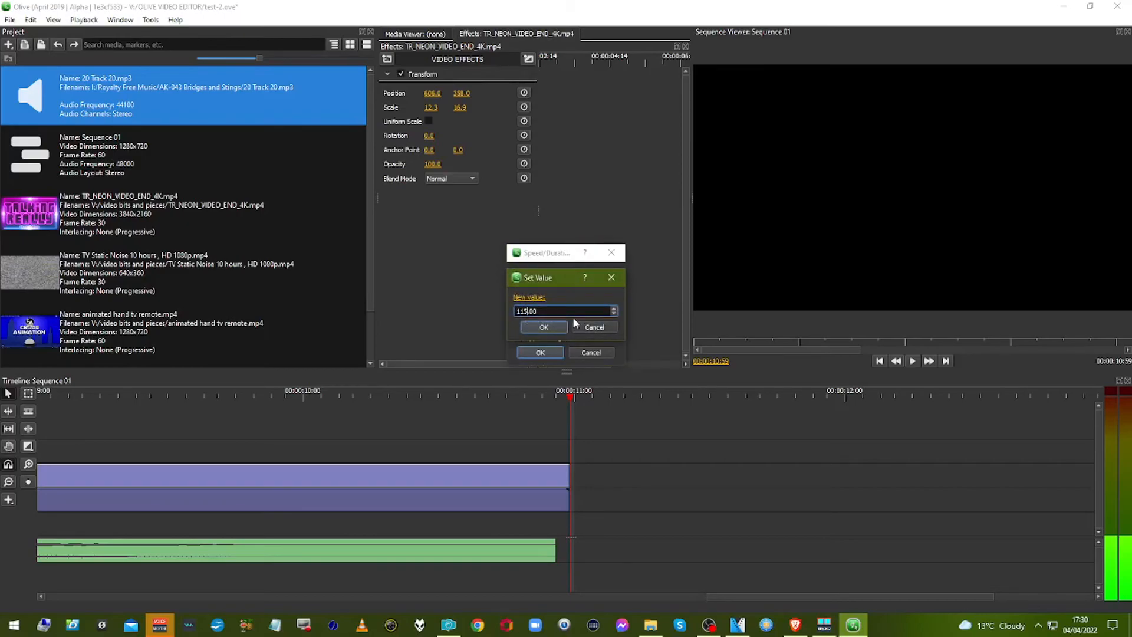
key(BackSpace)
text(6)
click(544, 328)
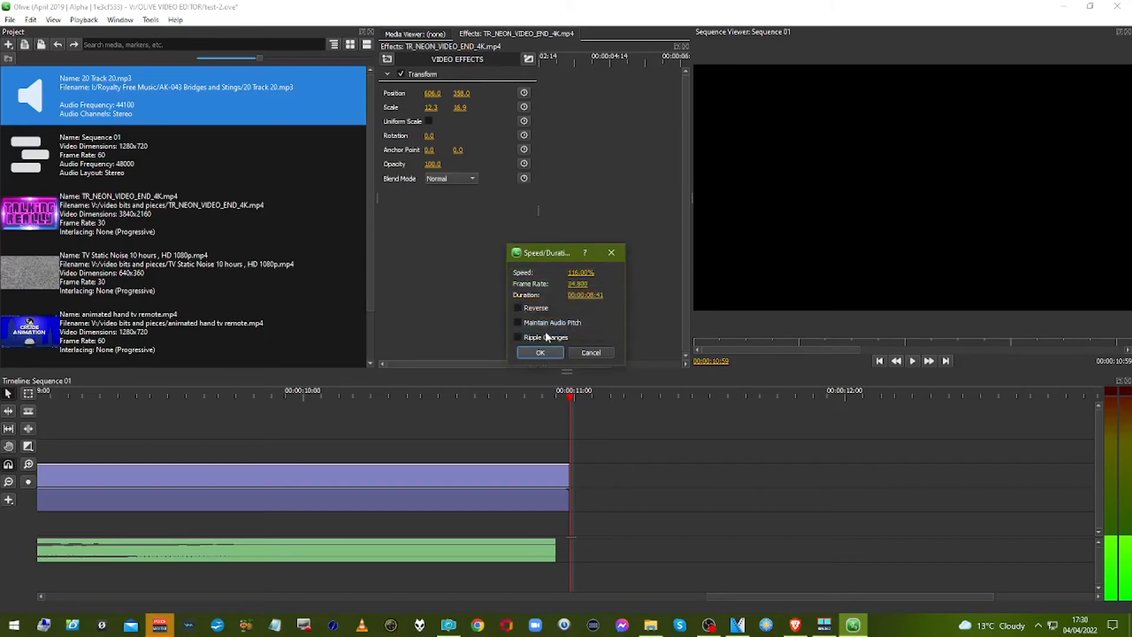
click(543, 352)
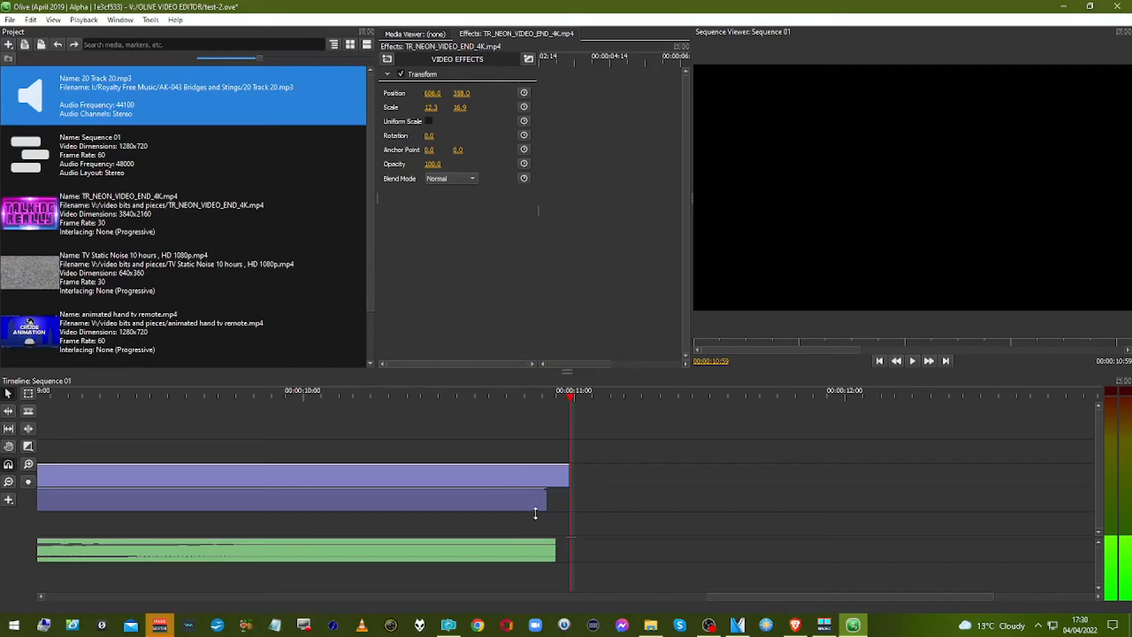
click(548, 528)
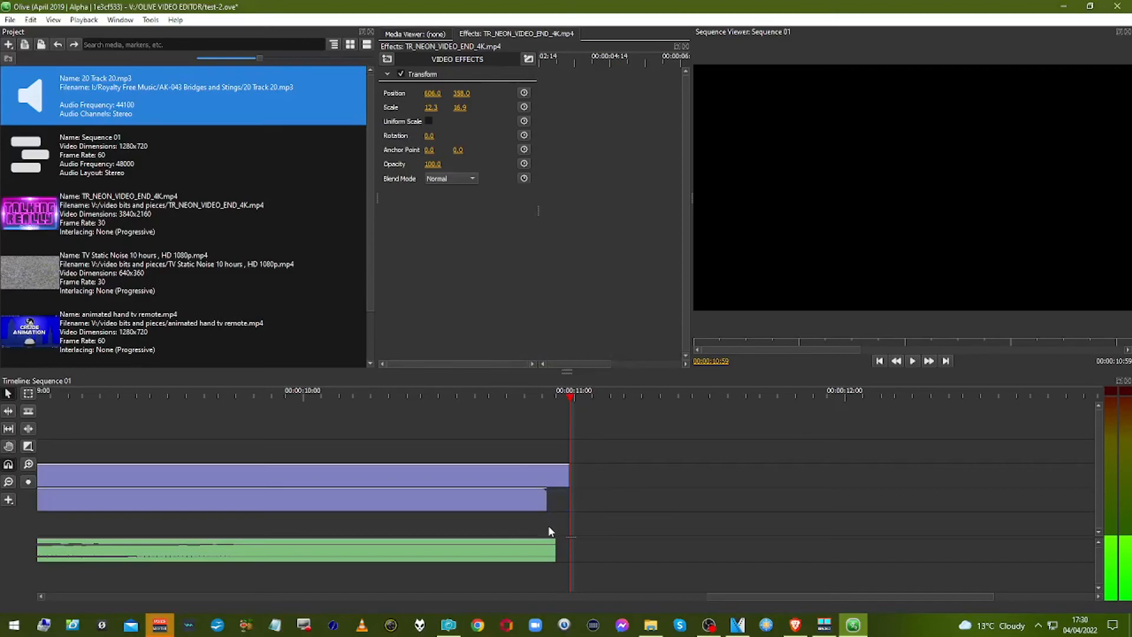
Step: Trim the ends of tv green with background.mp4 and 20 Track 20.mp3 to match the end of the neon clip
click(549, 484)
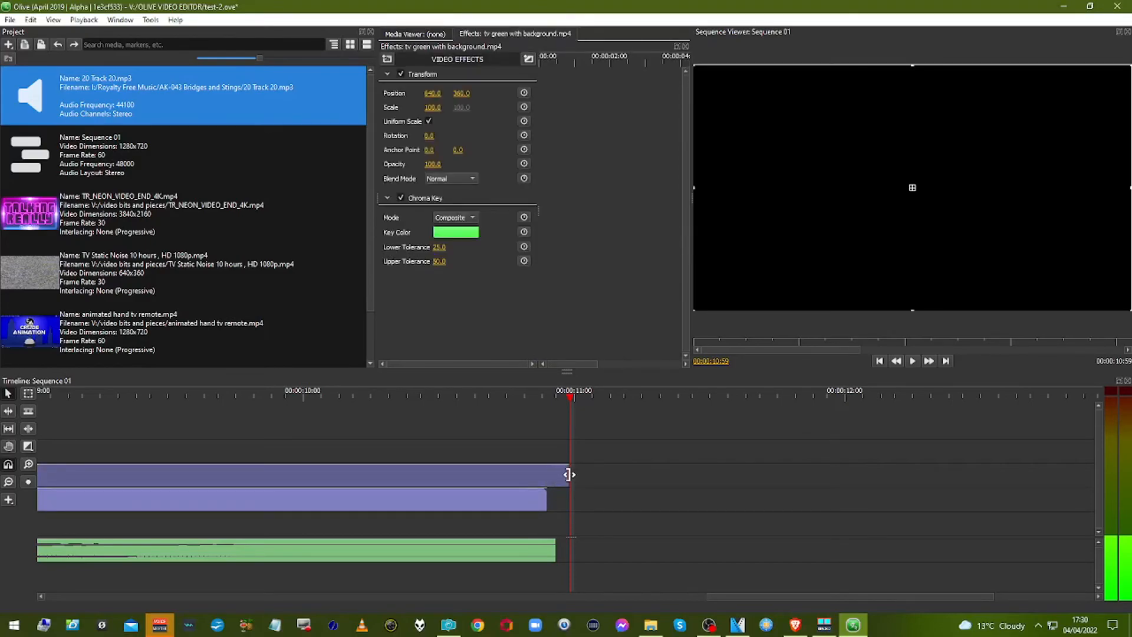
drag(568, 474, 545, 474)
drag(548, 551, 546, 551)
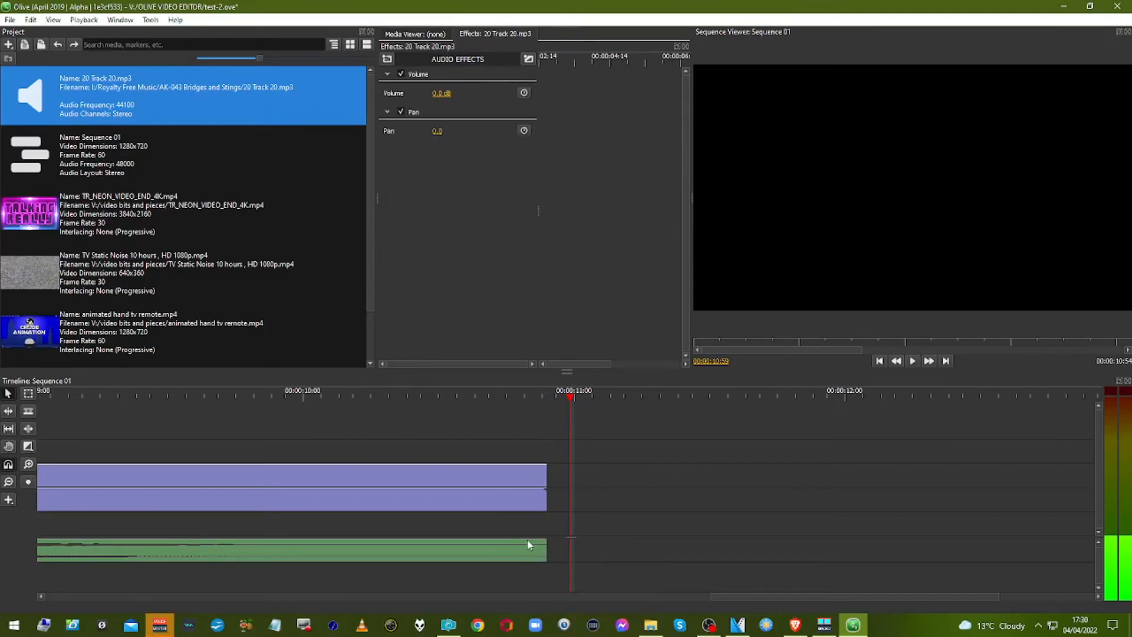
Step: Return to the start of the sequence and adjust the timeline zoom until all clips fit in view
key(Home)
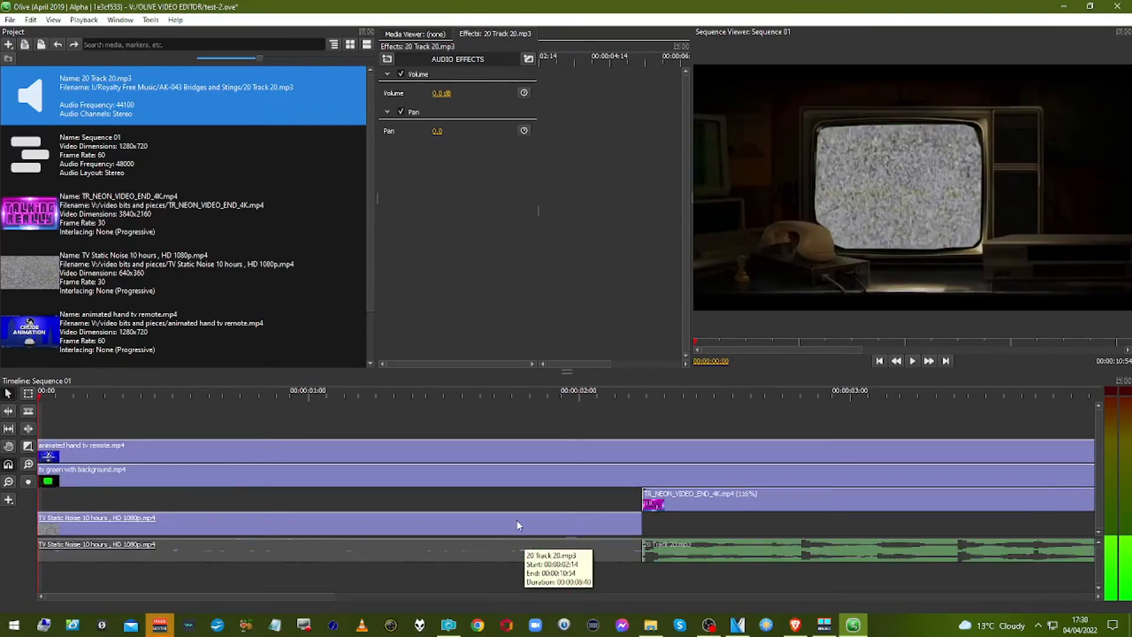
scroll(511, 525, down, 5)
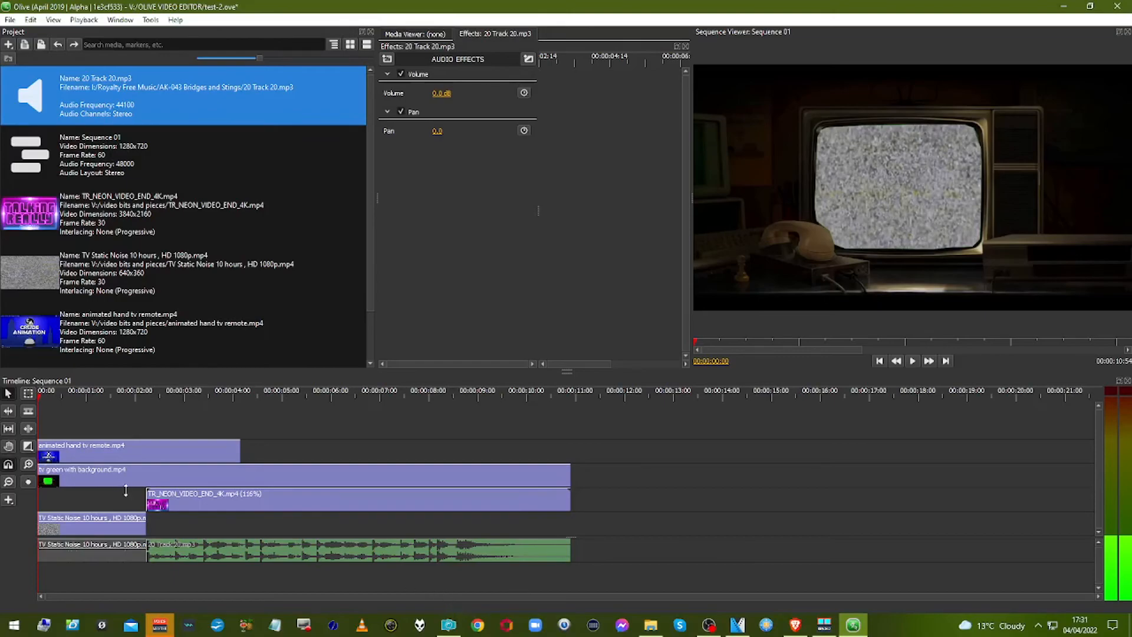
click(29, 465)
click(28, 465)
click(28, 465)
click(28, 465)
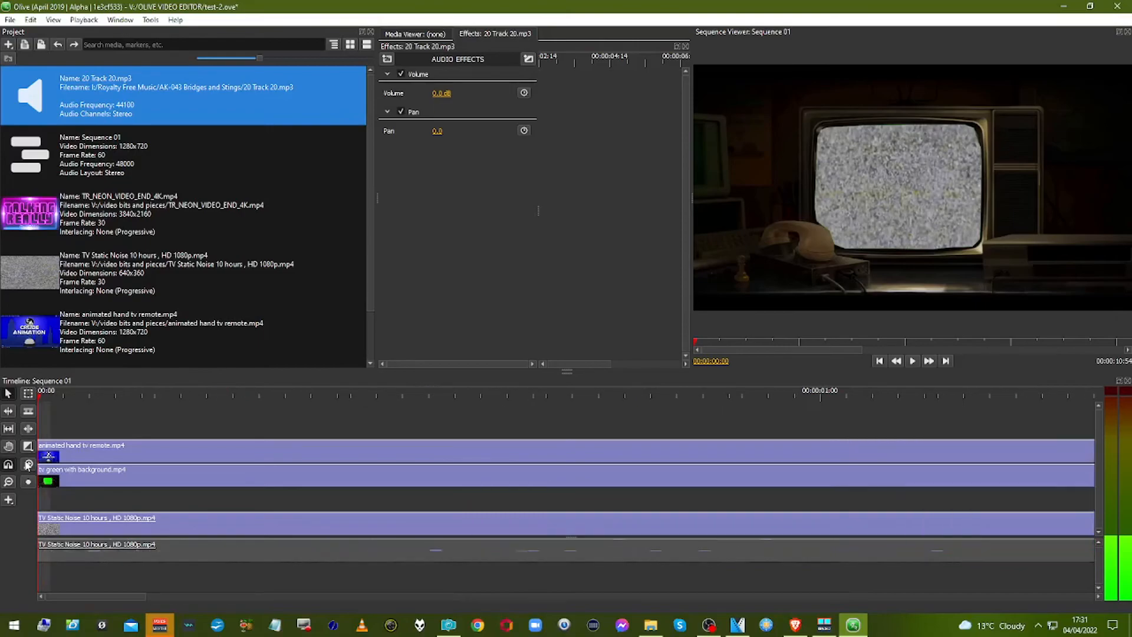
mouse_move(72, 597)
mouse_down()
mouse_move(392, 597)
mouse_move(70, 597)
mouse_up()
click(71, 622)
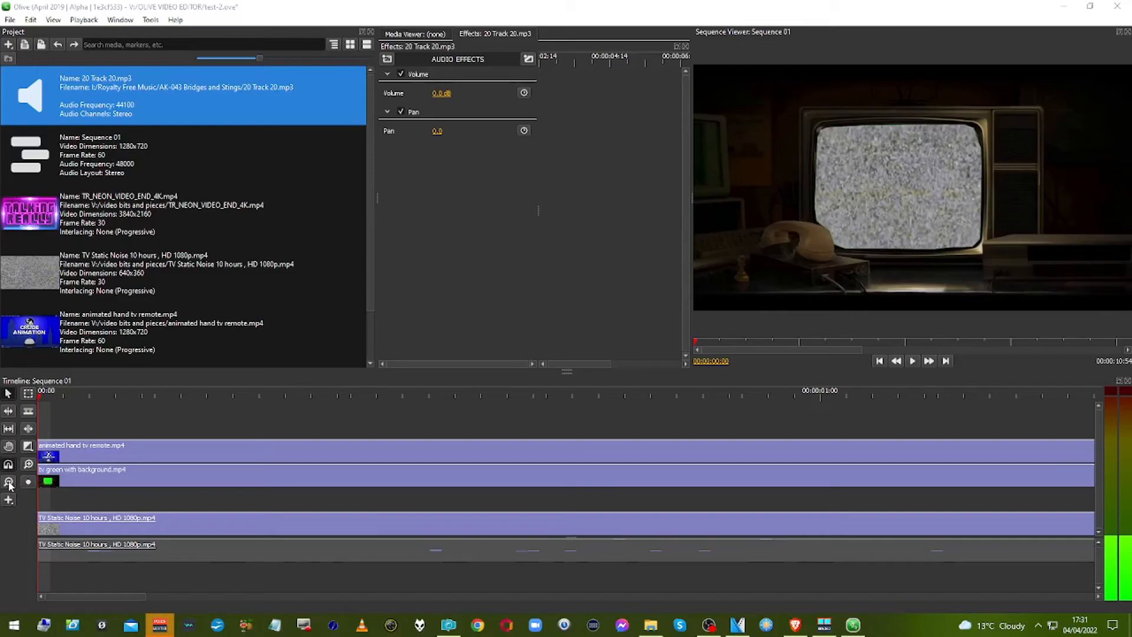
click(8, 483)
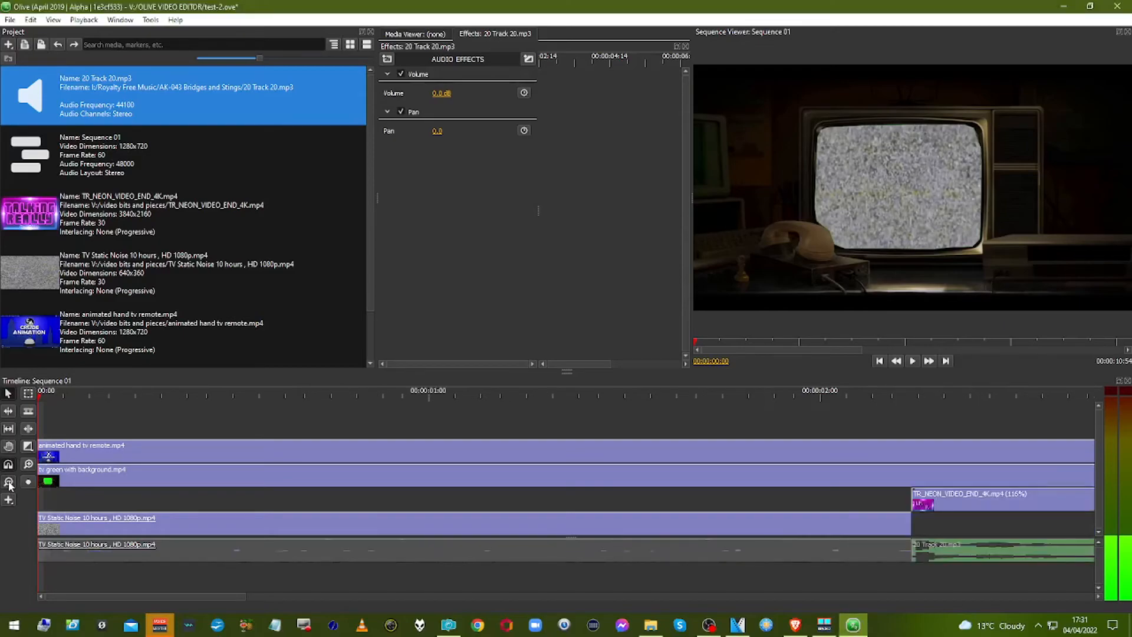
click(9, 482)
click(8, 483)
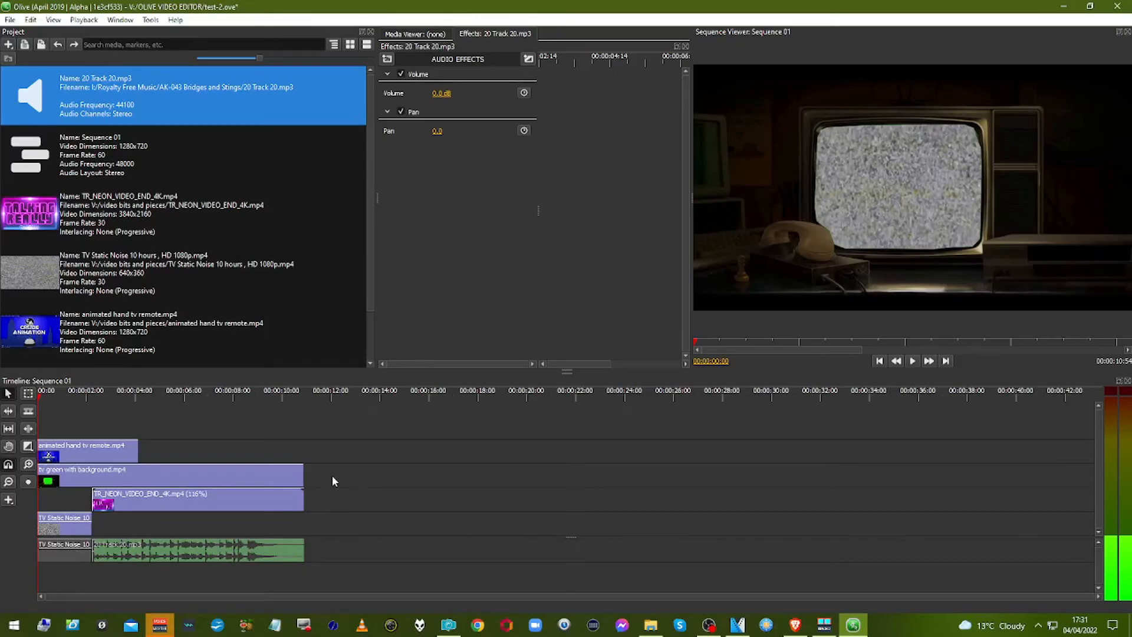
Step: Deselect all clips and play the sequence from the start to review the finished composite
click(329, 495)
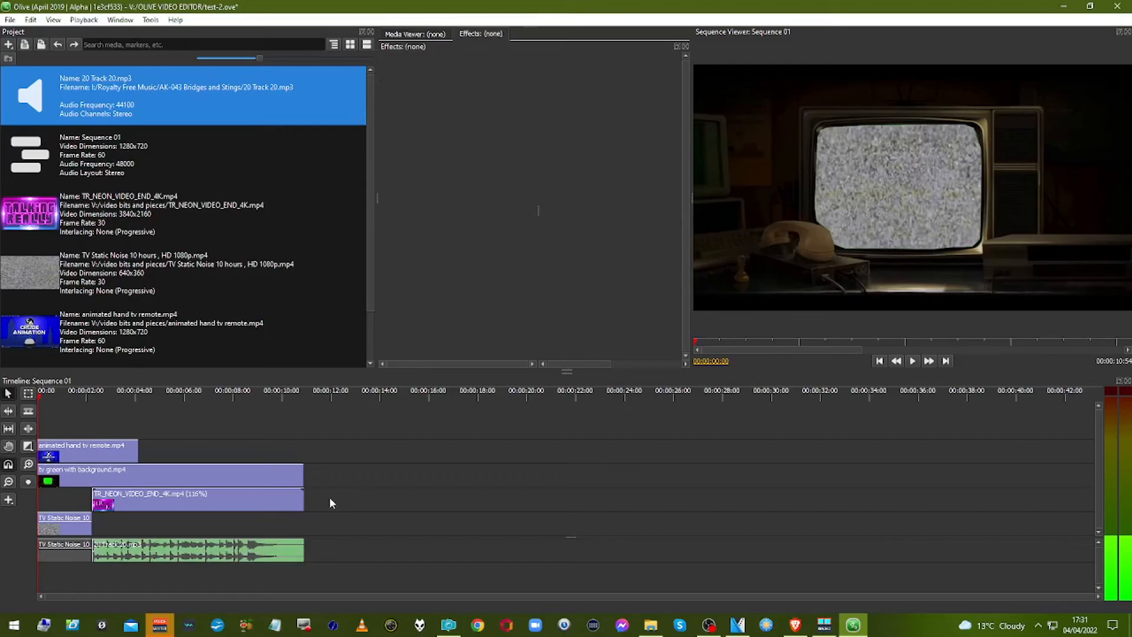
key(space)
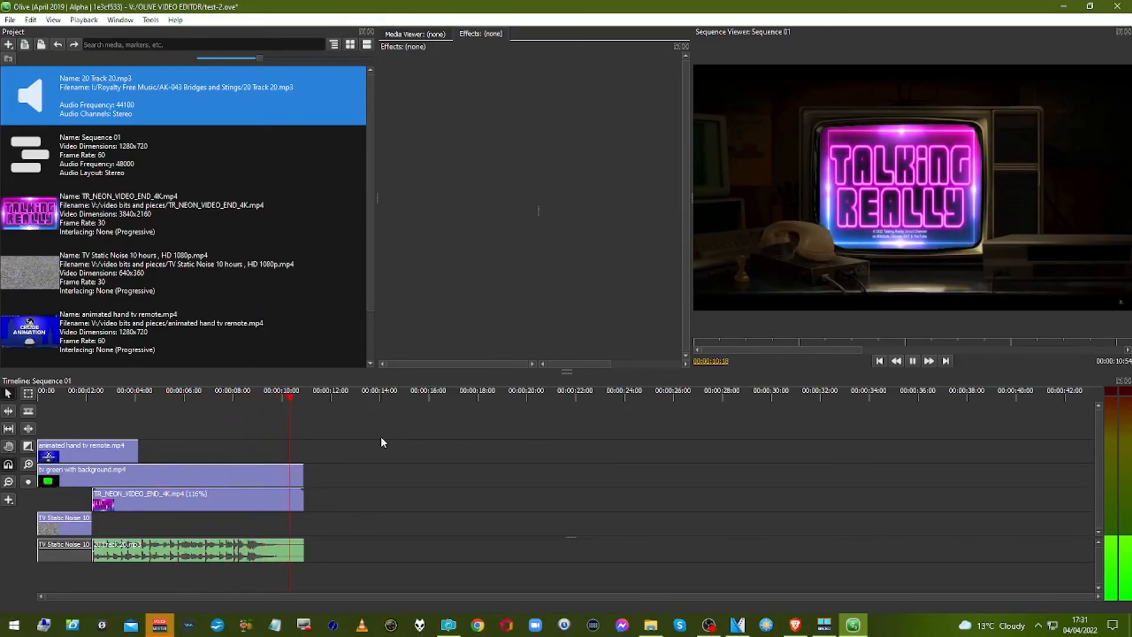
key(space)
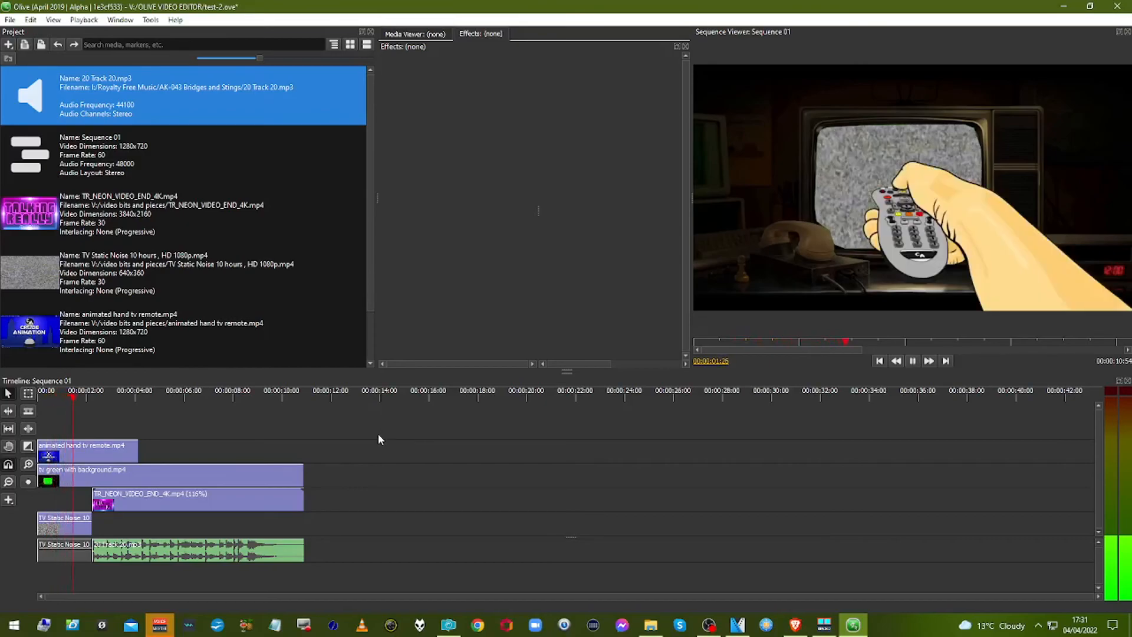
key(space)
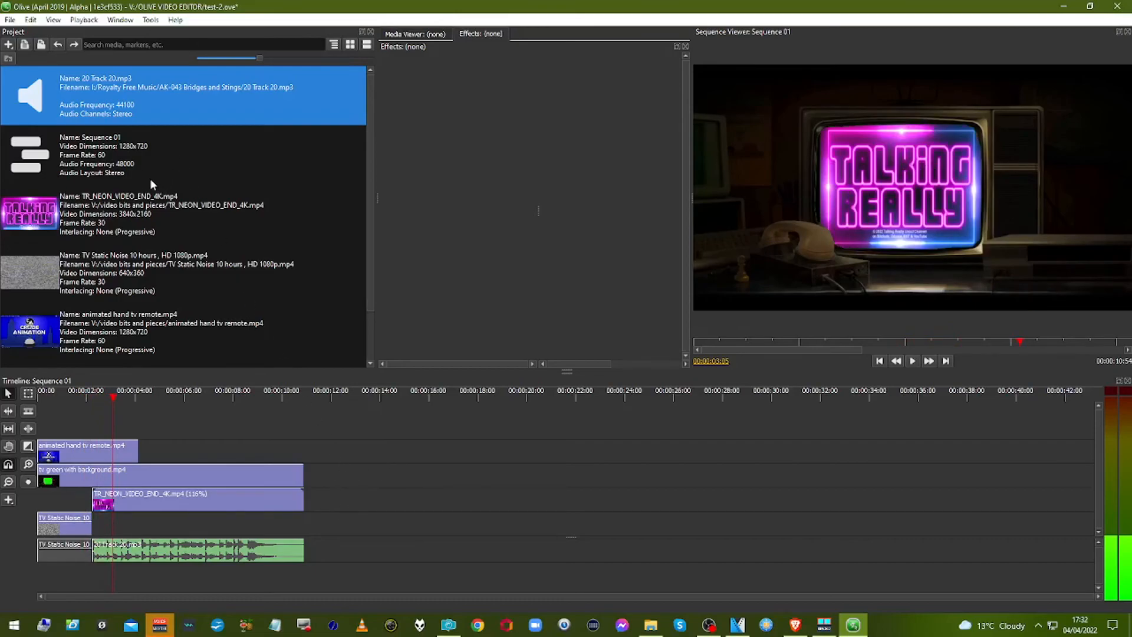
Step: Save the project and open the export settings for Sequence 01
click(11, 20)
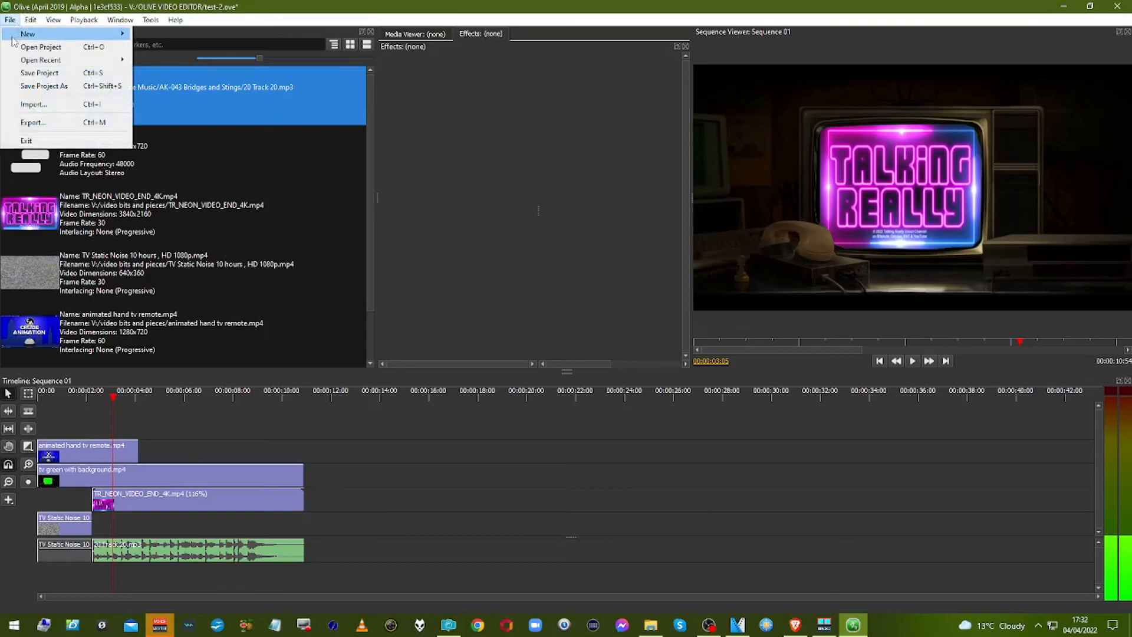
click(34, 74)
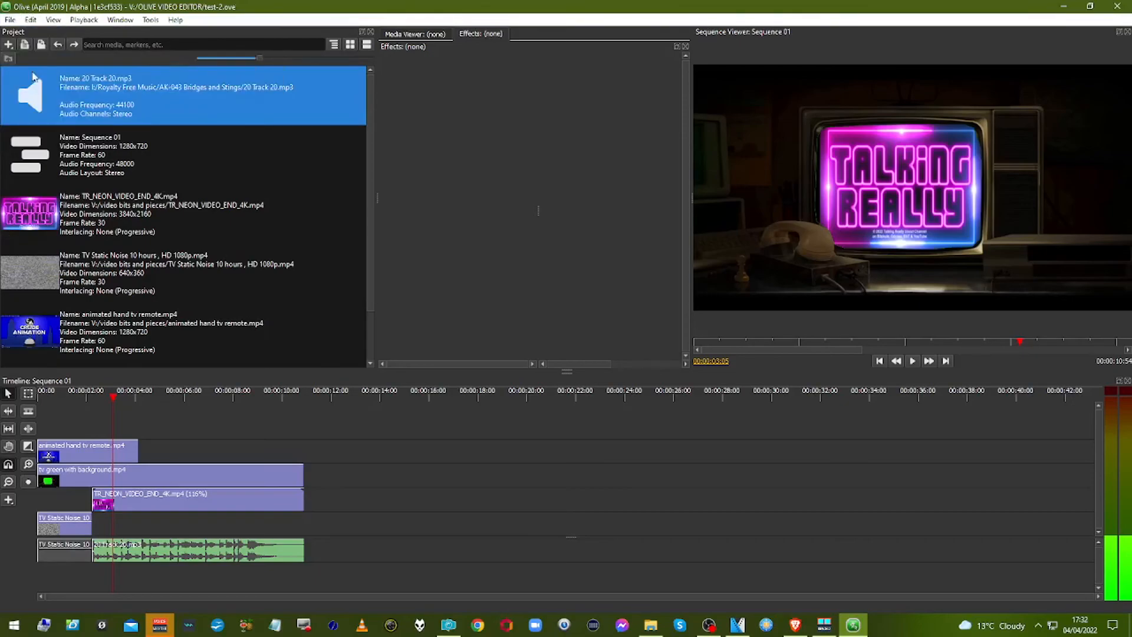
click(11, 20)
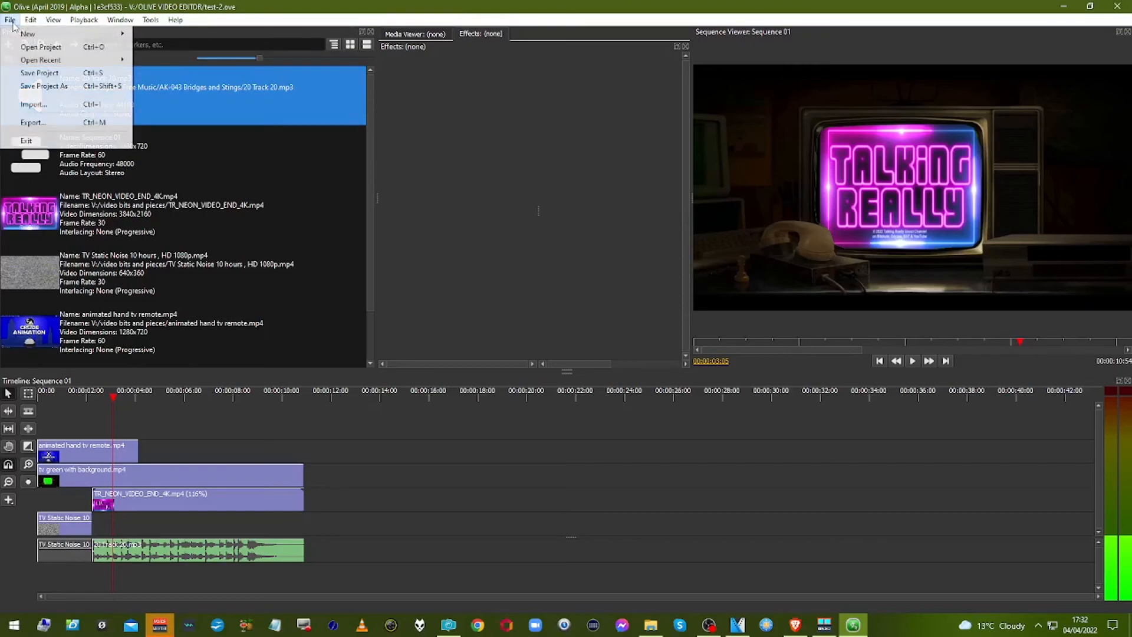
click(30, 122)
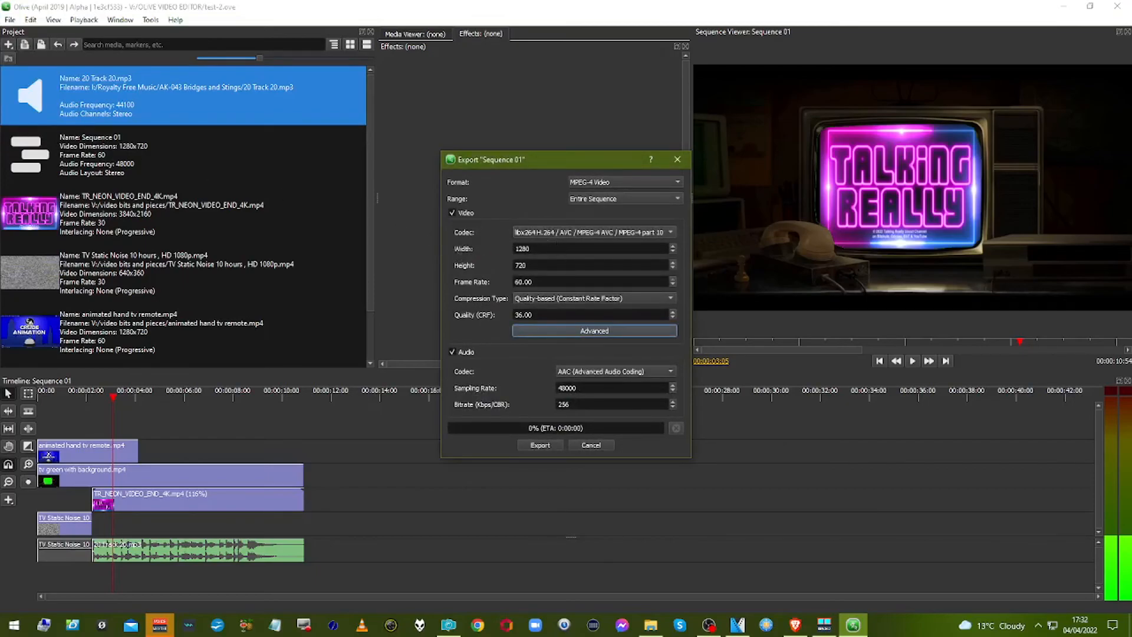
Step: Set the export's video quality (CRF) to 20
click(552, 314)
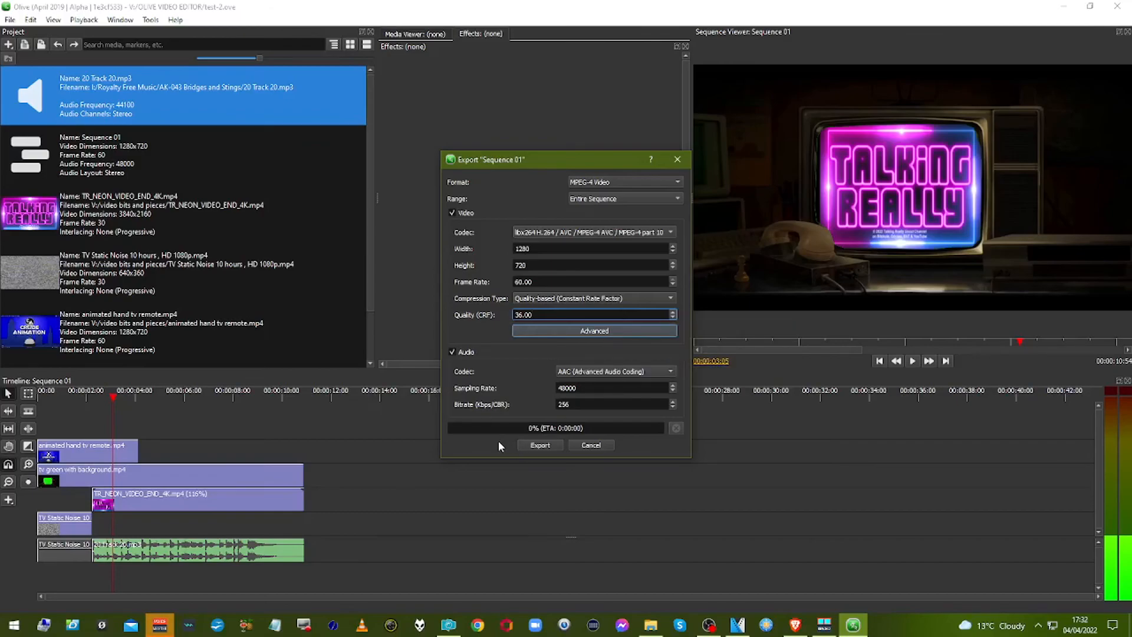
key(Delete)
key(Delete)
key(Delete)
text(20)
Step: Set the exported video's height to 1080
click(618, 265)
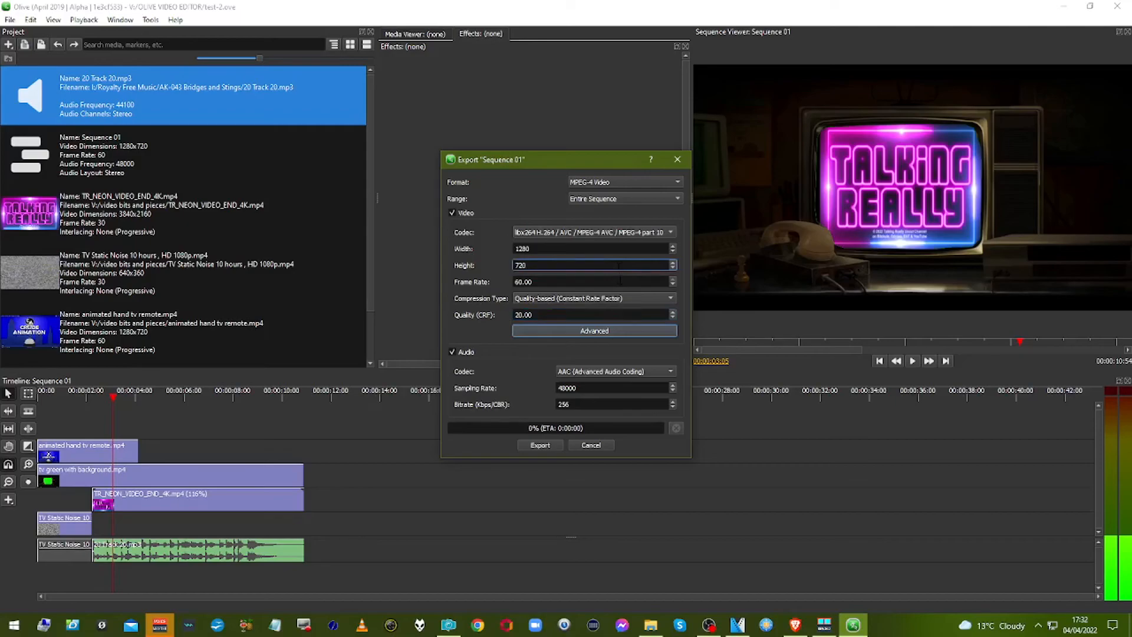
key(BackSpace)
key(BackSpace)
key(BackSpace)
text(1080)
Step: Set the export's audio bitrate to 320 kbps
click(631, 404)
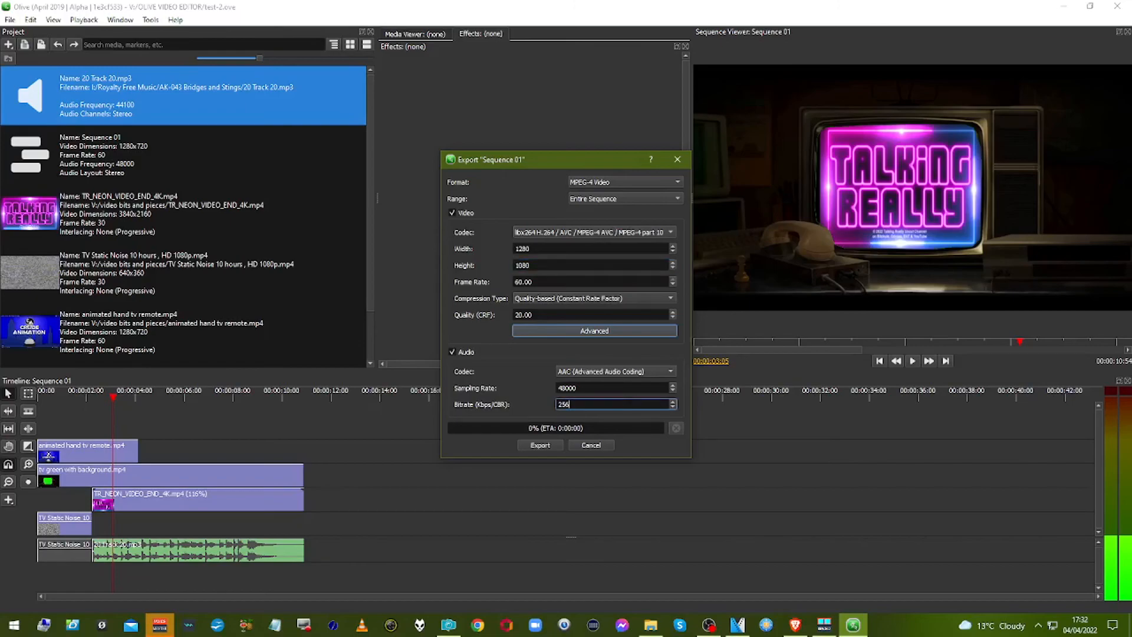
double_click(631, 403)
text(320)
Step: Set the exported video's width to 1920 and check the advanced video options without changing them
click(560, 251)
double_click(560, 250)
text(1920)
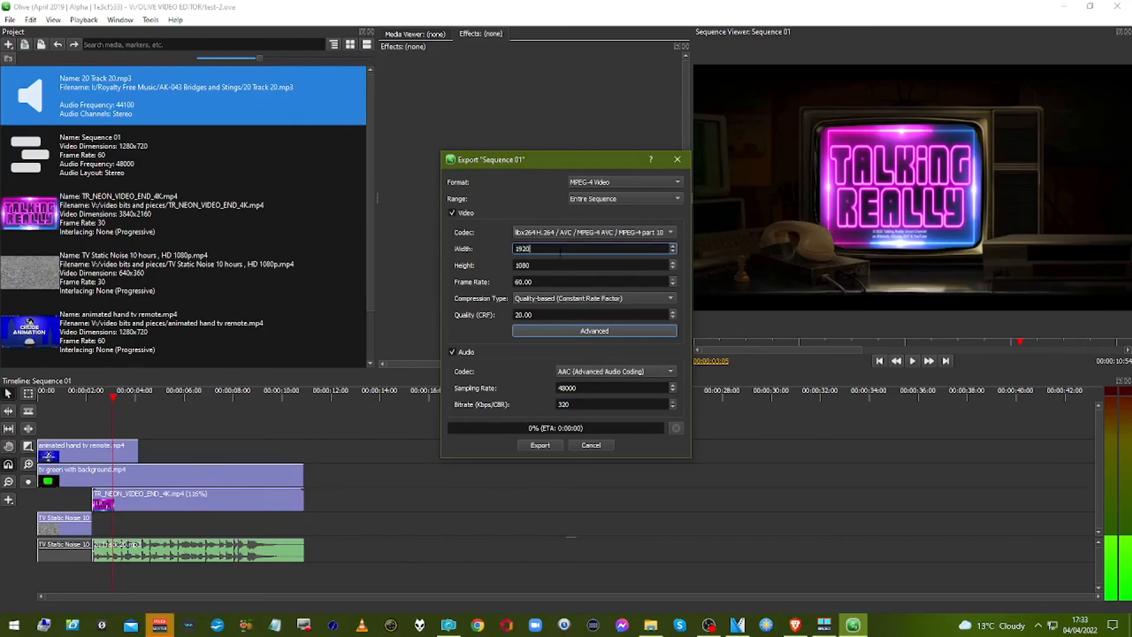
key(Tab)
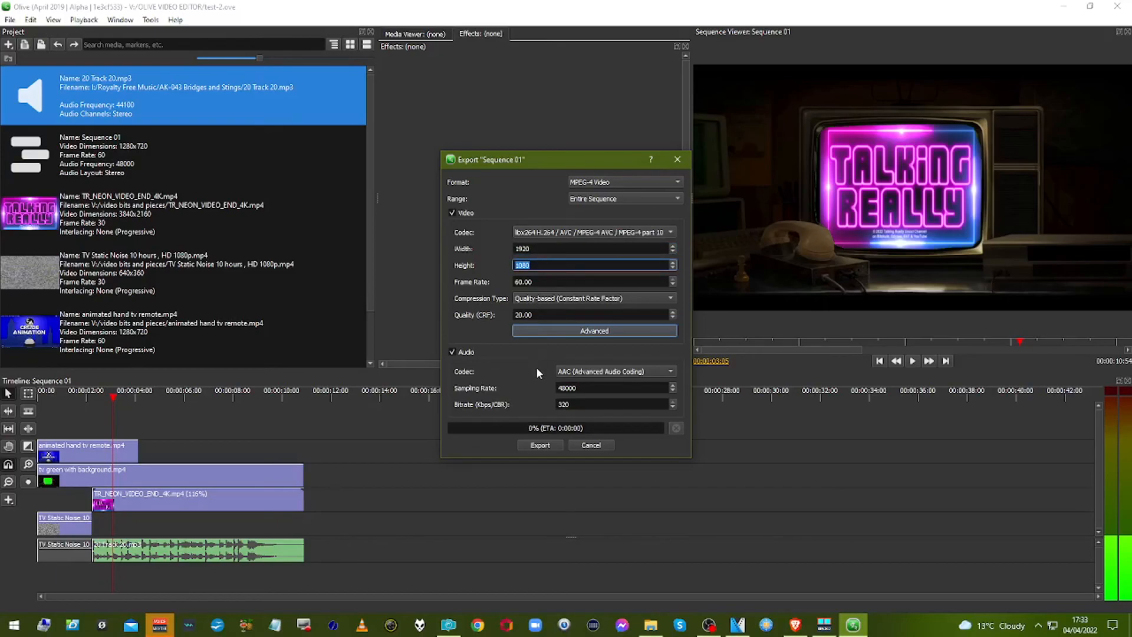
click(541, 331)
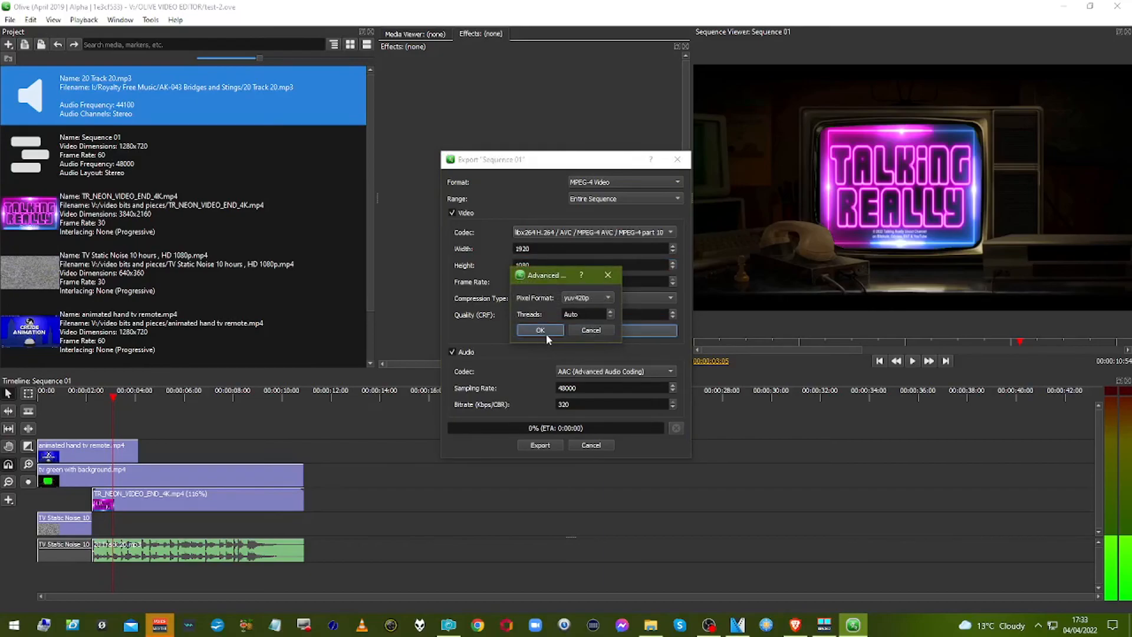
click(576, 332)
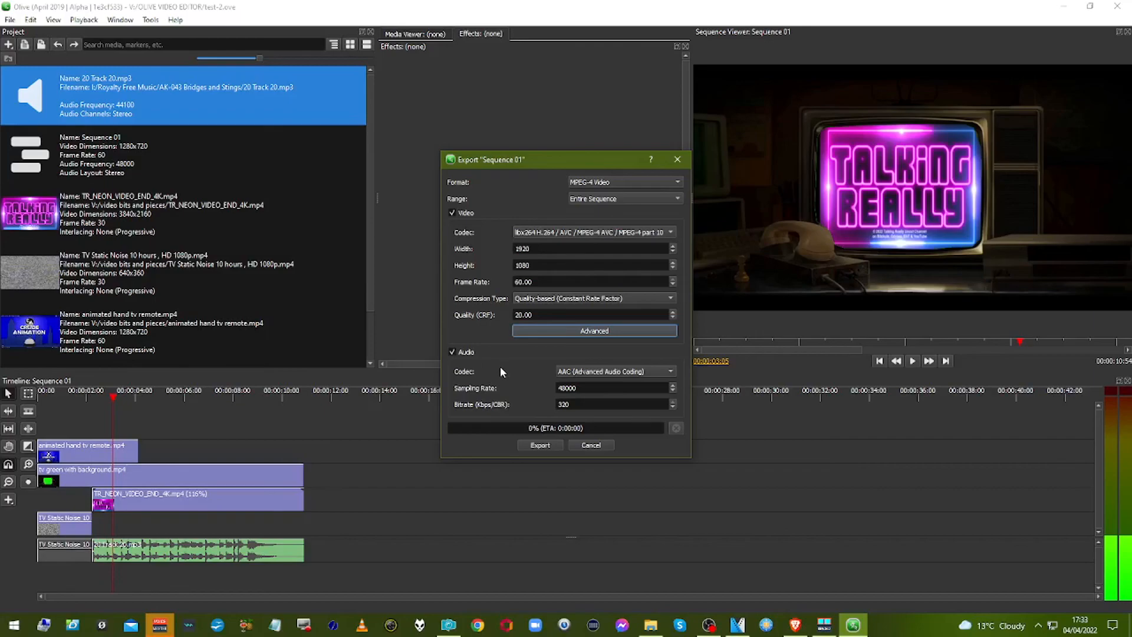
Step: Export the sequence as an MPEG-4 video named "olive test" in the Vegas Output folder on I_DRIVE
click(524, 444)
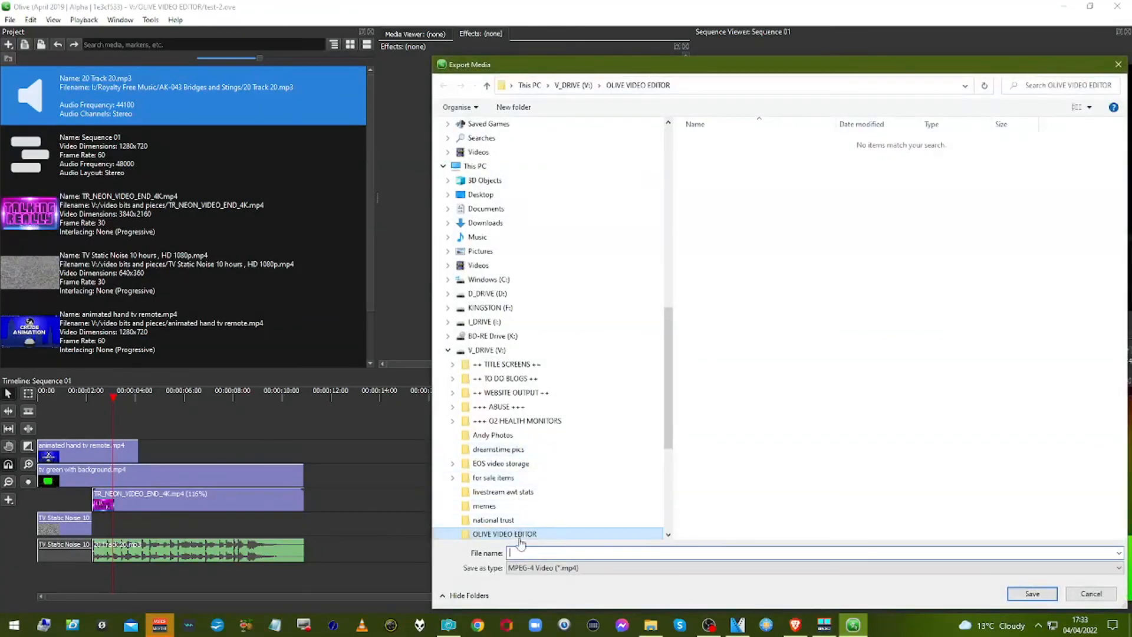
click(447, 322)
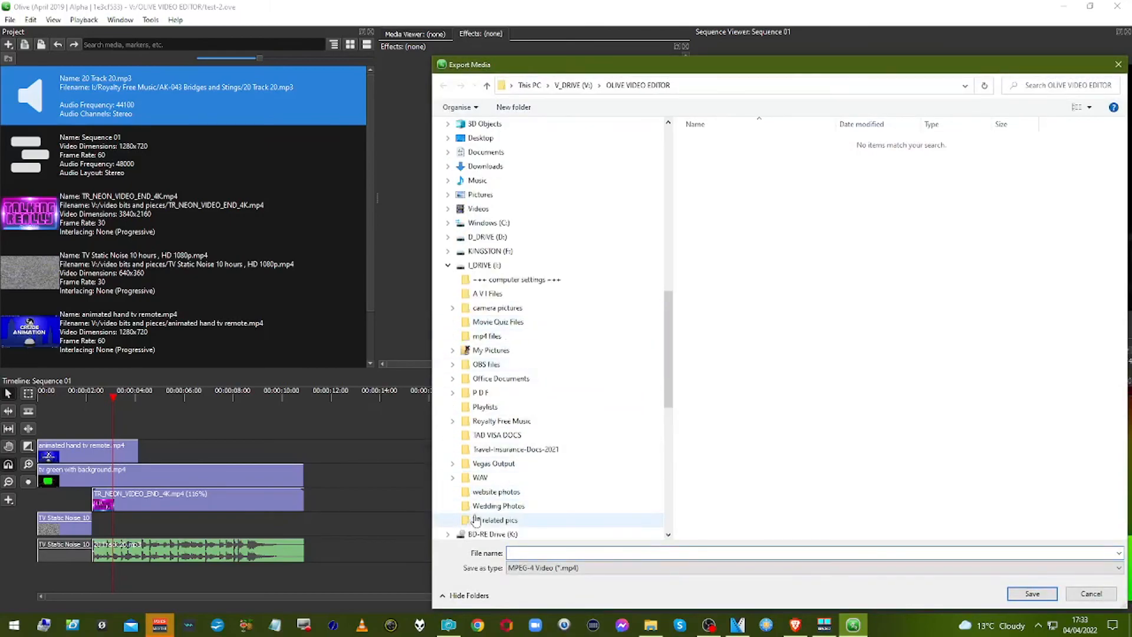
click(483, 465)
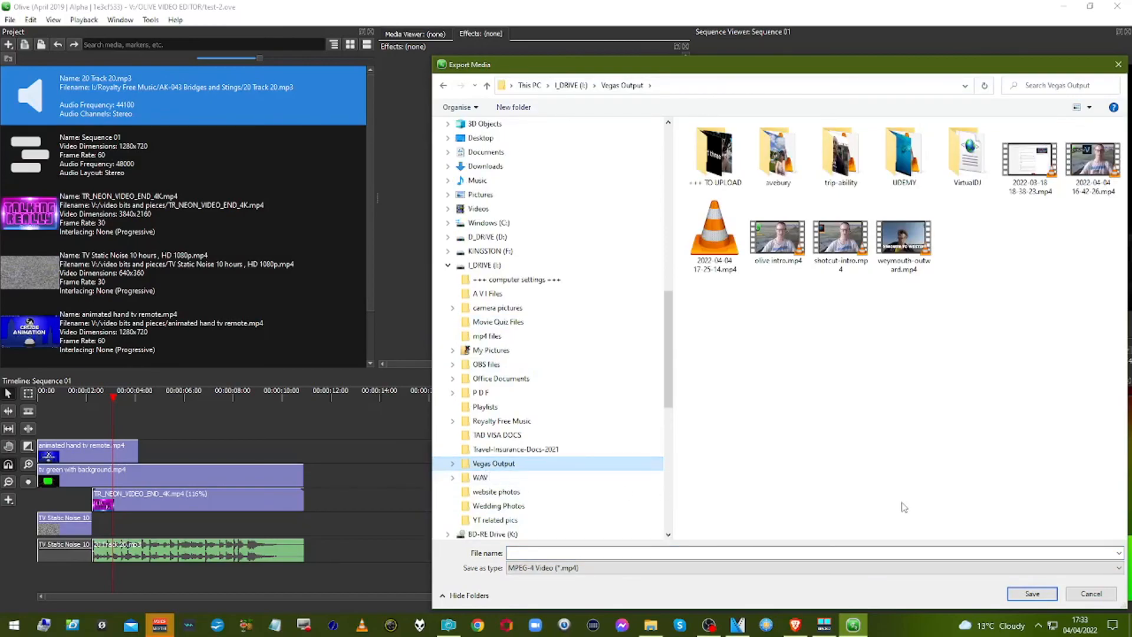
click(881, 471)
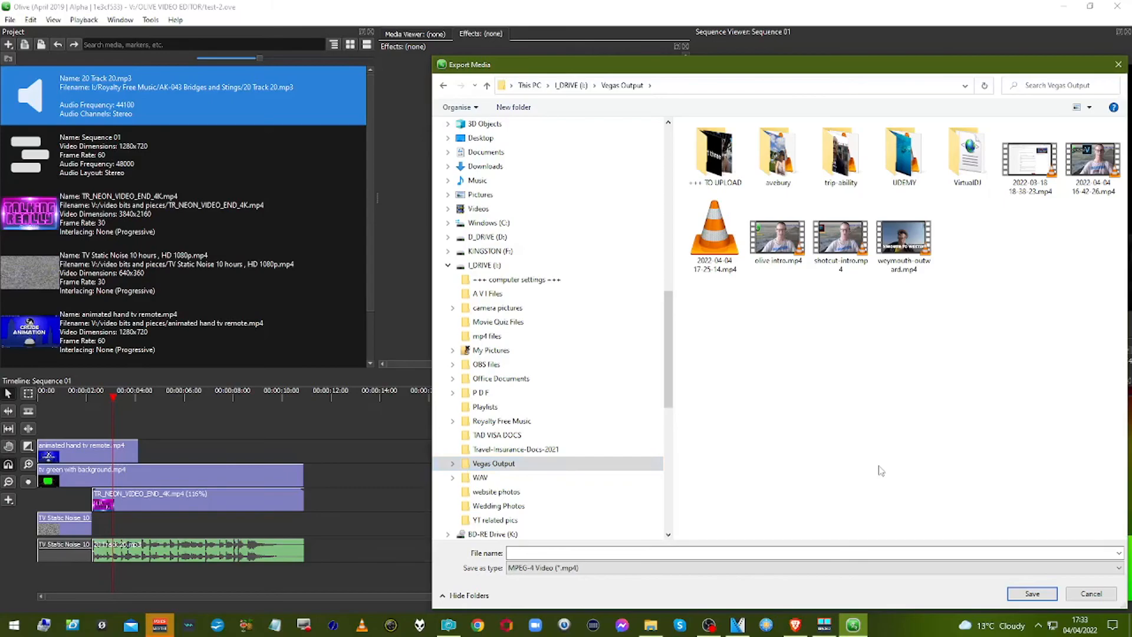
click(827, 552)
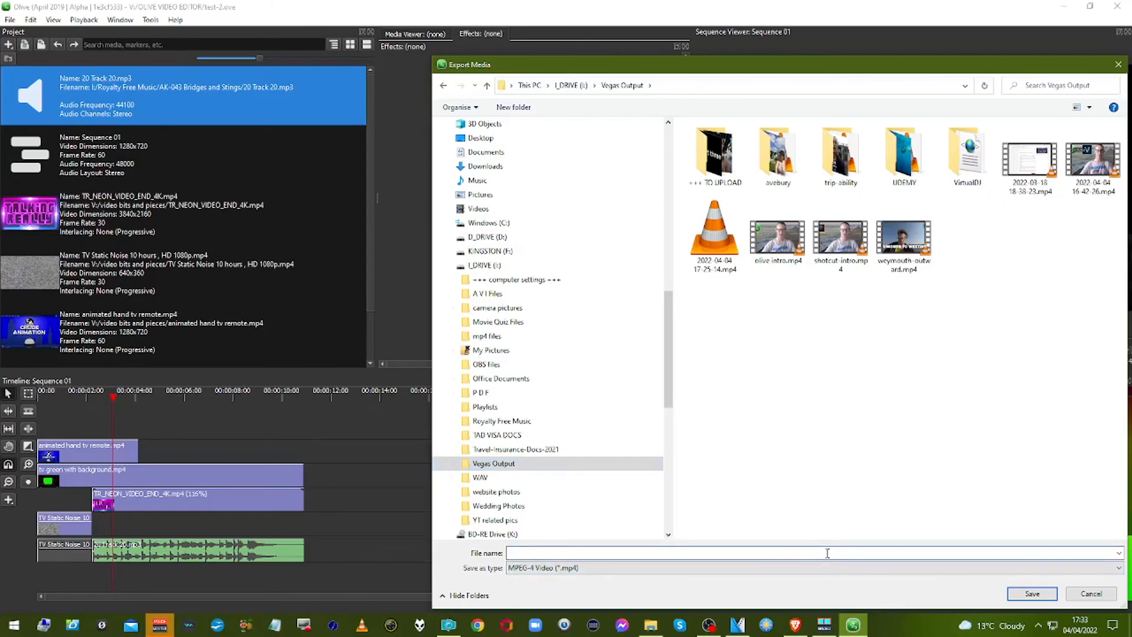
text(olive test)
key(BackSpace)
key(Return)
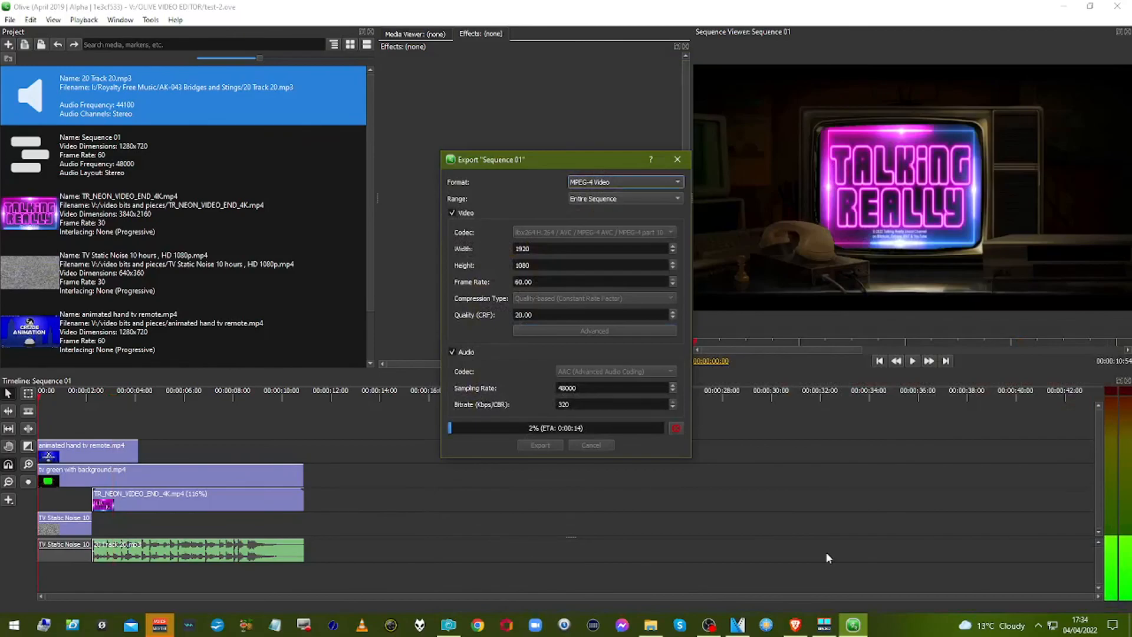